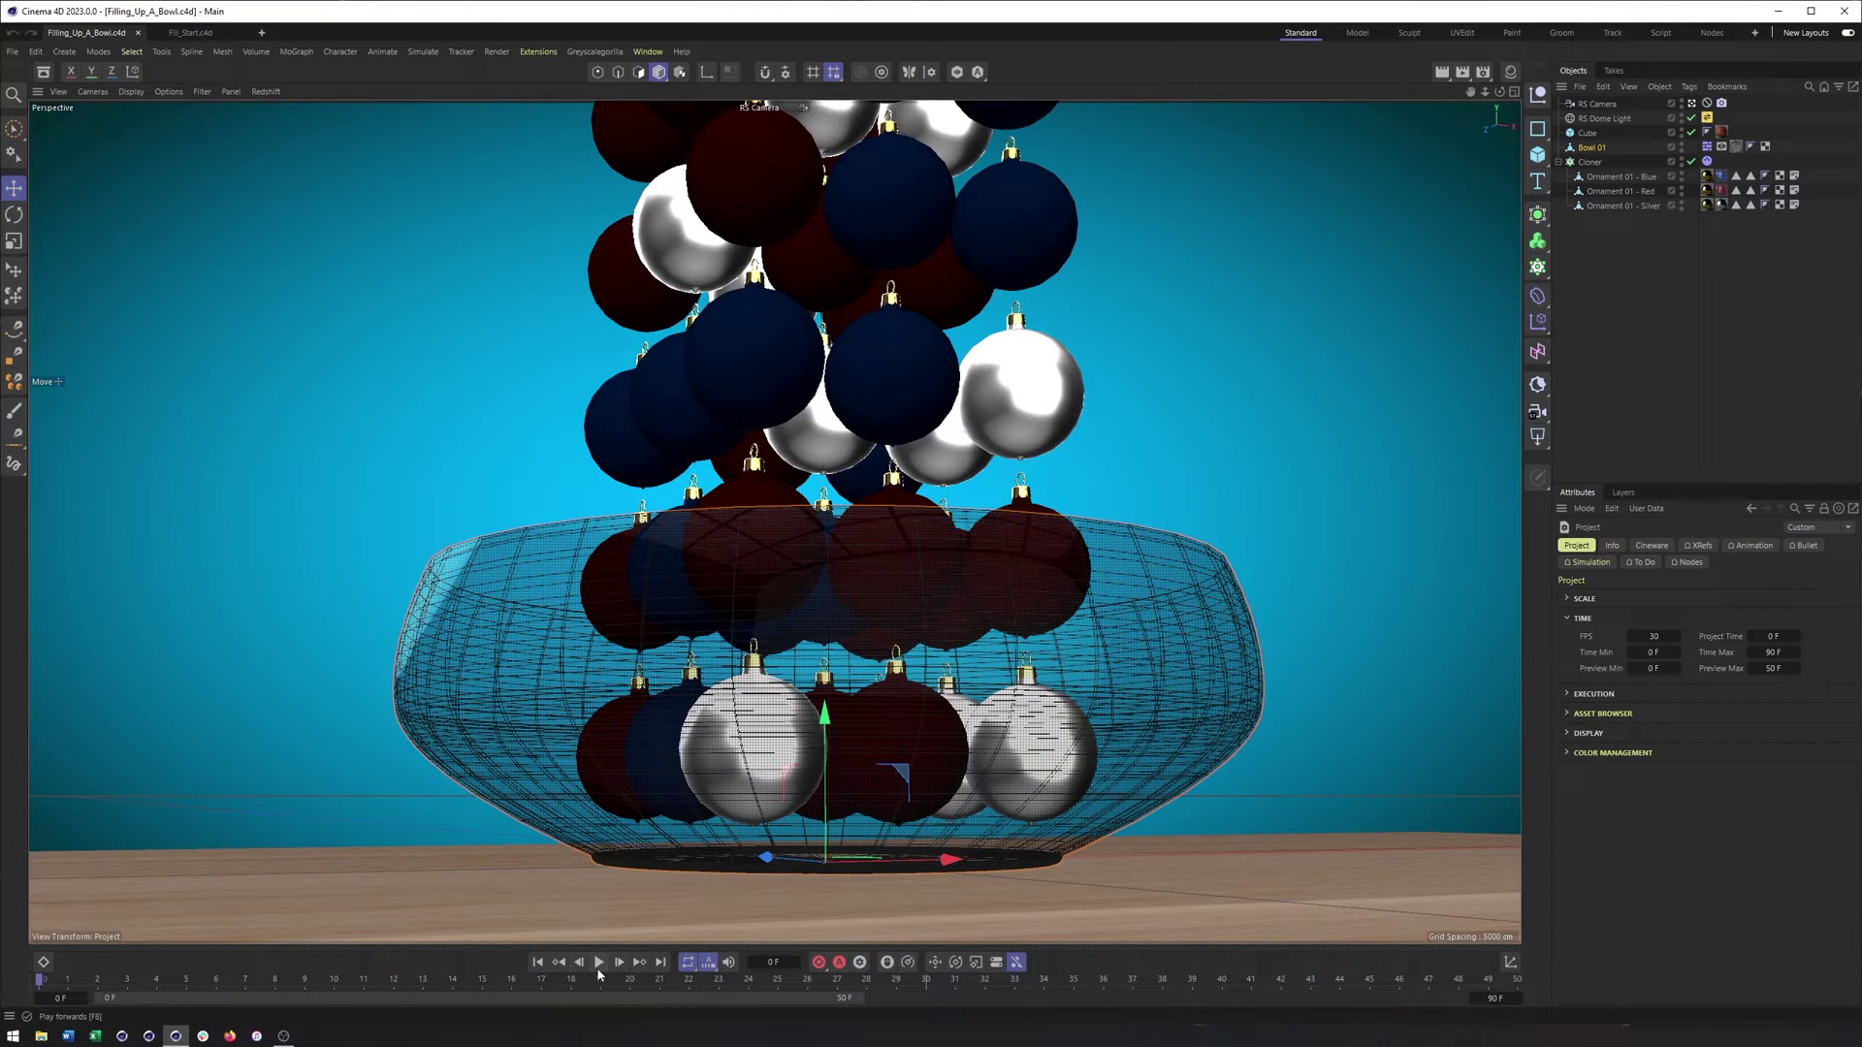
# Play the finished ornament simulation, rewind it to frame 0 and play it again
pyautogui.click(1132, 678)
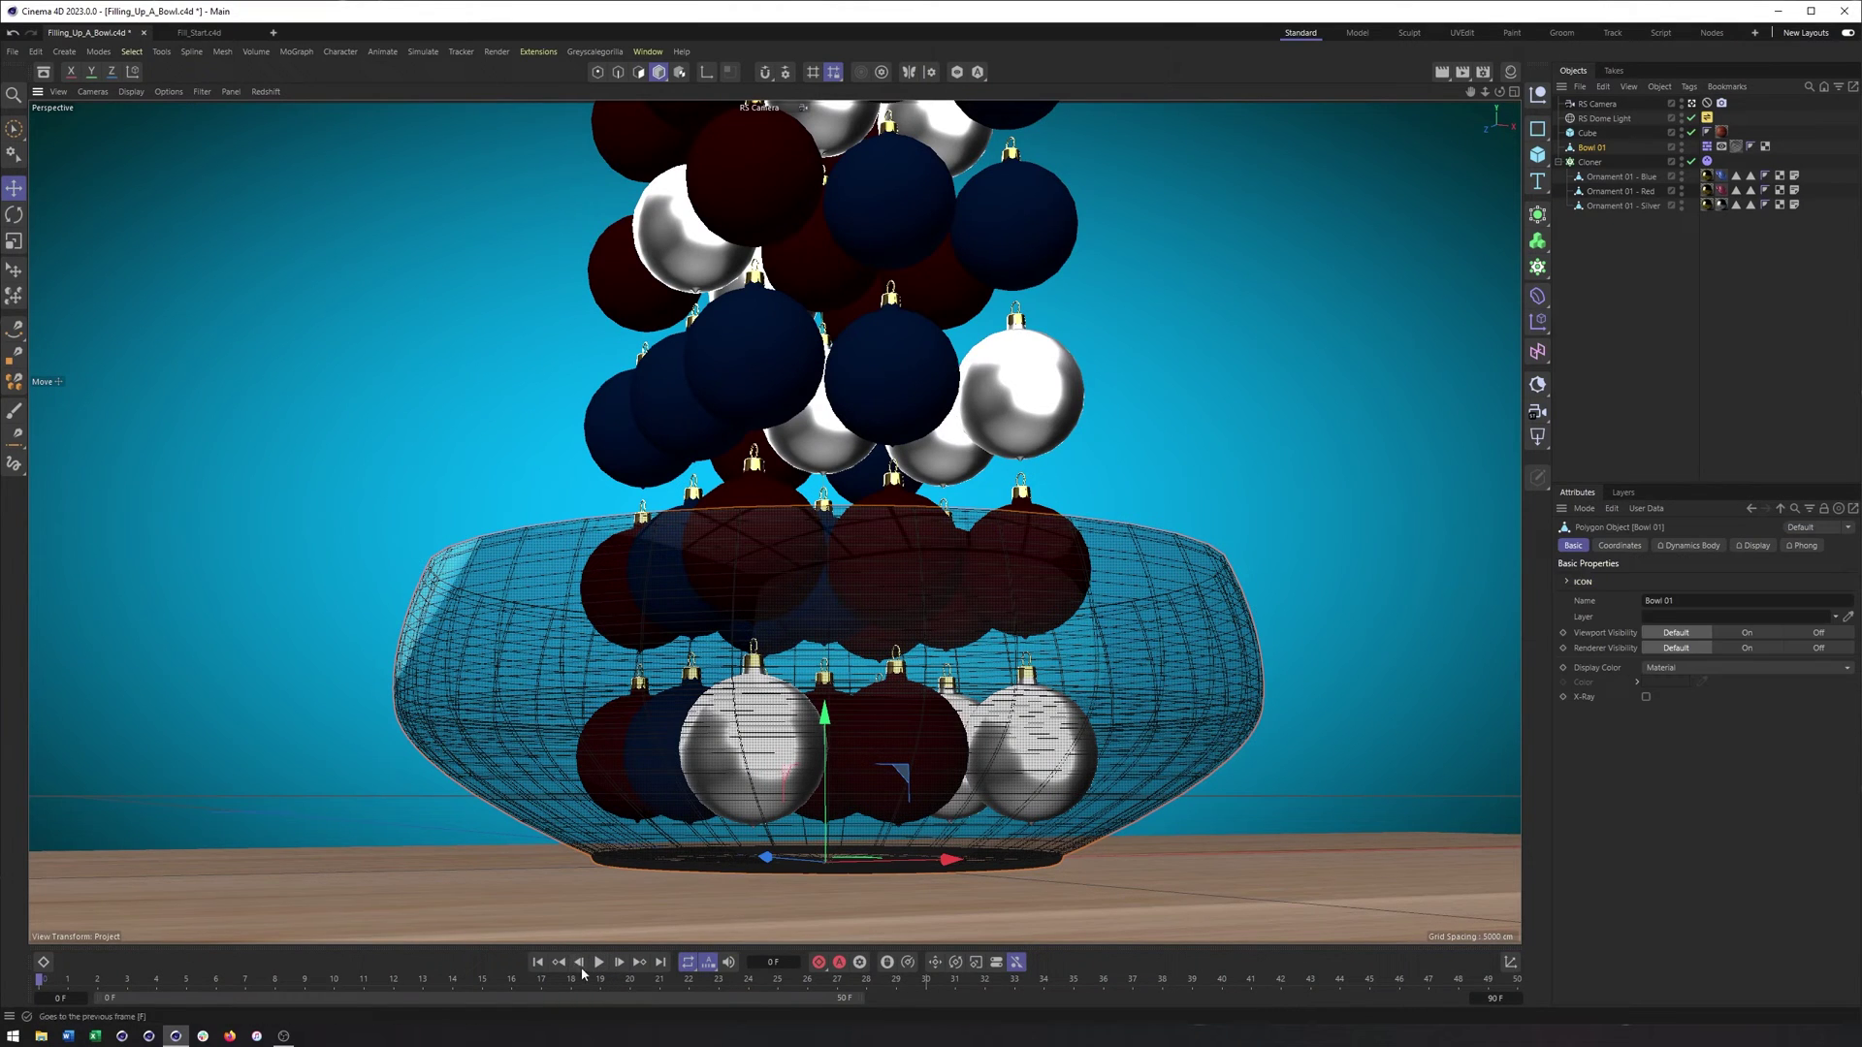
pyautogui.click(601, 963)
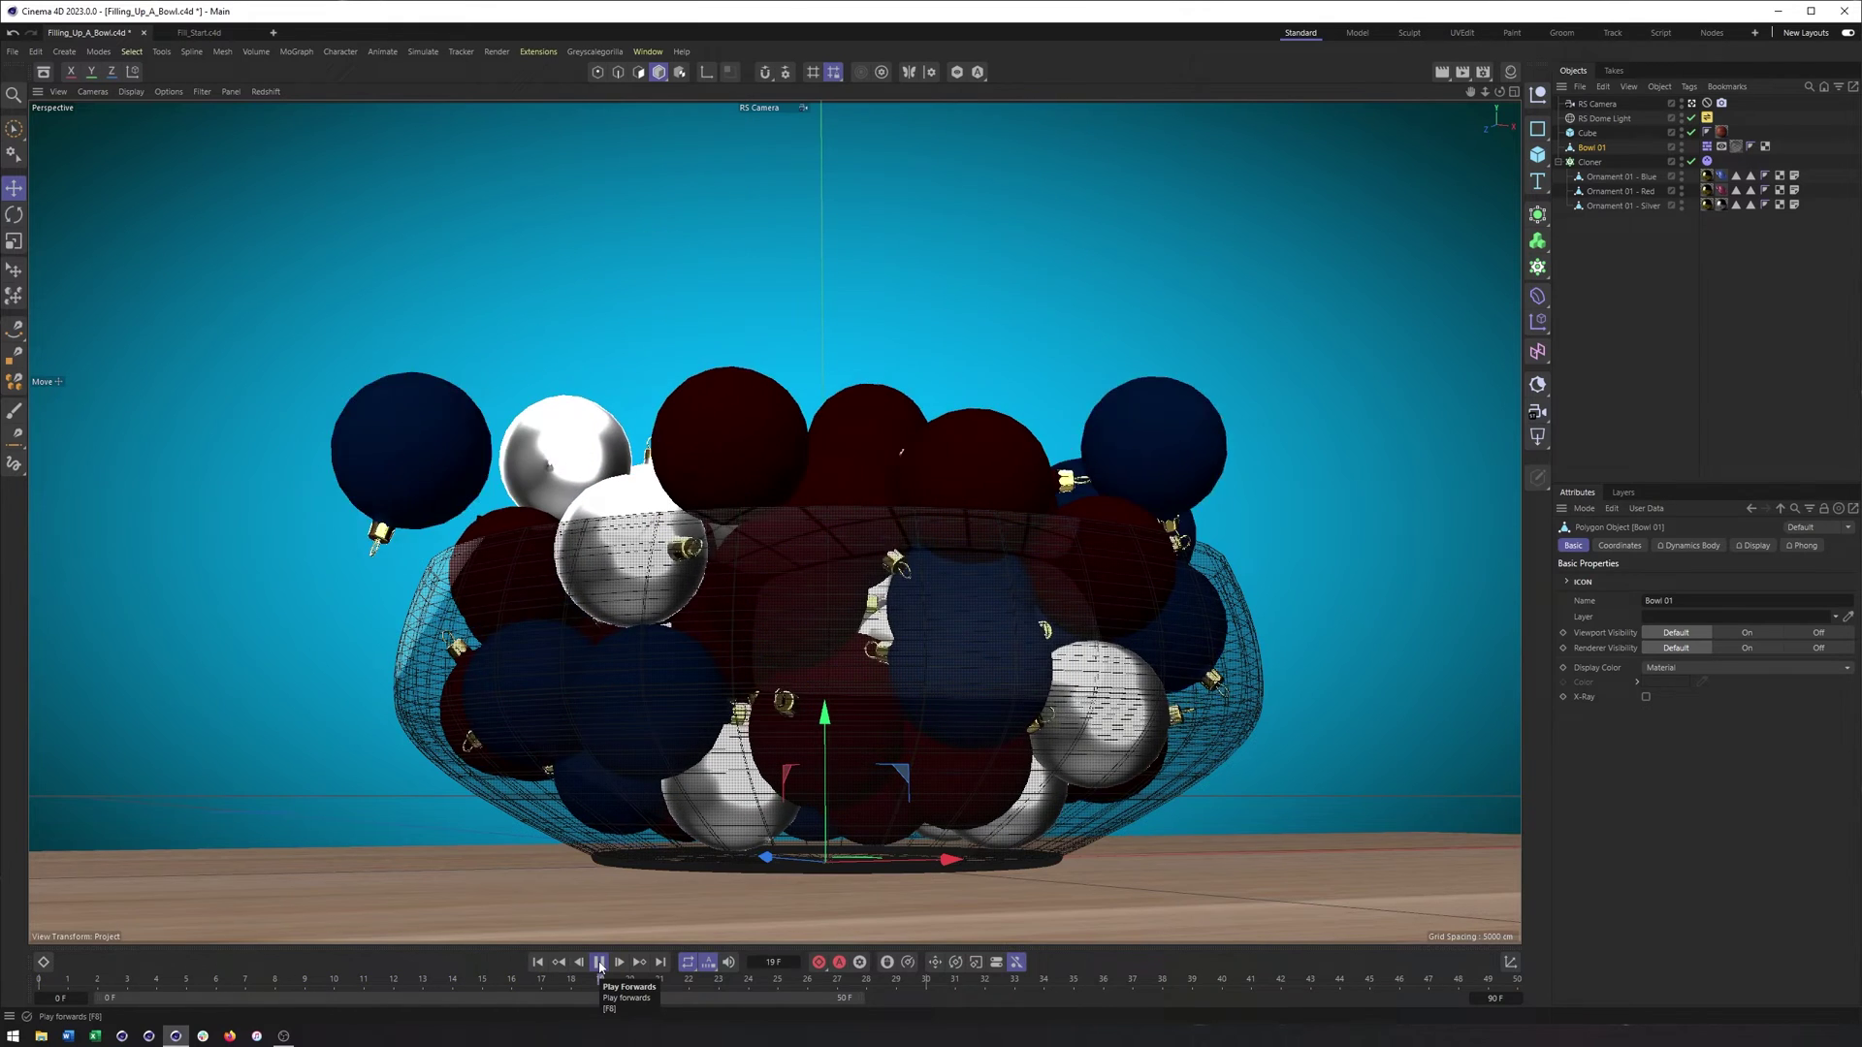
pyautogui.click(600, 963)
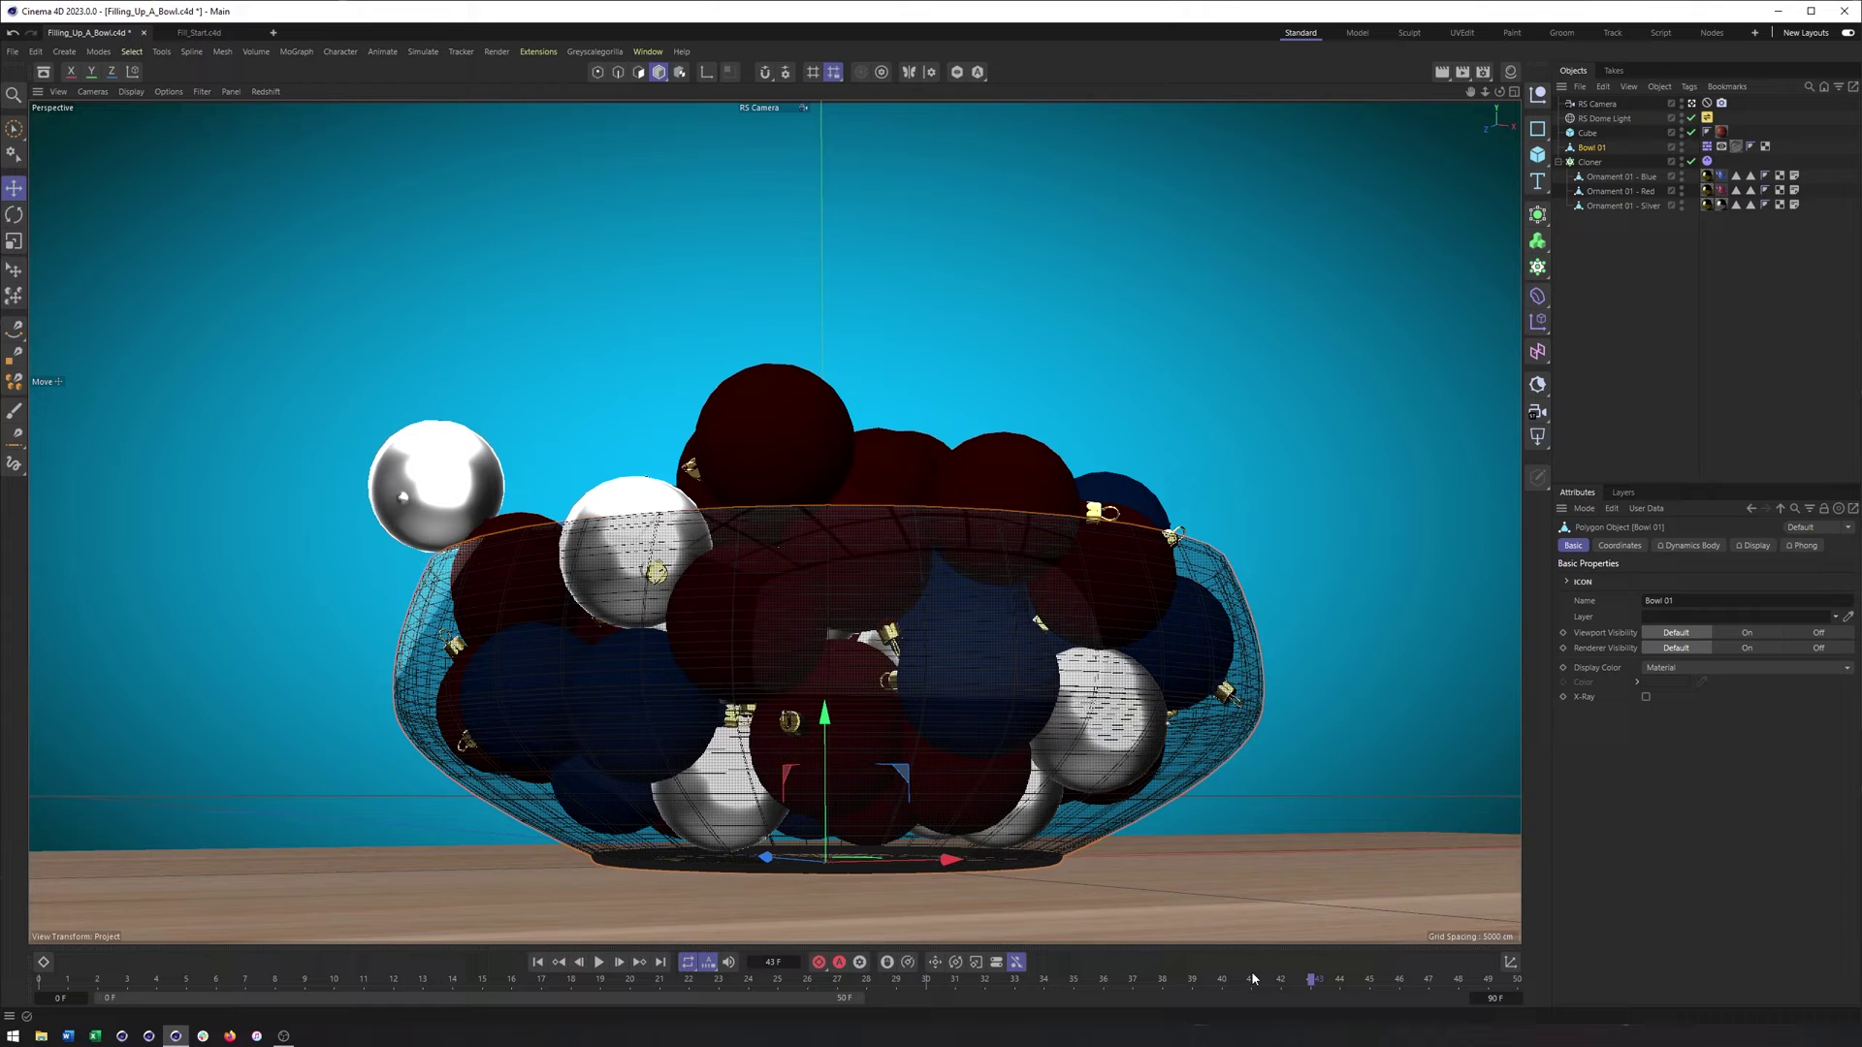
pyautogui.moveTo(1047, 988); pyautogui.dragTo(898, 986)
pyautogui.moveTo(562, 979); pyautogui.dragTo(40, 980)
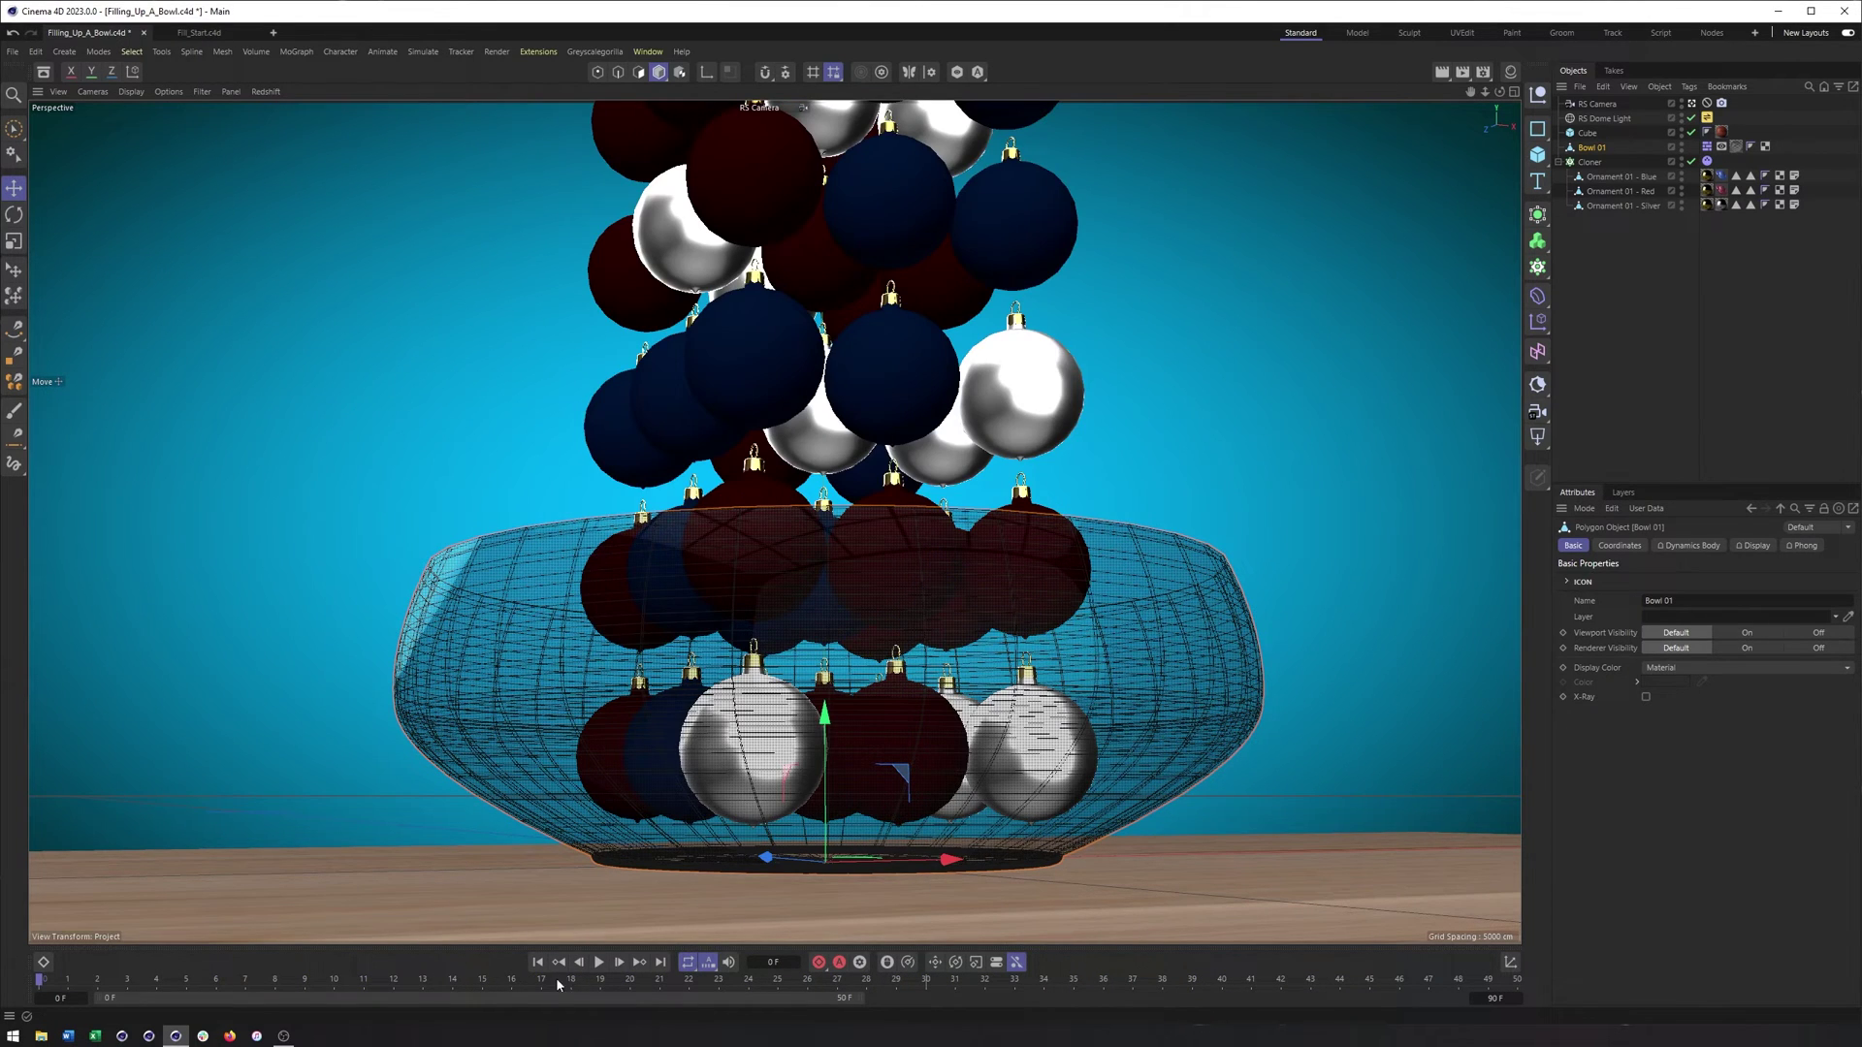
pyautogui.click(601, 963)
pyautogui.click(600, 963)
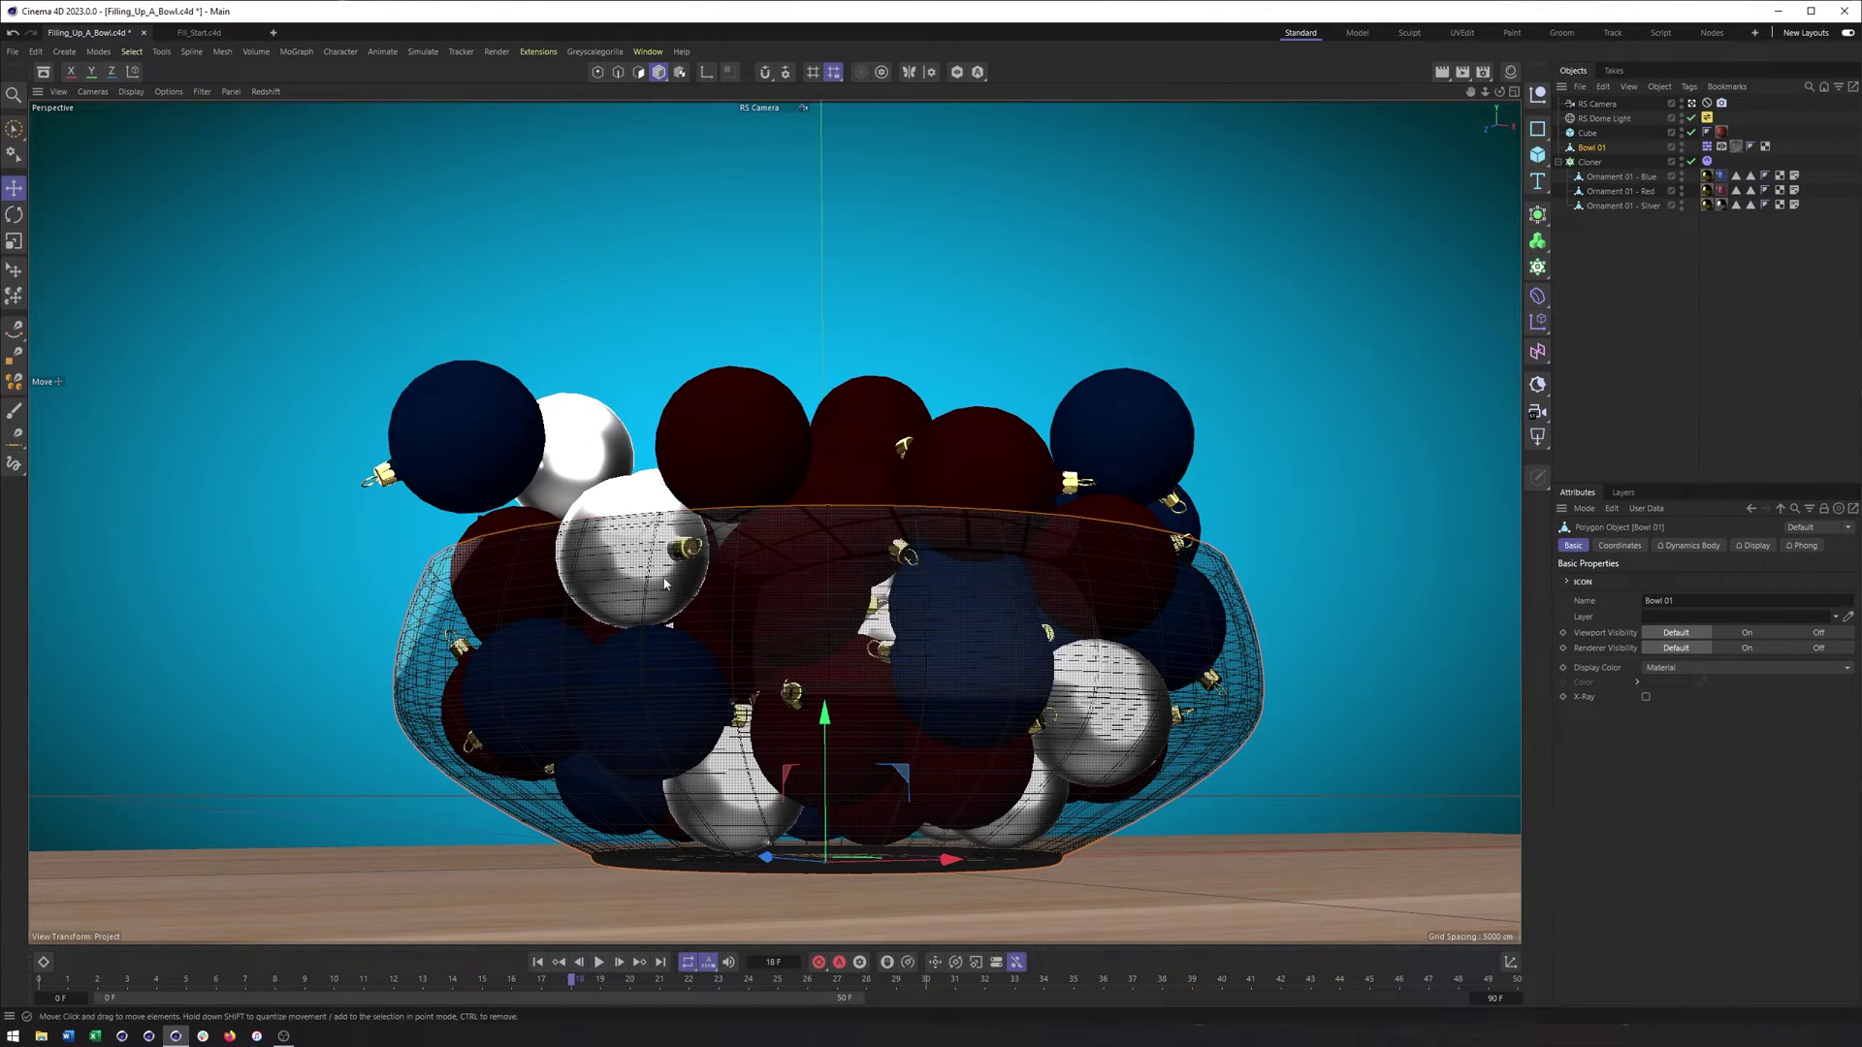
# Search the Asset Browser for "ornam" and "bowl" models, and close the browser
pyautogui.click(43, 72)
pyautogui.click(126, 141)
pyautogui.write('ornam')
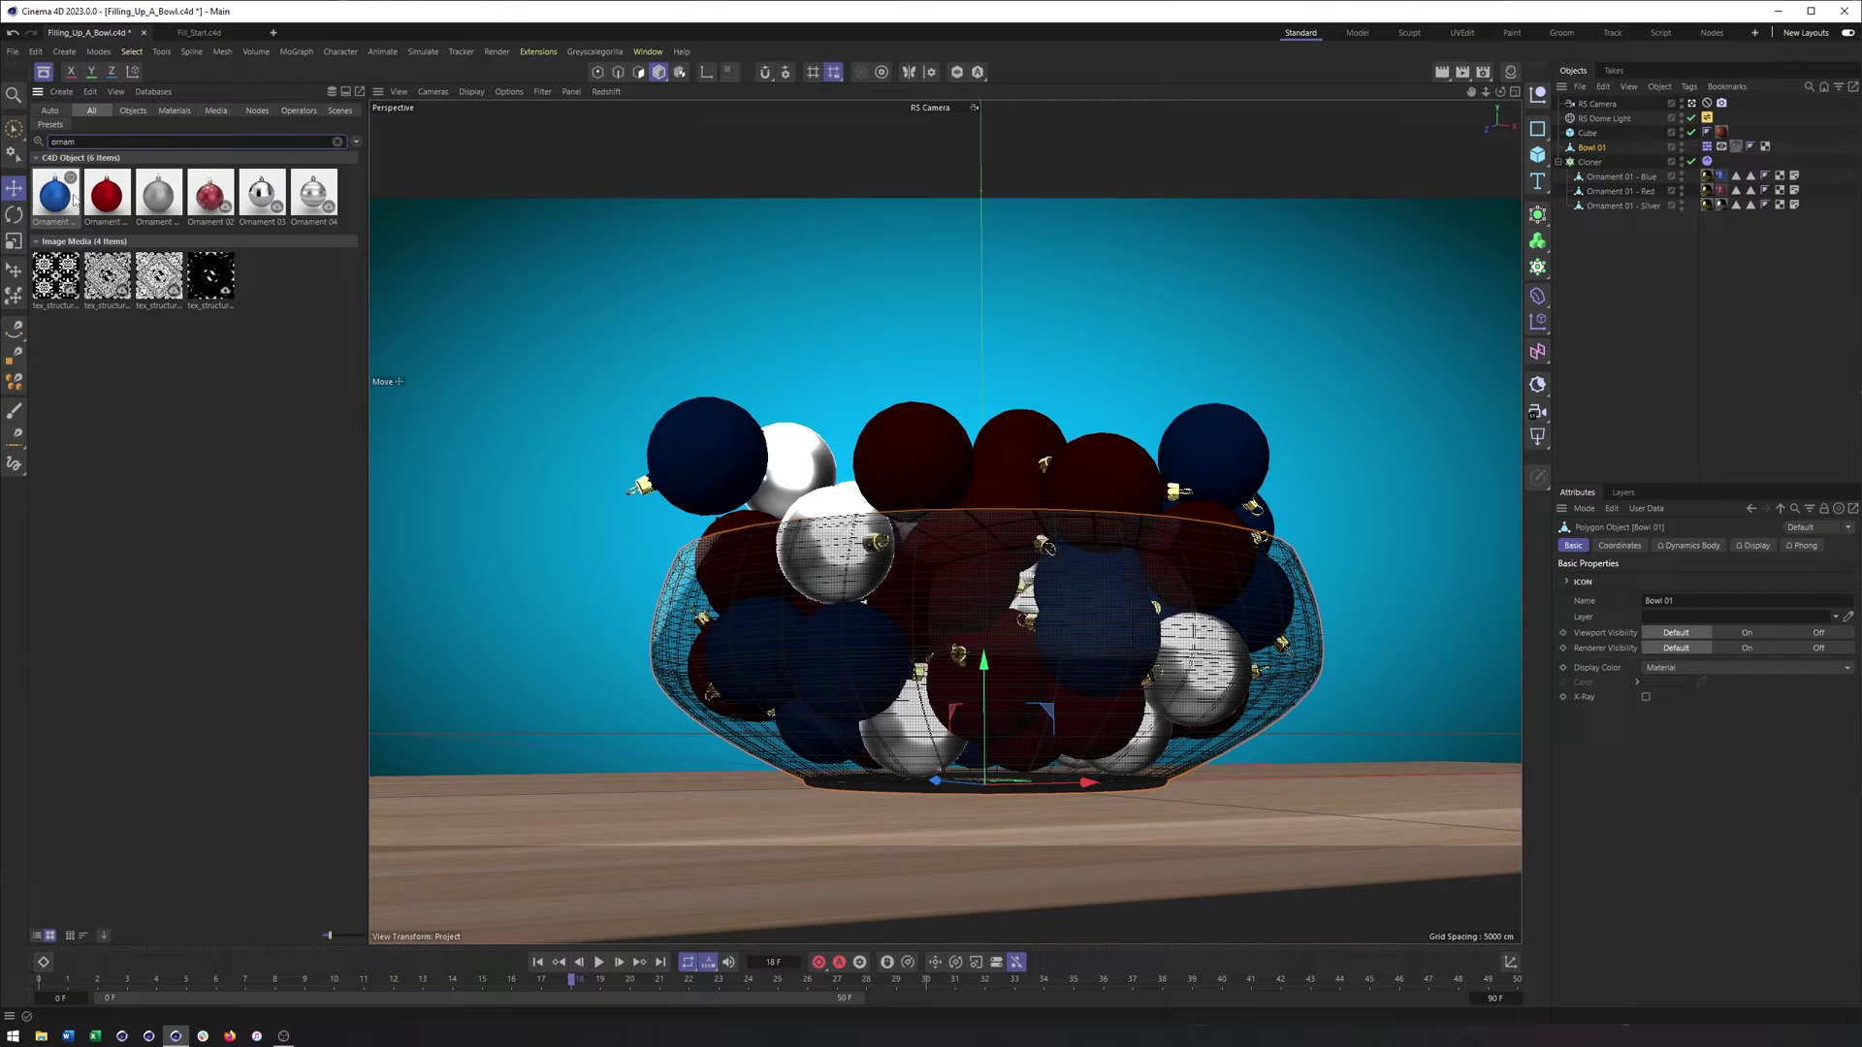
pyautogui.moveTo(77, 142); pyautogui.dragTo(18, 96)
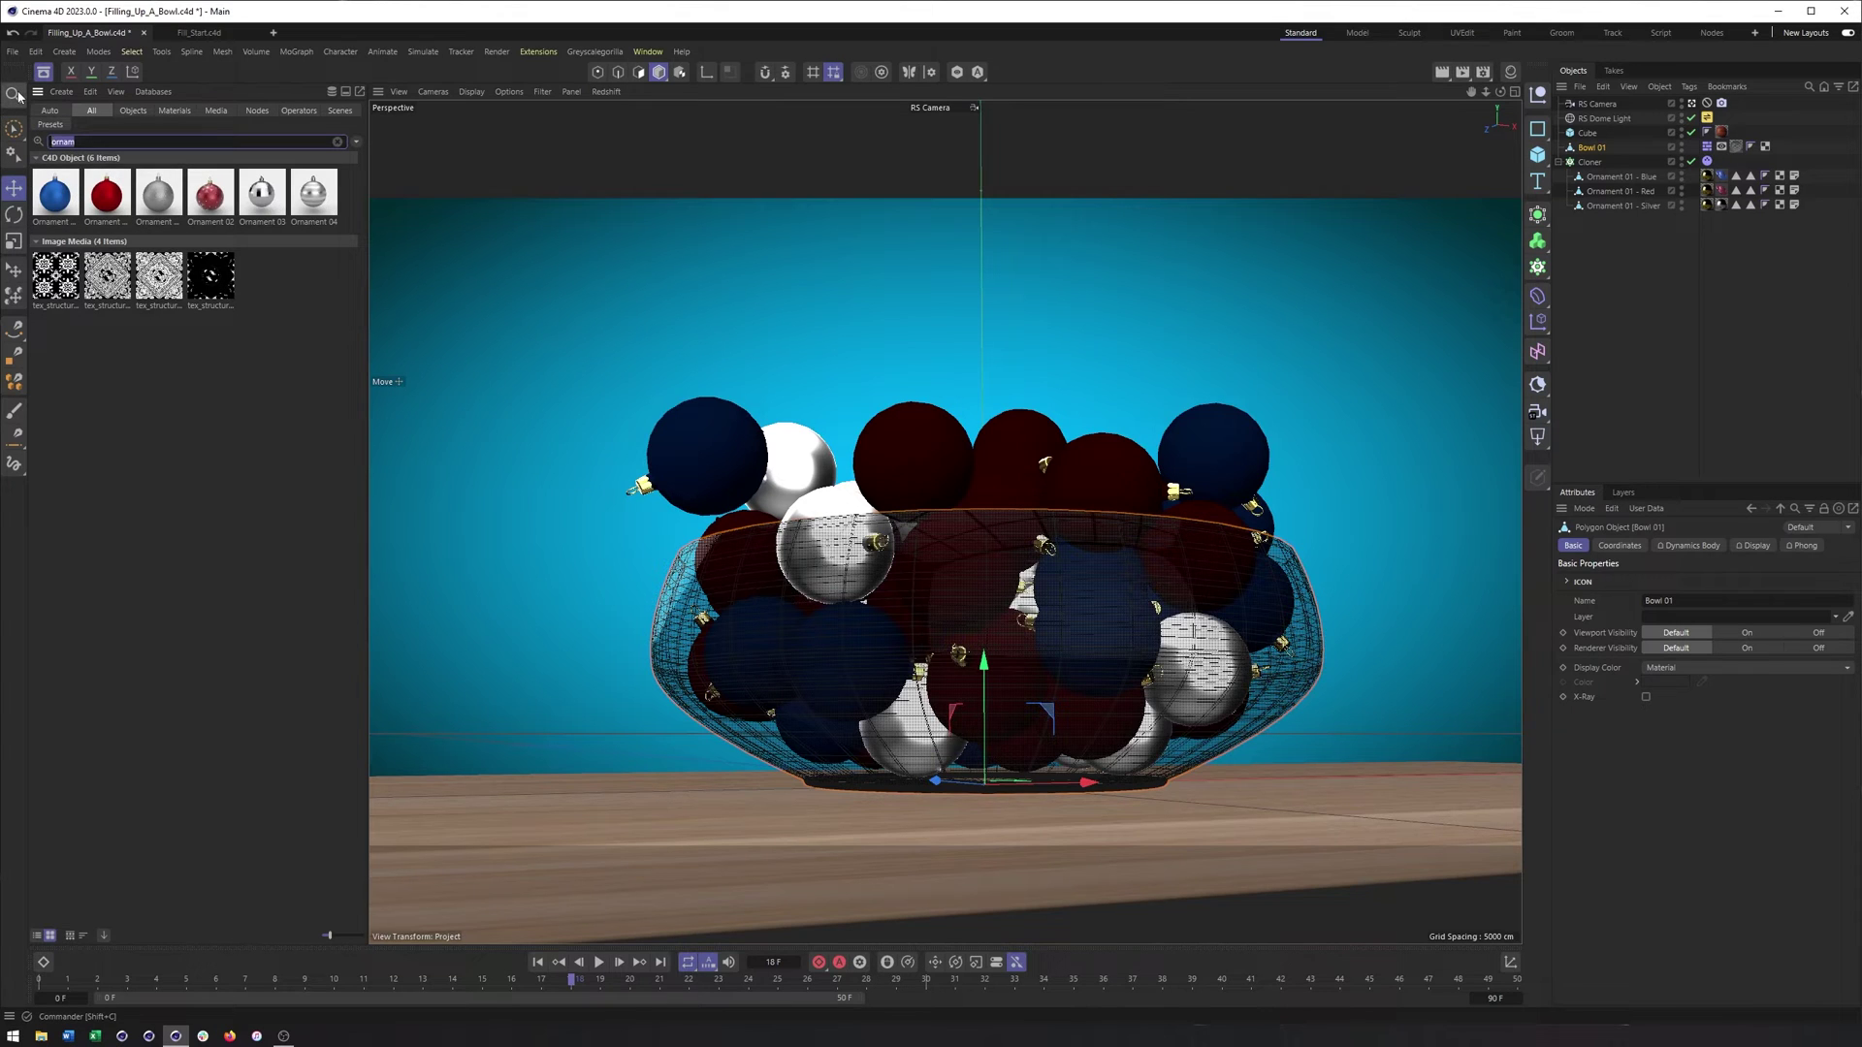
pyautogui.write('bowl')
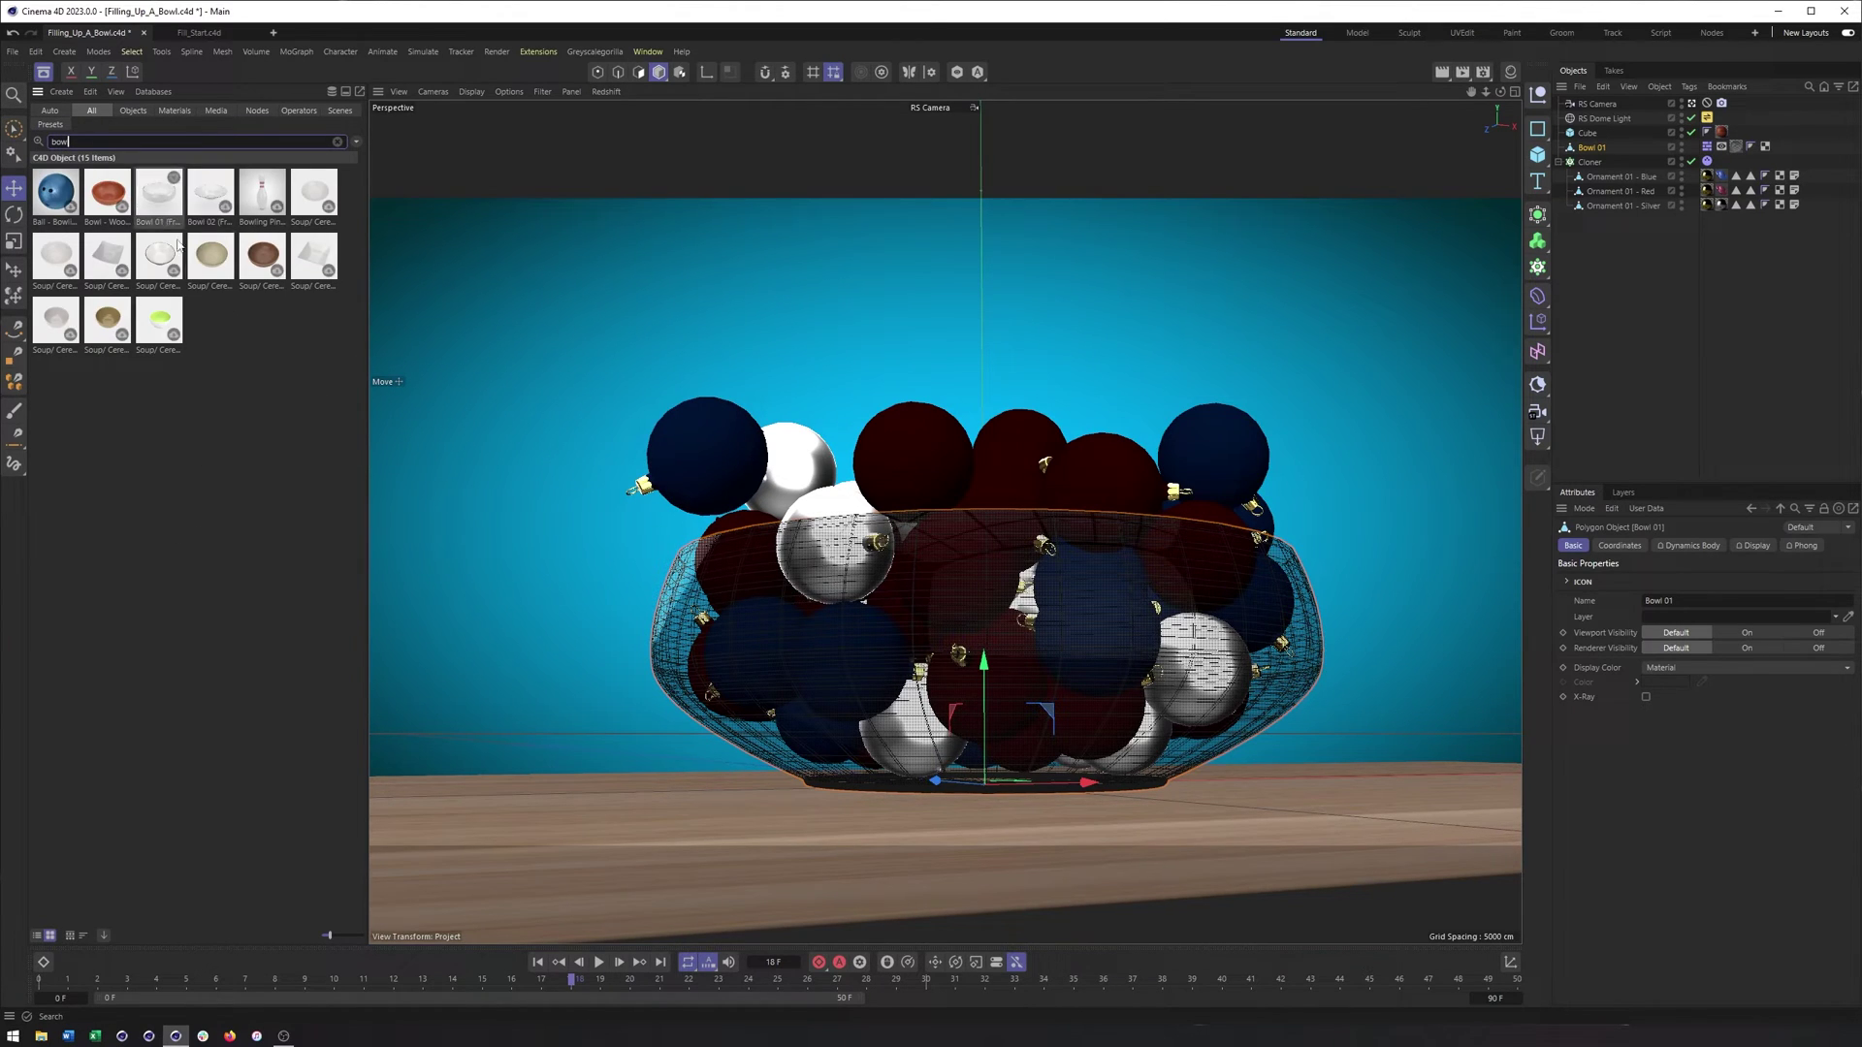
pyautogui.click(1656, 272)
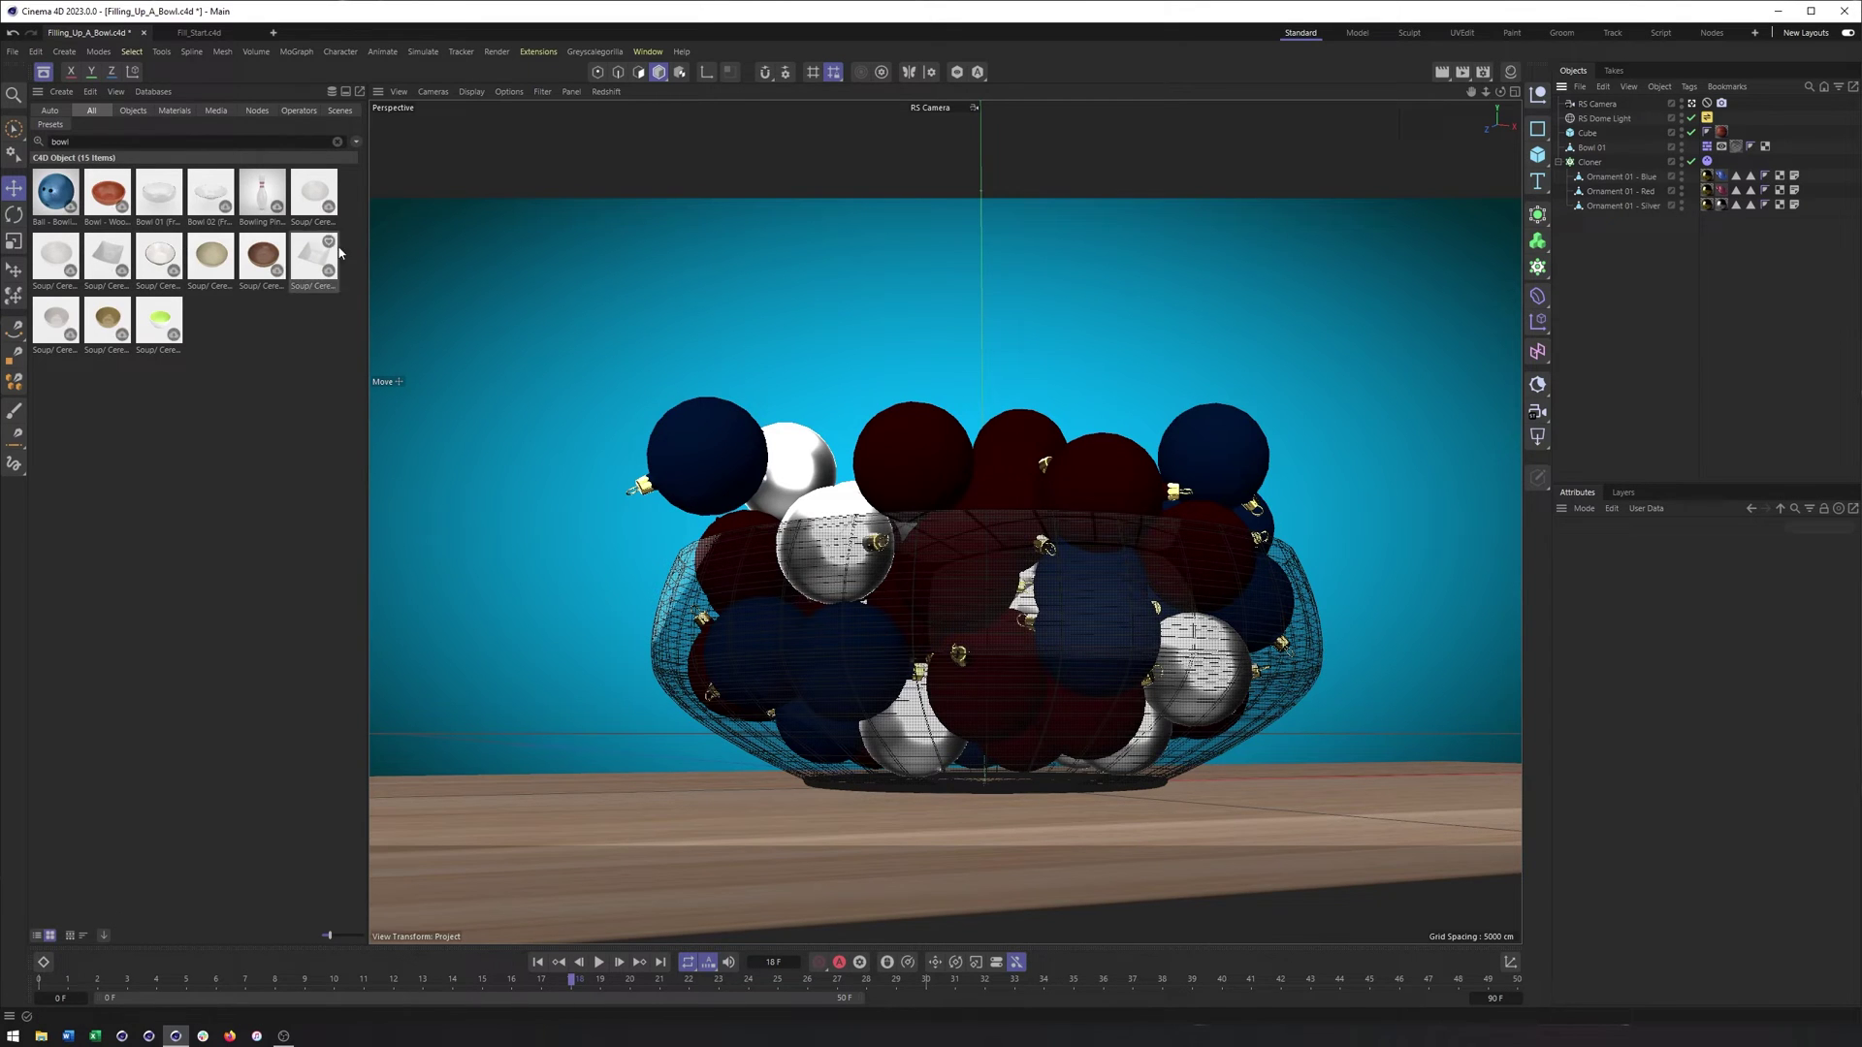
pyautogui.click(43, 72)
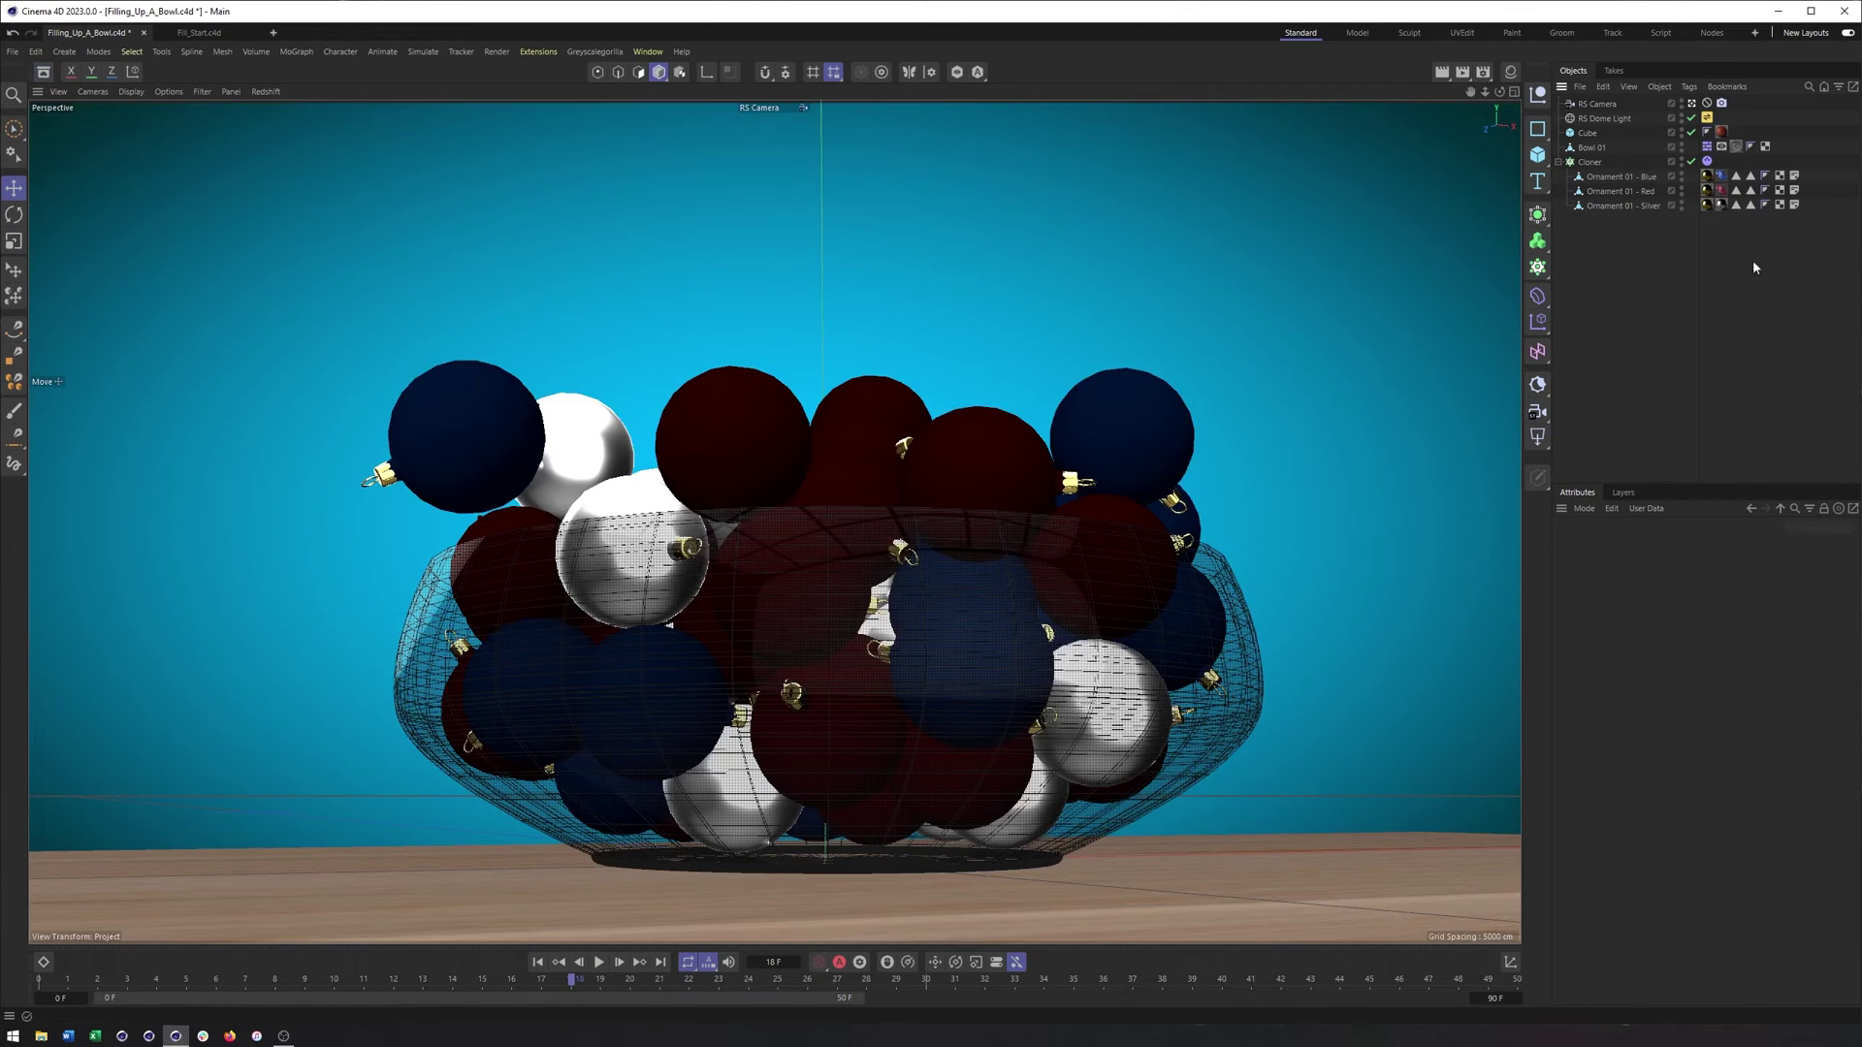
# Review the ornament Cloner in the finished scene, and switch to the Fill_Start.c4d scene with bowl and ornaments in view
pyautogui.click(1631, 178)
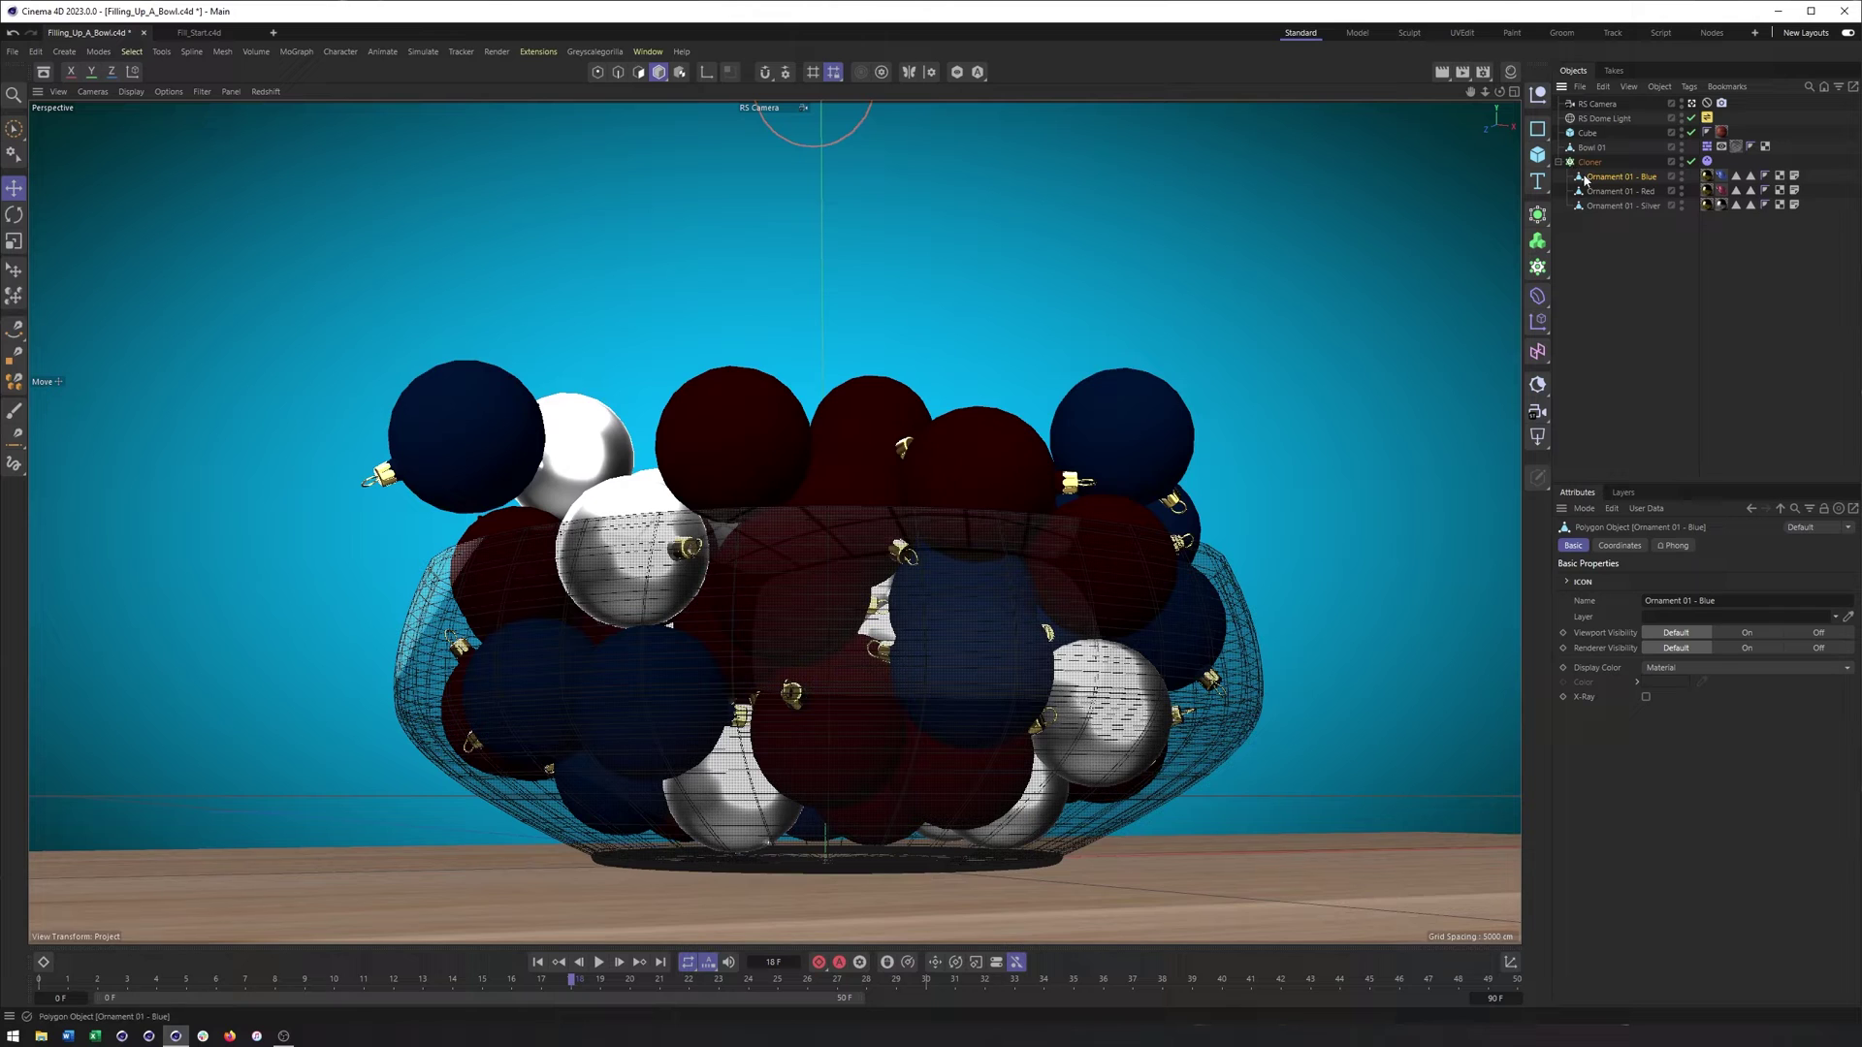
pyautogui.click(1119, 410)
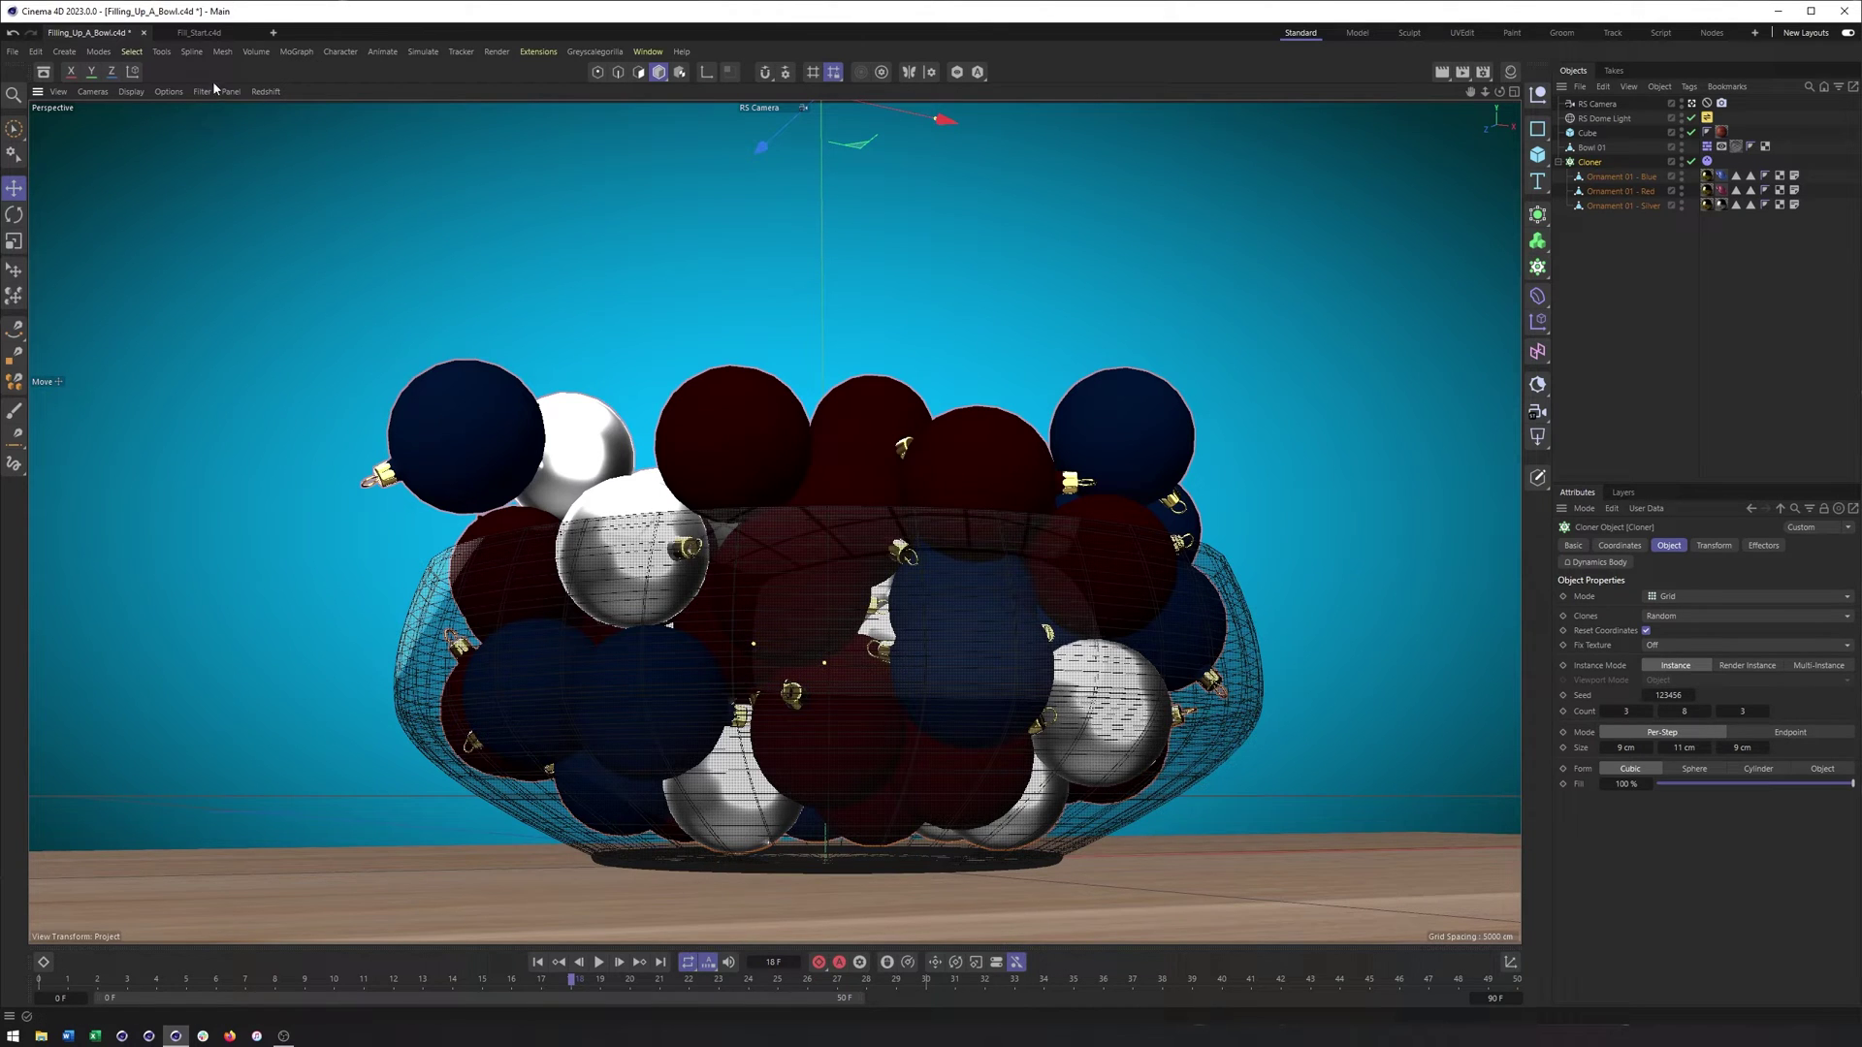
pyautogui.click(202, 32)
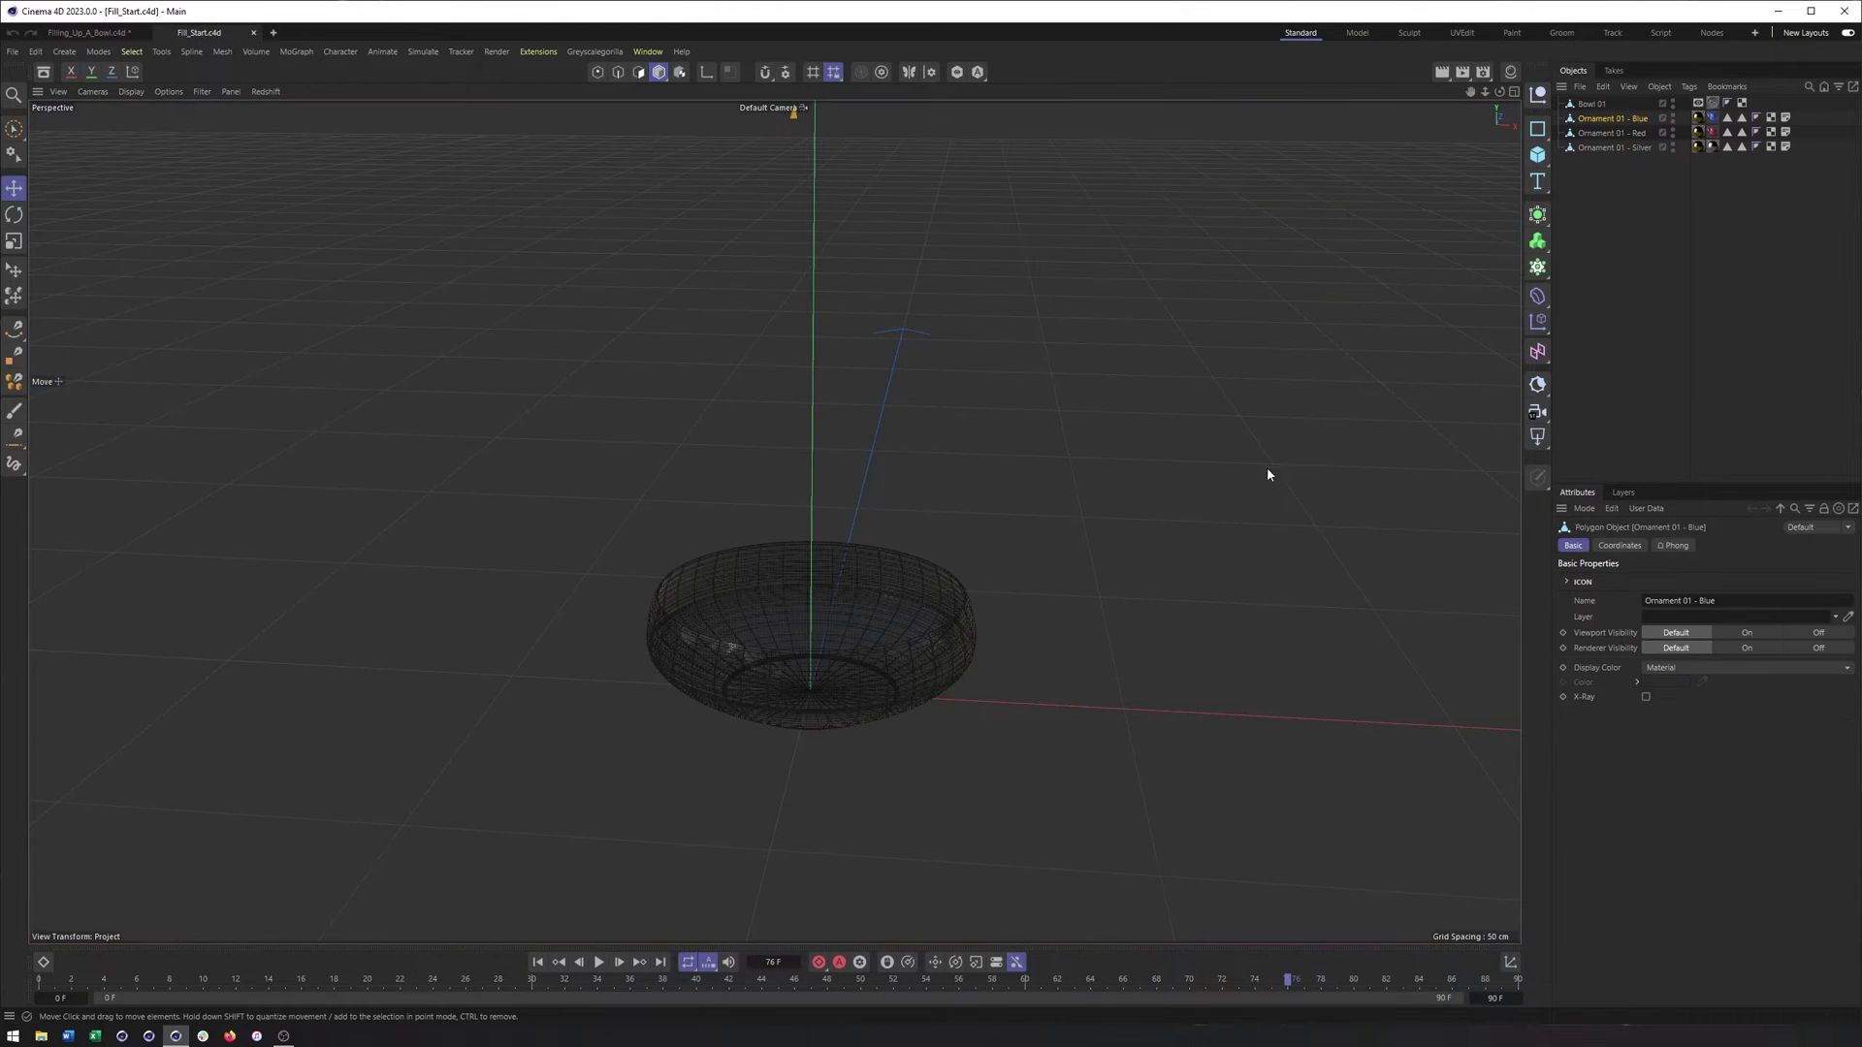
pyautogui.keyDown('alt'); pyautogui.moveTo(1058, 517); pyautogui.dragTo(980, 626, button='middle'); pyautogui.keyUp('alt')
pyautogui.keyDown('alt'); pyautogui.moveTo(980, 627); pyautogui.dragTo(831, 619, button='right'); pyautogui.keyUp('alt')
pyautogui.keyDown('alt'); pyautogui.moveTo(881, 625); pyautogui.dragTo(871, 572); pyautogui.keyUp('alt')
pyautogui.click(862, 250)
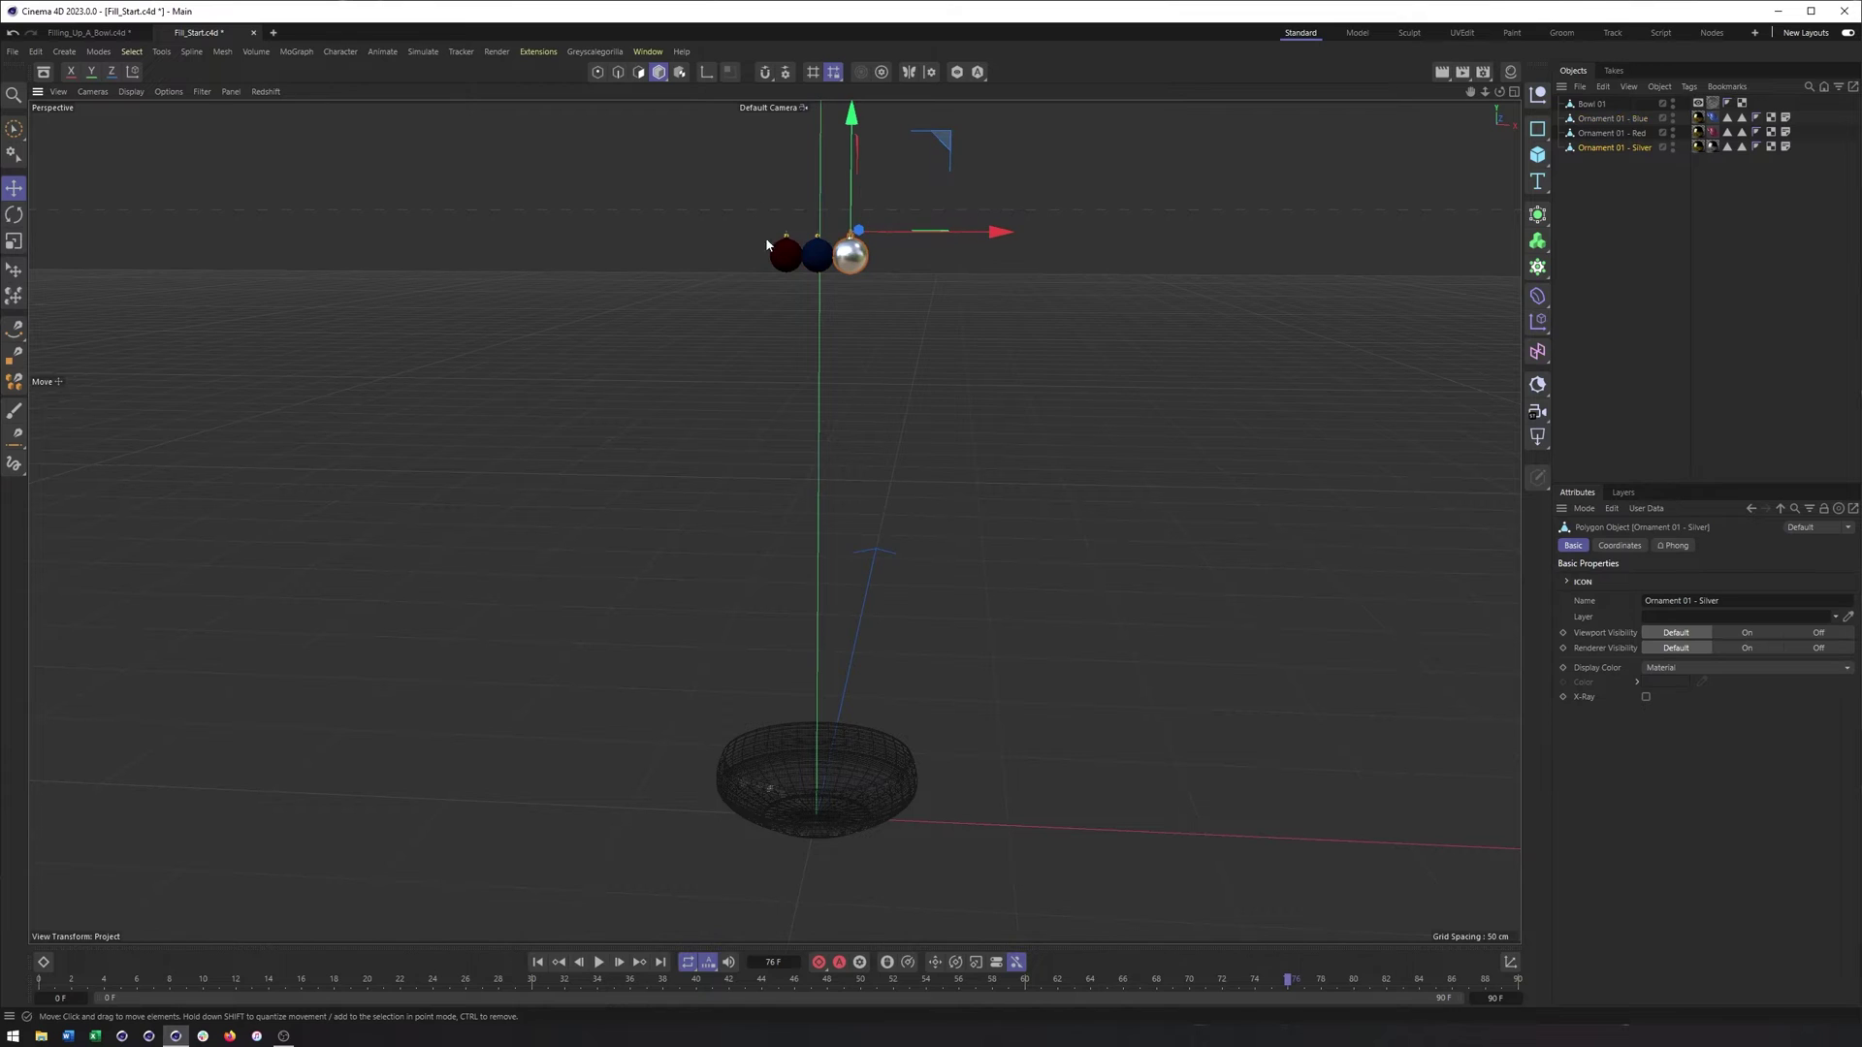
# Turn off material display in the viewport and deselect all objects
pyautogui.click(168, 91)
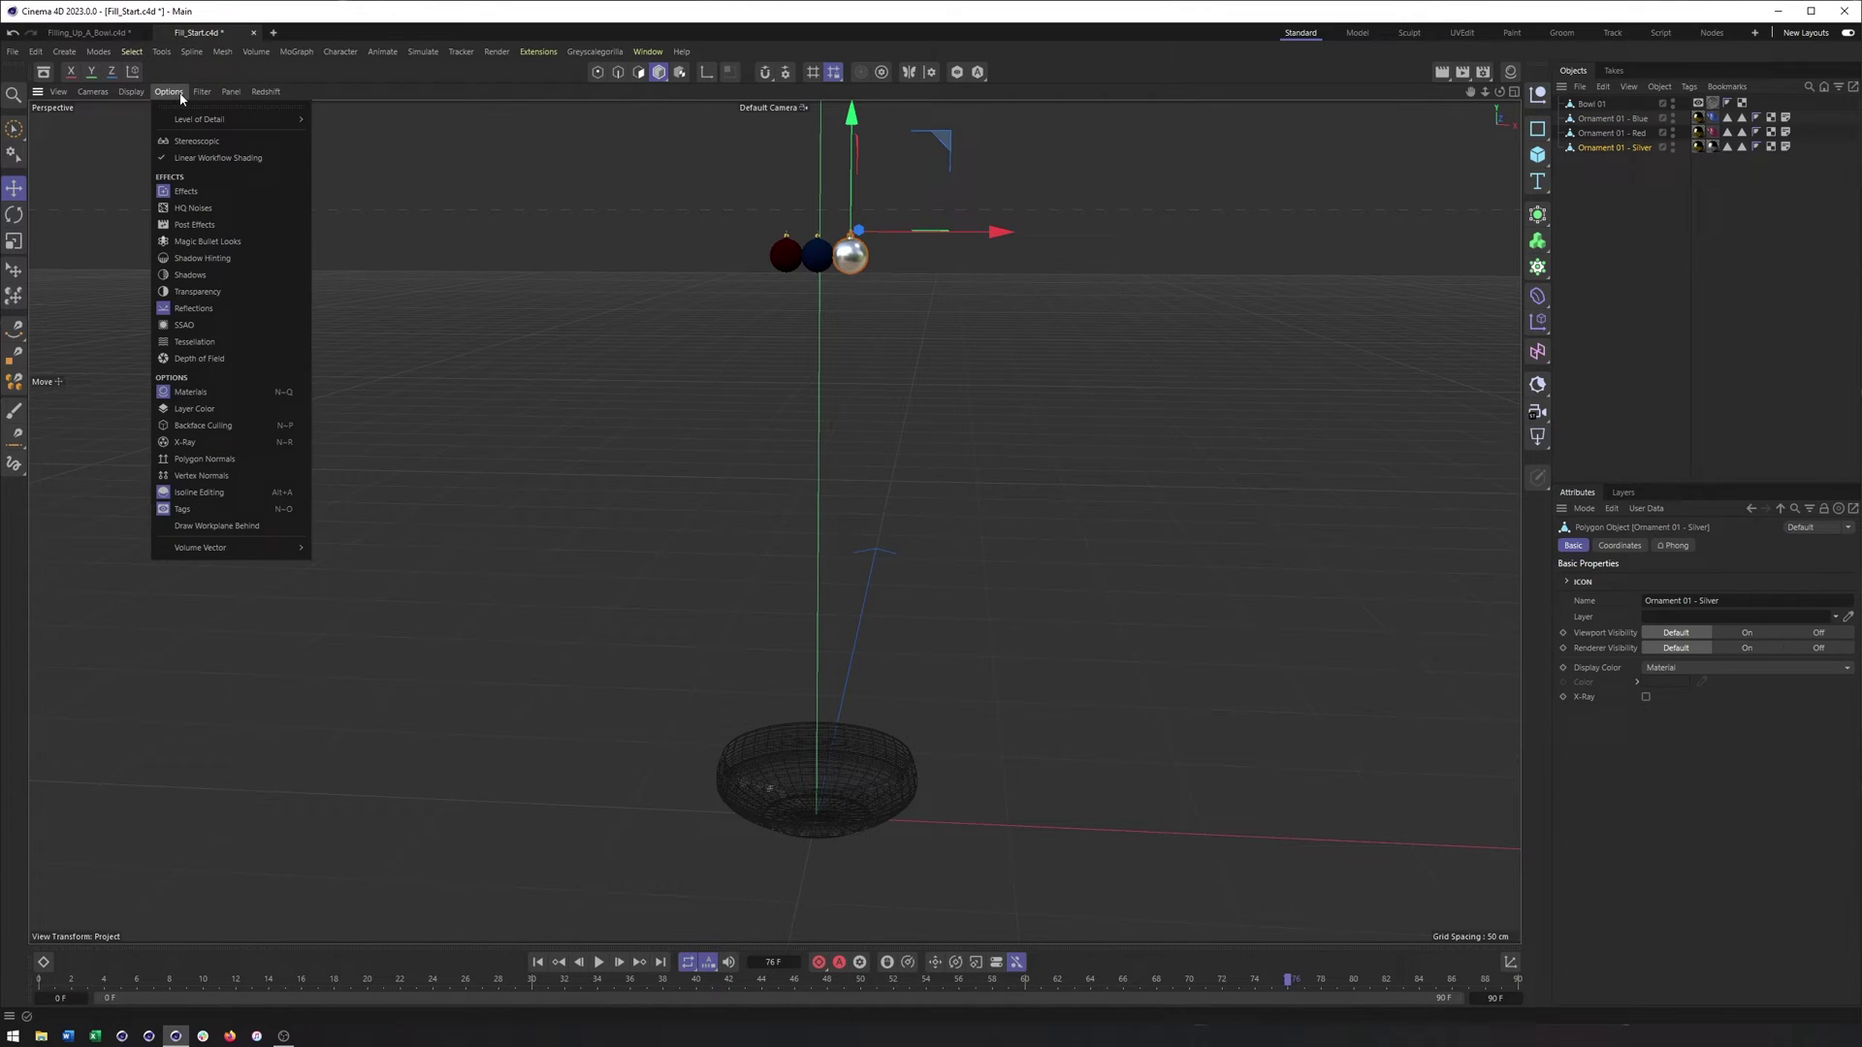
pyautogui.click(257, 393)
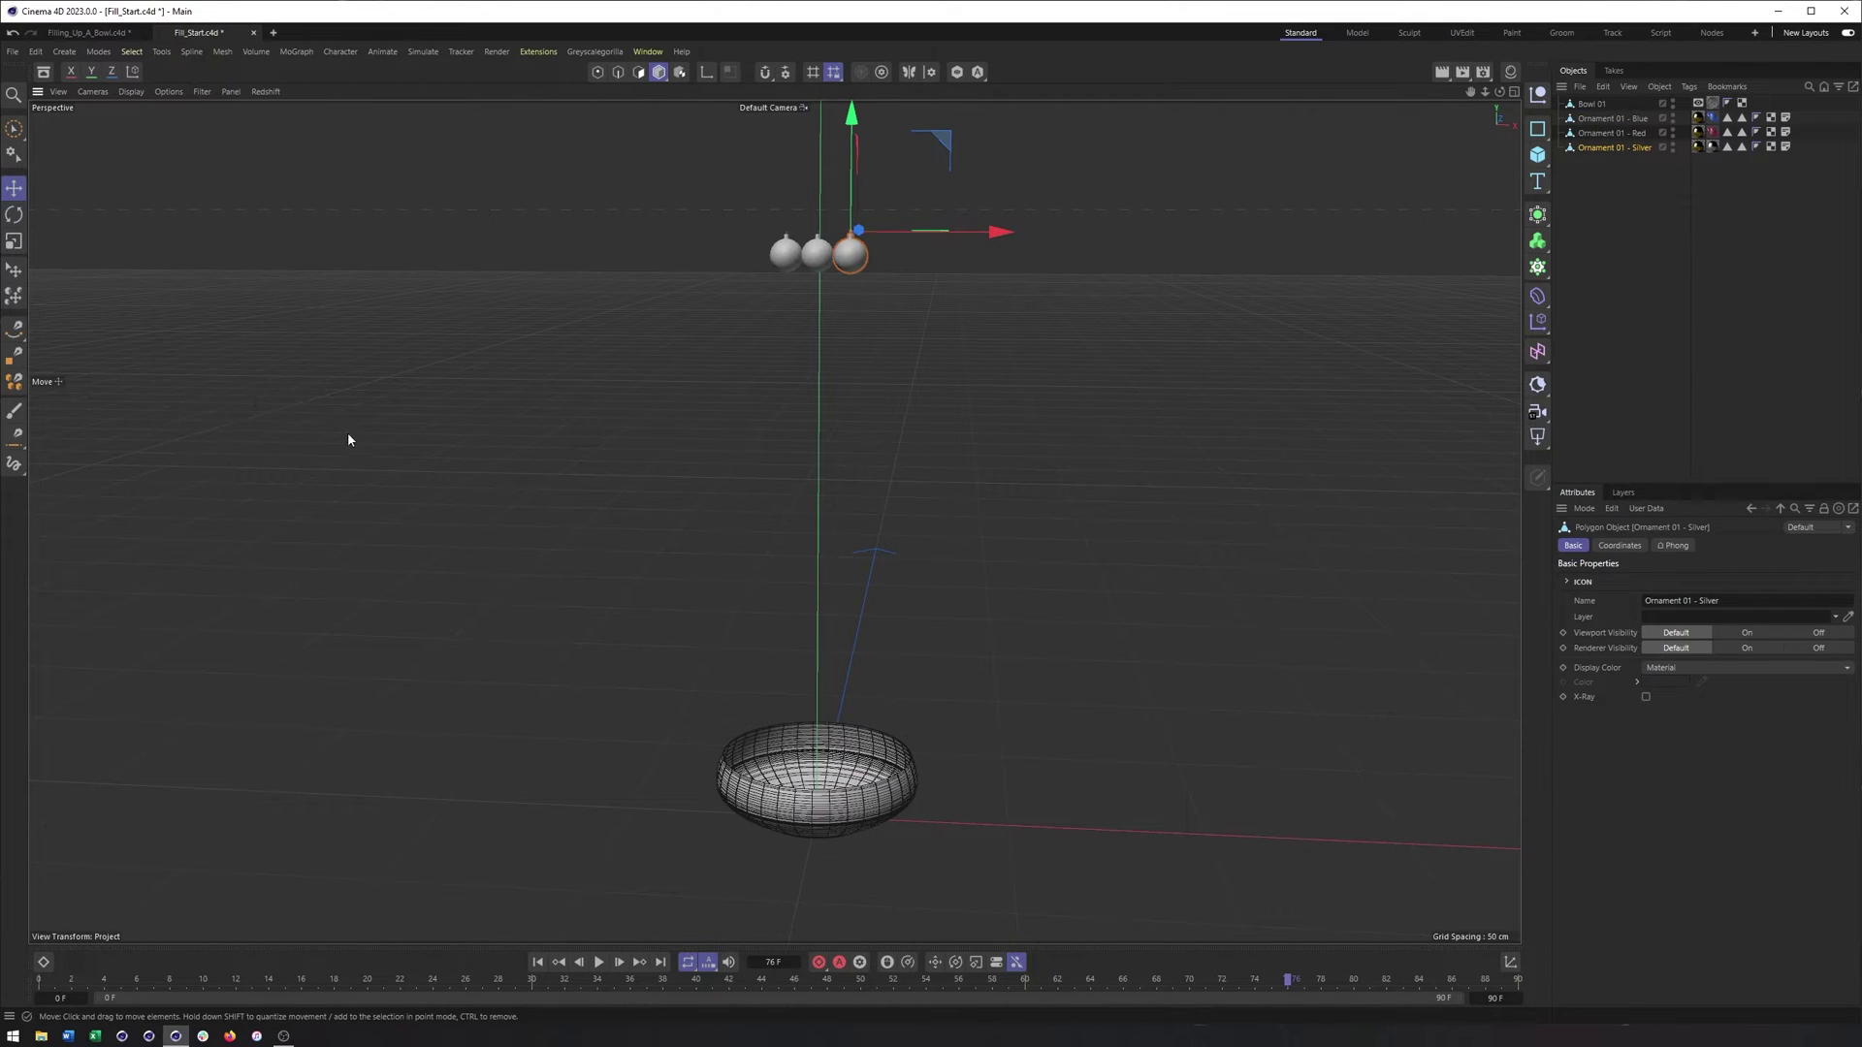
pyautogui.keyDown('alt'); pyautogui.moveTo(894, 681); pyautogui.dragTo(841, 630); pyautogui.keyUp('alt')
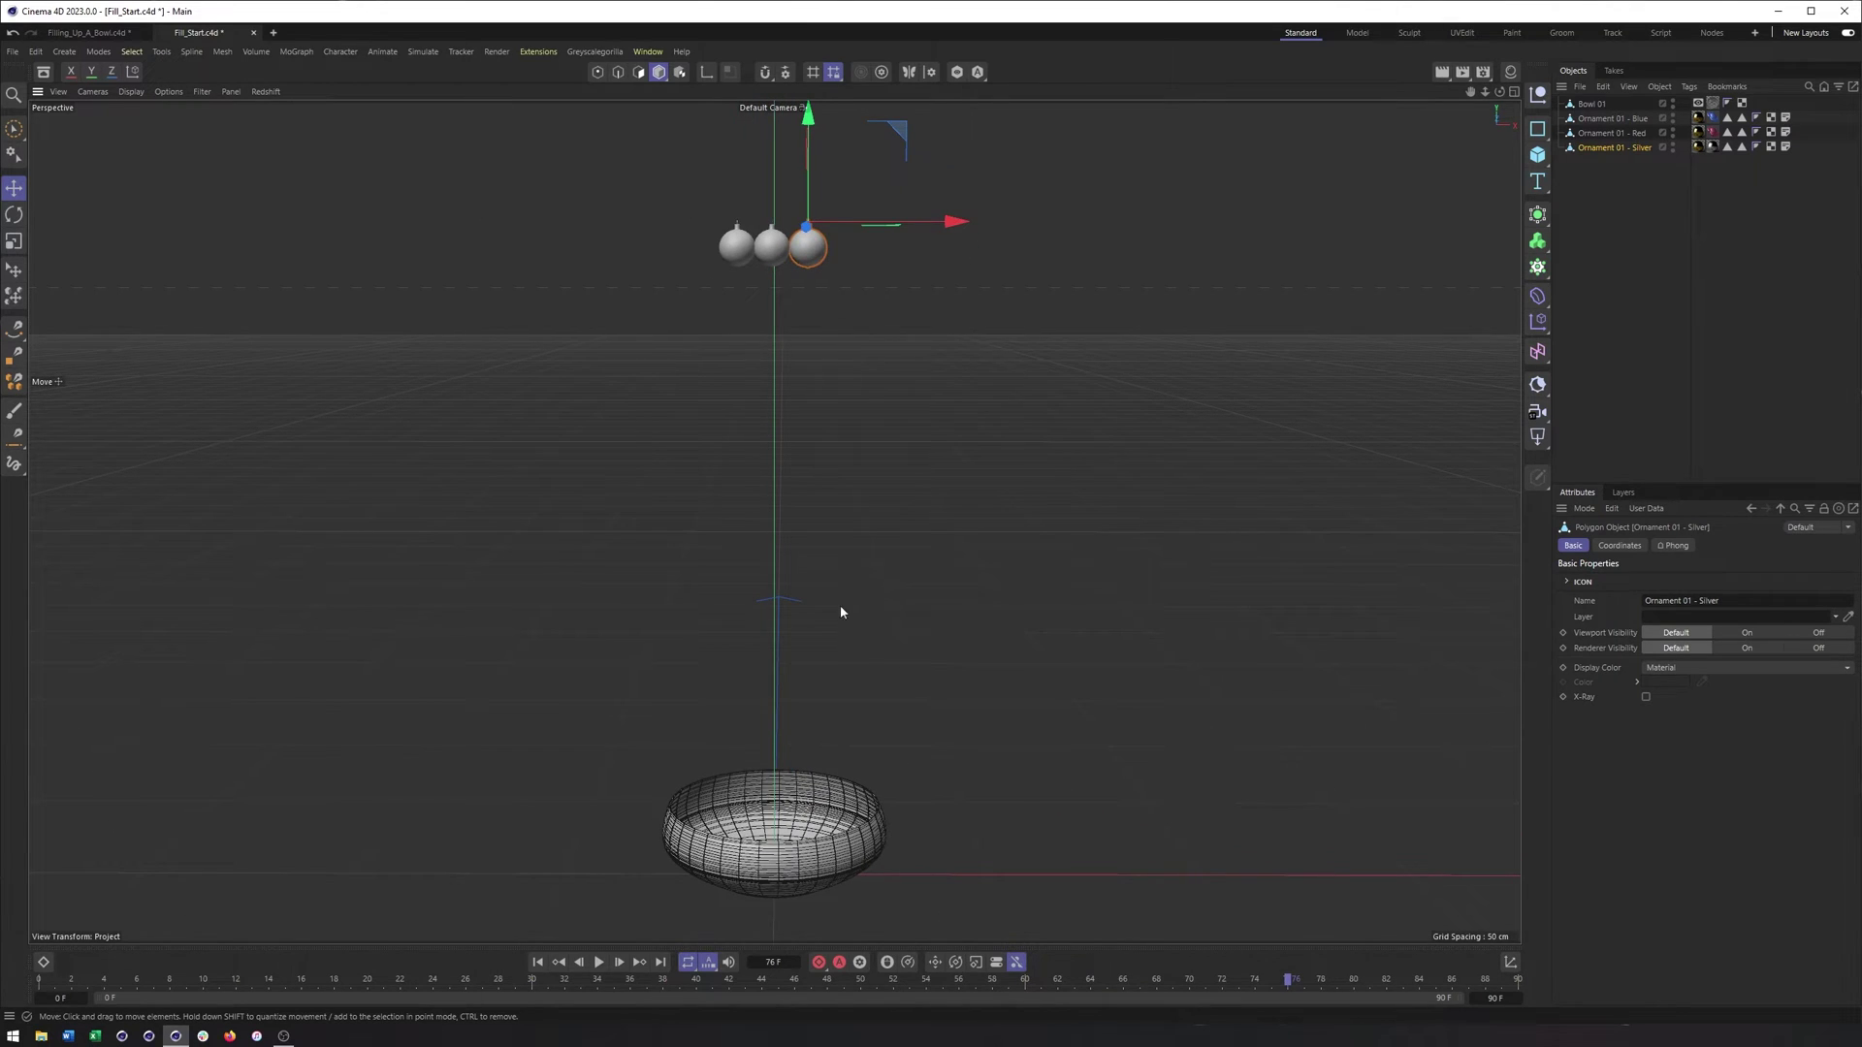
pyautogui.click(1651, 256)
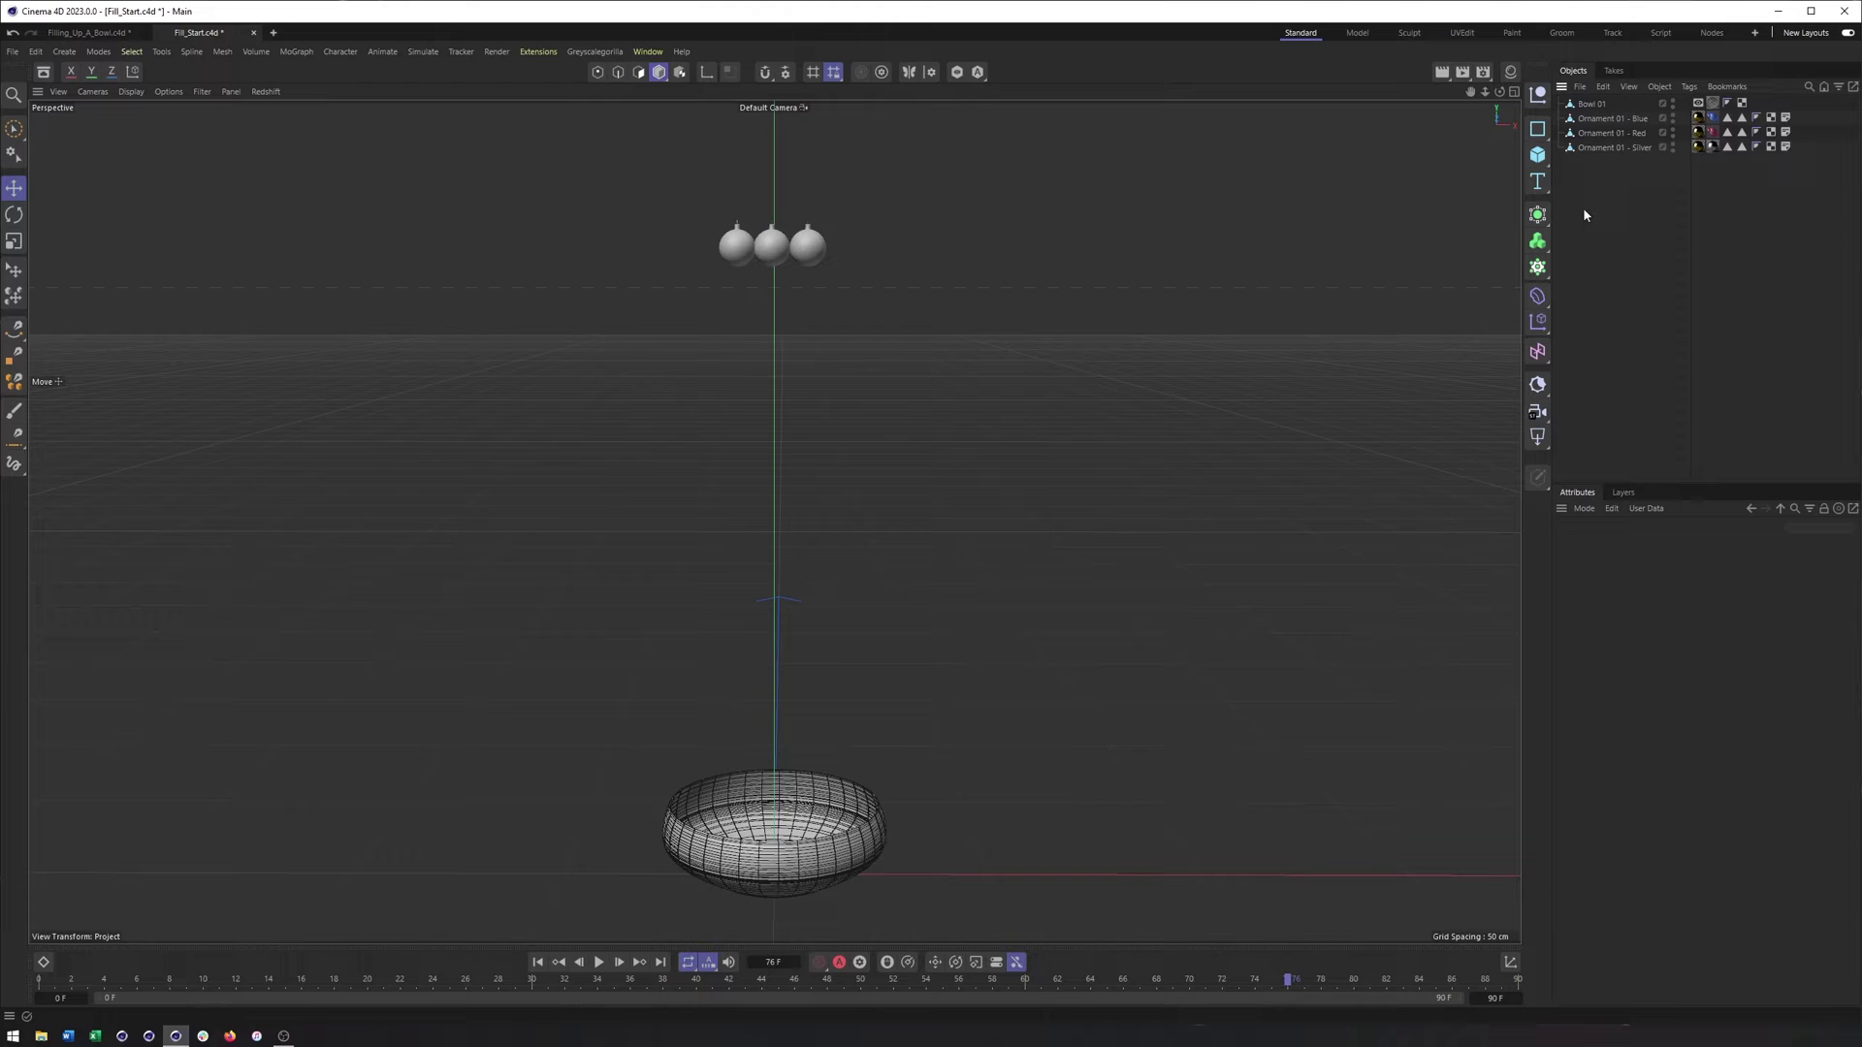
# Add a Cloner and make the blue, red and silver ornaments its children
pyautogui.click(1600, 120)
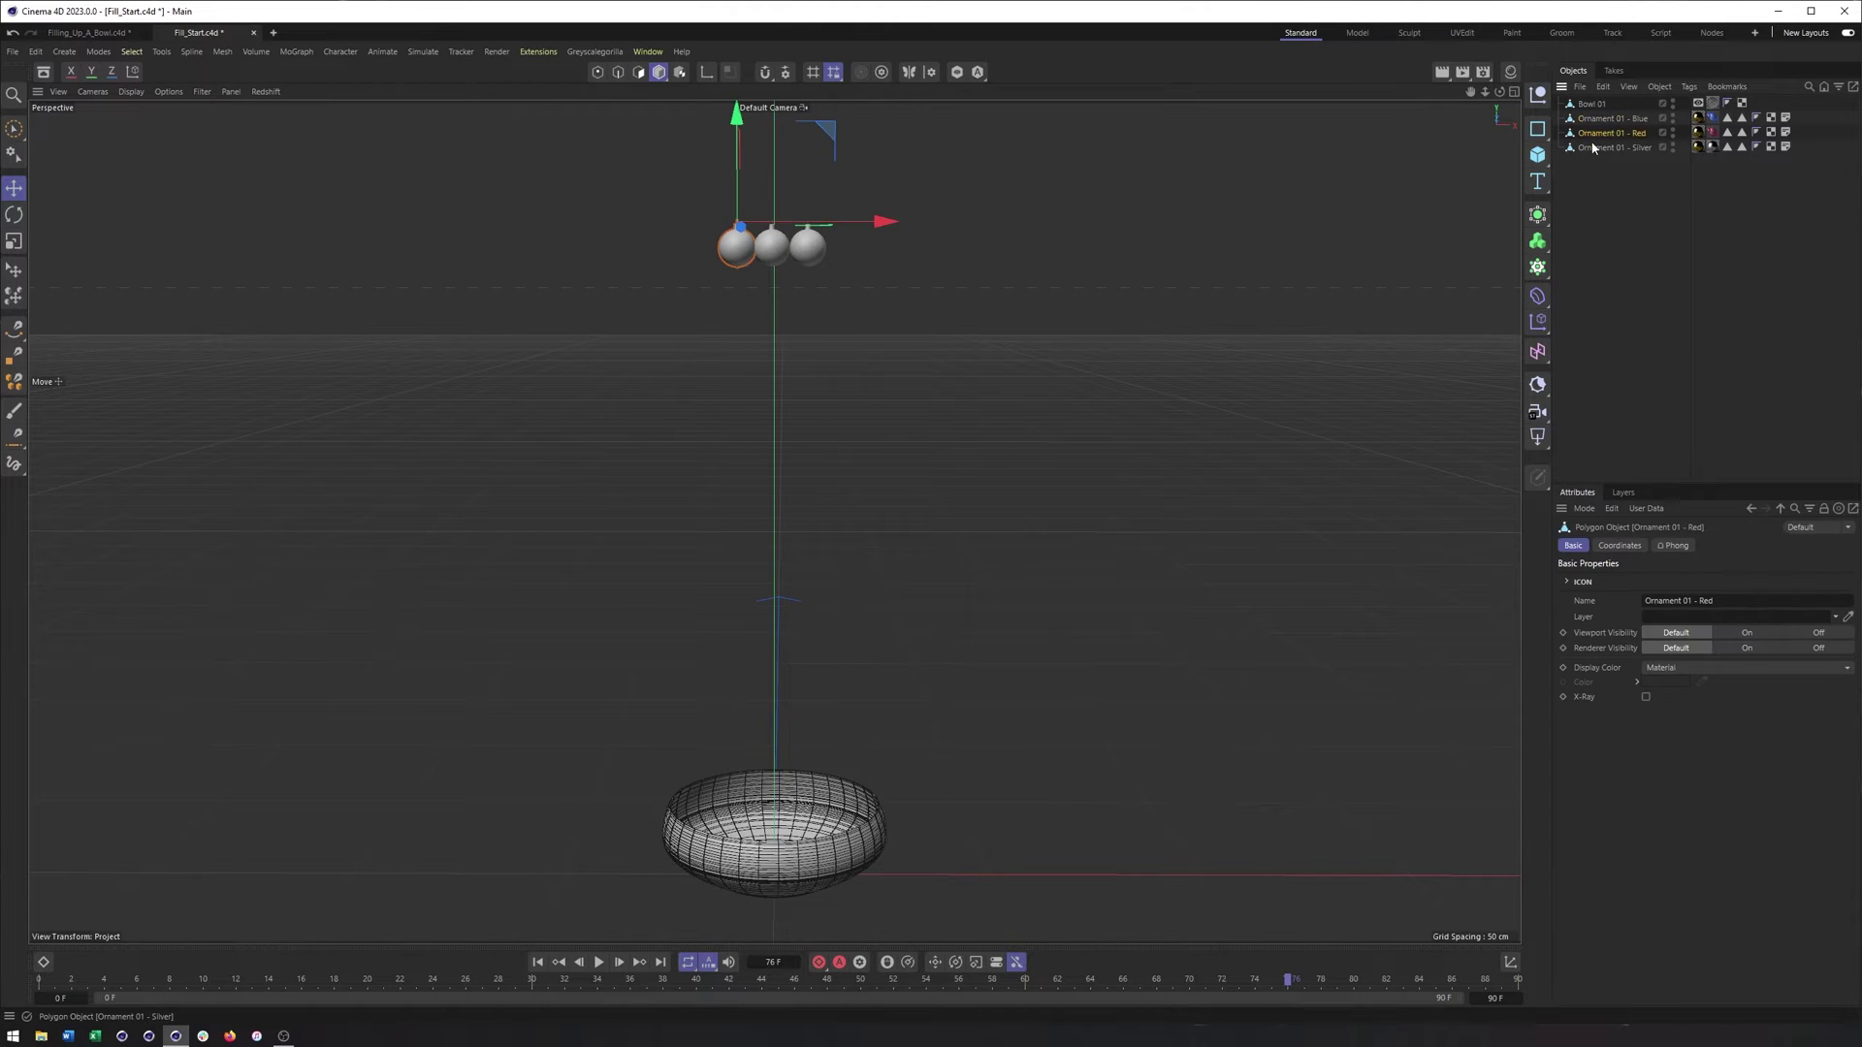
pyautogui.click(1610, 147)
pyautogui.click(1536, 274)
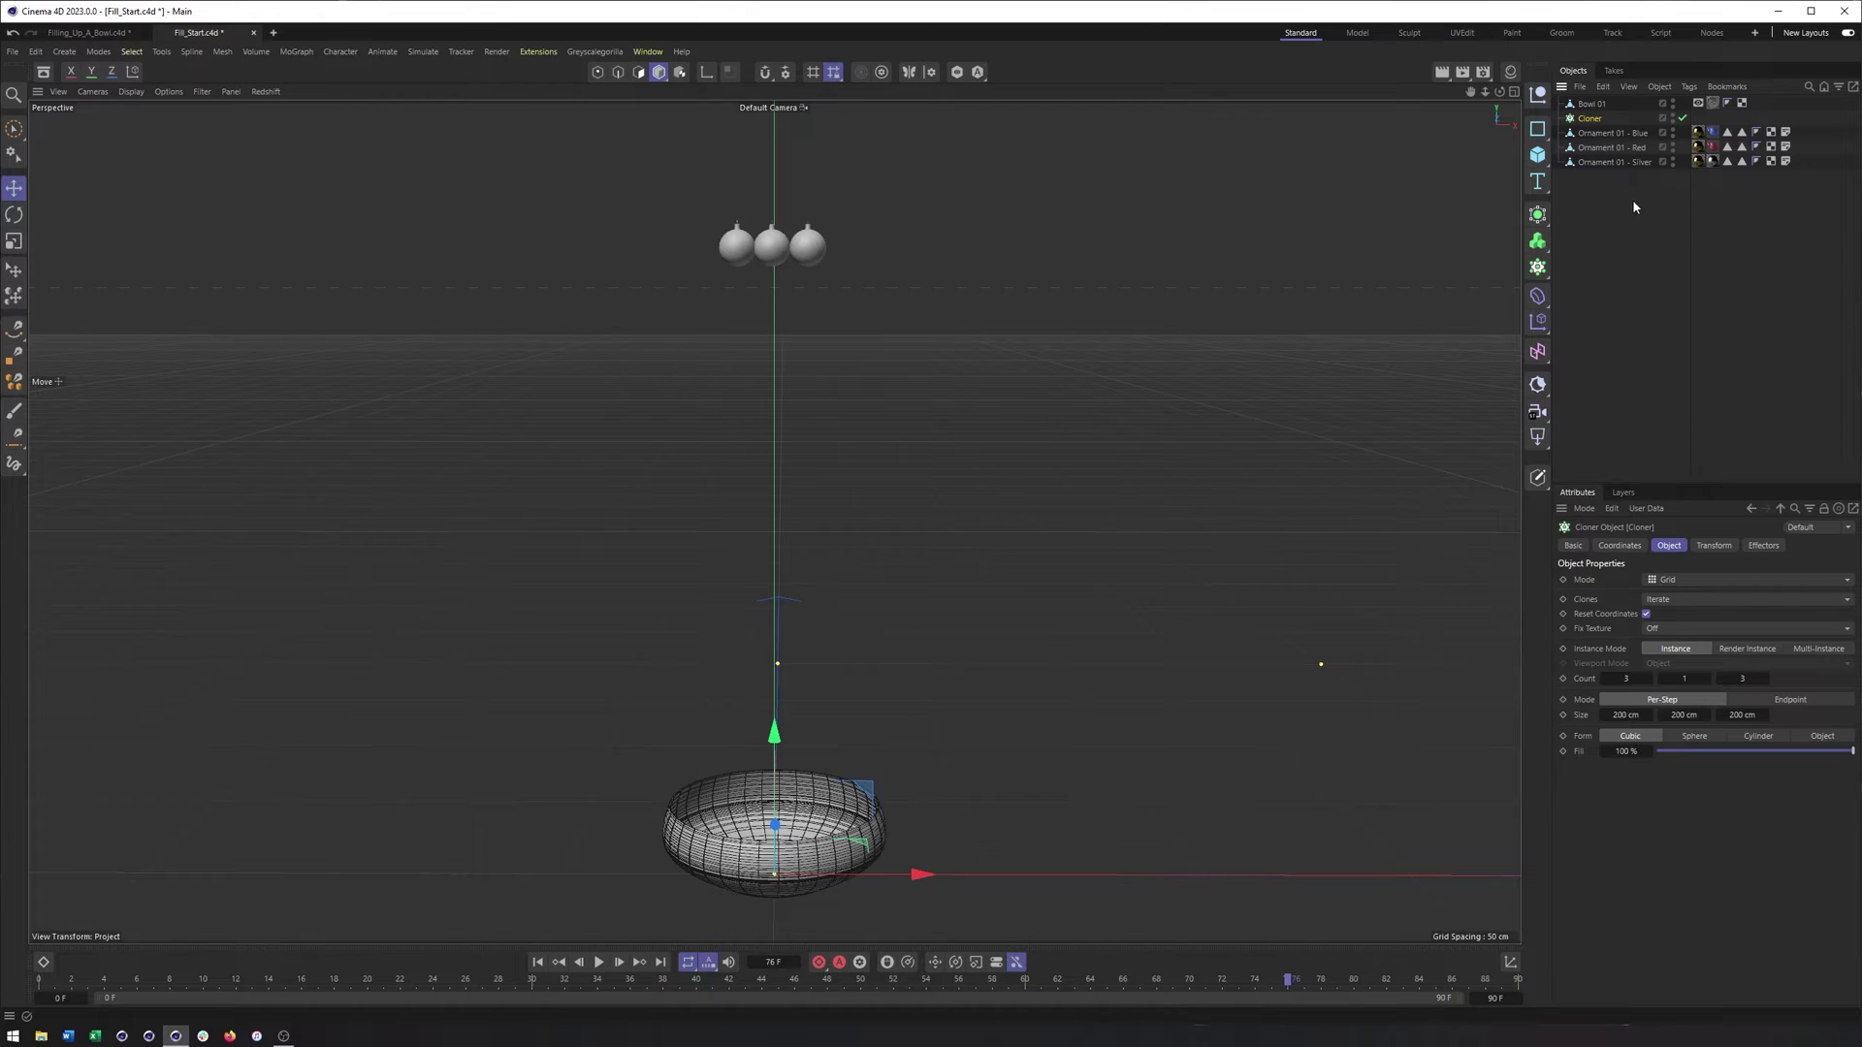
pyautogui.moveTo(1631, 195); pyautogui.dragTo(1593, 124)
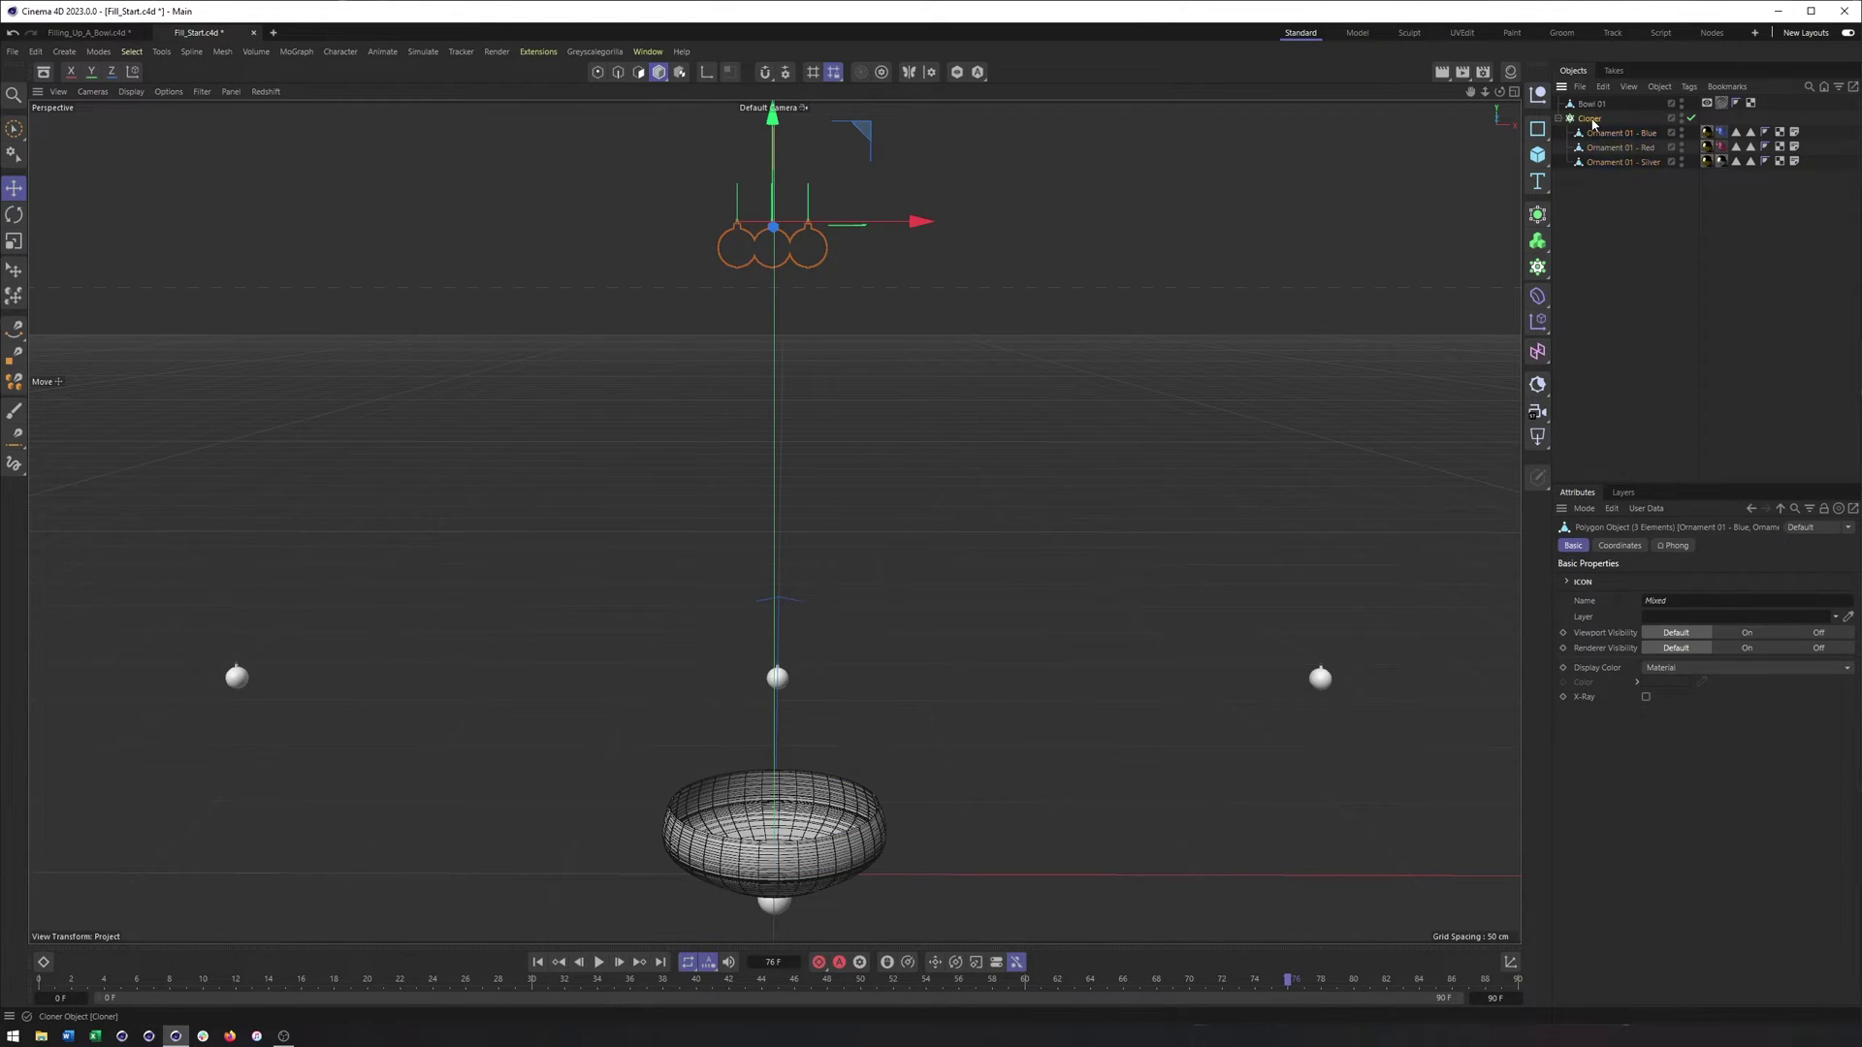
# Set the Cloner grid's X size to 8 cm per step so the ornaments sit close together
pyautogui.click(1590, 118)
pyautogui.scroll(-3, 1089, 615)
pyautogui.scroll(-3, 927, 634)
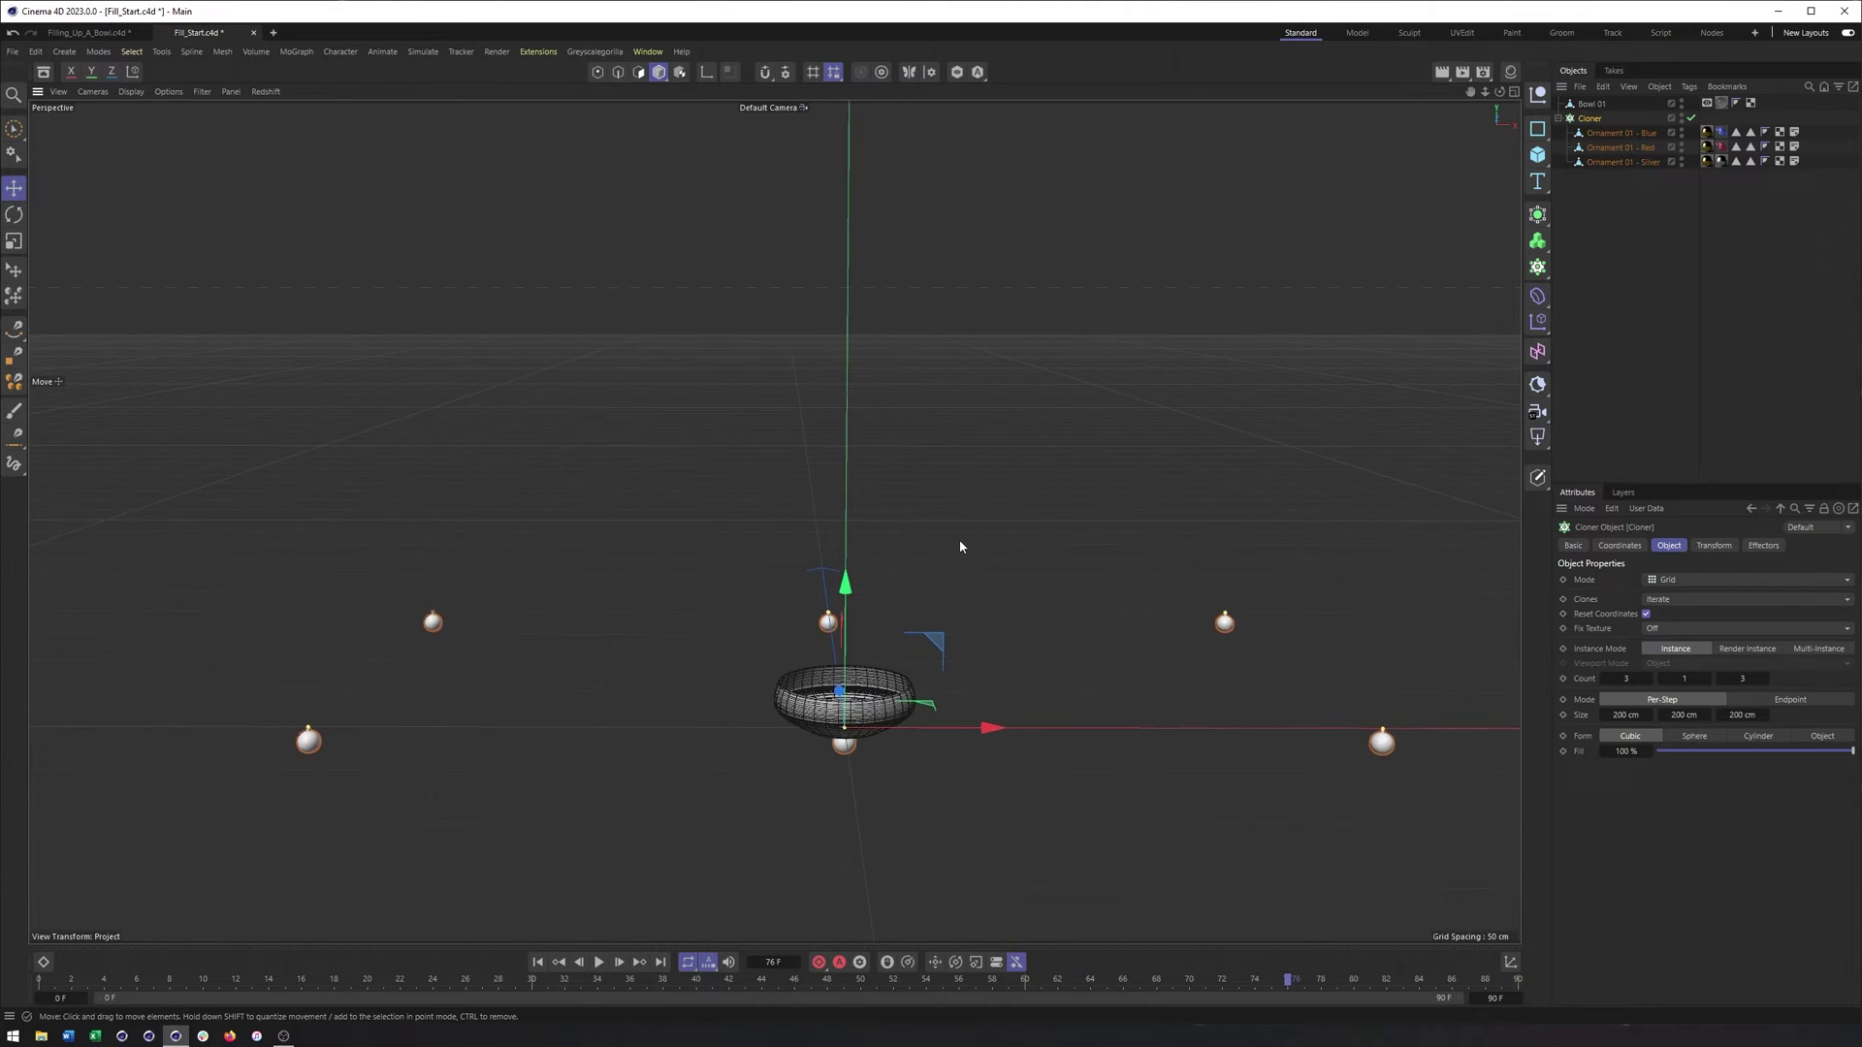
pyautogui.keyDown('alt'); pyautogui.moveTo(990, 614); pyautogui.dragTo(1285, 711); pyautogui.keyUp('alt')
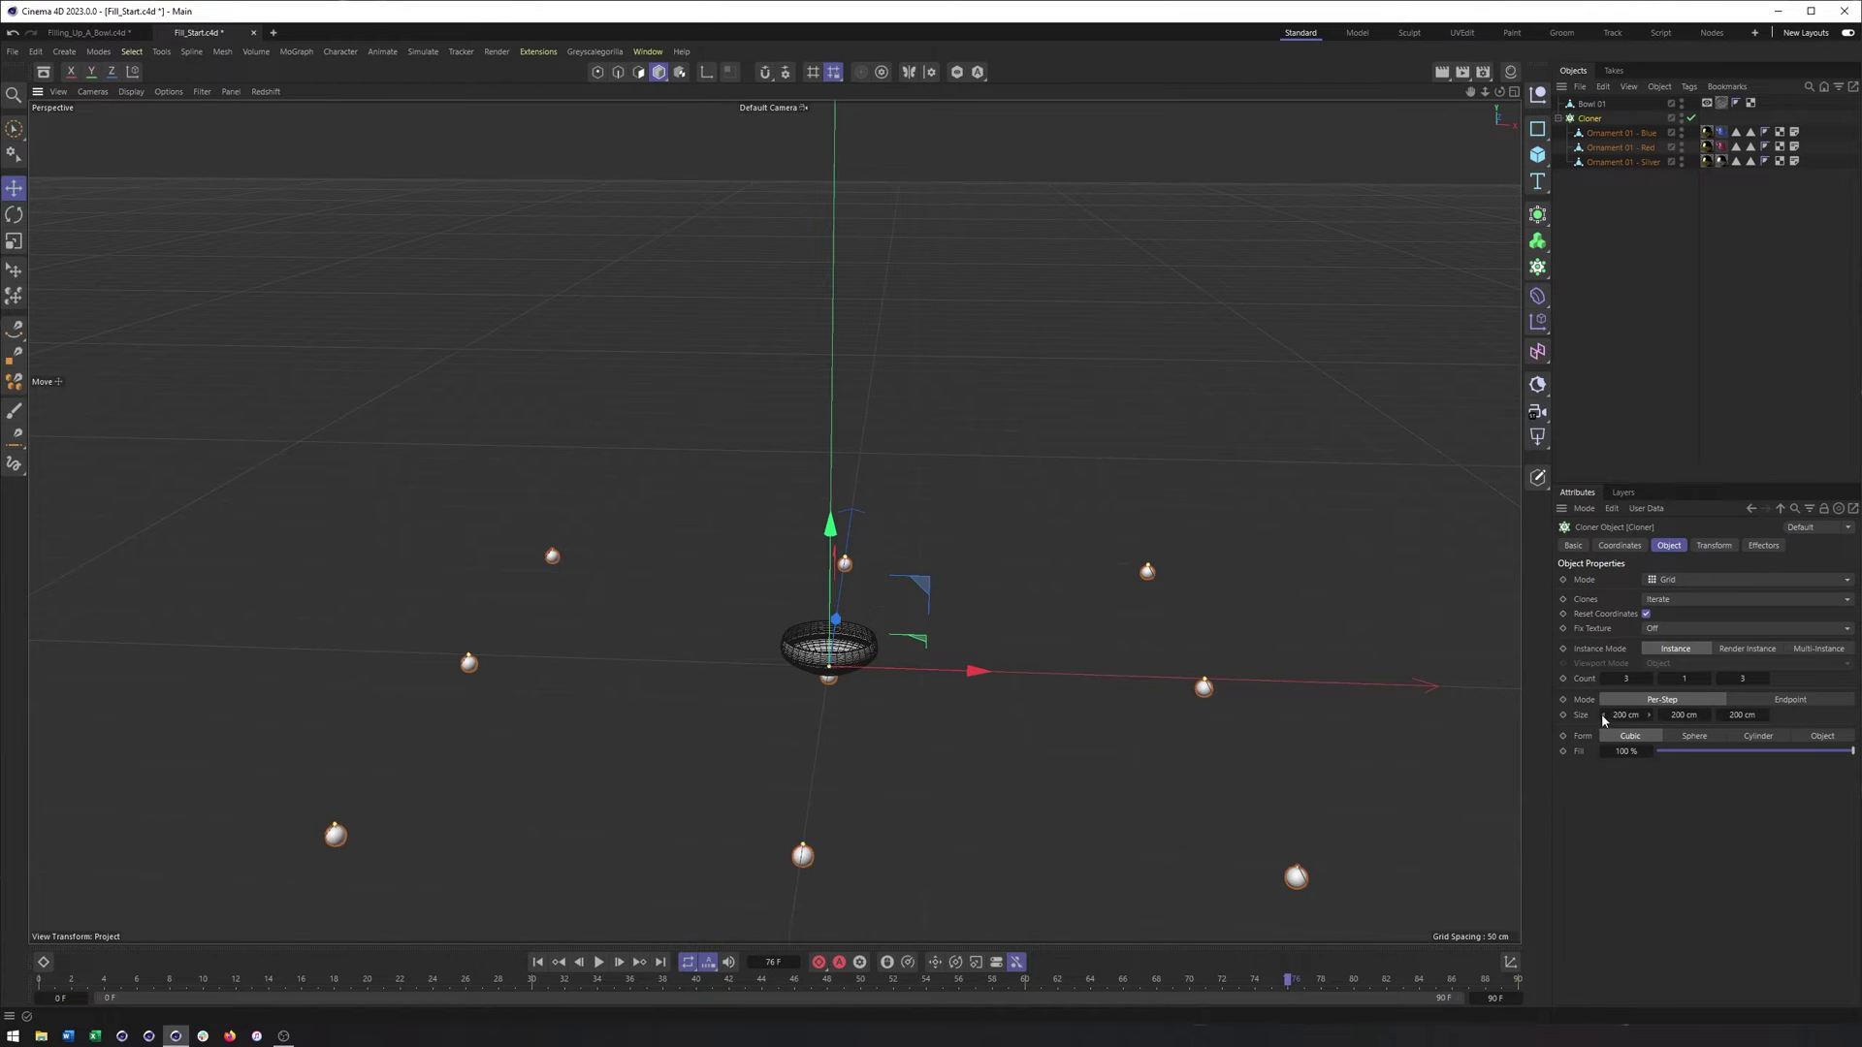
pyautogui.moveTo(1604, 719); pyautogui.dragTo(1515, 719)
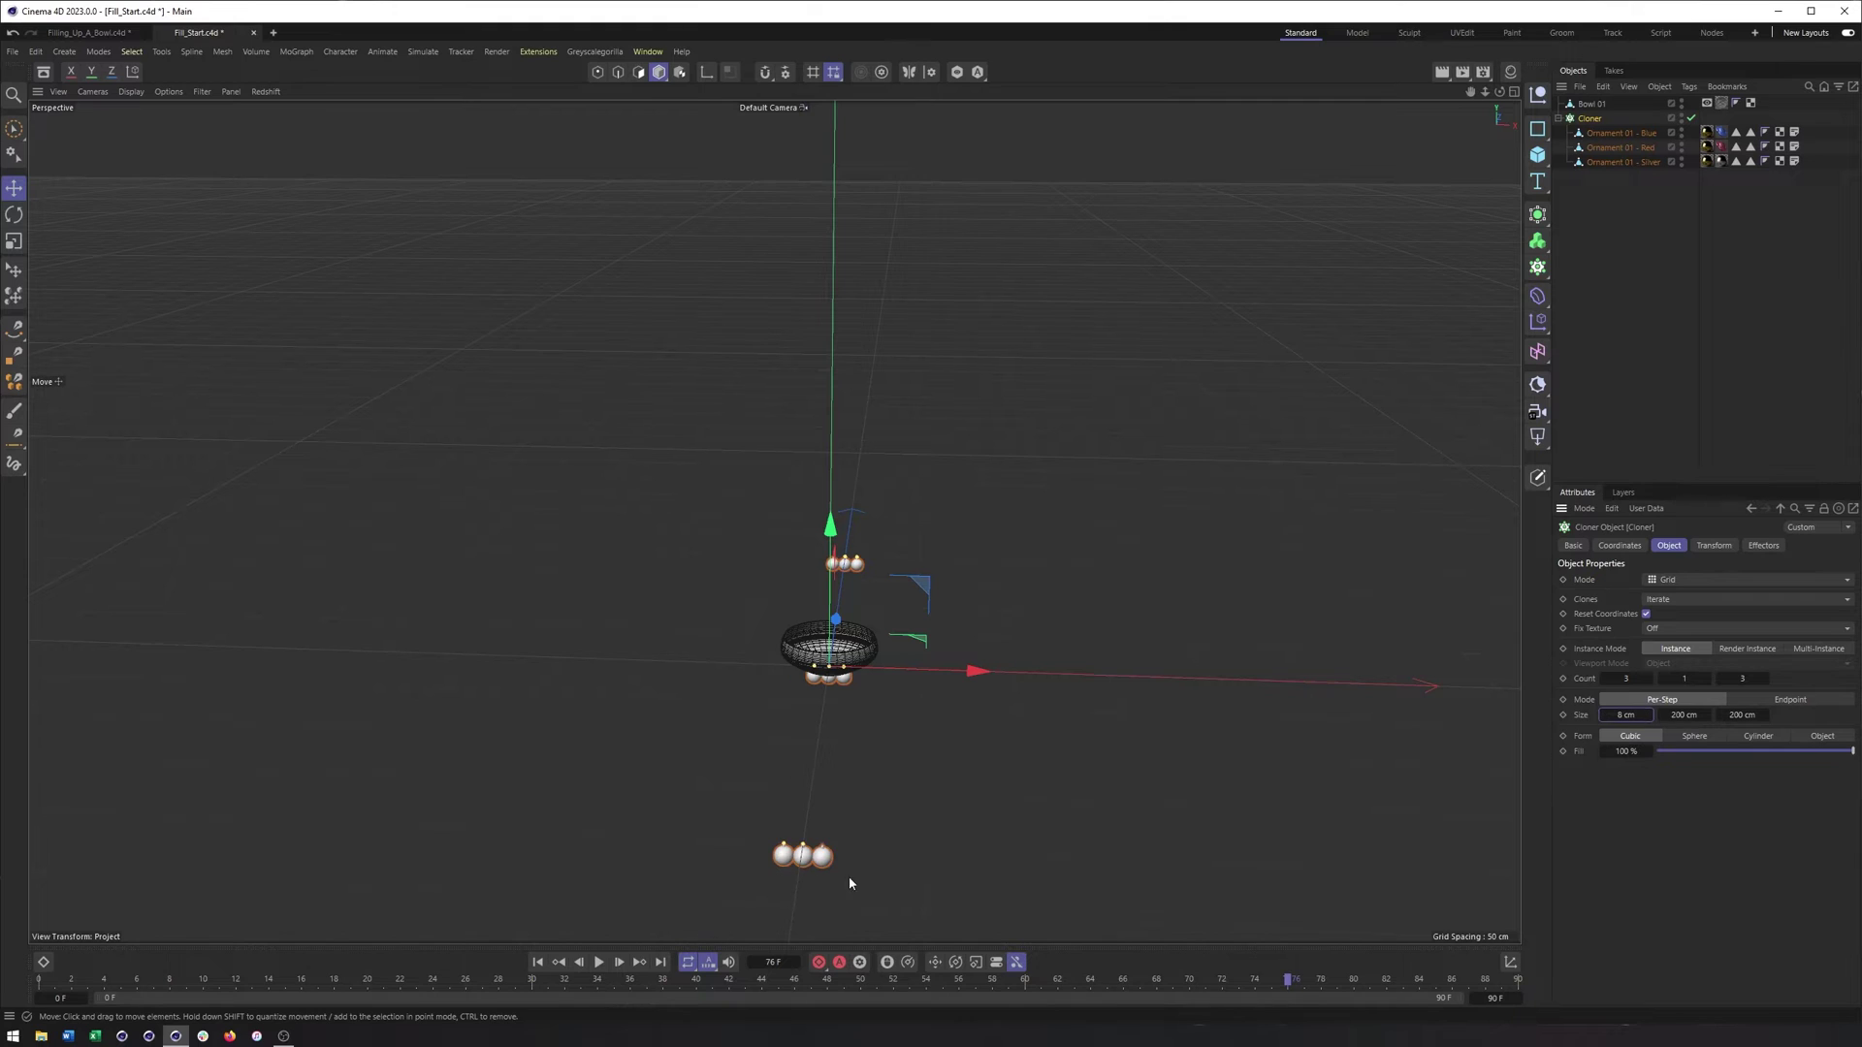
pyautogui.scroll(10, 850, 882)
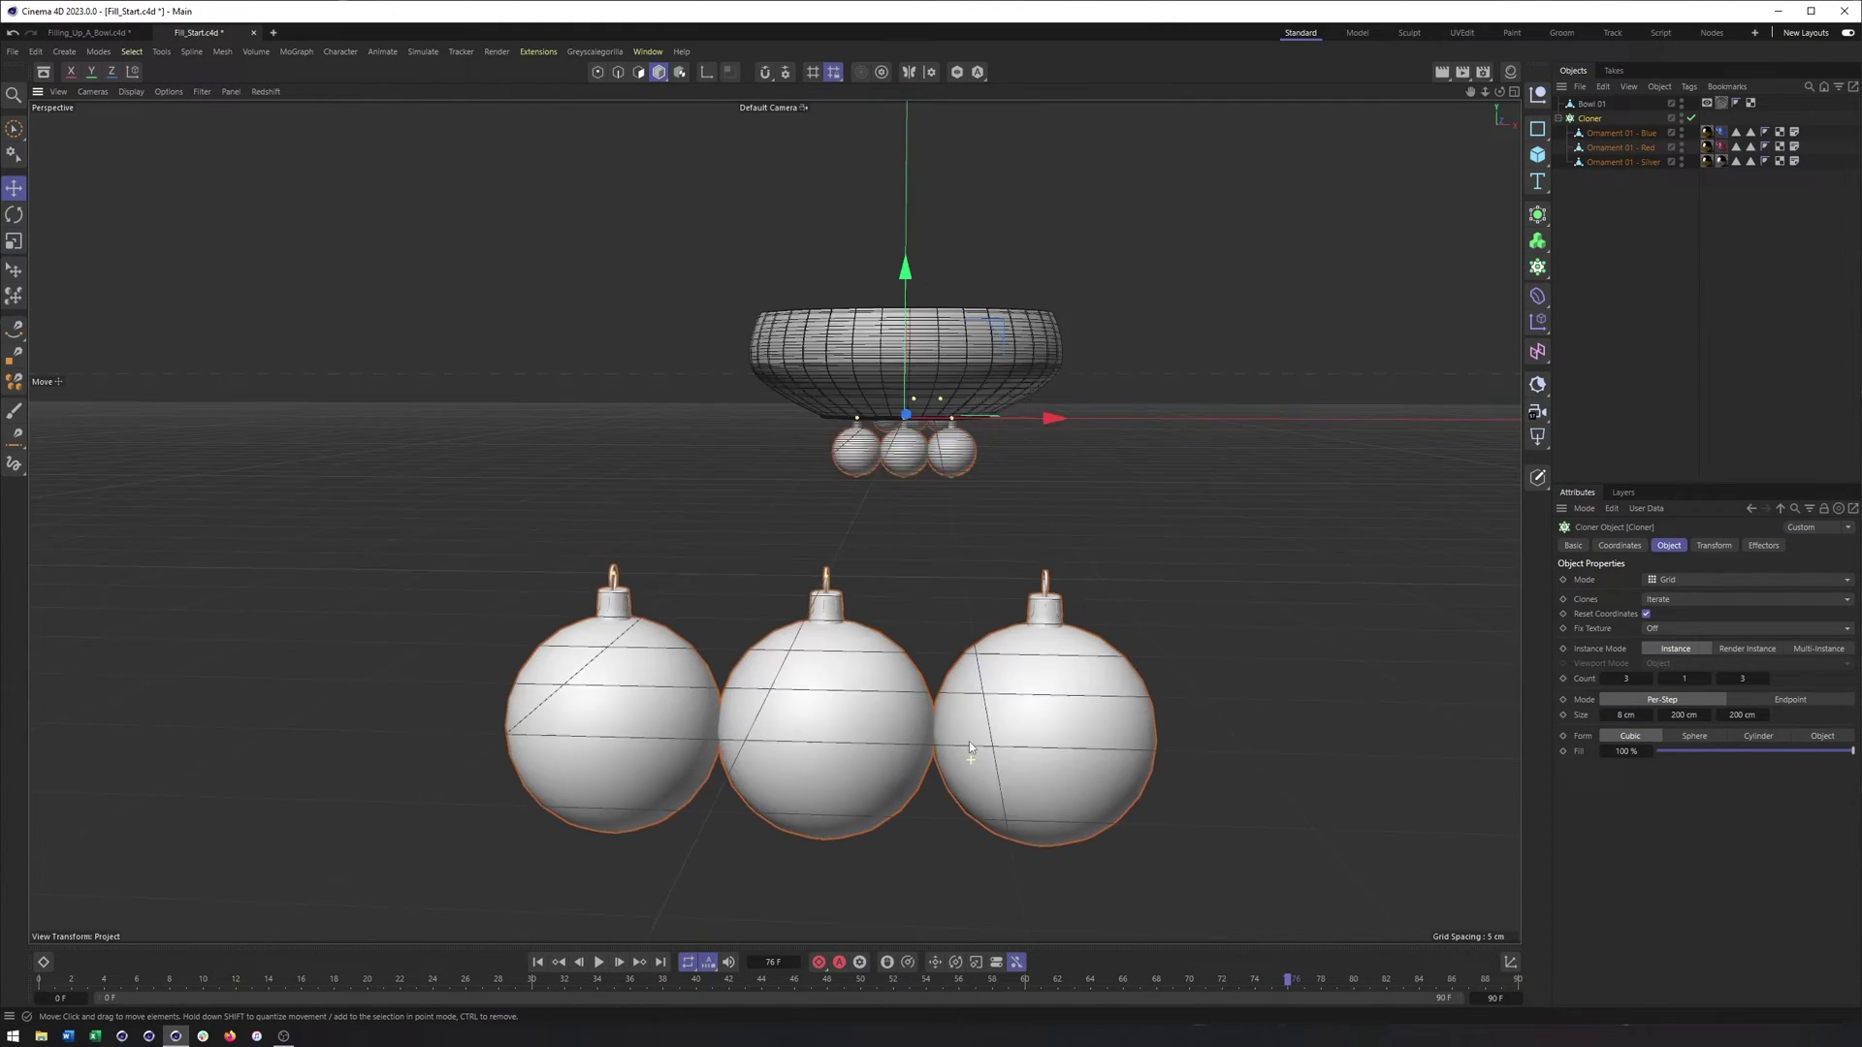
pyautogui.keyDown('alt'); pyautogui.moveTo(969, 741); pyautogui.dragTo(1027, 737); pyautogui.keyUp('alt')
# Set the Cloner grid's Y and Z sizes to 10 cm per step
pyautogui.scroll(-6, 1030, 678)
pyautogui.keyDown('alt'); pyautogui.moveTo(1027, 539); pyautogui.dragTo(903, 578, button='middle'); pyautogui.keyUp('alt')
pyautogui.keyDown('alt'); pyautogui.moveTo(904, 578); pyautogui.dragTo(559, 728); pyautogui.keyUp('alt')
pyautogui.keyDown('alt'); pyautogui.moveTo(1035, 570); pyautogui.dragTo(832, 646, button='middle'); pyautogui.keyUp('alt')
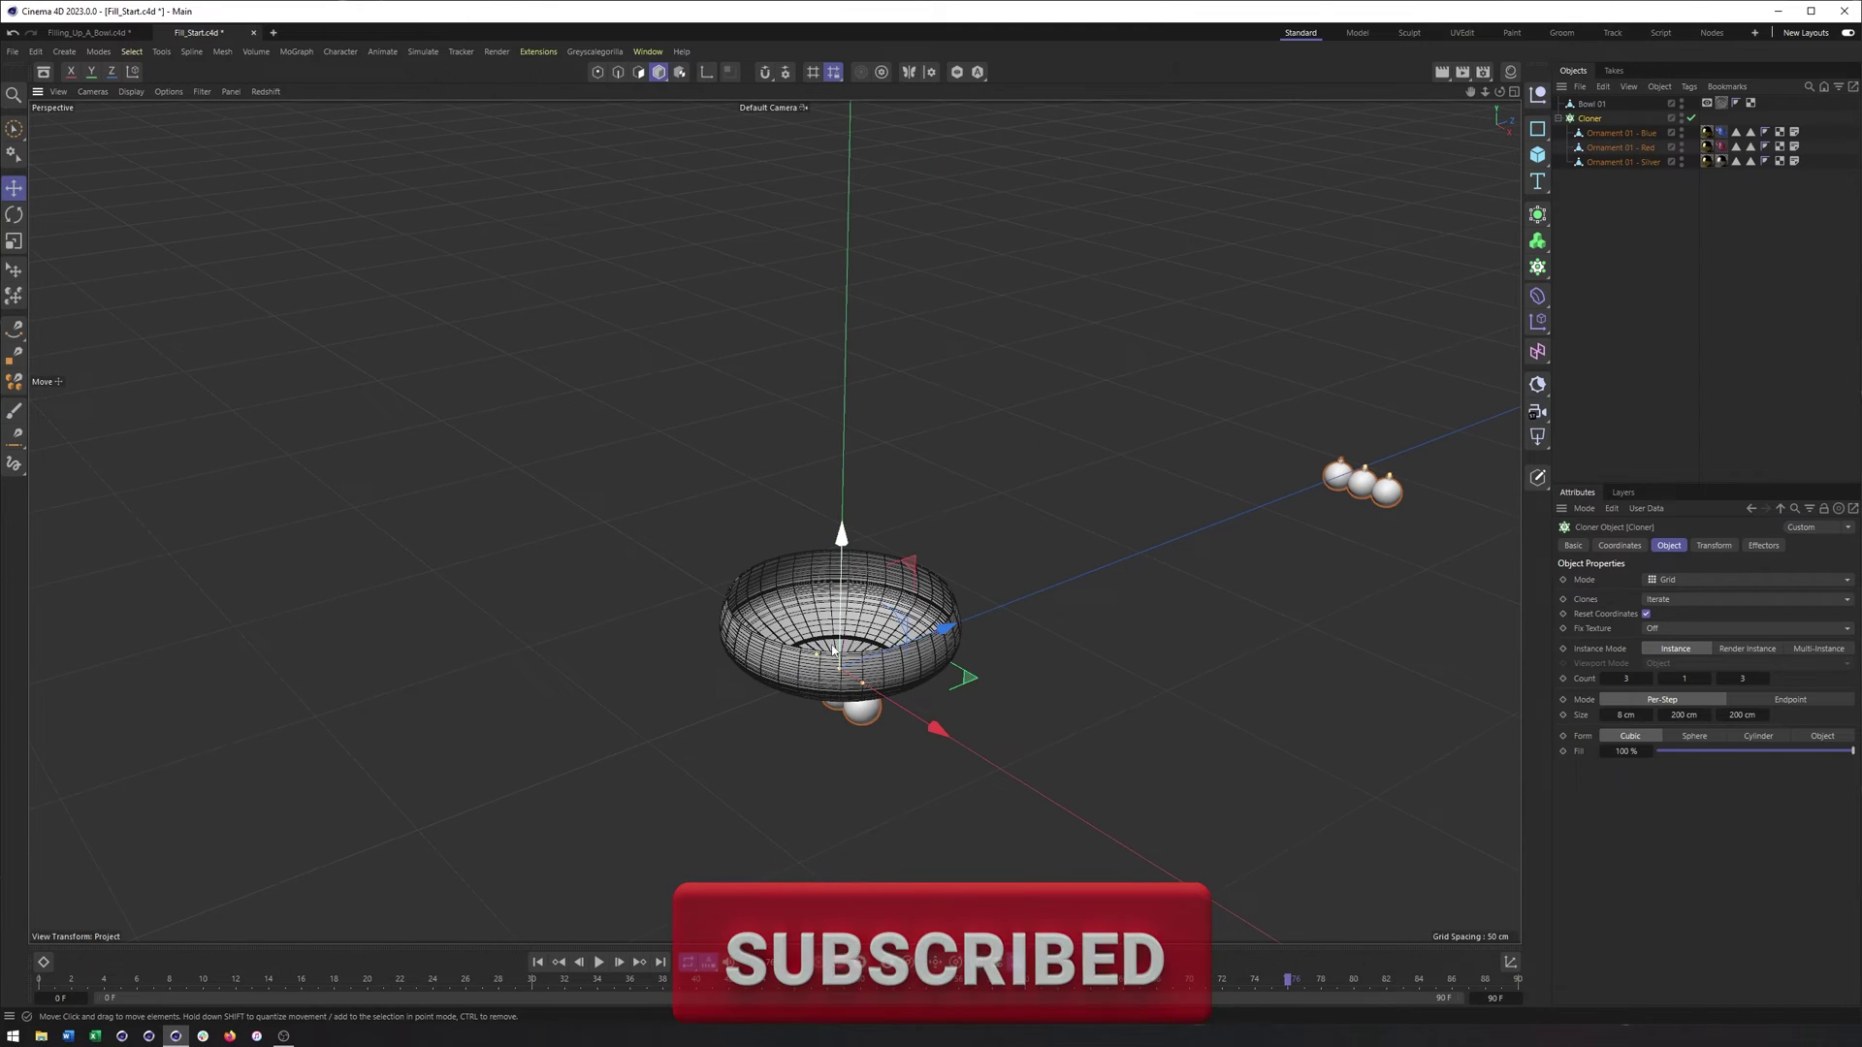
pyautogui.scroll(5, 1105, 691)
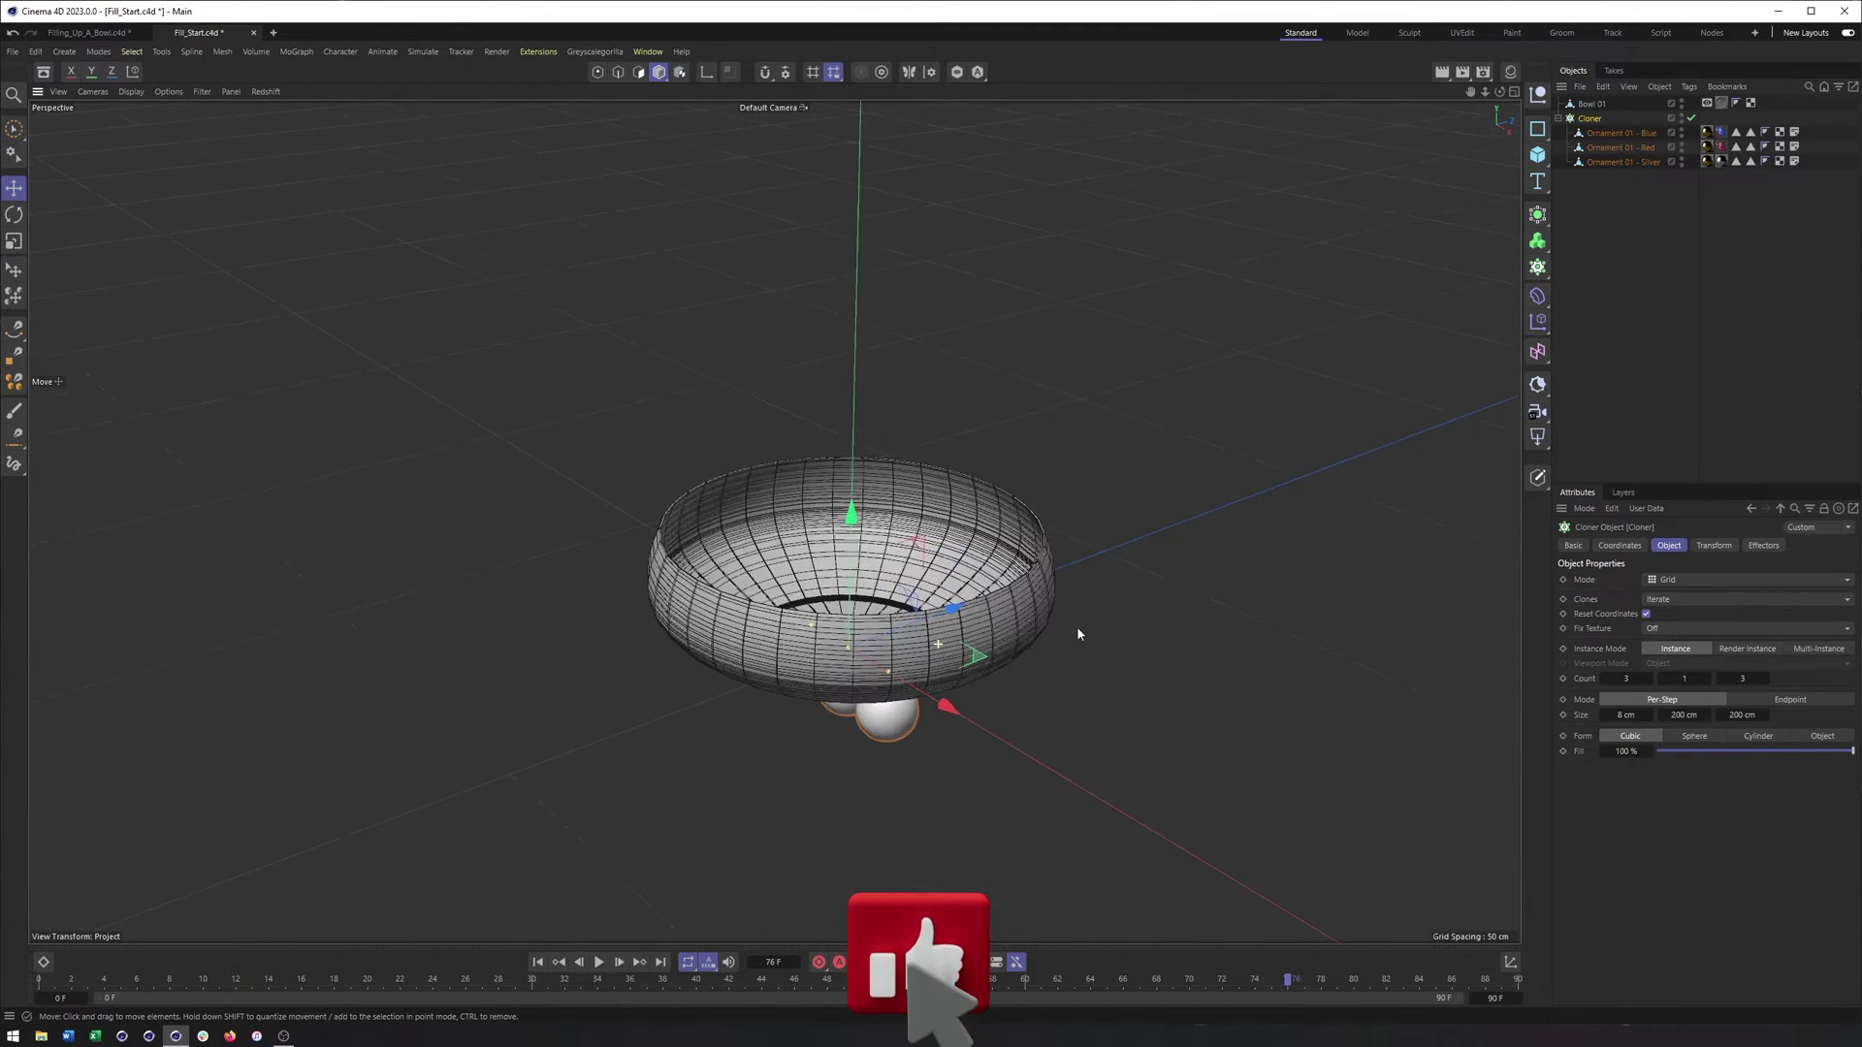
pyautogui.keyDown('alt'); pyautogui.moveTo(1078, 634); pyautogui.dragTo(1196, 633, button='right'); pyautogui.keyUp('alt')
pyautogui.moveTo(1731, 716); pyautogui.dragTo(1692, 715)
pyautogui.click(1750, 714)
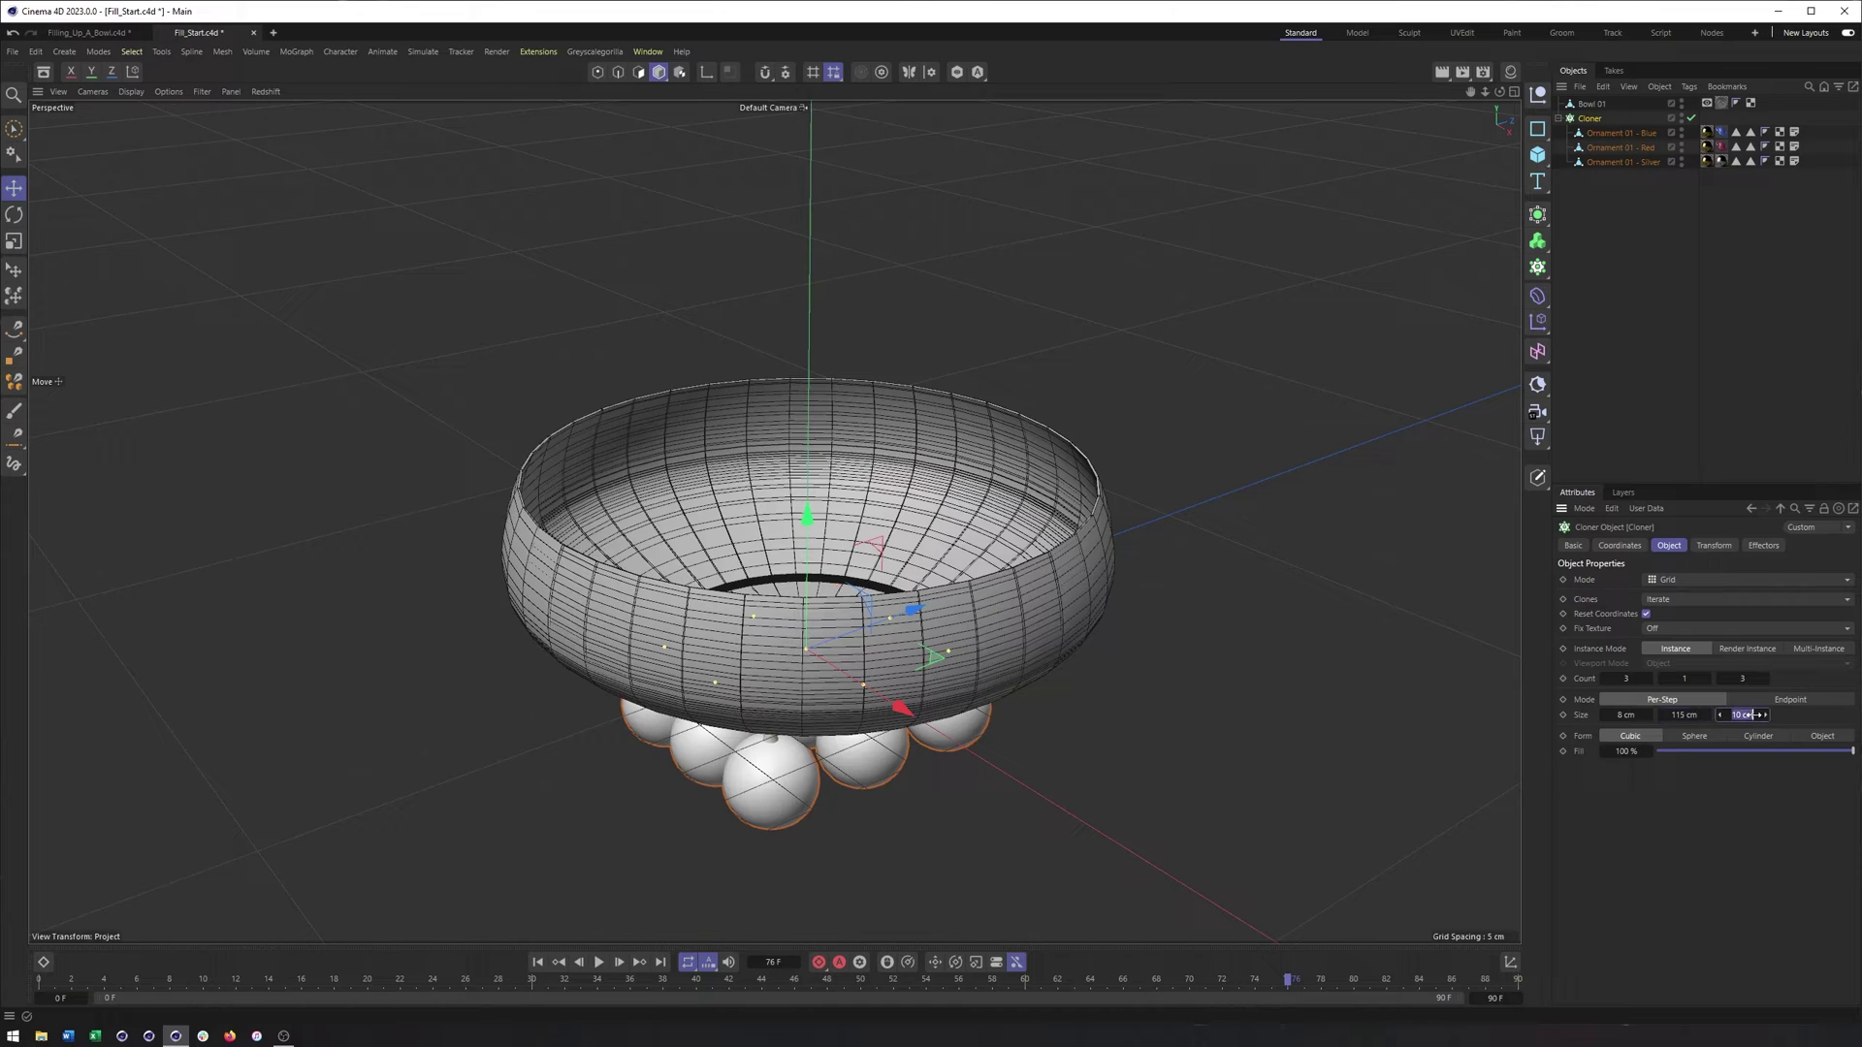
pyautogui.click(1688, 714)
# Set the Cloner's Y count to 5 and raise the ornament stack so it rises out of the bowl
pyautogui.moveTo(1701, 676); pyautogui.dragTo(1709, 673)
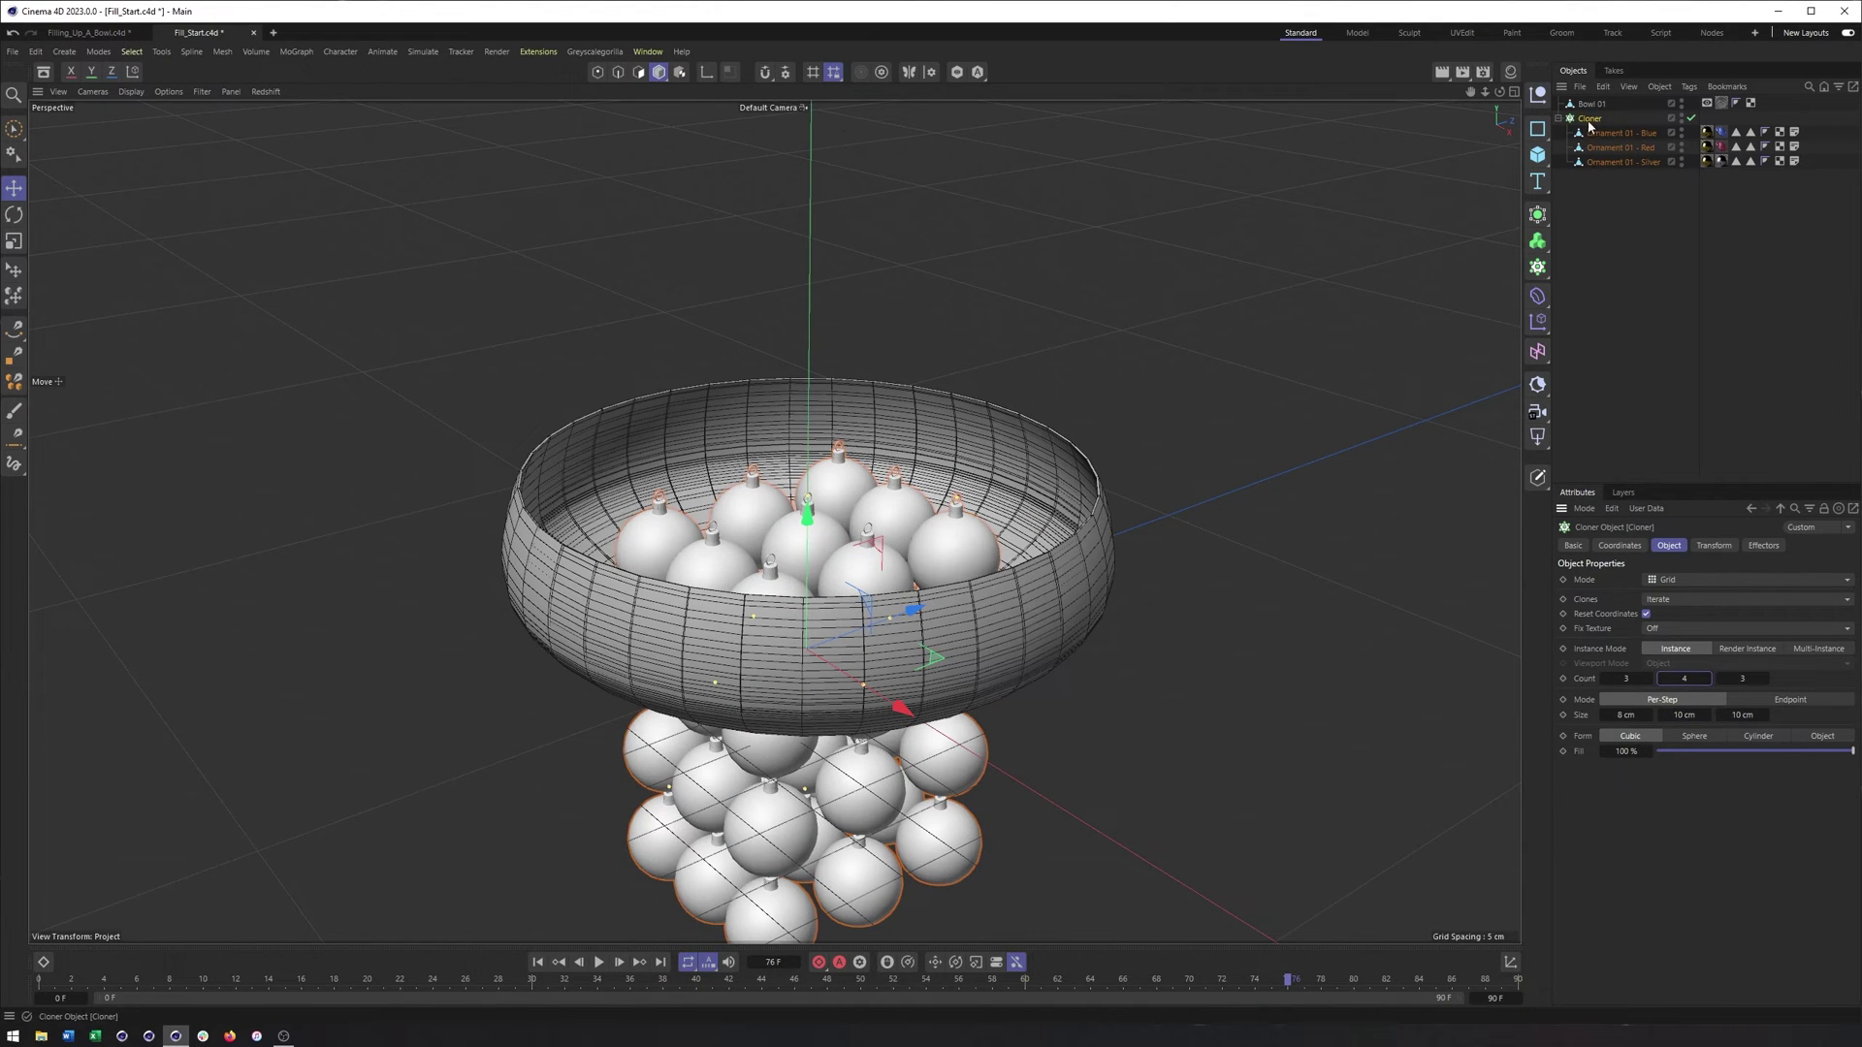
pyautogui.moveTo(807, 512); pyautogui.dragTo(841, 137)
pyautogui.keyDown('alt'); pyautogui.moveTo(842, 451); pyautogui.dragTo(1012, 587); pyautogui.keyUp('alt')
pyautogui.click(1708, 679)
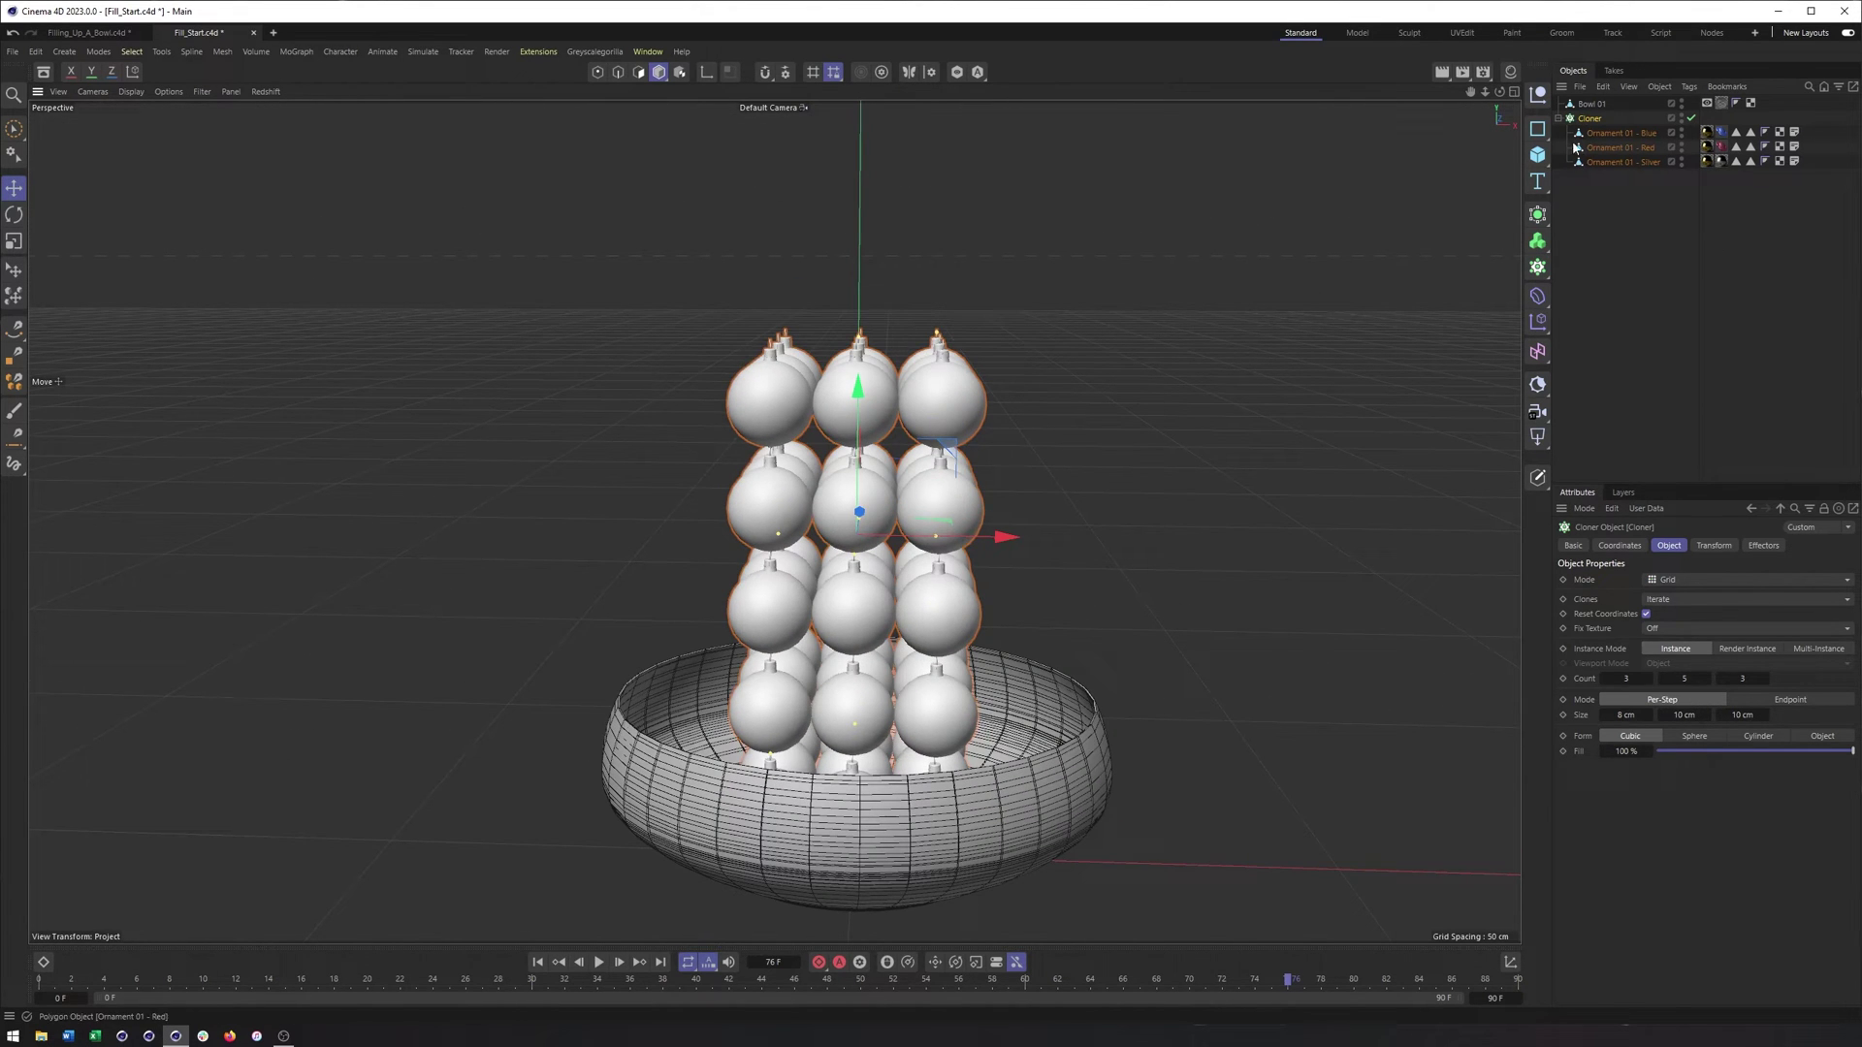
pyautogui.rightClick(1590, 107)
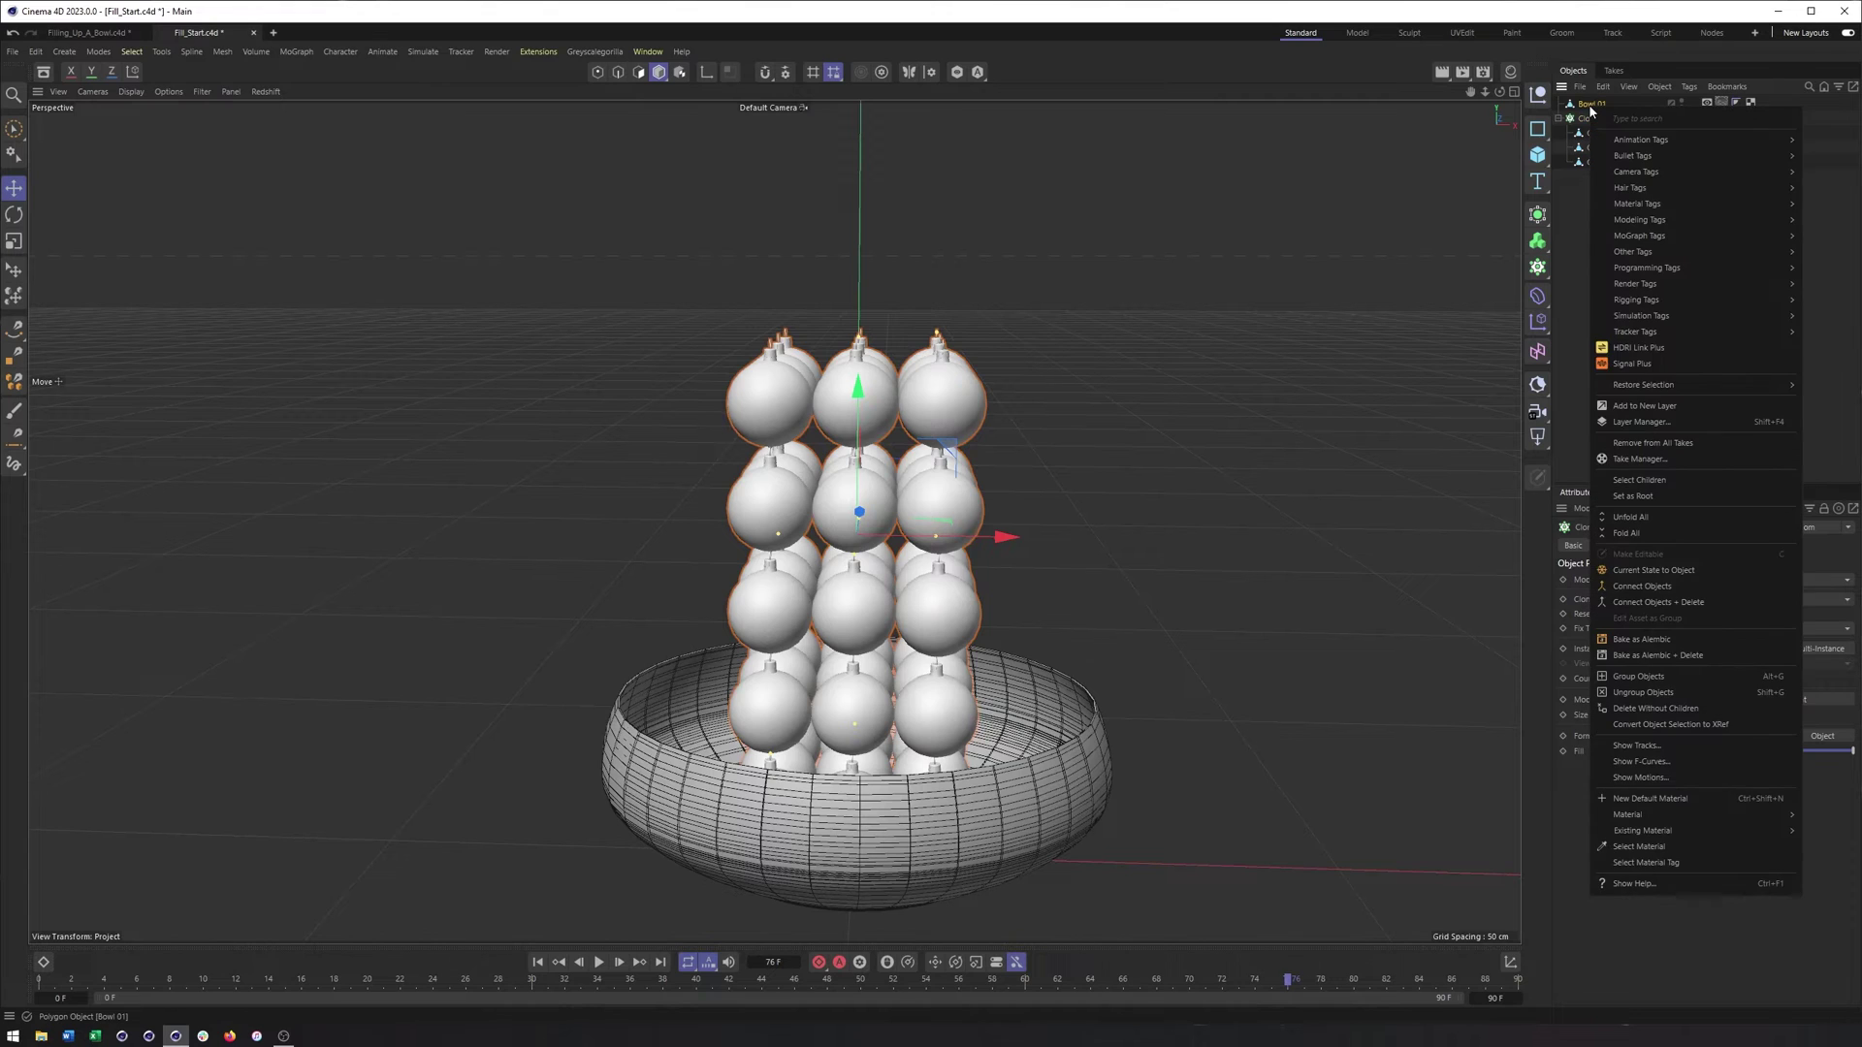
pyautogui.moveTo(1674, 161)
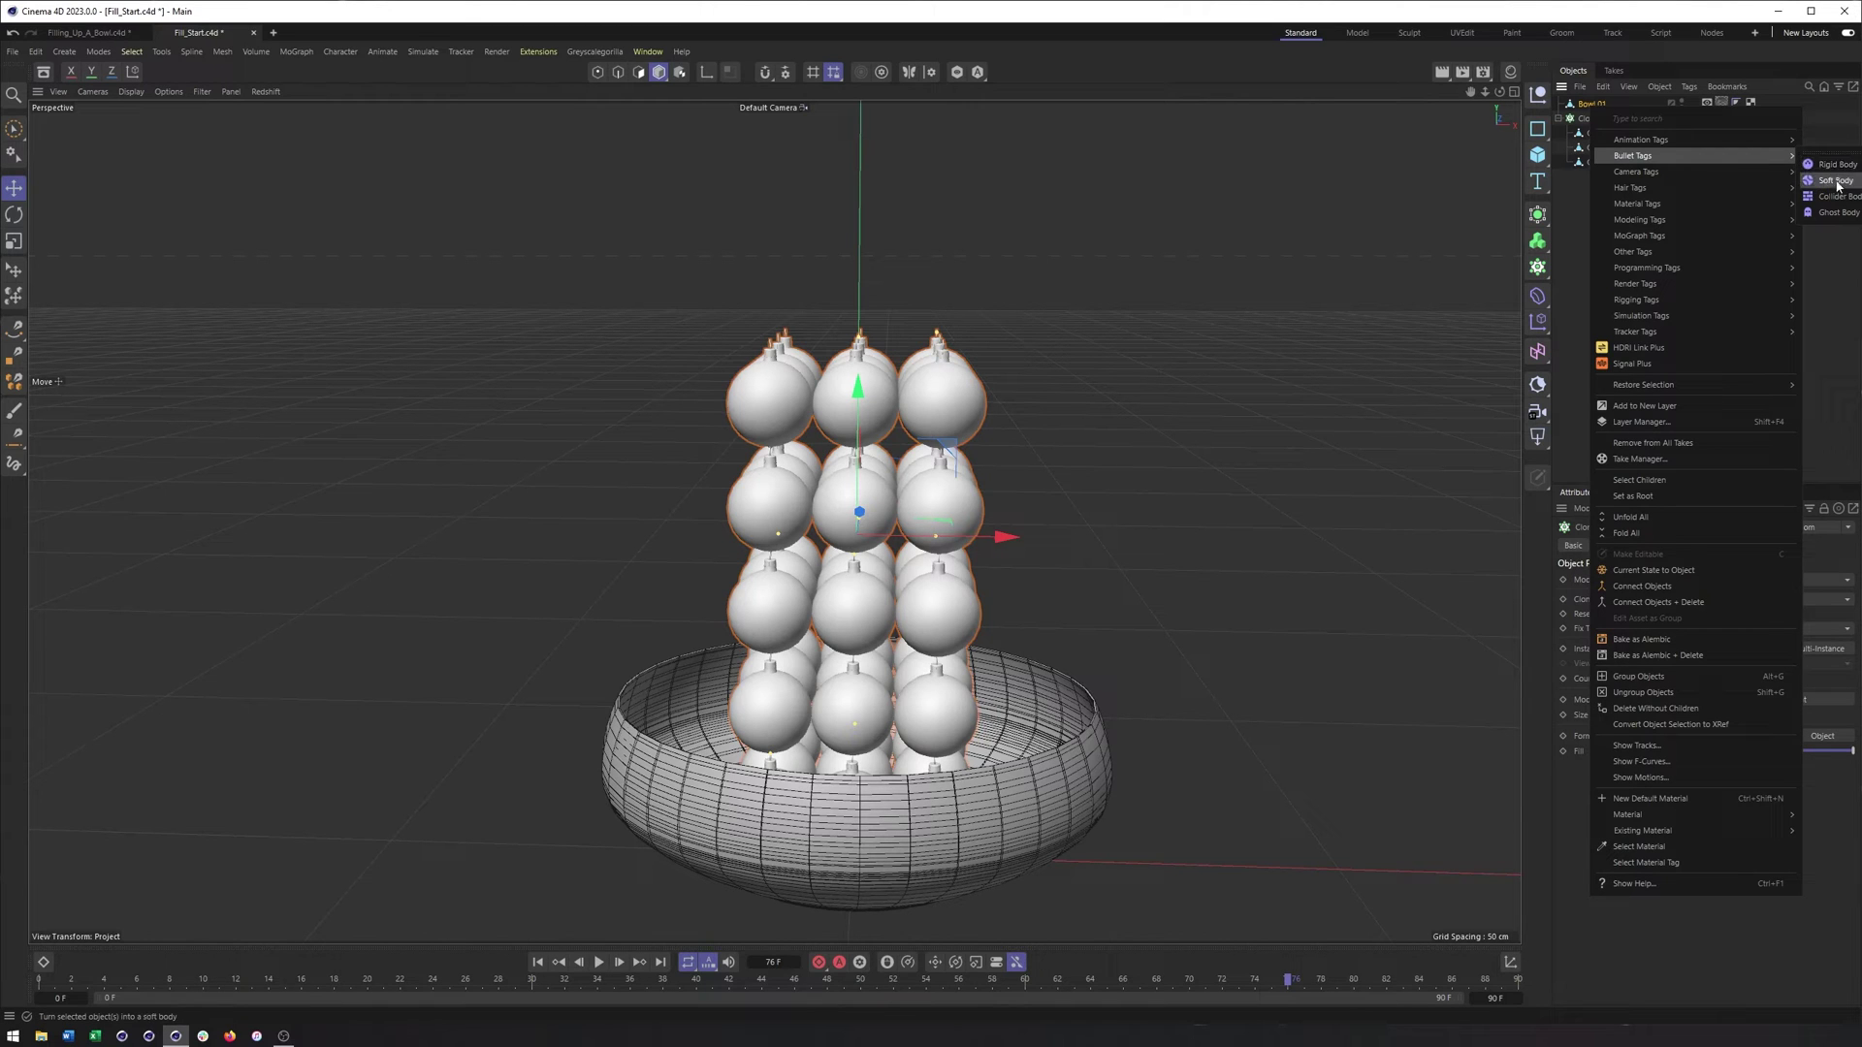
pyautogui.moveTo(1665, 317)
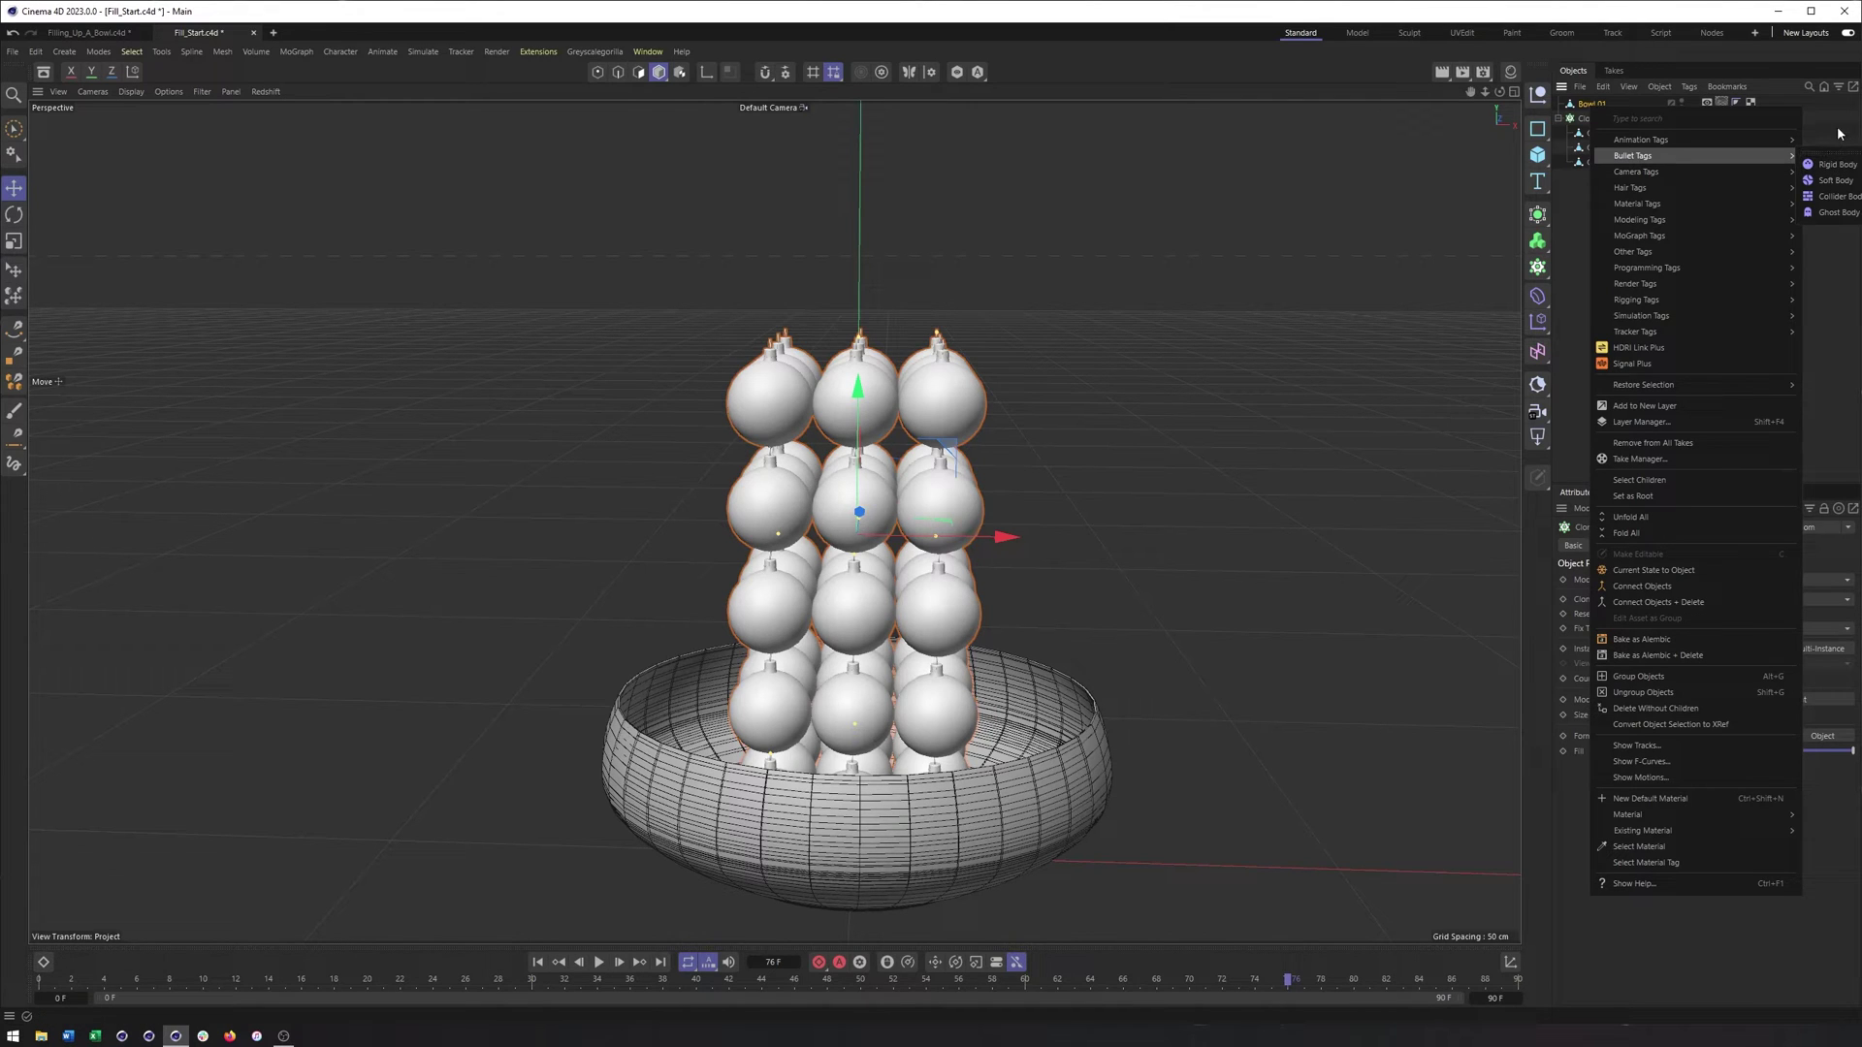
pyautogui.press('Escape')
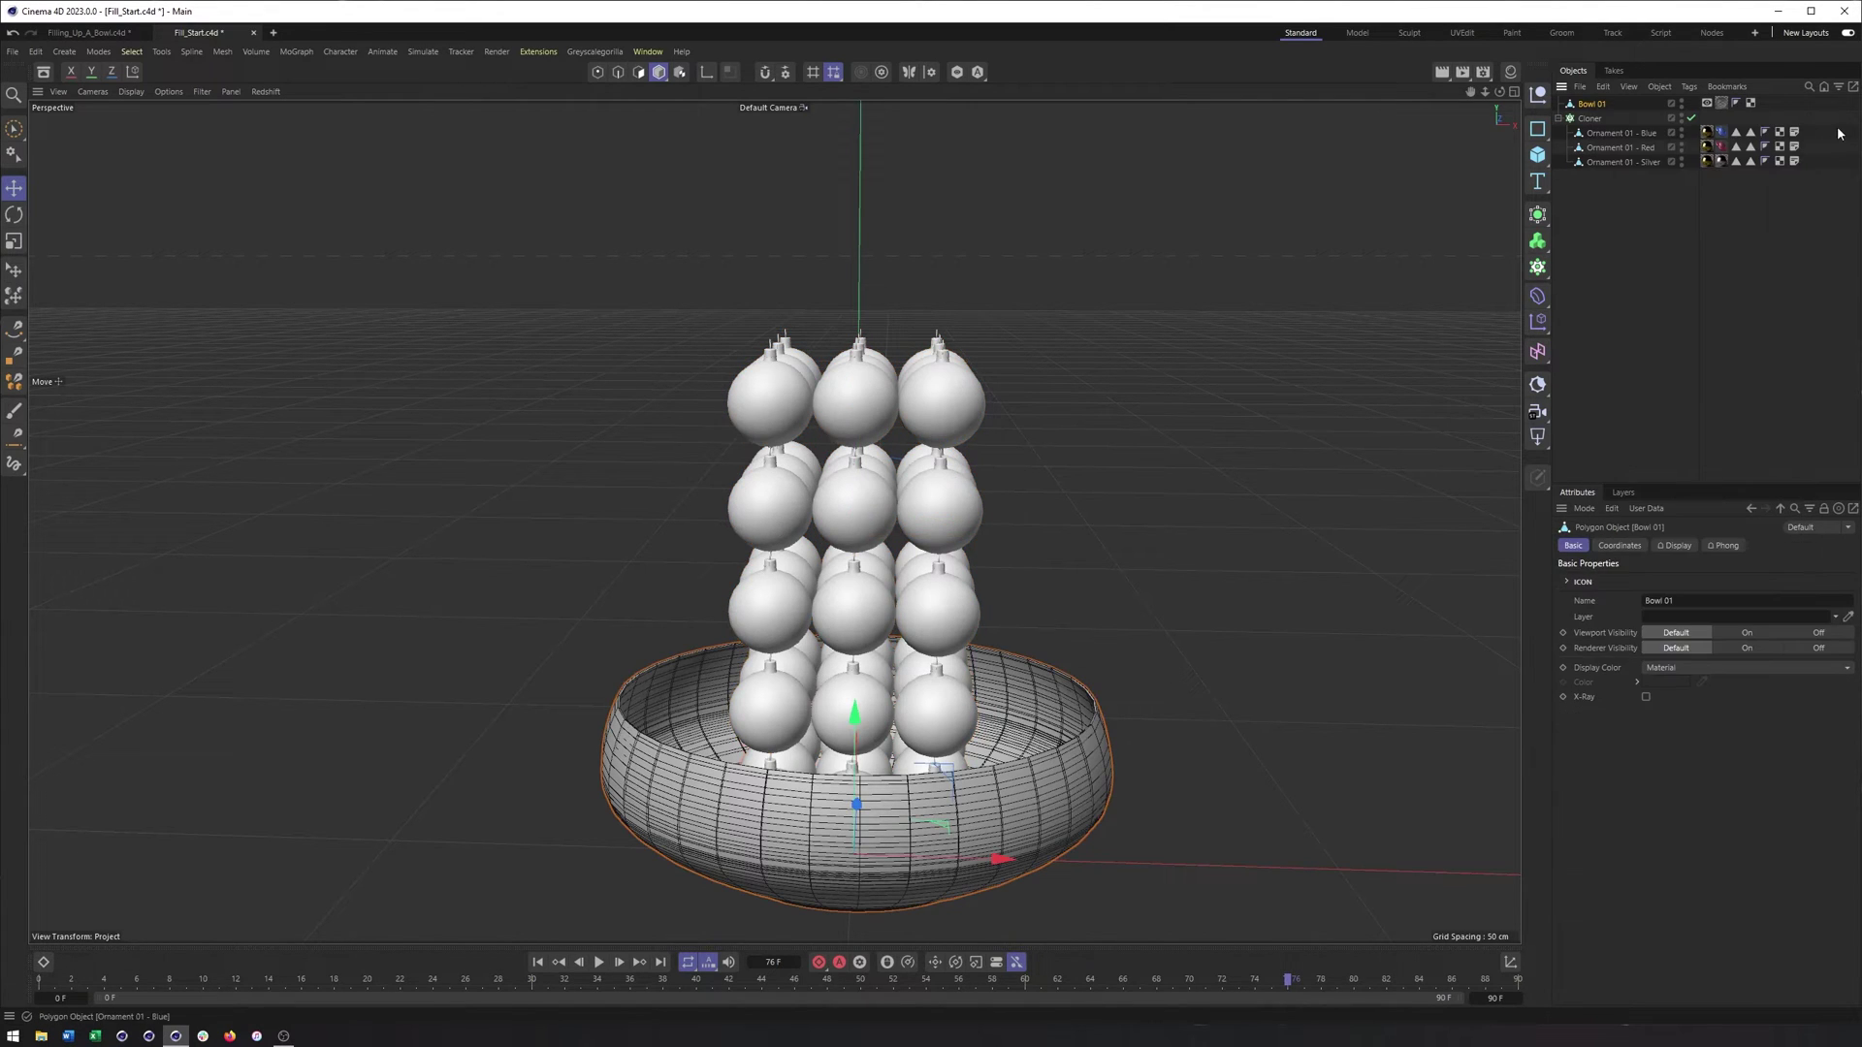
# Add a Bullet Collider Body tag to the bowl and open the tag's dynamics and collision settings
pyautogui.rightClick(1595, 106)
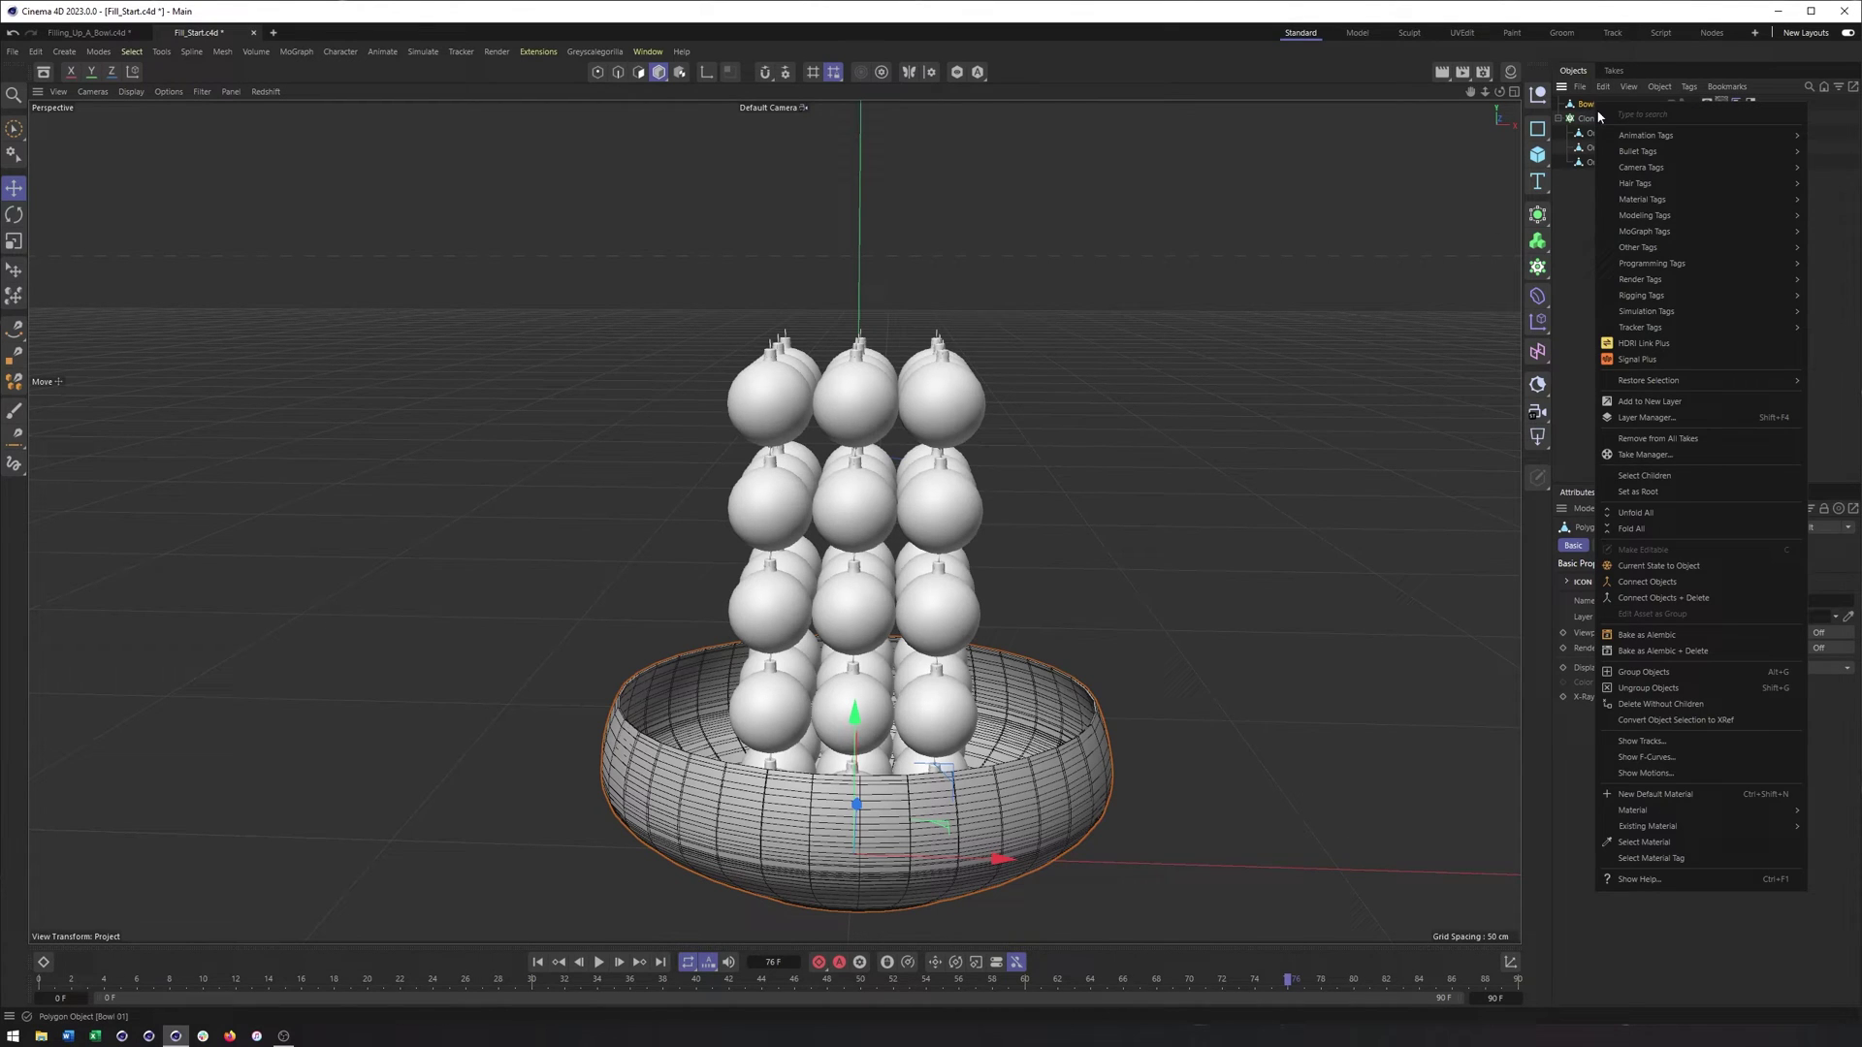
pyautogui.moveTo(1625, 133)
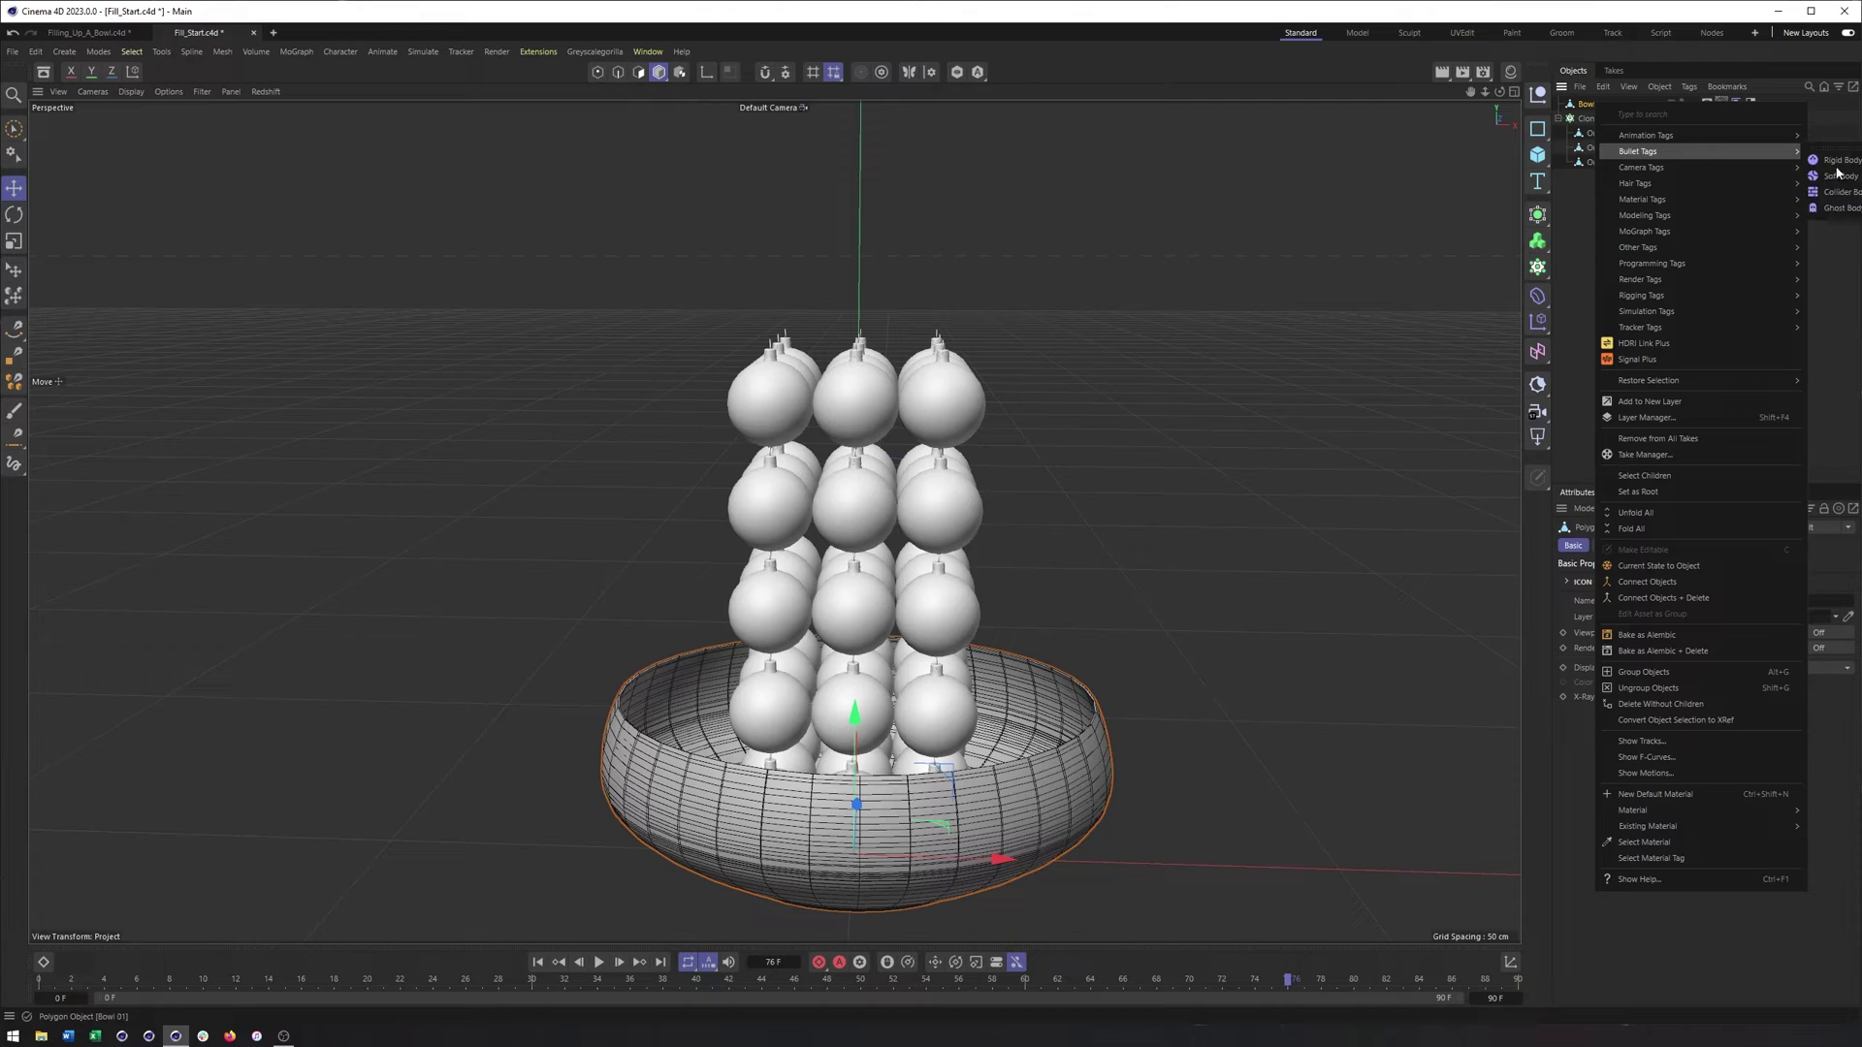
pyautogui.click(1837, 191)
pyautogui.click(1599, 110)
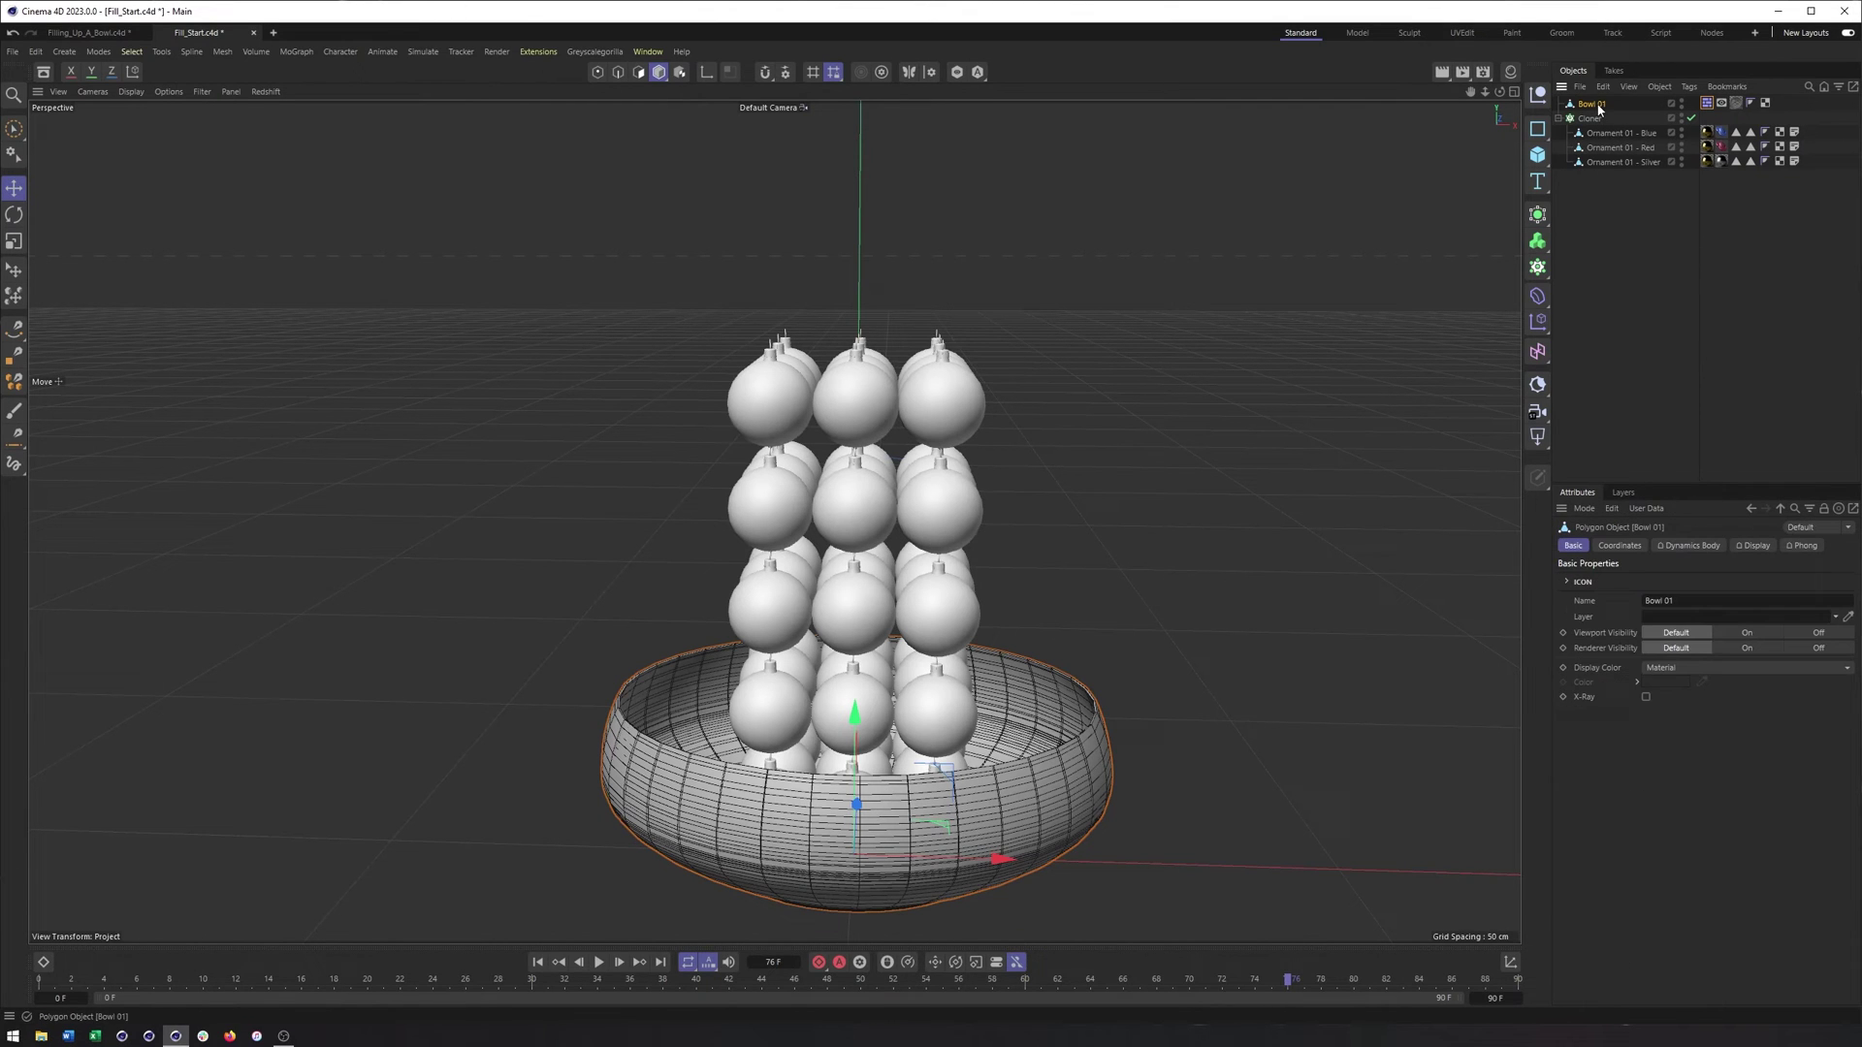
pyautogui.click(1706, 104)
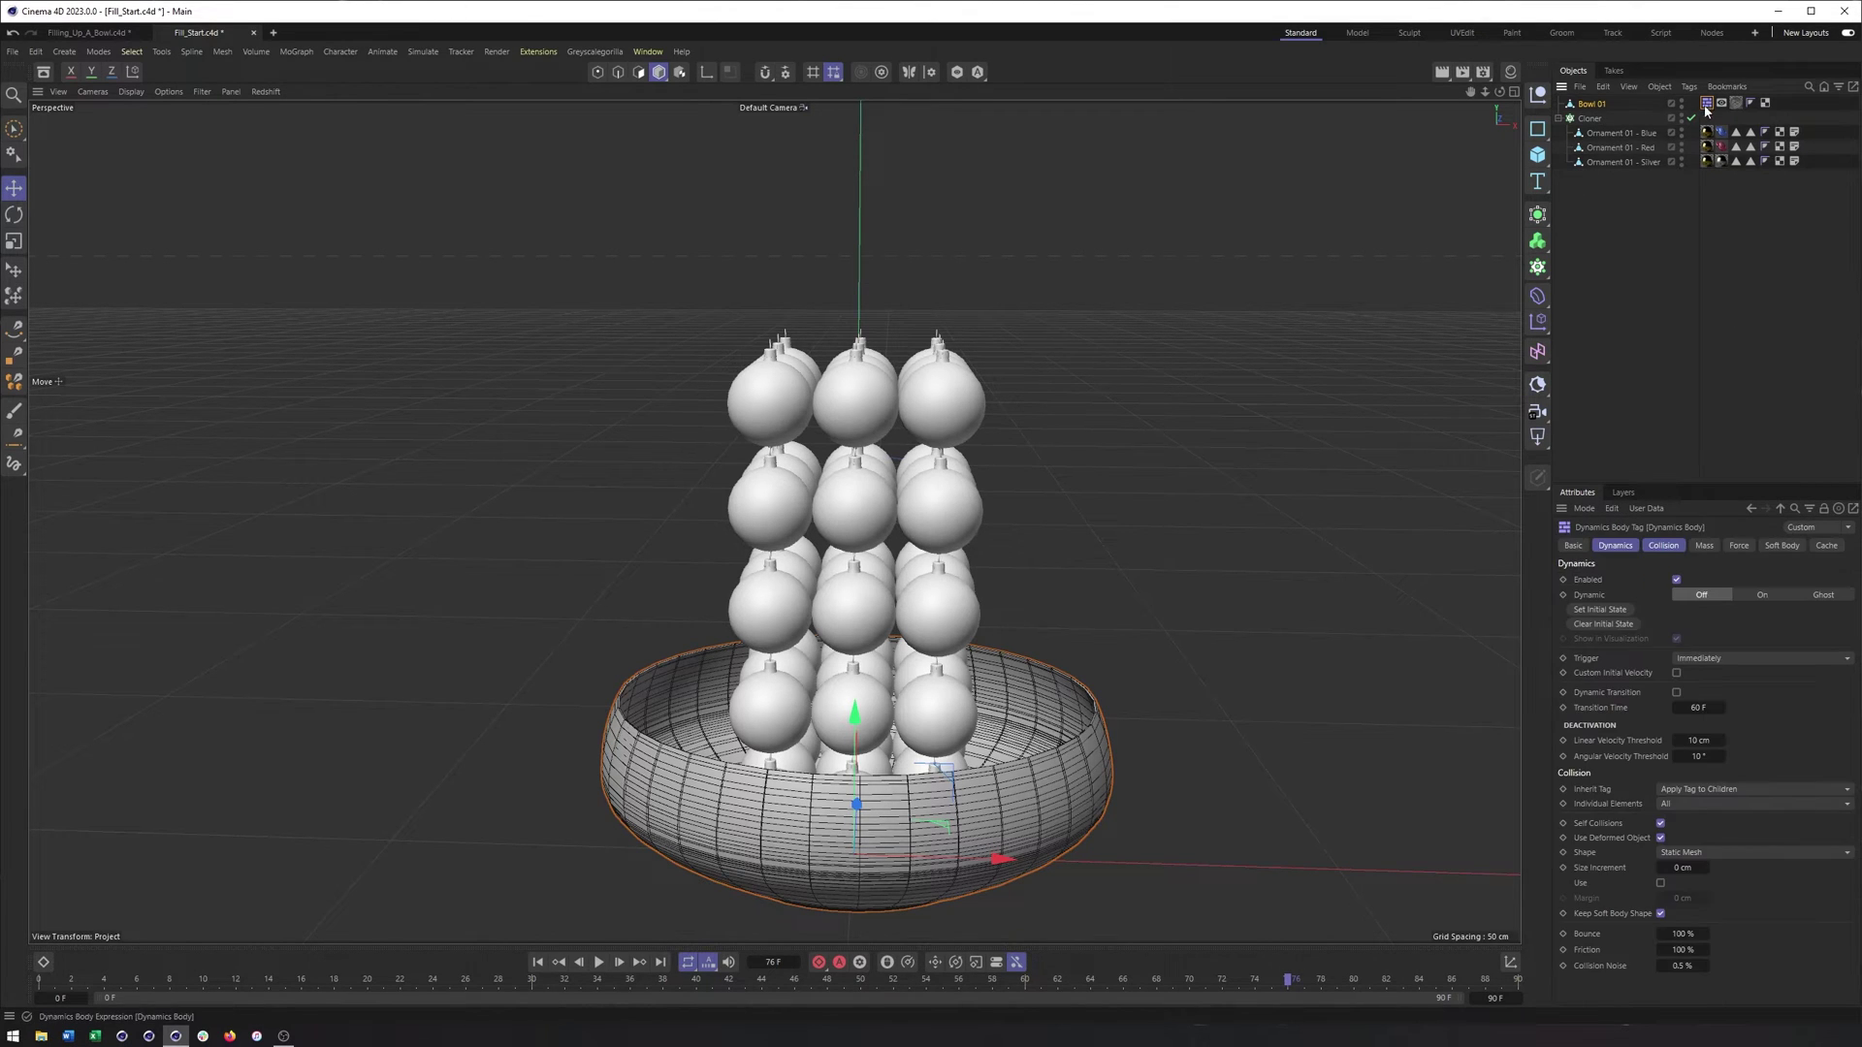
pyautogui.click(1083, 776)
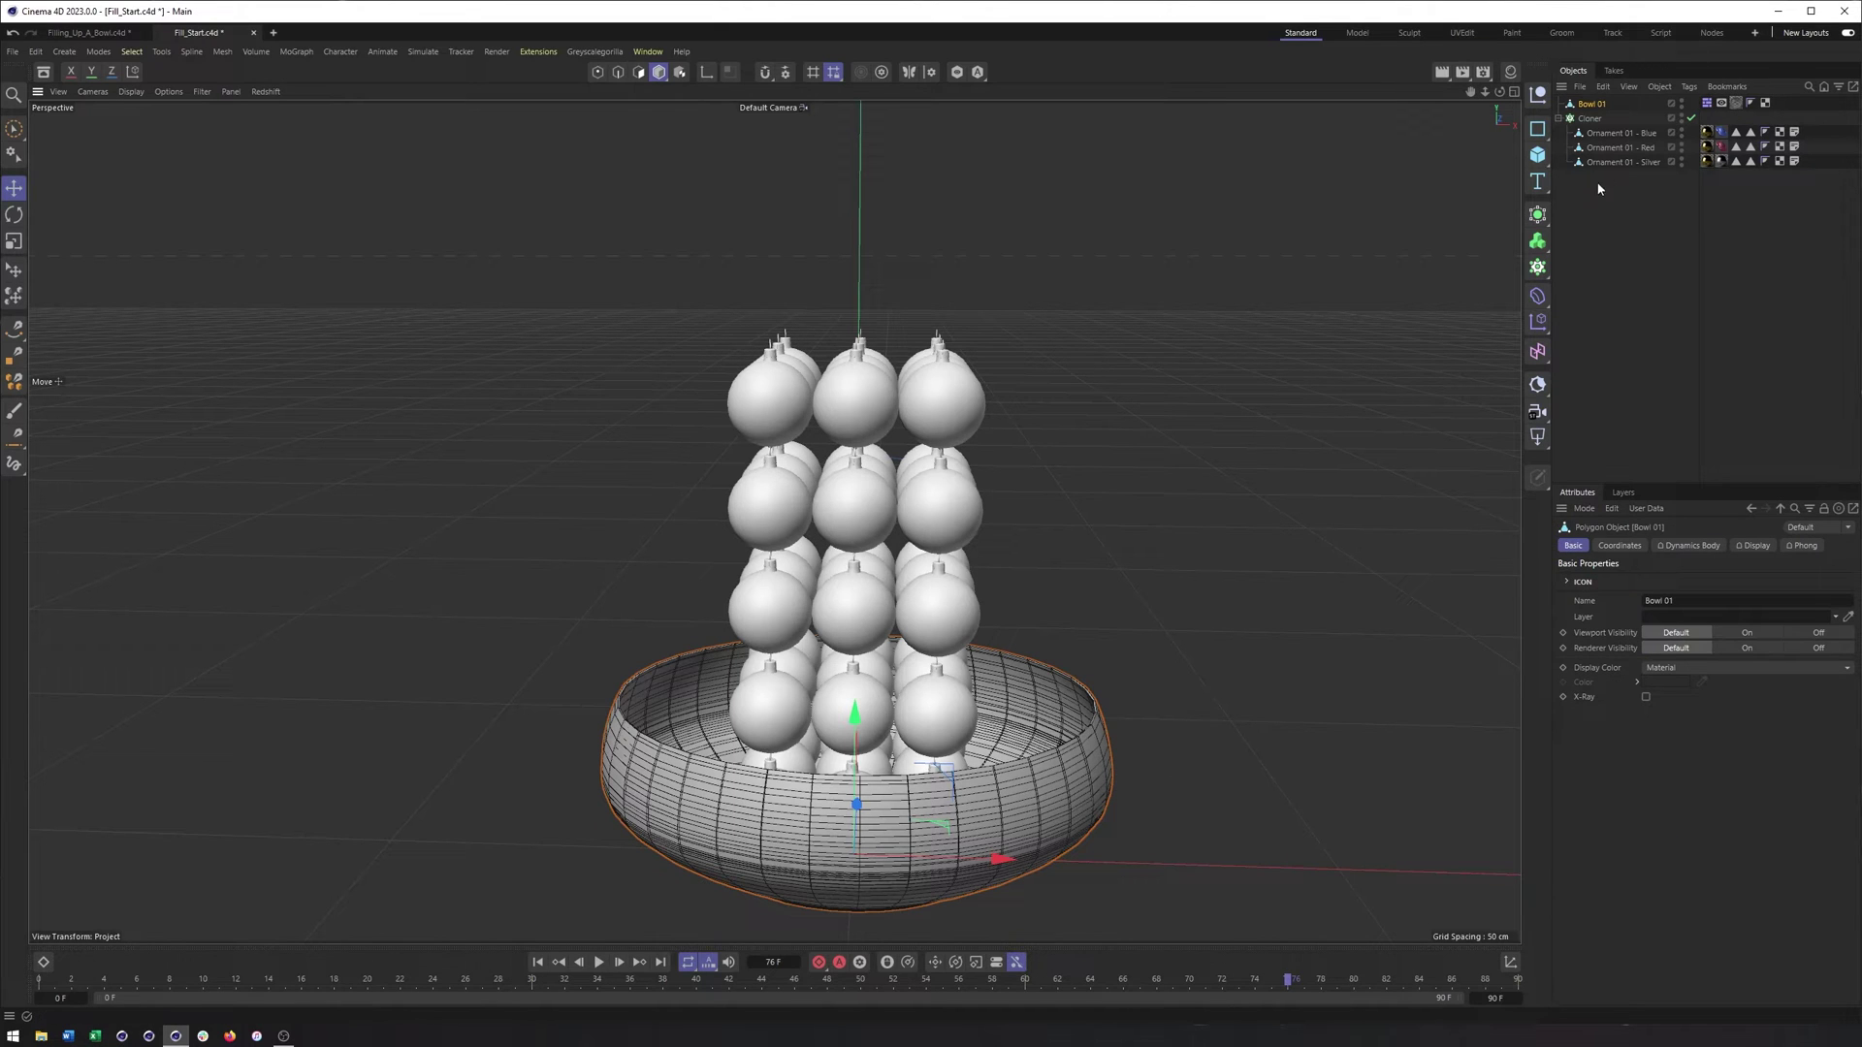
pyautogui.click(1708, 103)
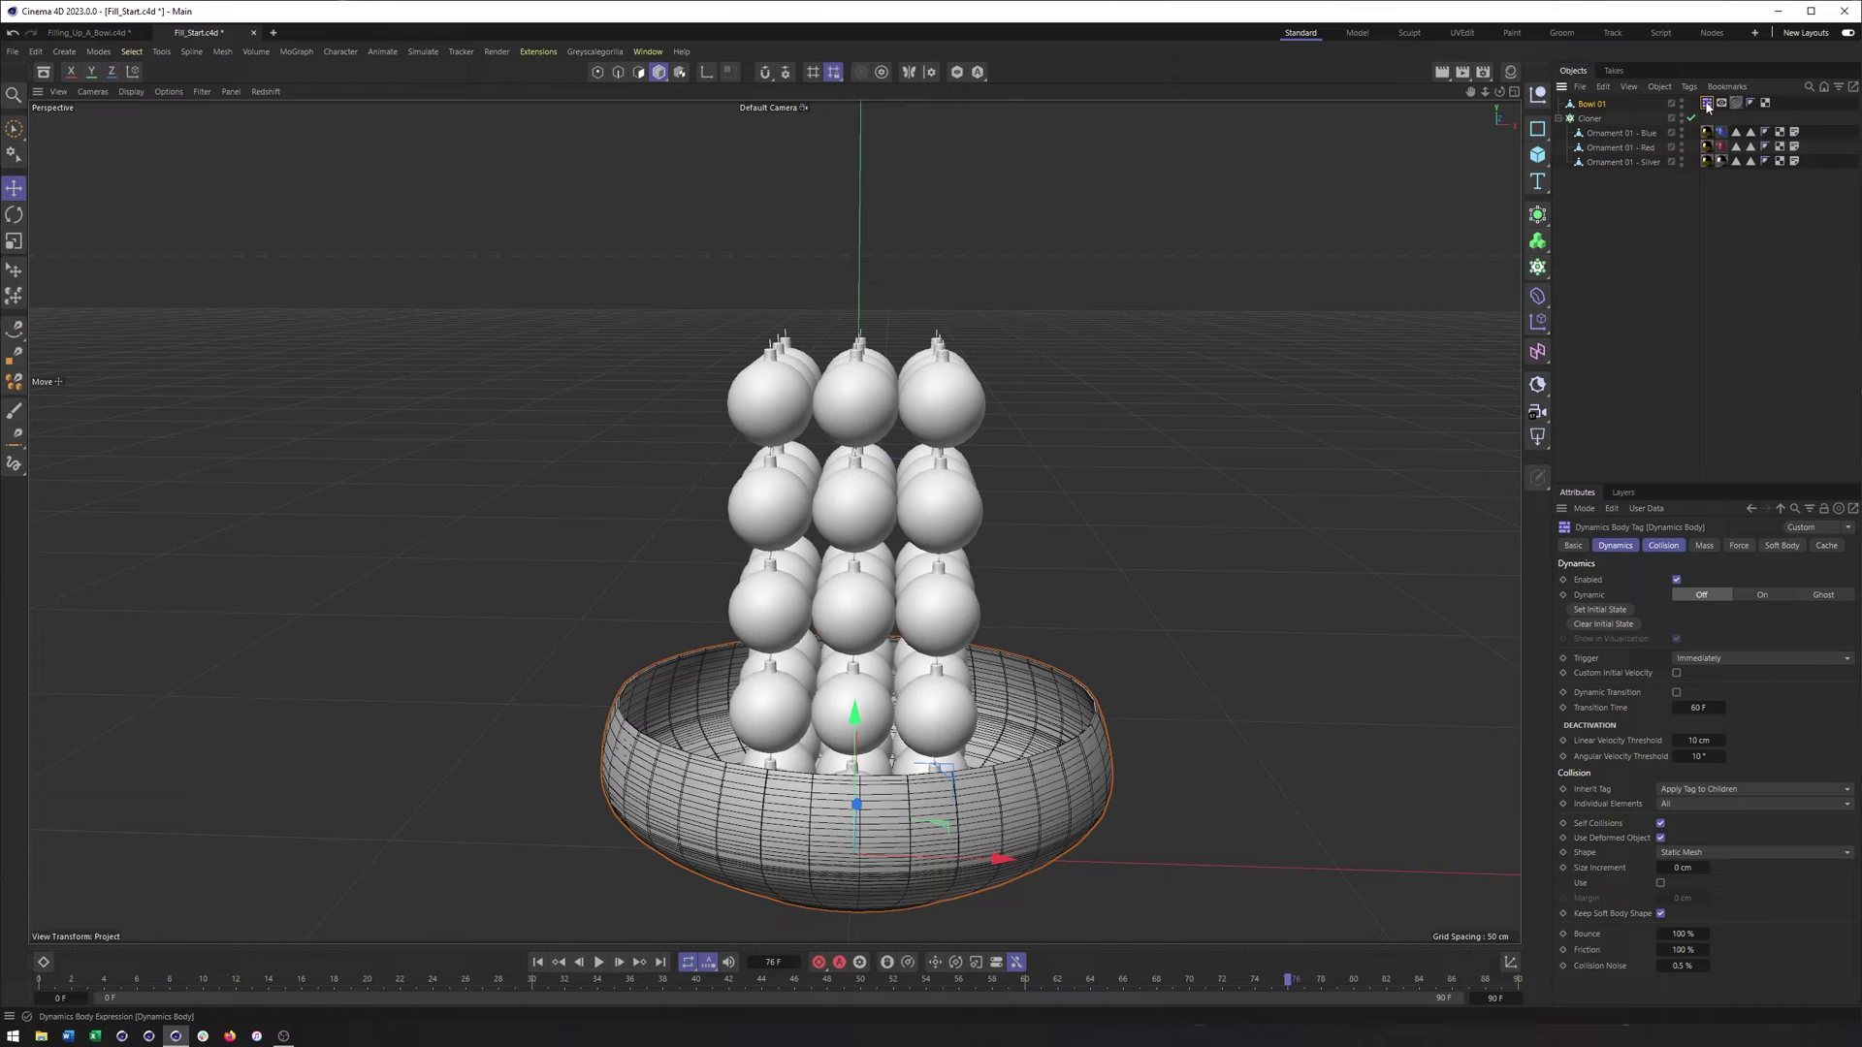
# Add a Bullet Rigid Body tag to the Cloner and show its collision settings
pyautogui.click(1593, 121)
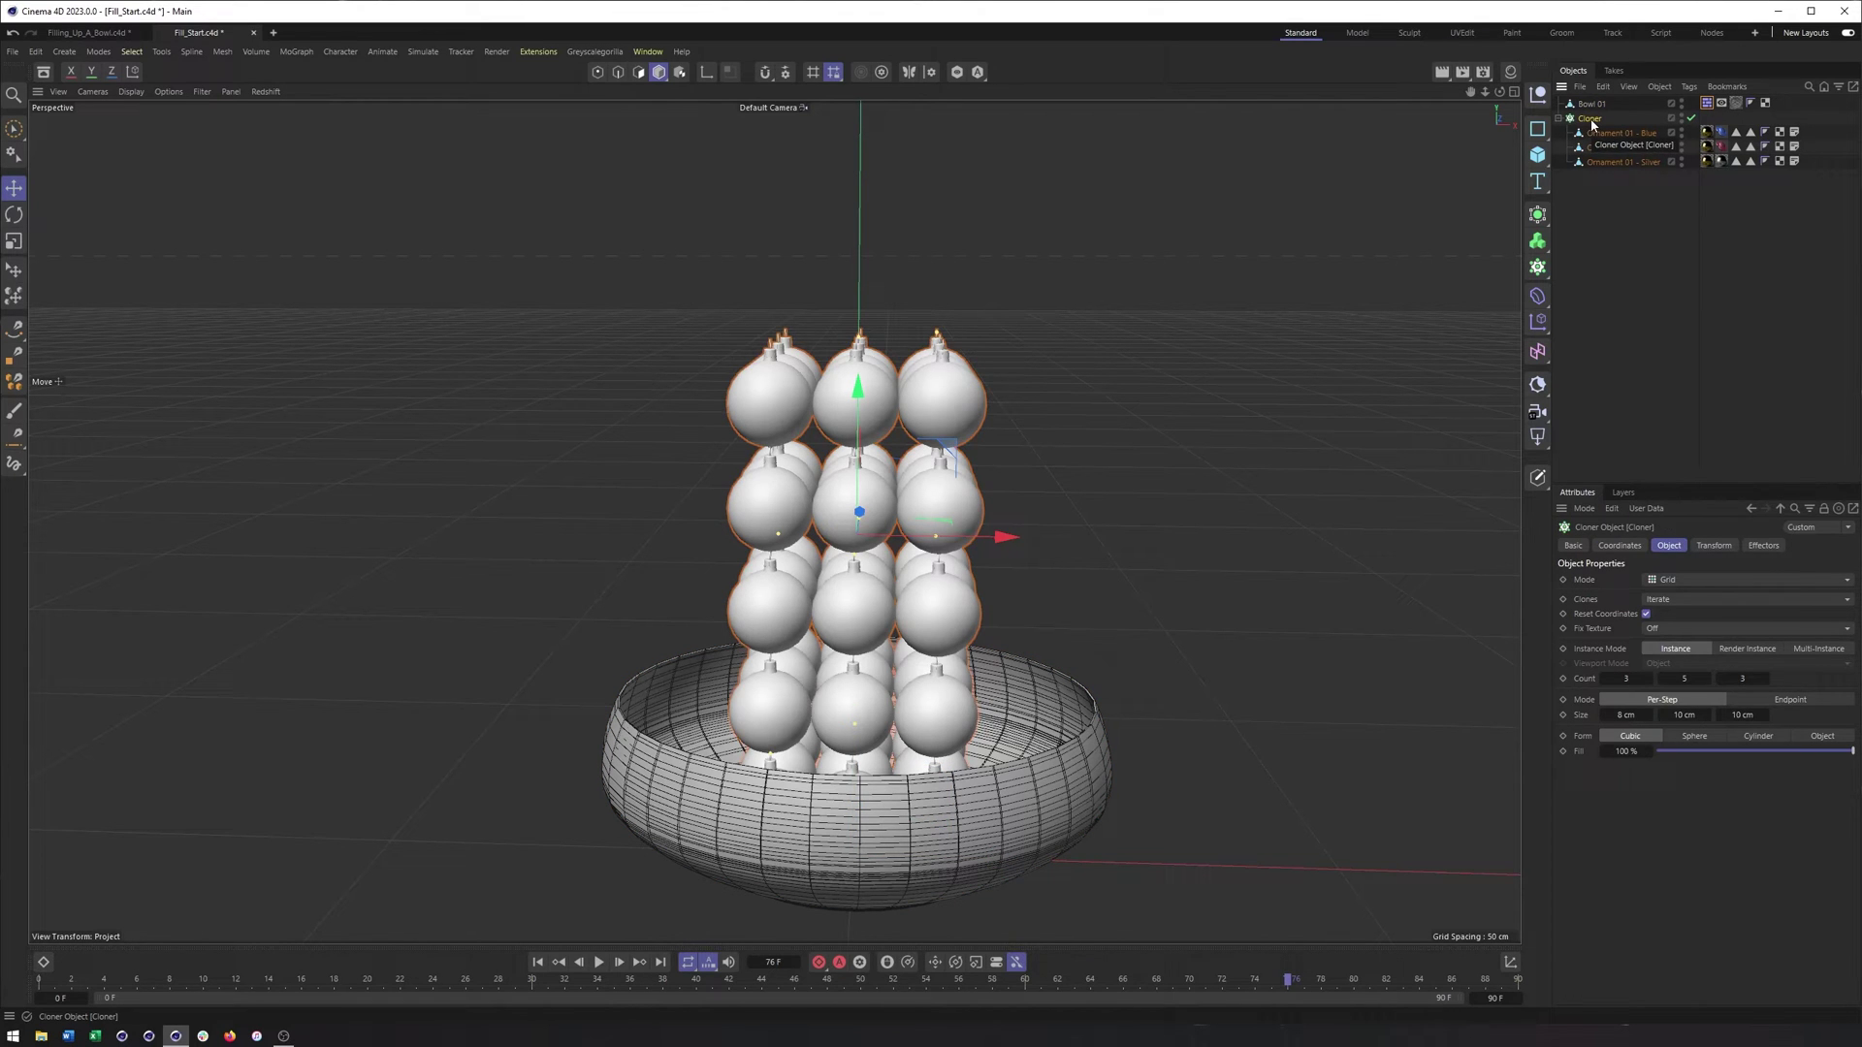
pyautogui.rightClick(1591, 125)
pyautogui.moveTo(1620, 178)
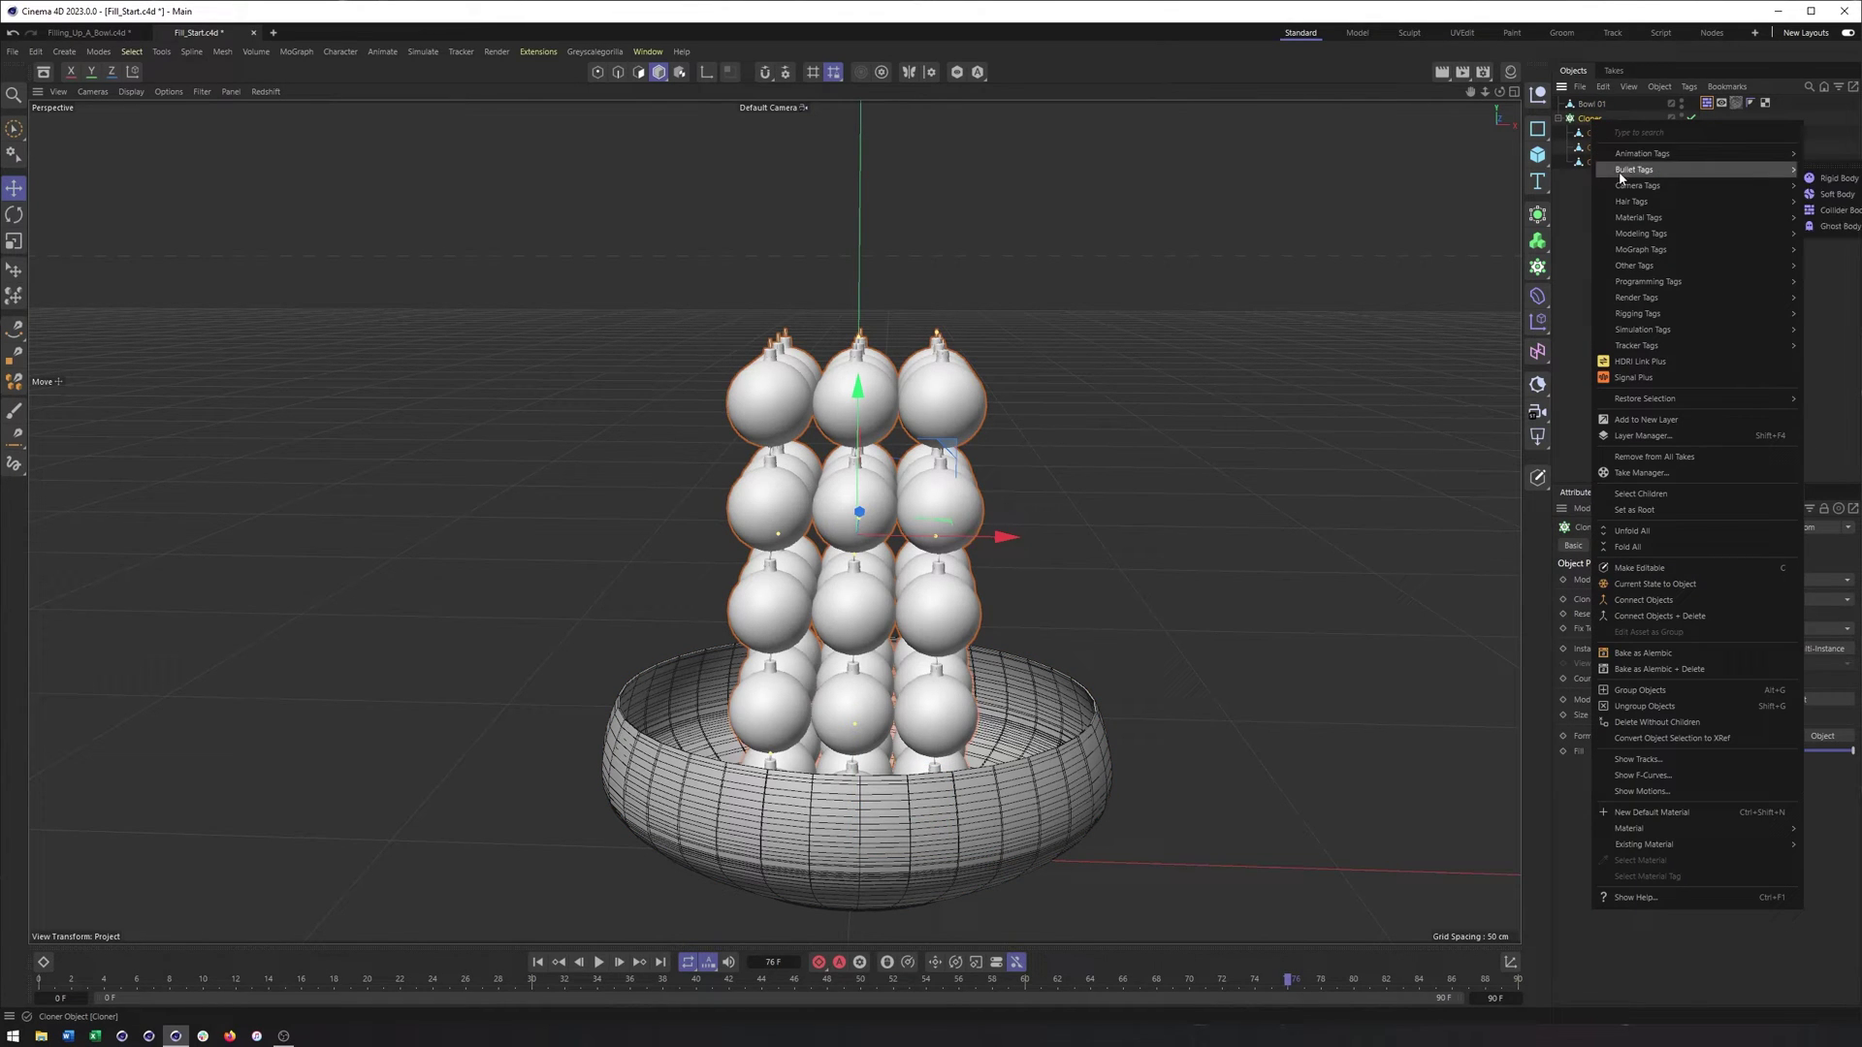
pyautogui.click(1823, 179)
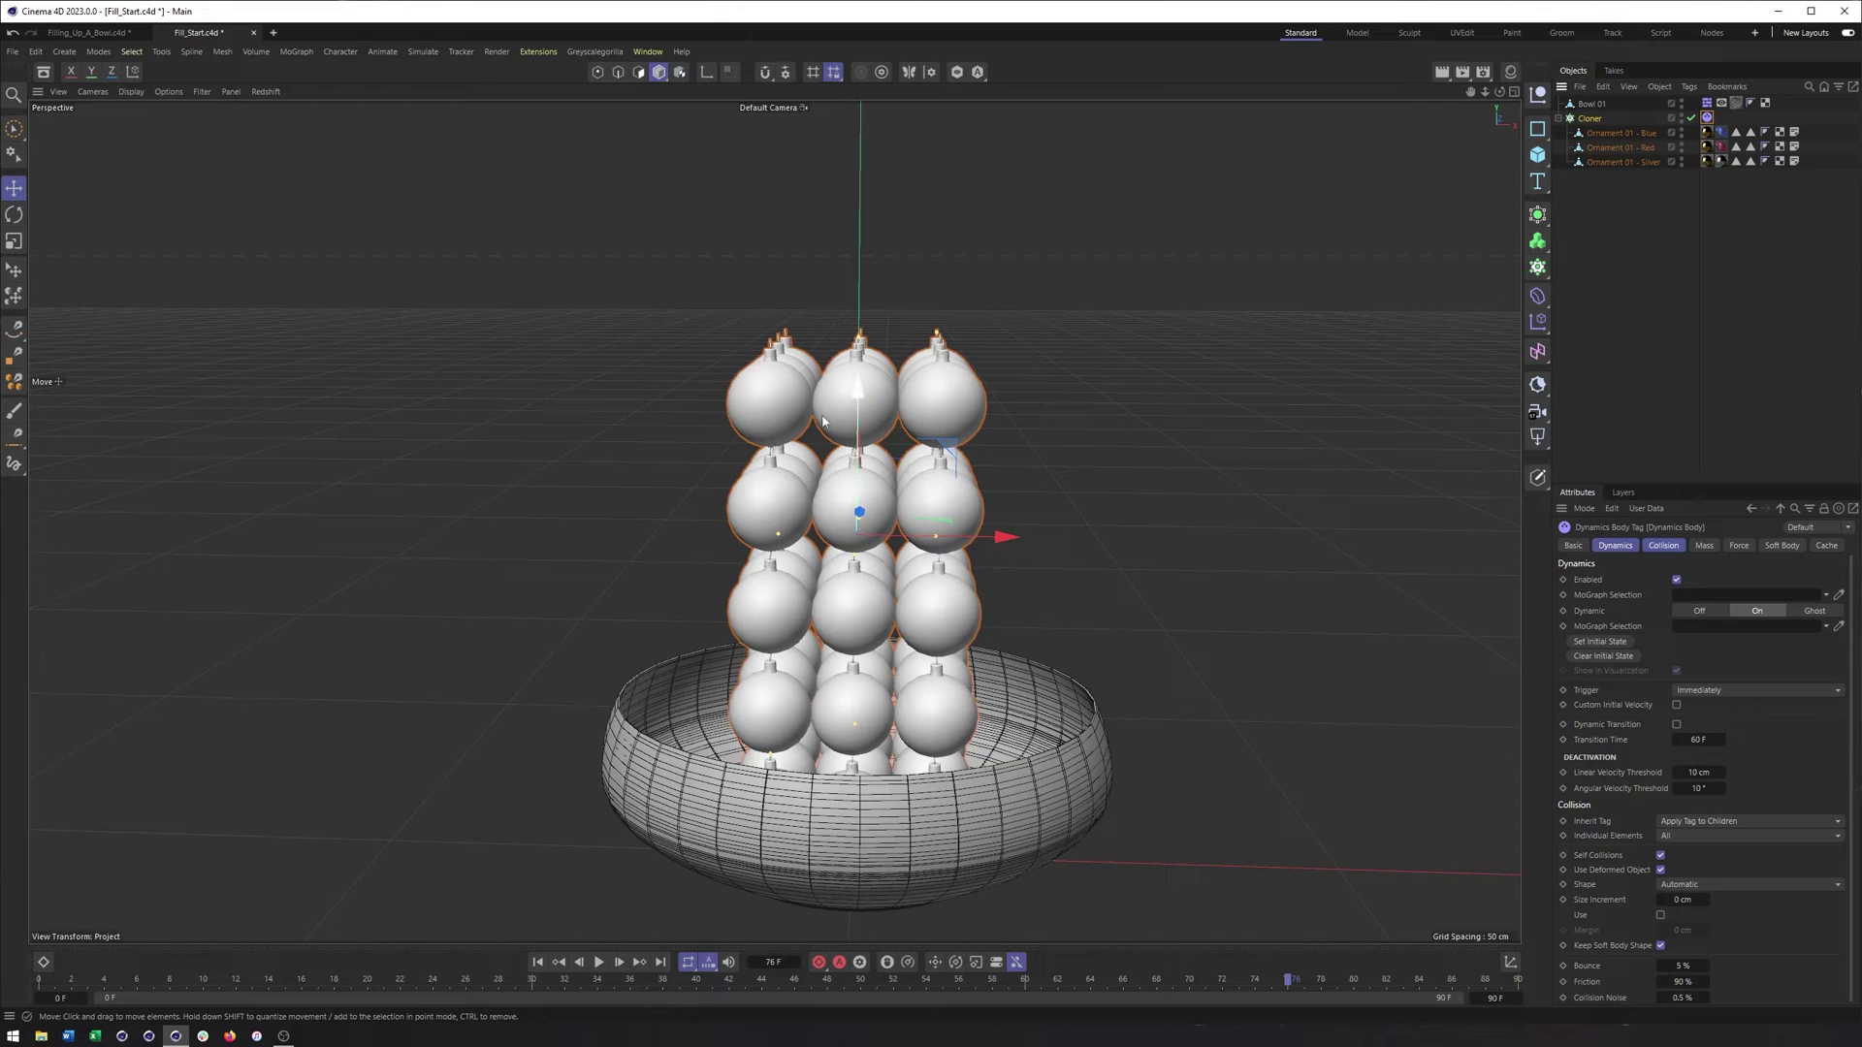
pyautogui.keyDown('alt'); pyautogui.moveTo(894, 514); pyautogui.dragTo(904, 518); pyautogui.keyUp('alt')
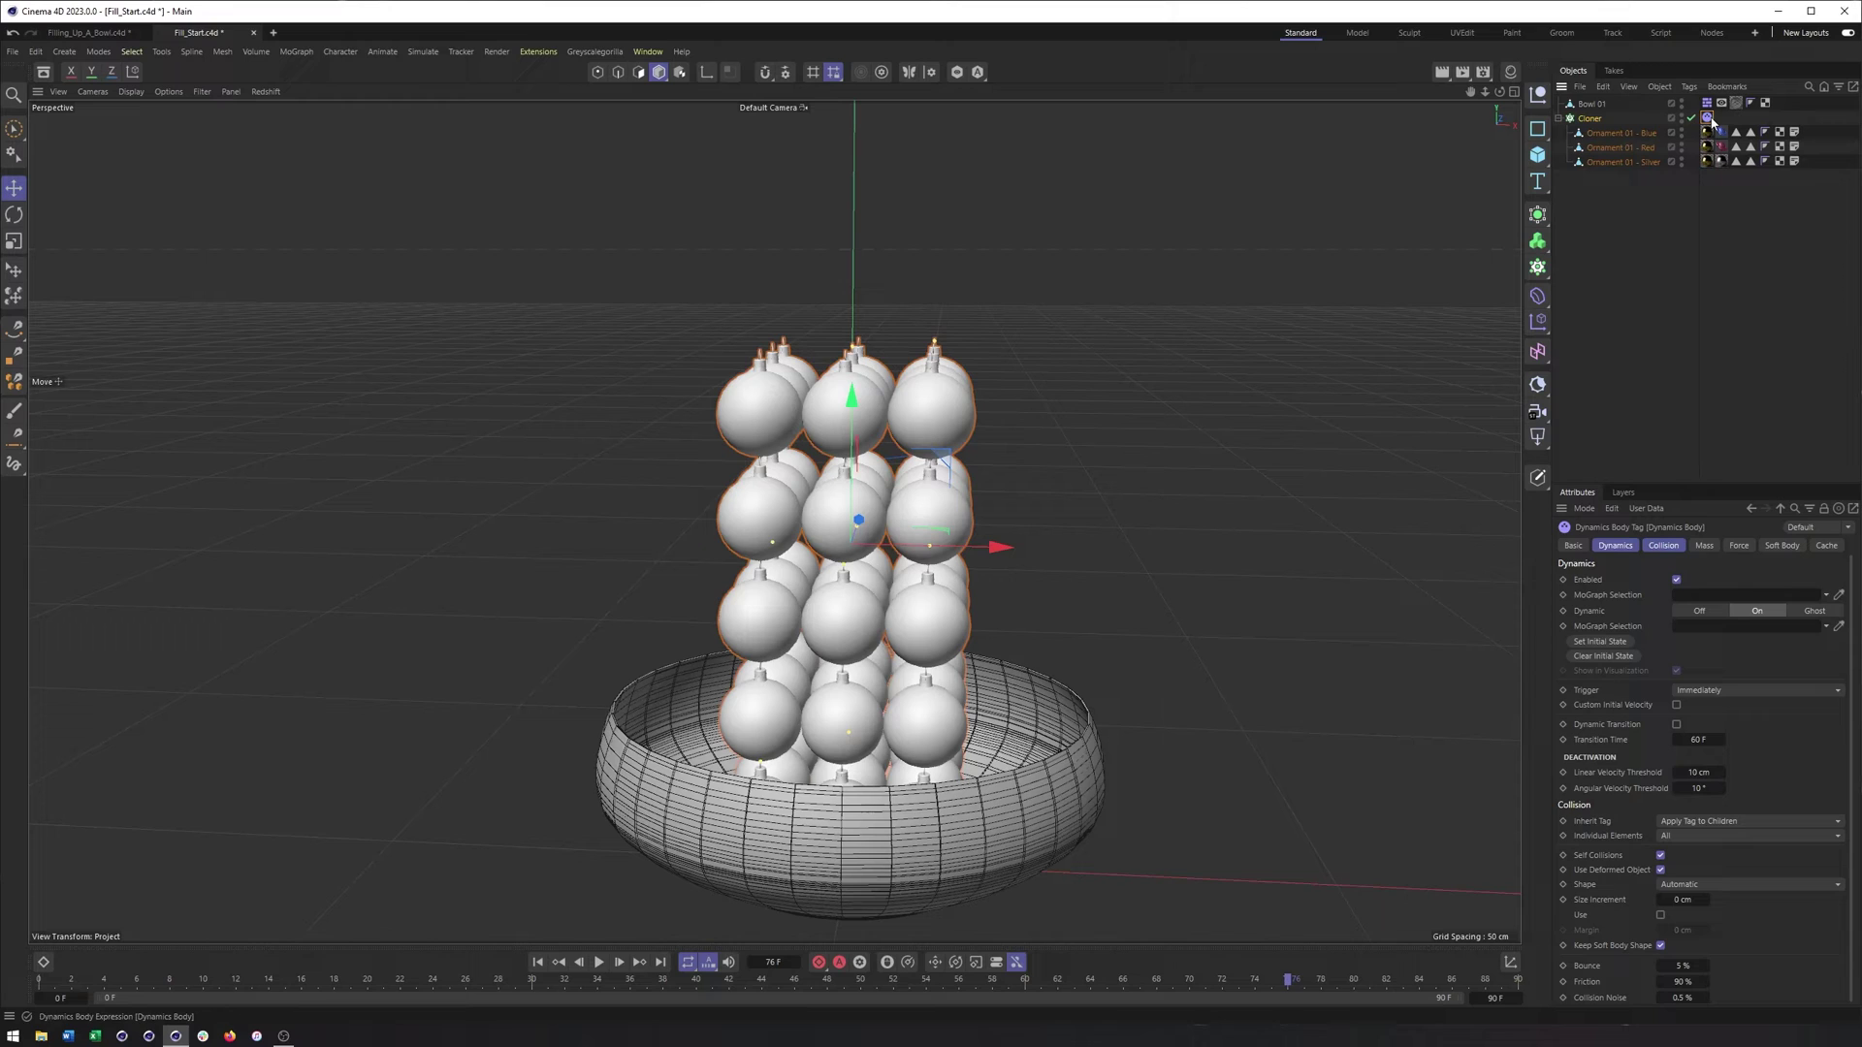
pyautogui.click(1661, 546)
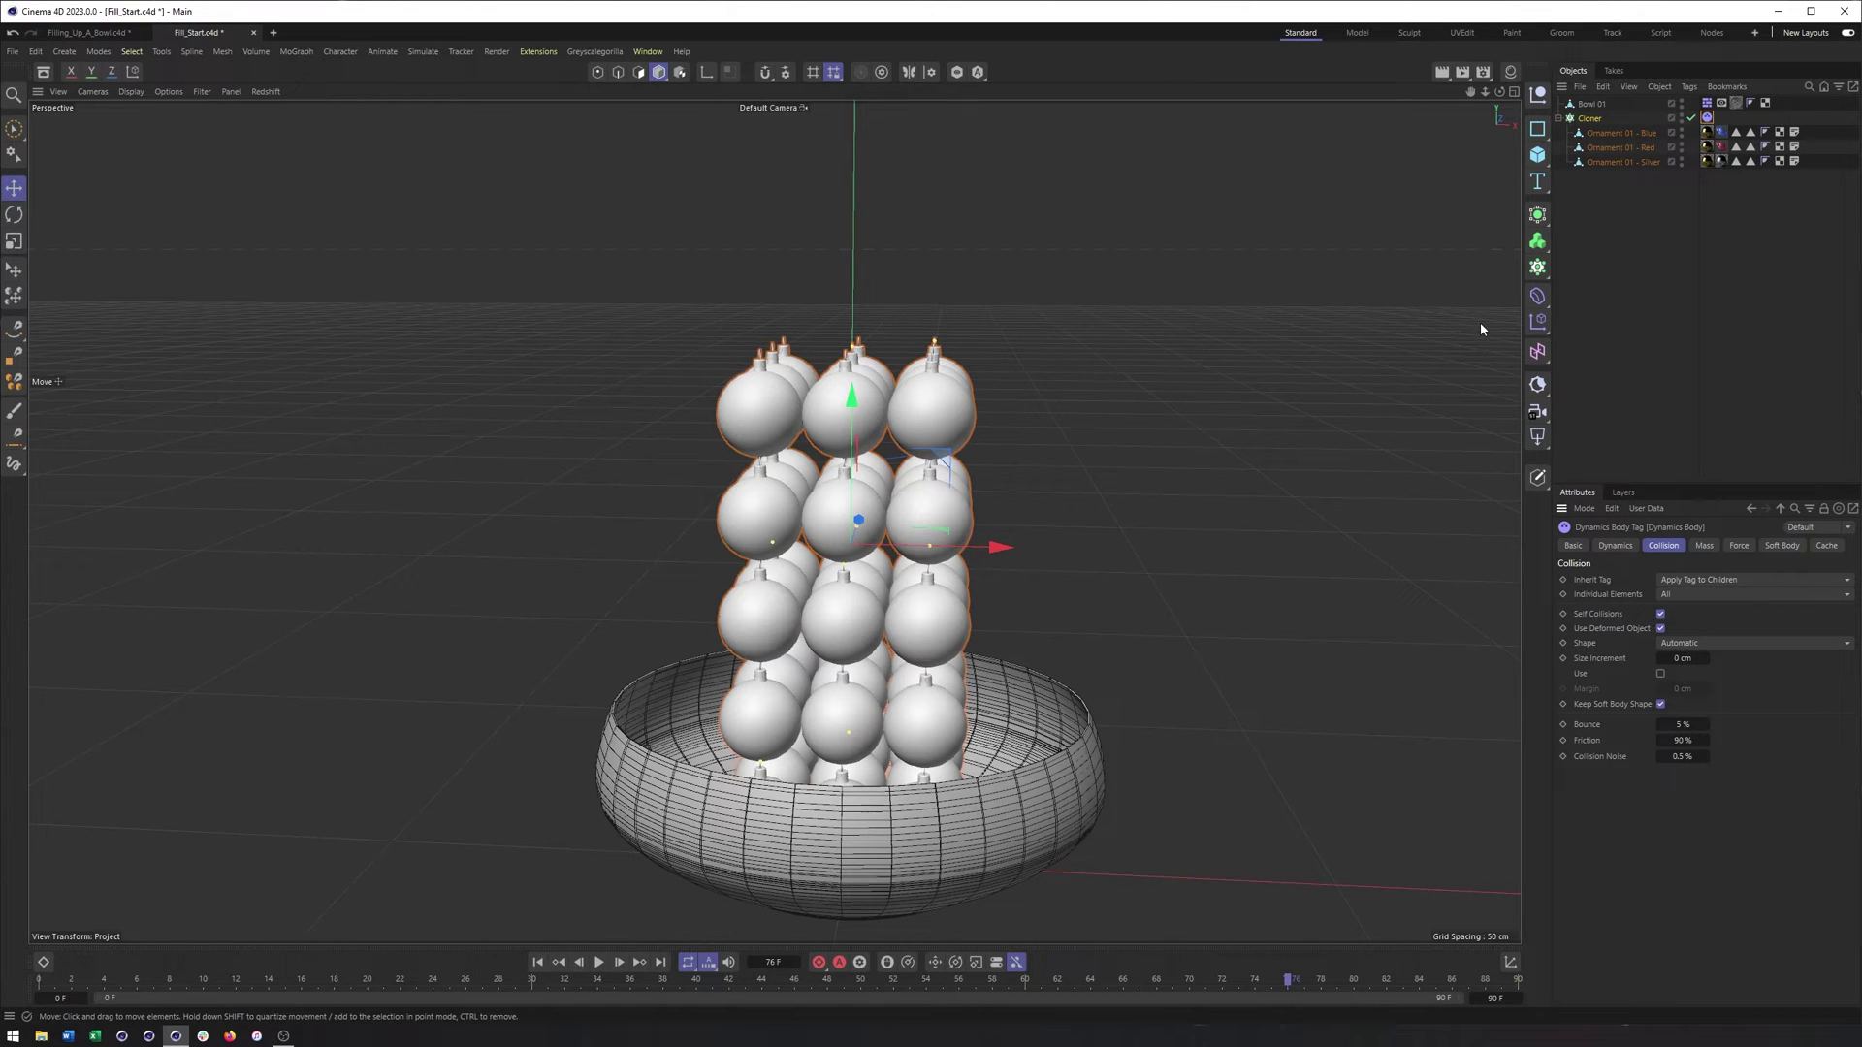
# Play the simulation and examine from several angles how the ornaments fall into the bowl
pyautogui.keyDown('alt'); pyautogui.moveTo(1103, 562); pyautogui.dragTo(1071, 527, button='middle'); pyautogui.keyUp('alt')
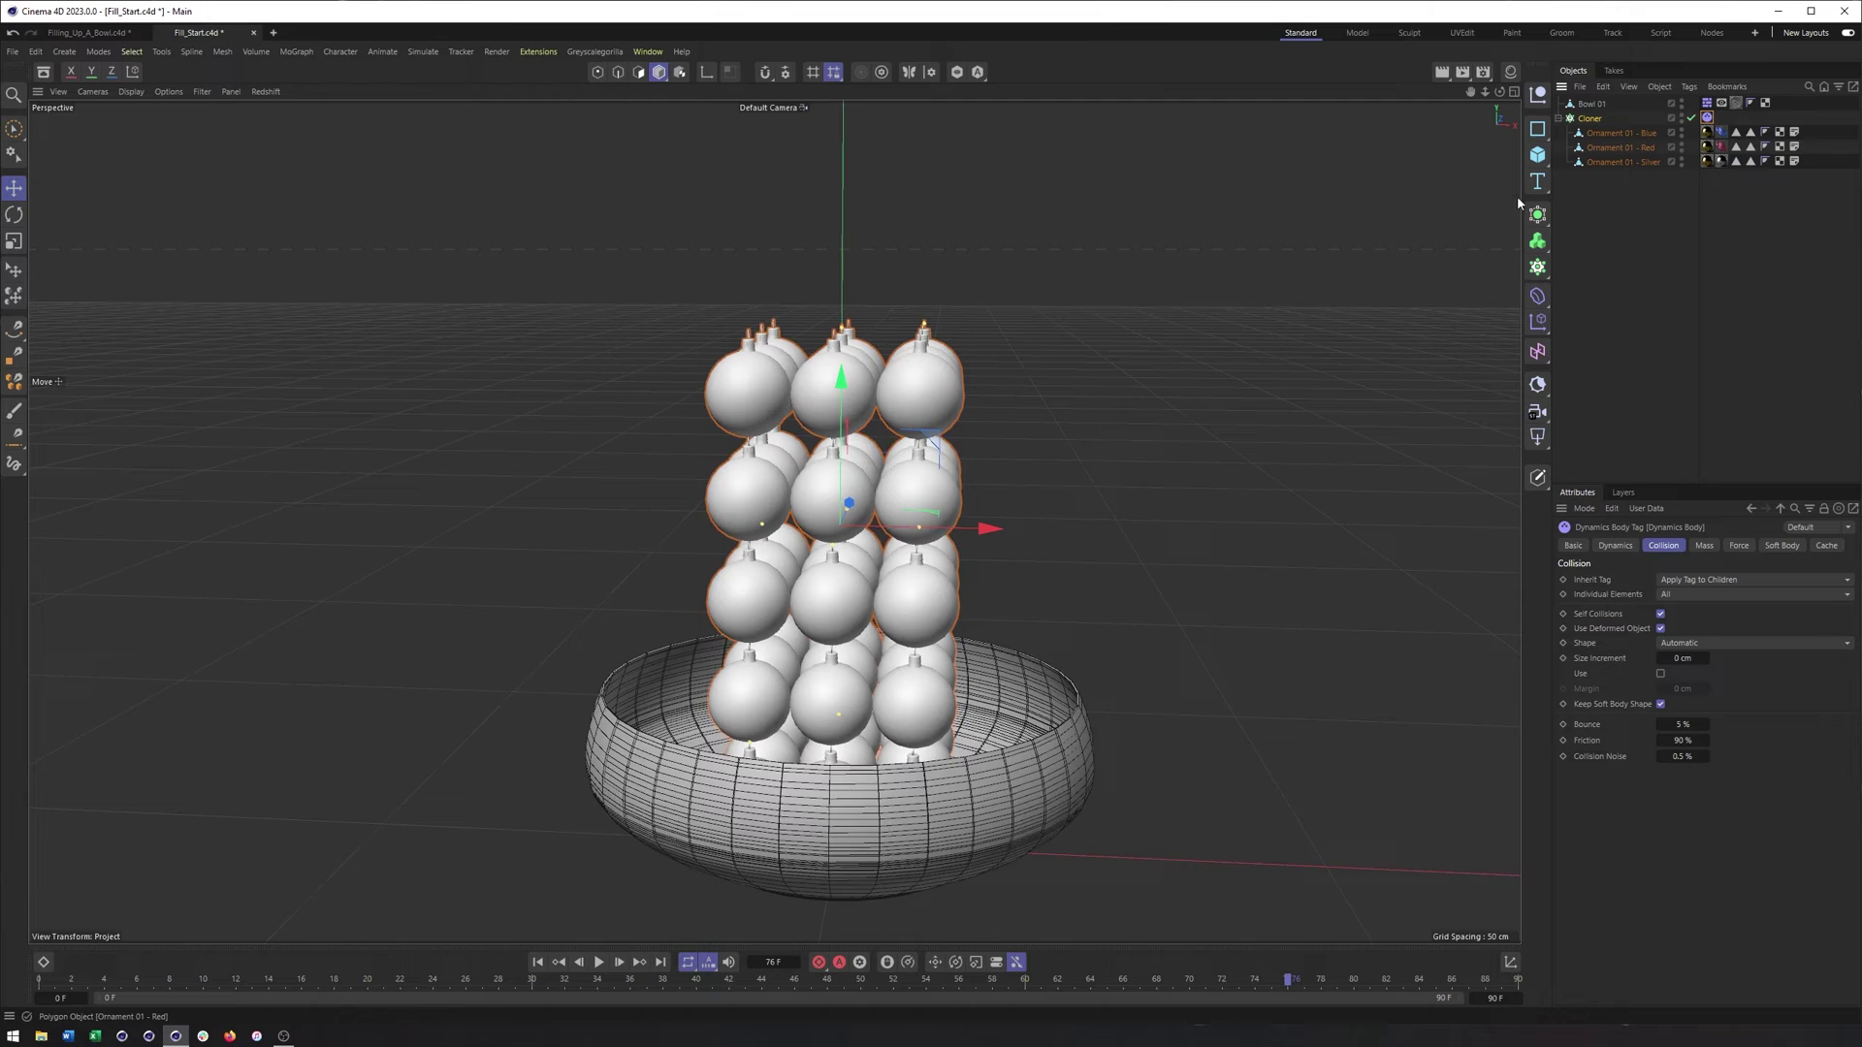
pyautogui.keyDown('alt'); pyautogui.moveTo(1144, 415); pyautogui.dragTo(1121, 421, button='right'); pyautogui.keyUp('alt')
pyautogui.keyDown('alt'); pyautogui.moveTo(1121, 421); pyautogui.dragTo(1110, 427, button='middle'); pyautogui.keyUp('alt')
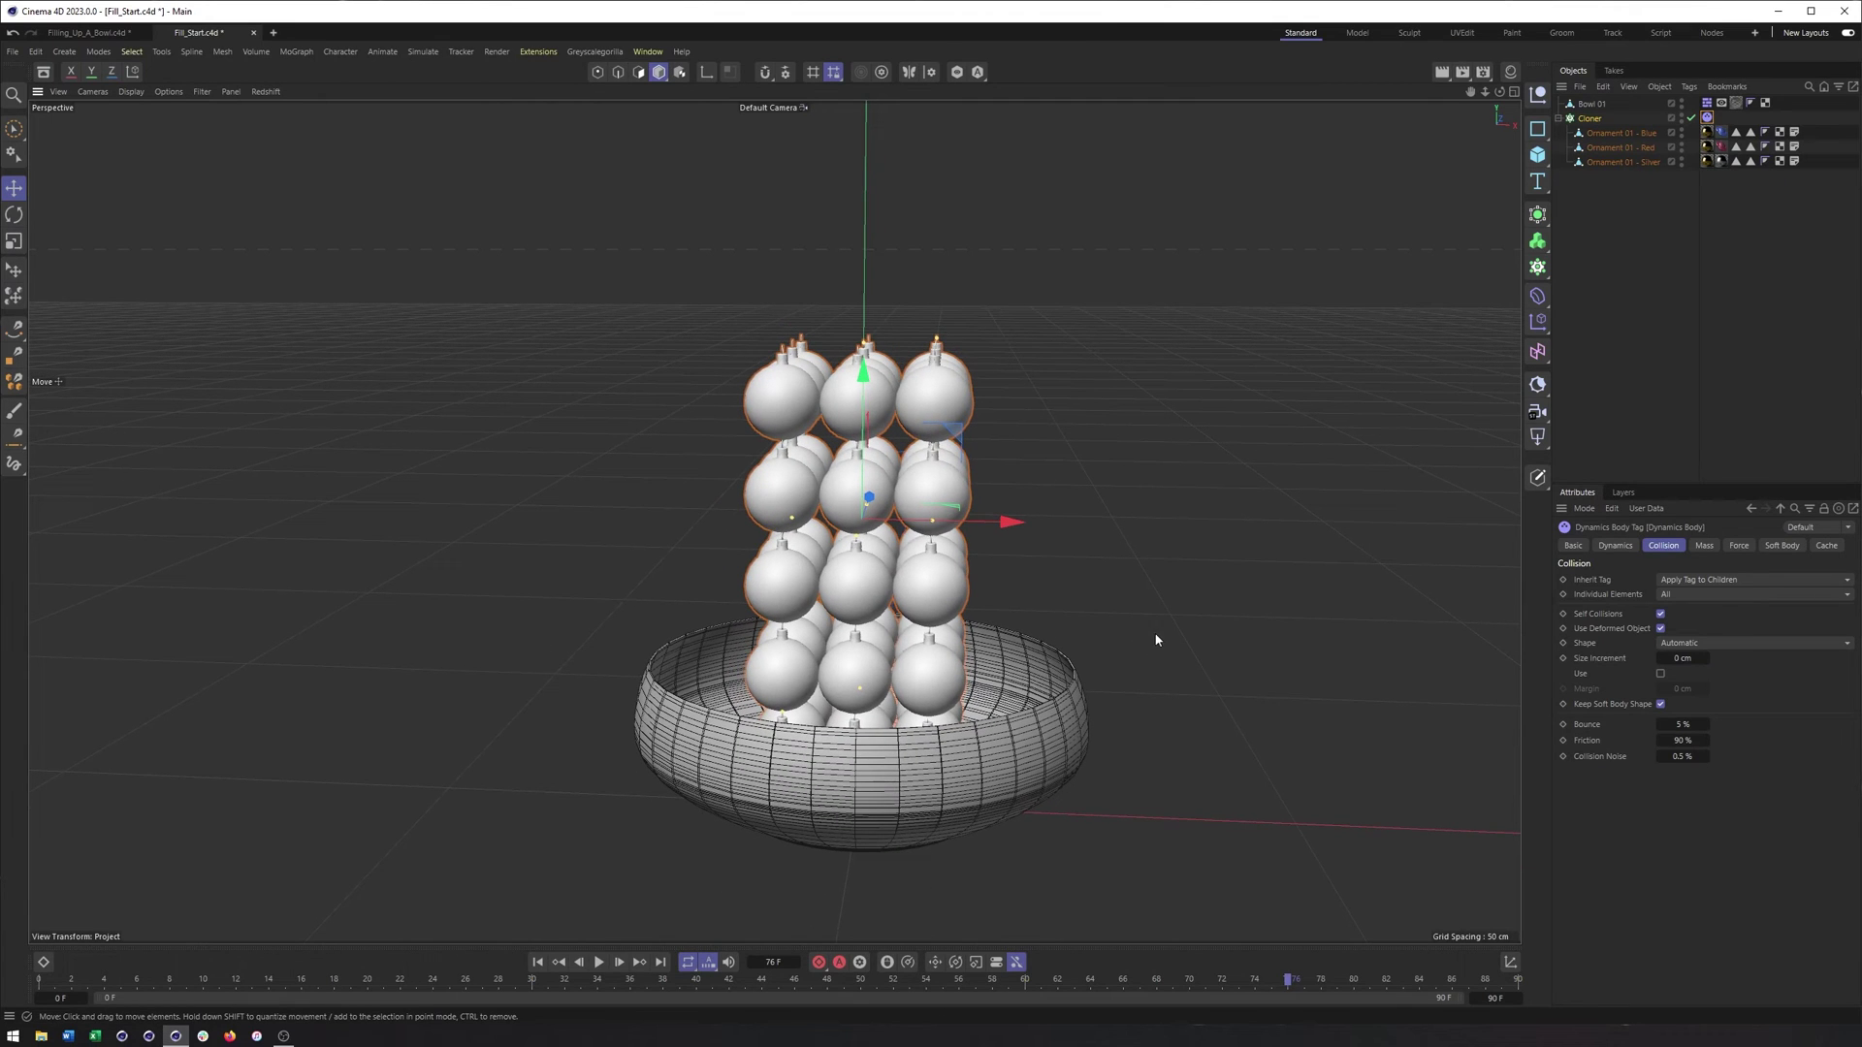
pyautogui.click(597, 961)
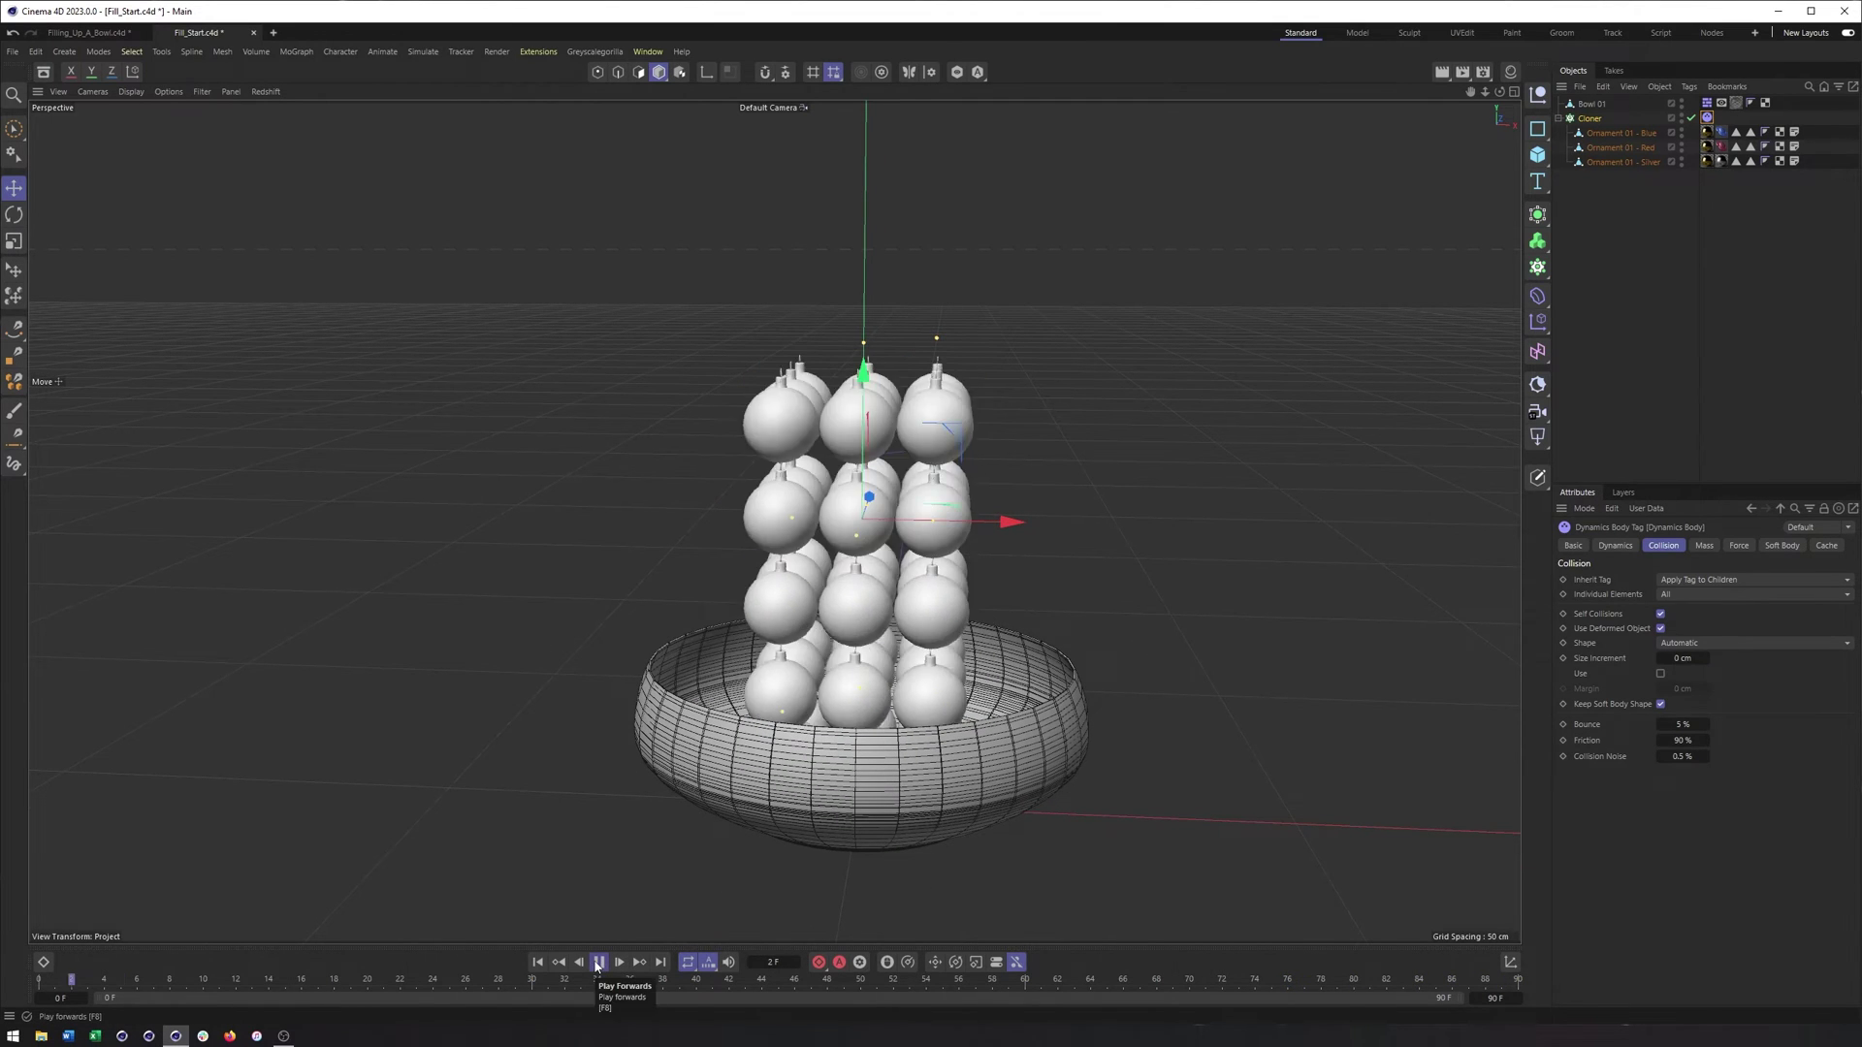
pyautogui.keyDown('alt'); pyautogui.moveTo(855, 687); pyautogui.dragTo(785, 706); pyautogui.keyUp('alt')
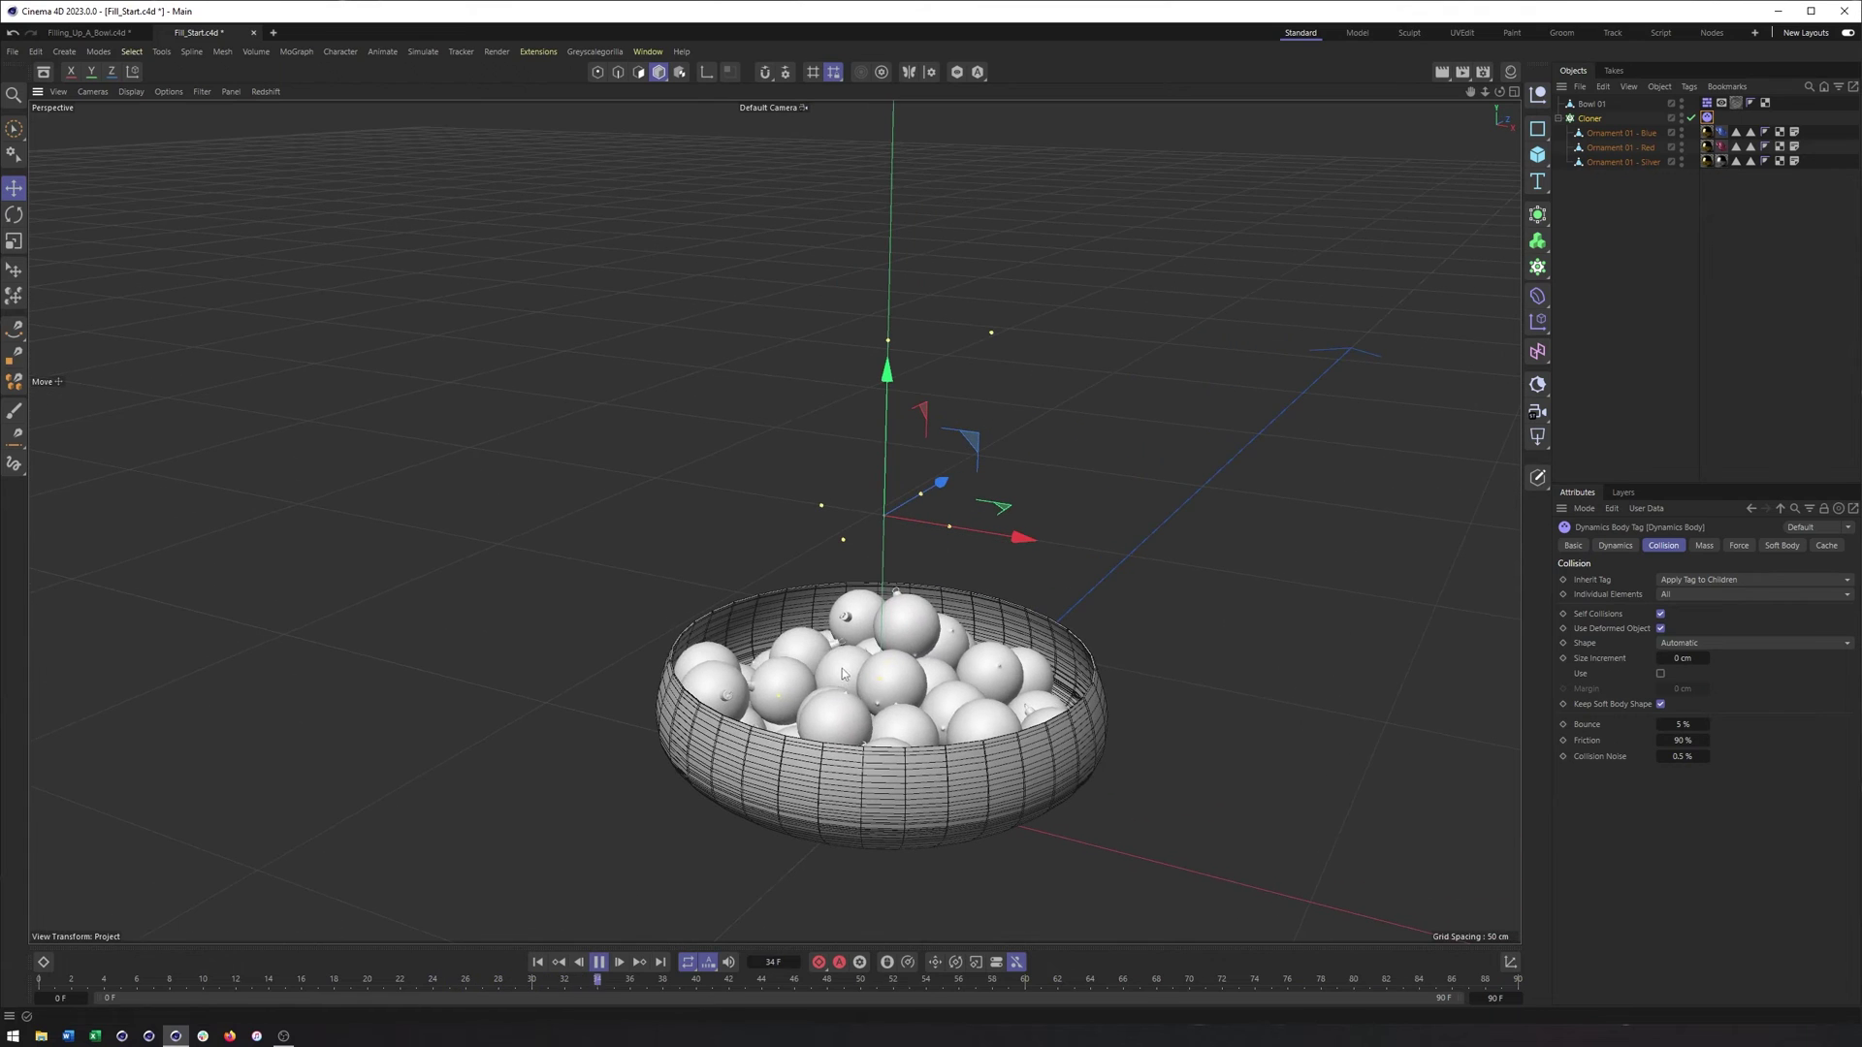
pyautogui.keyDown('alt'); pyautogui.moveTo(955, 667); pyautogui.dragTo(967, 642); pyautogui.keyUp('alt')
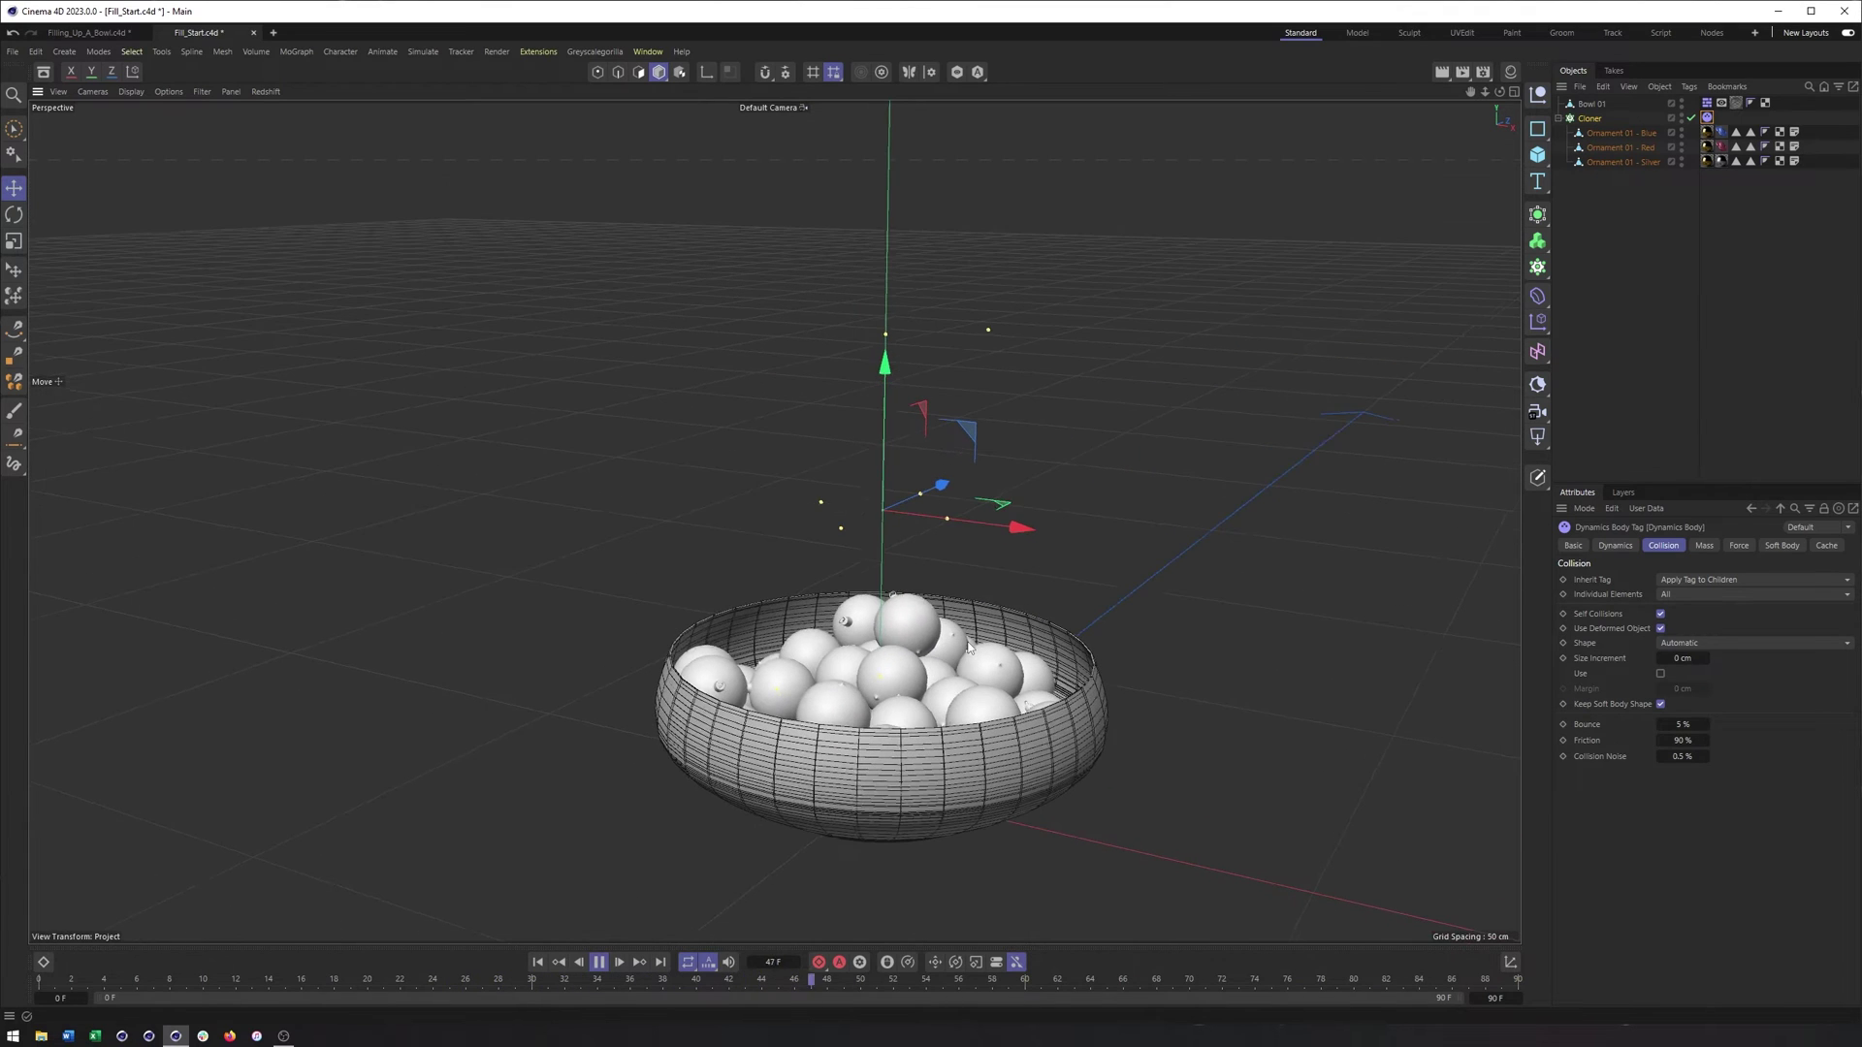
# Set the Cloner grid's X and Z sizes to 6 cm per step while the simulation plays
pyautogui.click(1595, 119)
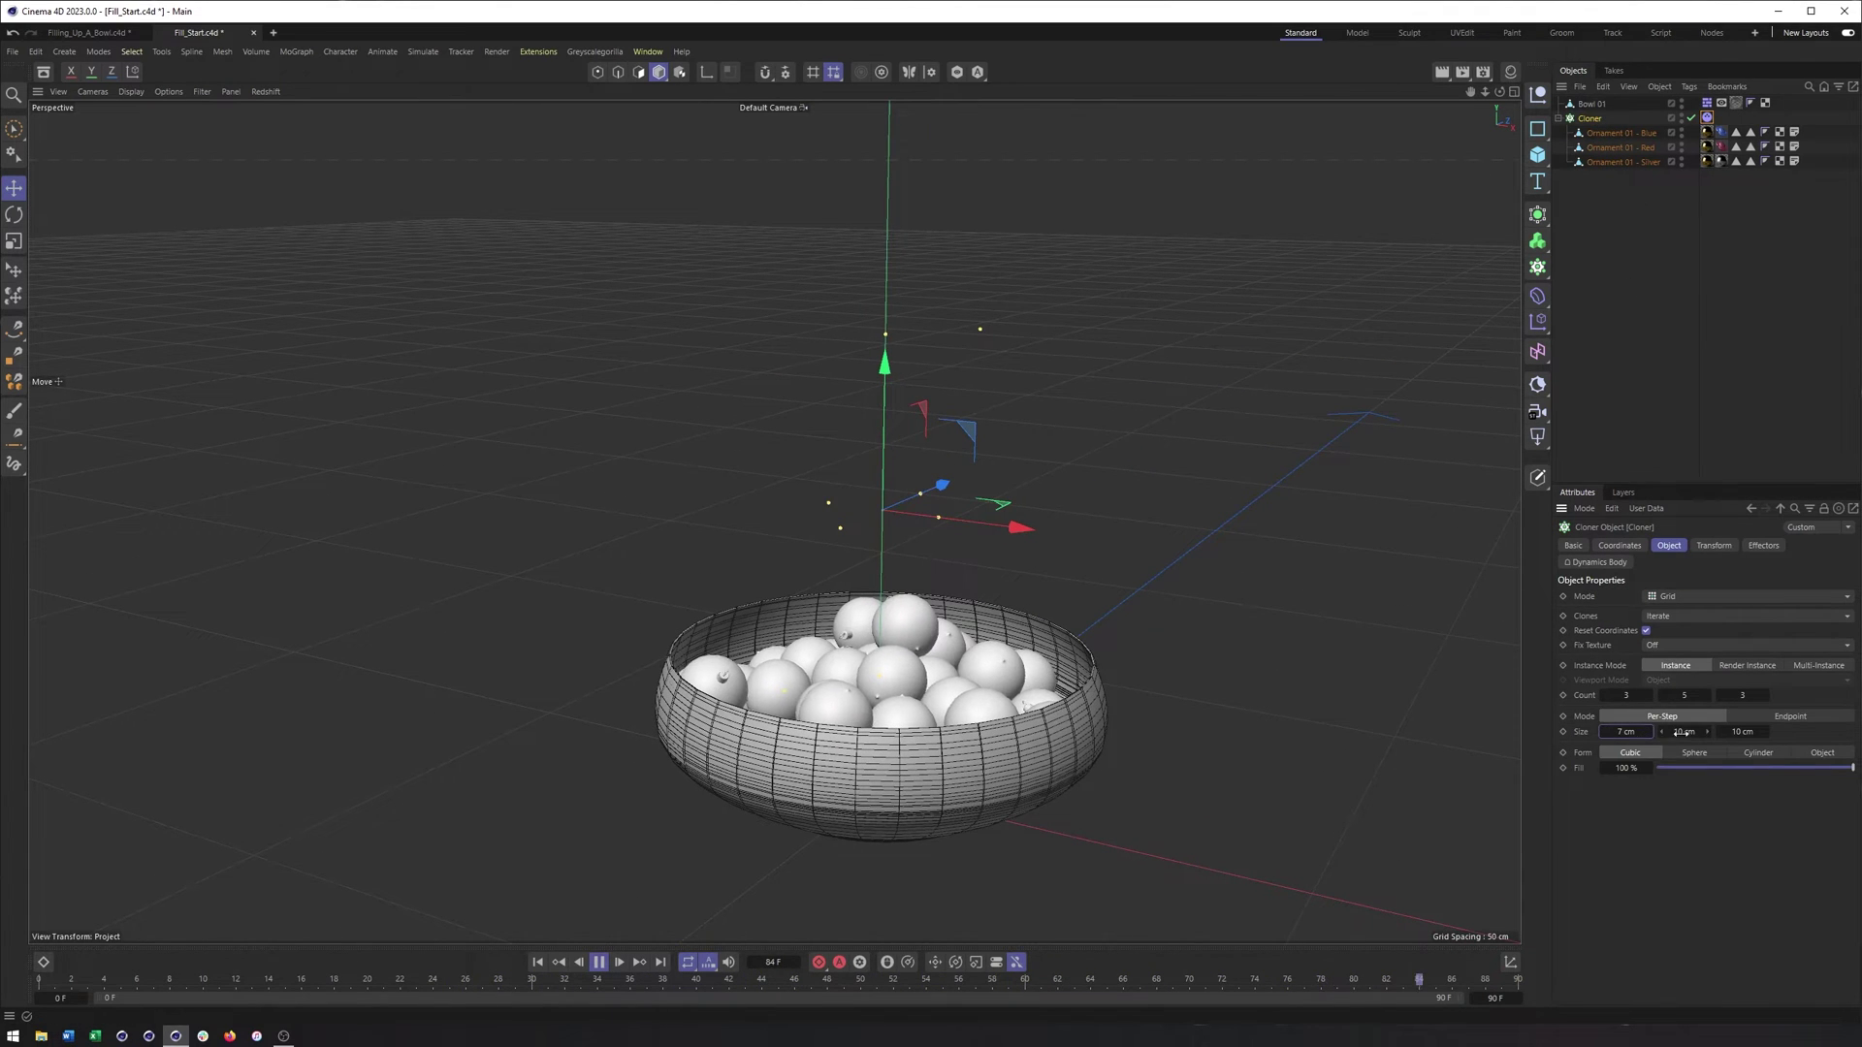
pyautogui.click(1720, 732)
pyautogui.click(1720, 732)
pyautogui.click(1720, 732)
pyautogui.click(1720, 732)
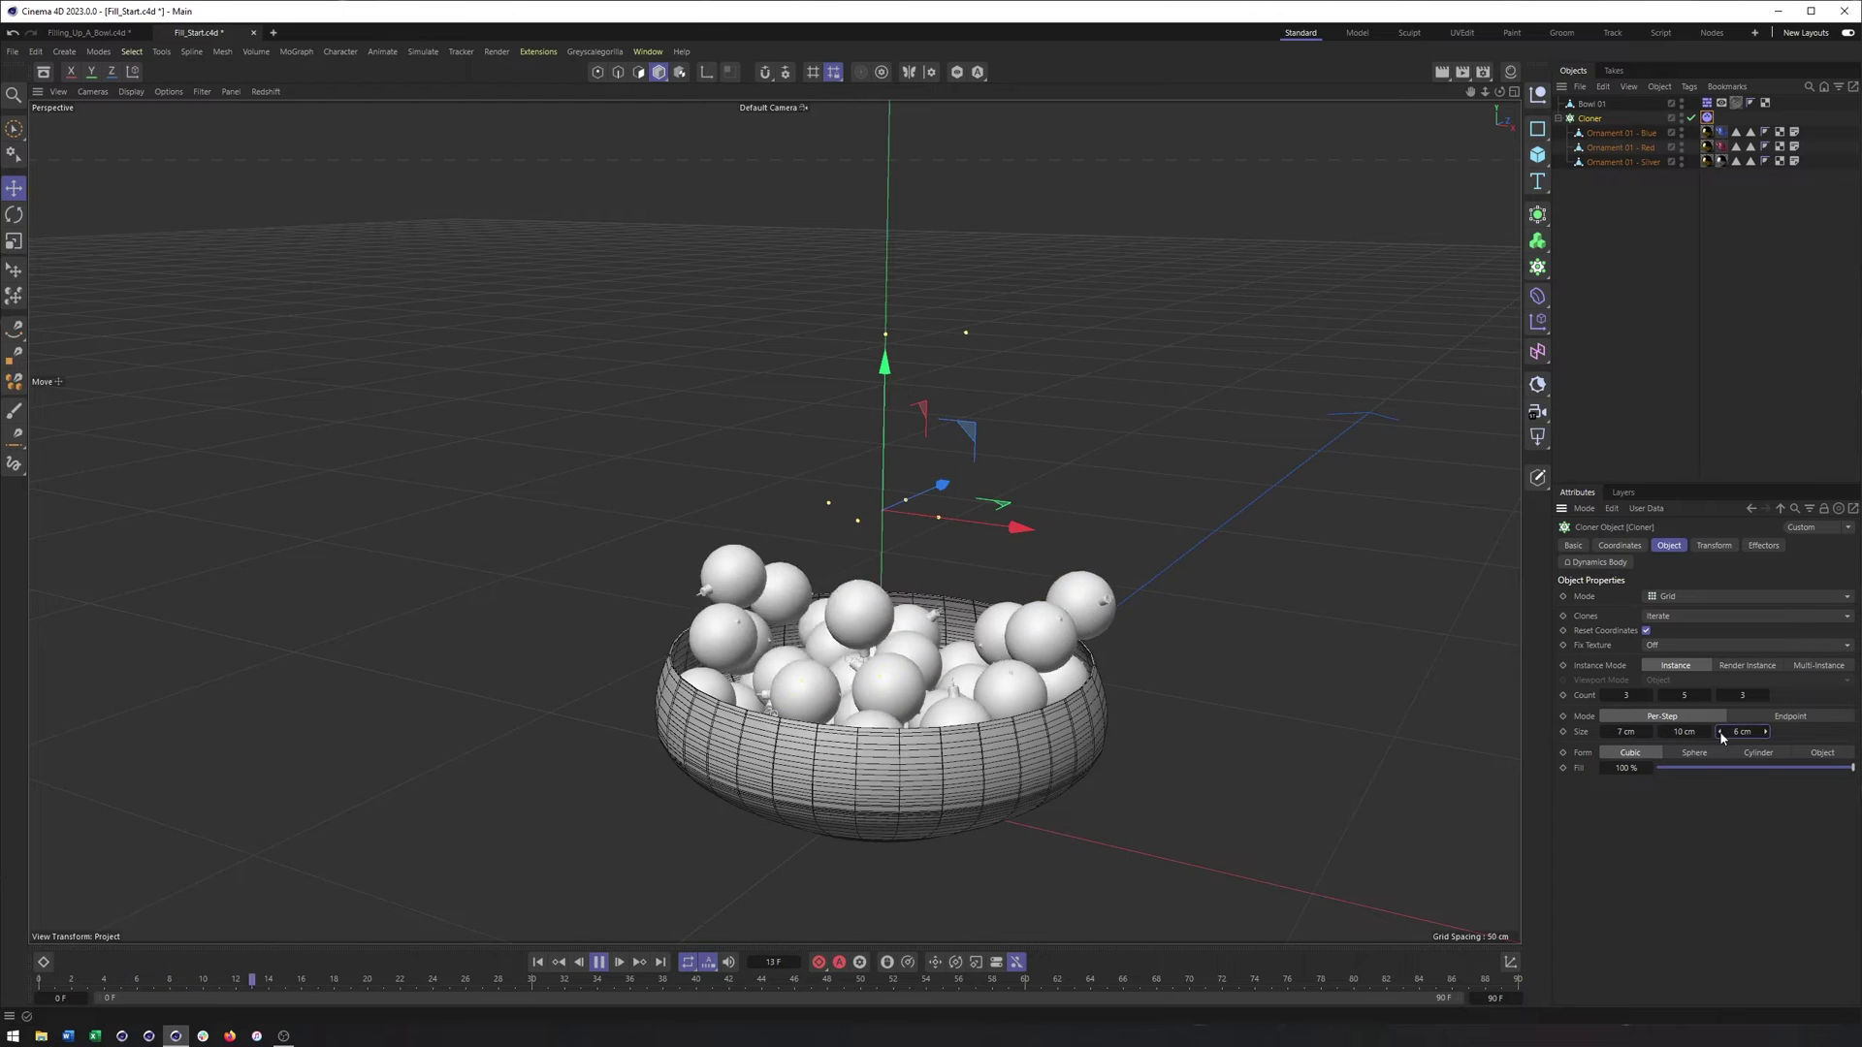
pyautogui.click(1603, 732)
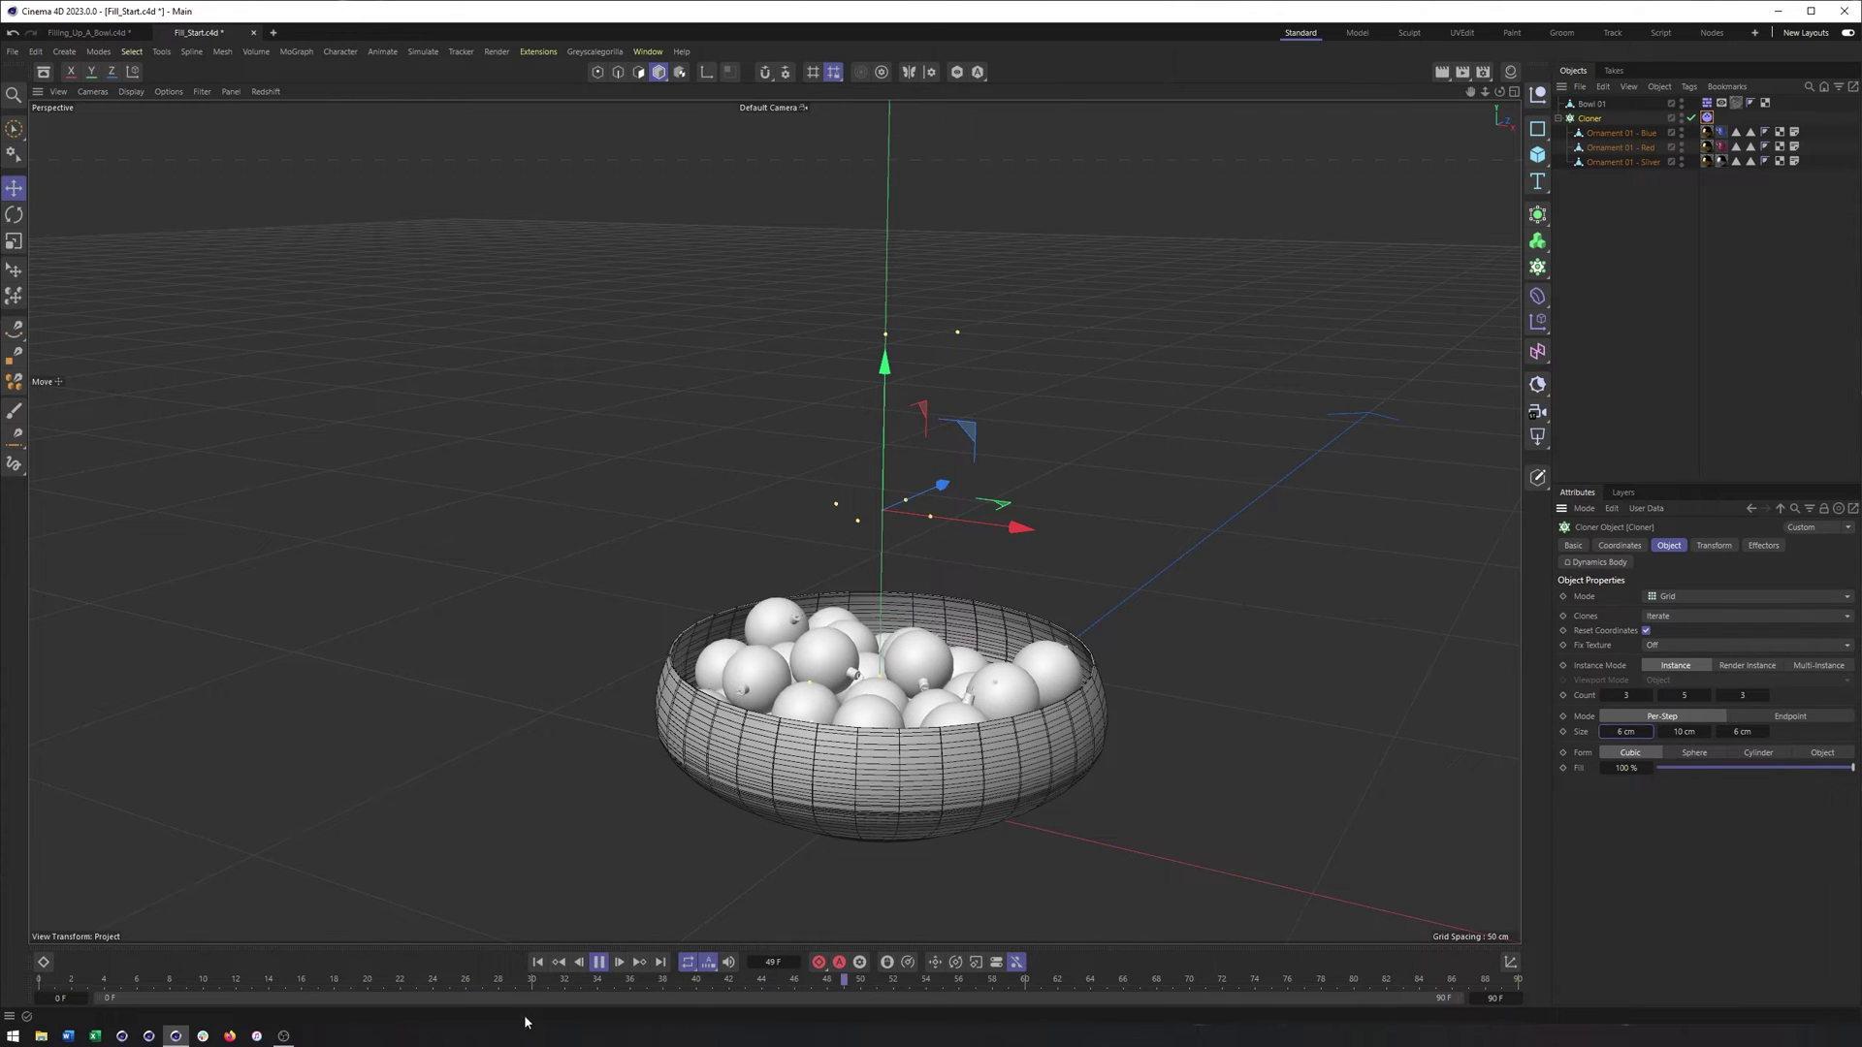
# Stop playback, return to frame 0 and scrub through the timeline to check how the tightly packed ornaments collide
pyautogui.click(536, 963)
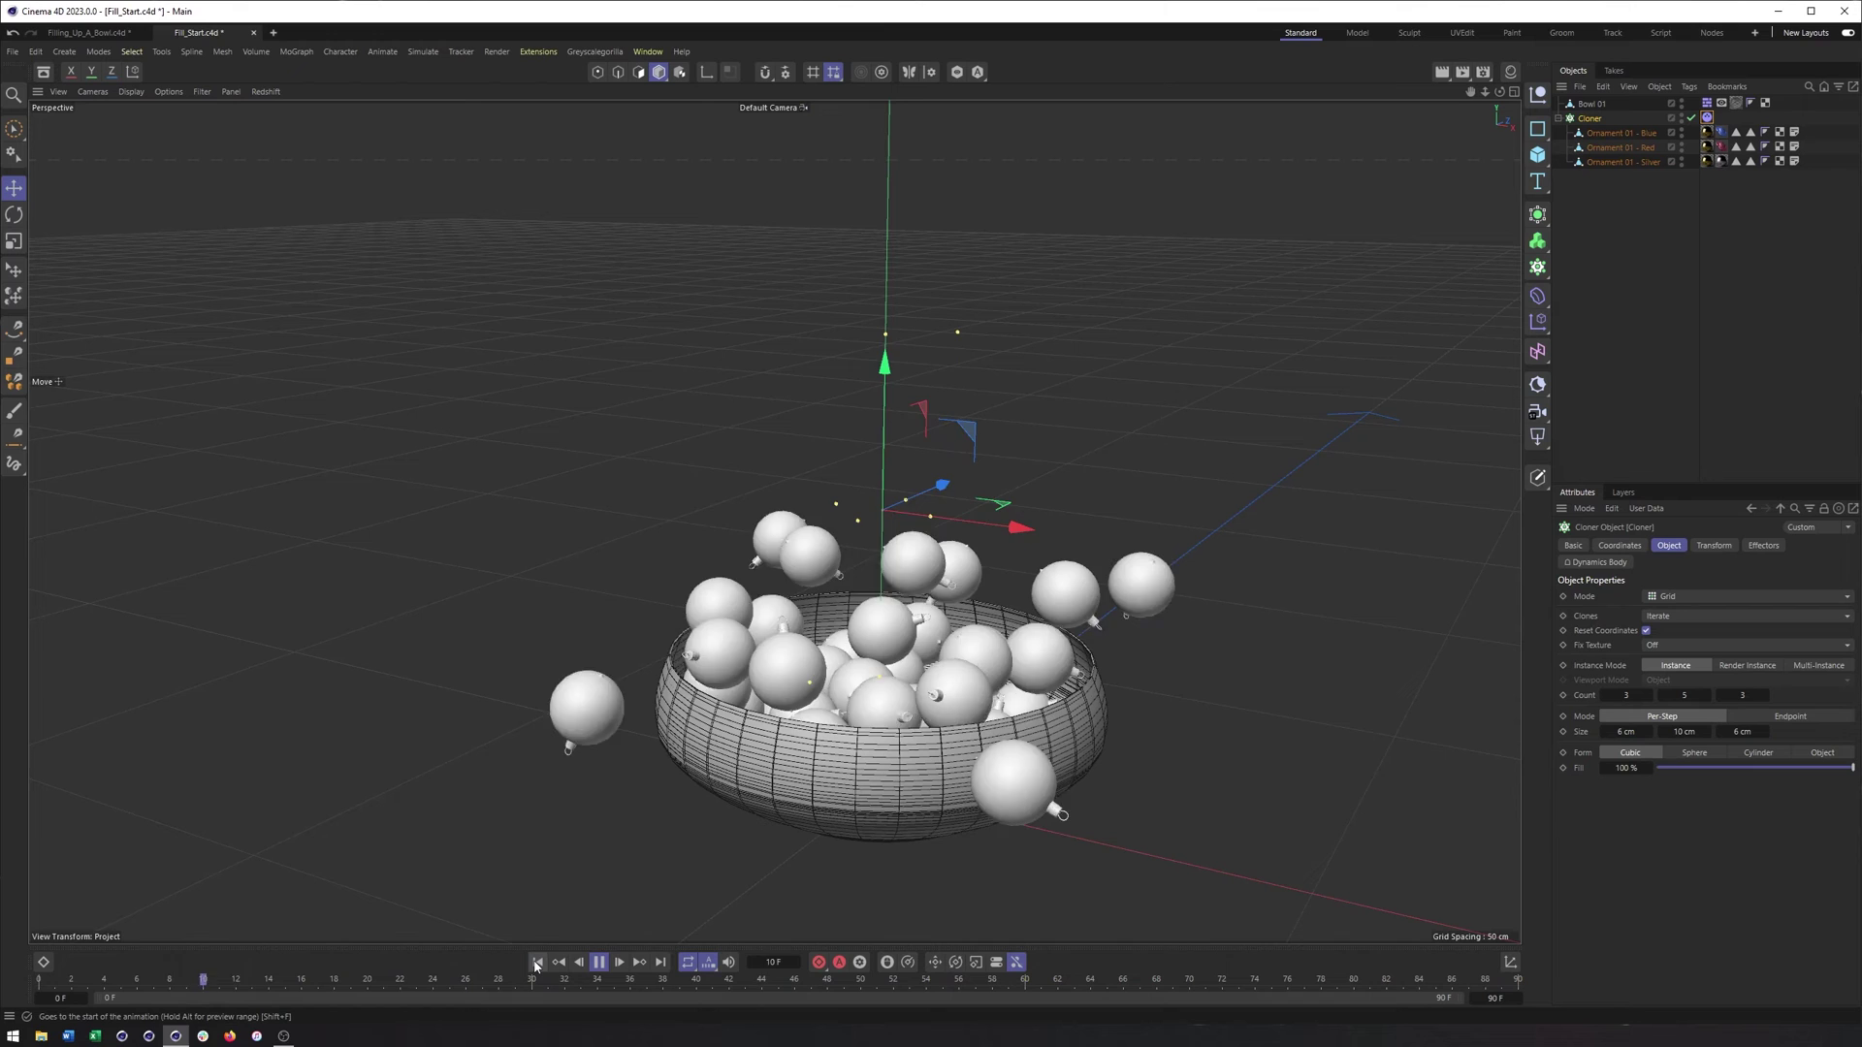
pyautogui.click(537, 962)
pyautogui.click(536, 963)
pyautogui.click(597, 962)
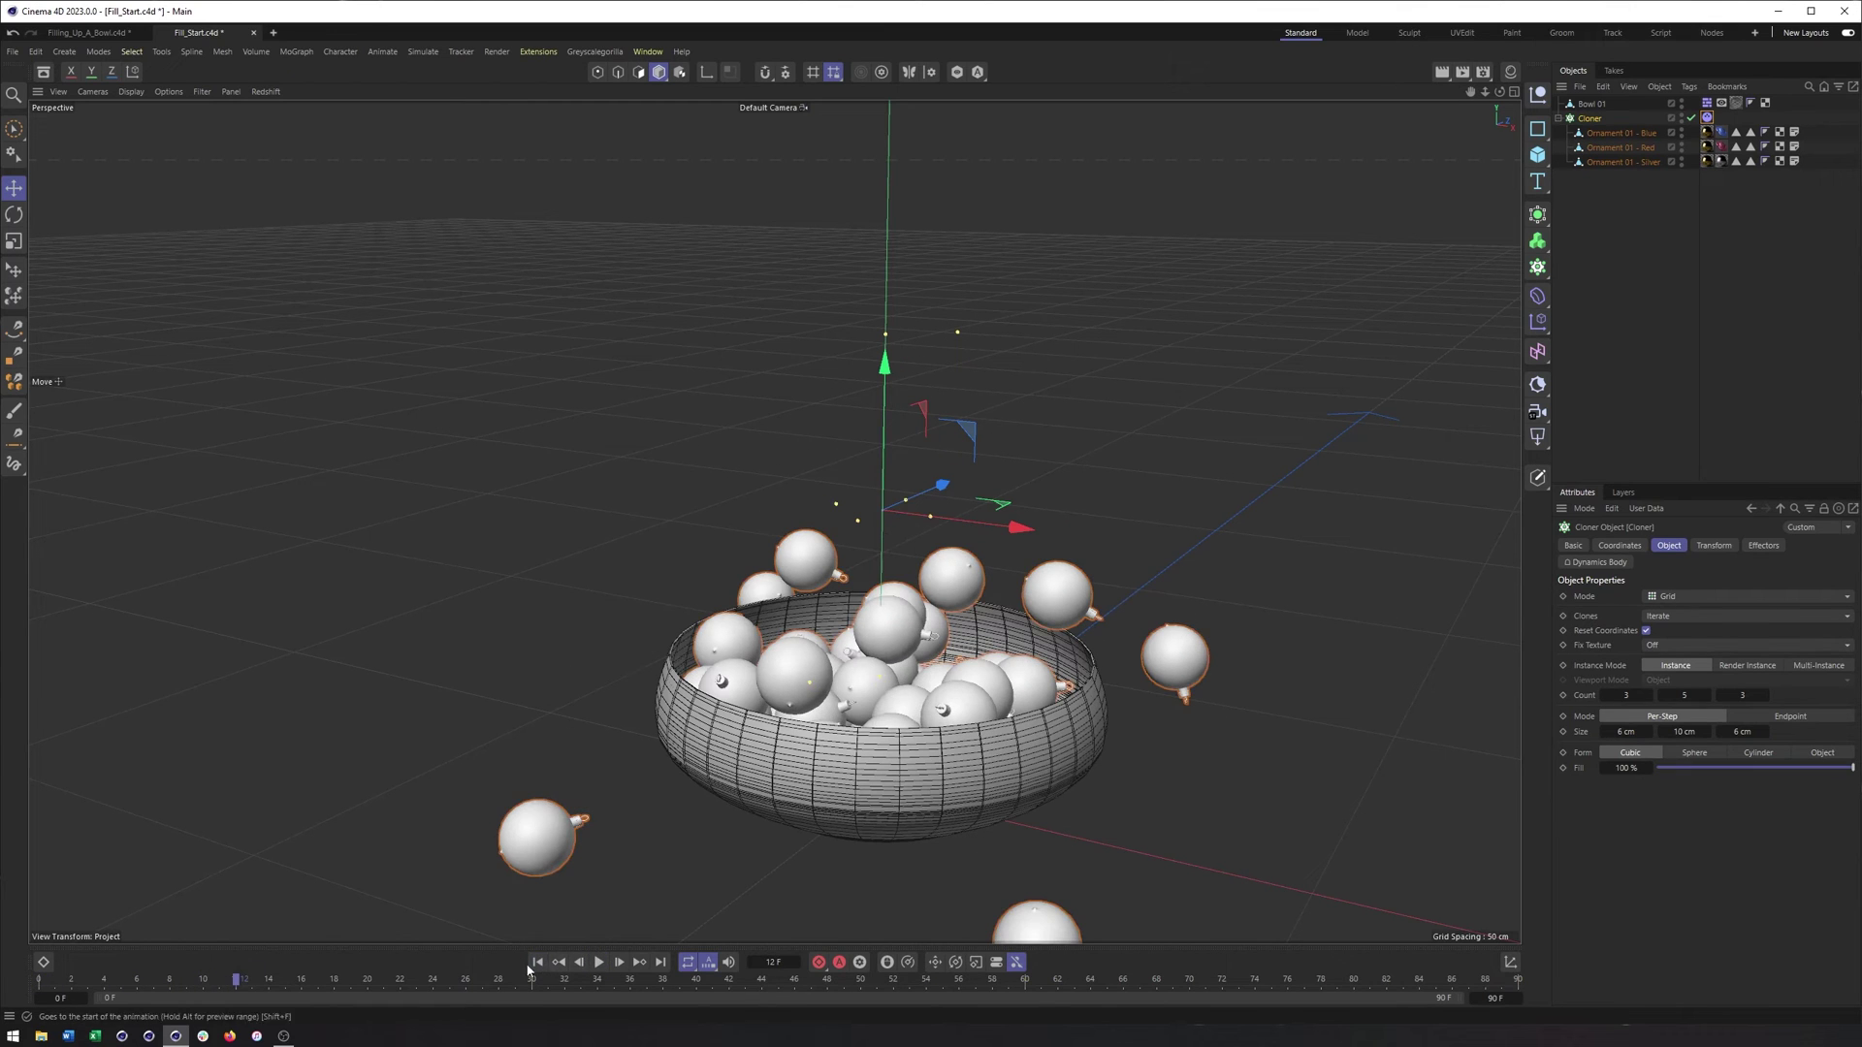
pyautogui.hotkey('shift', 'f')
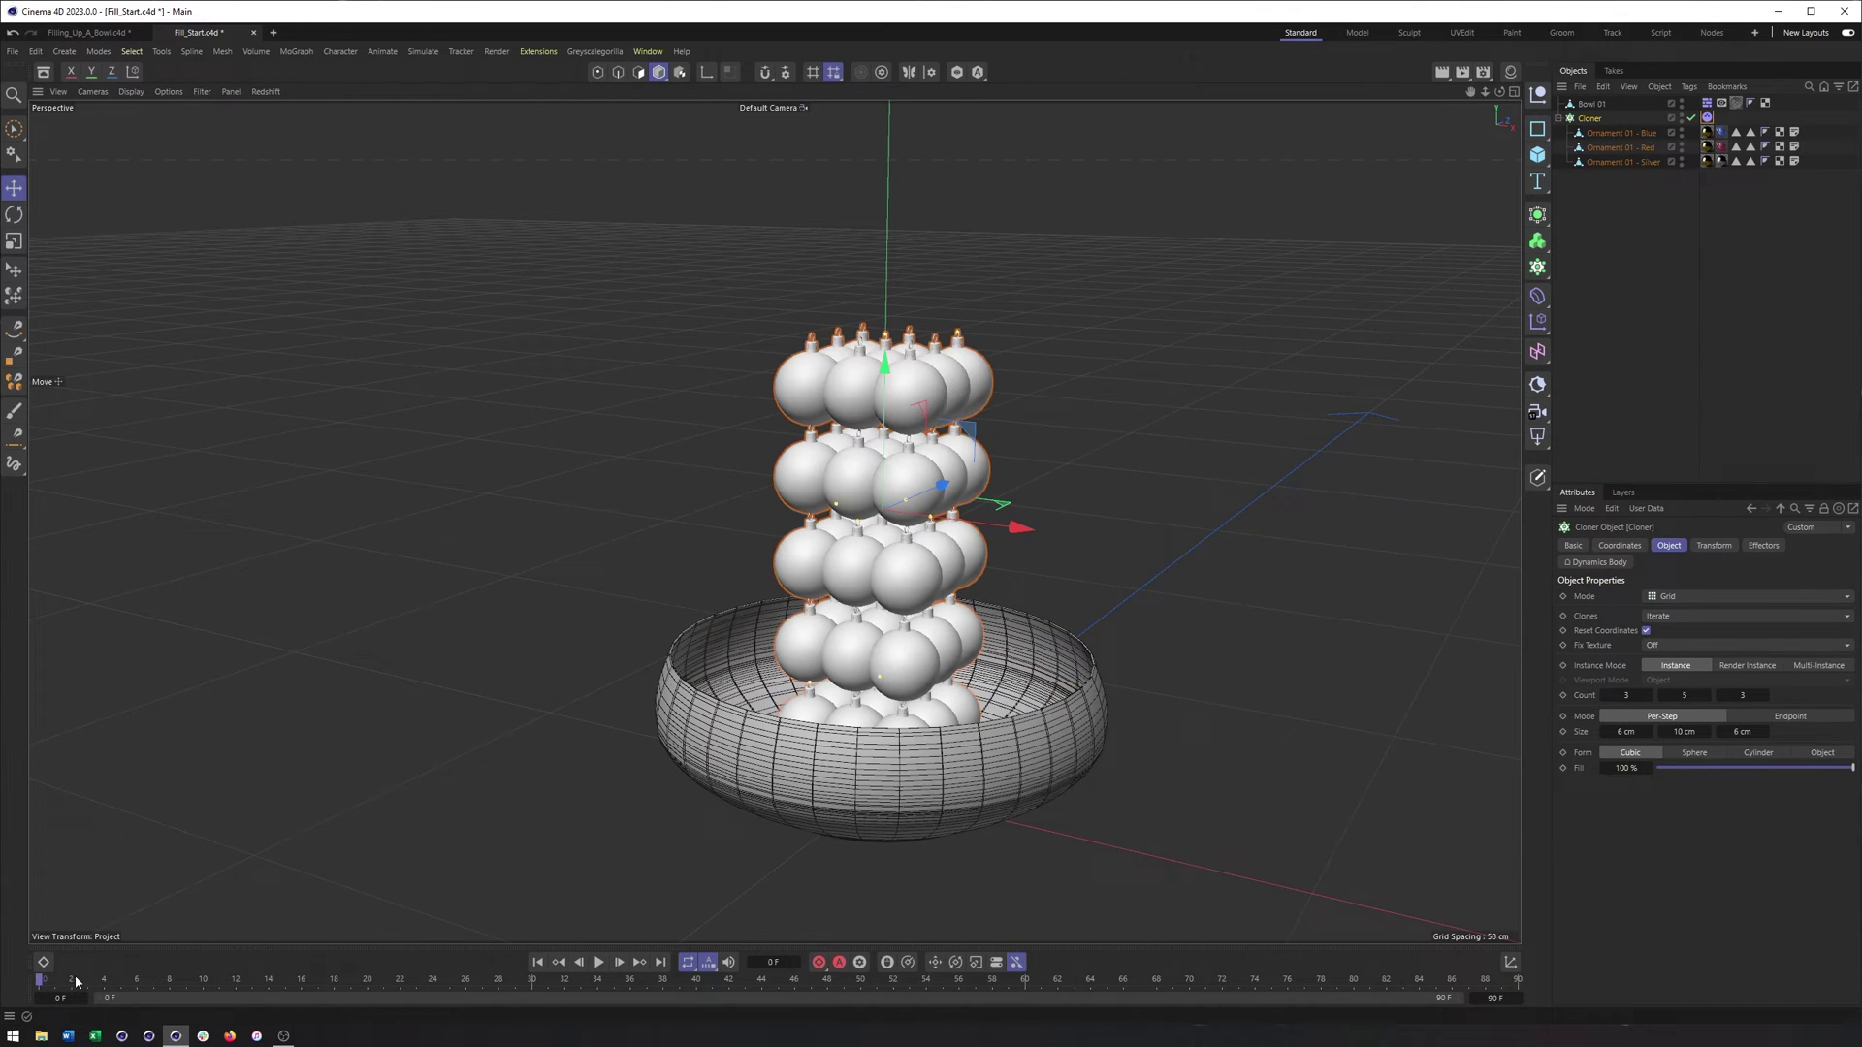
pyautogui.moveTo(70, 979); pyautogui.dragTo(1009, 992)
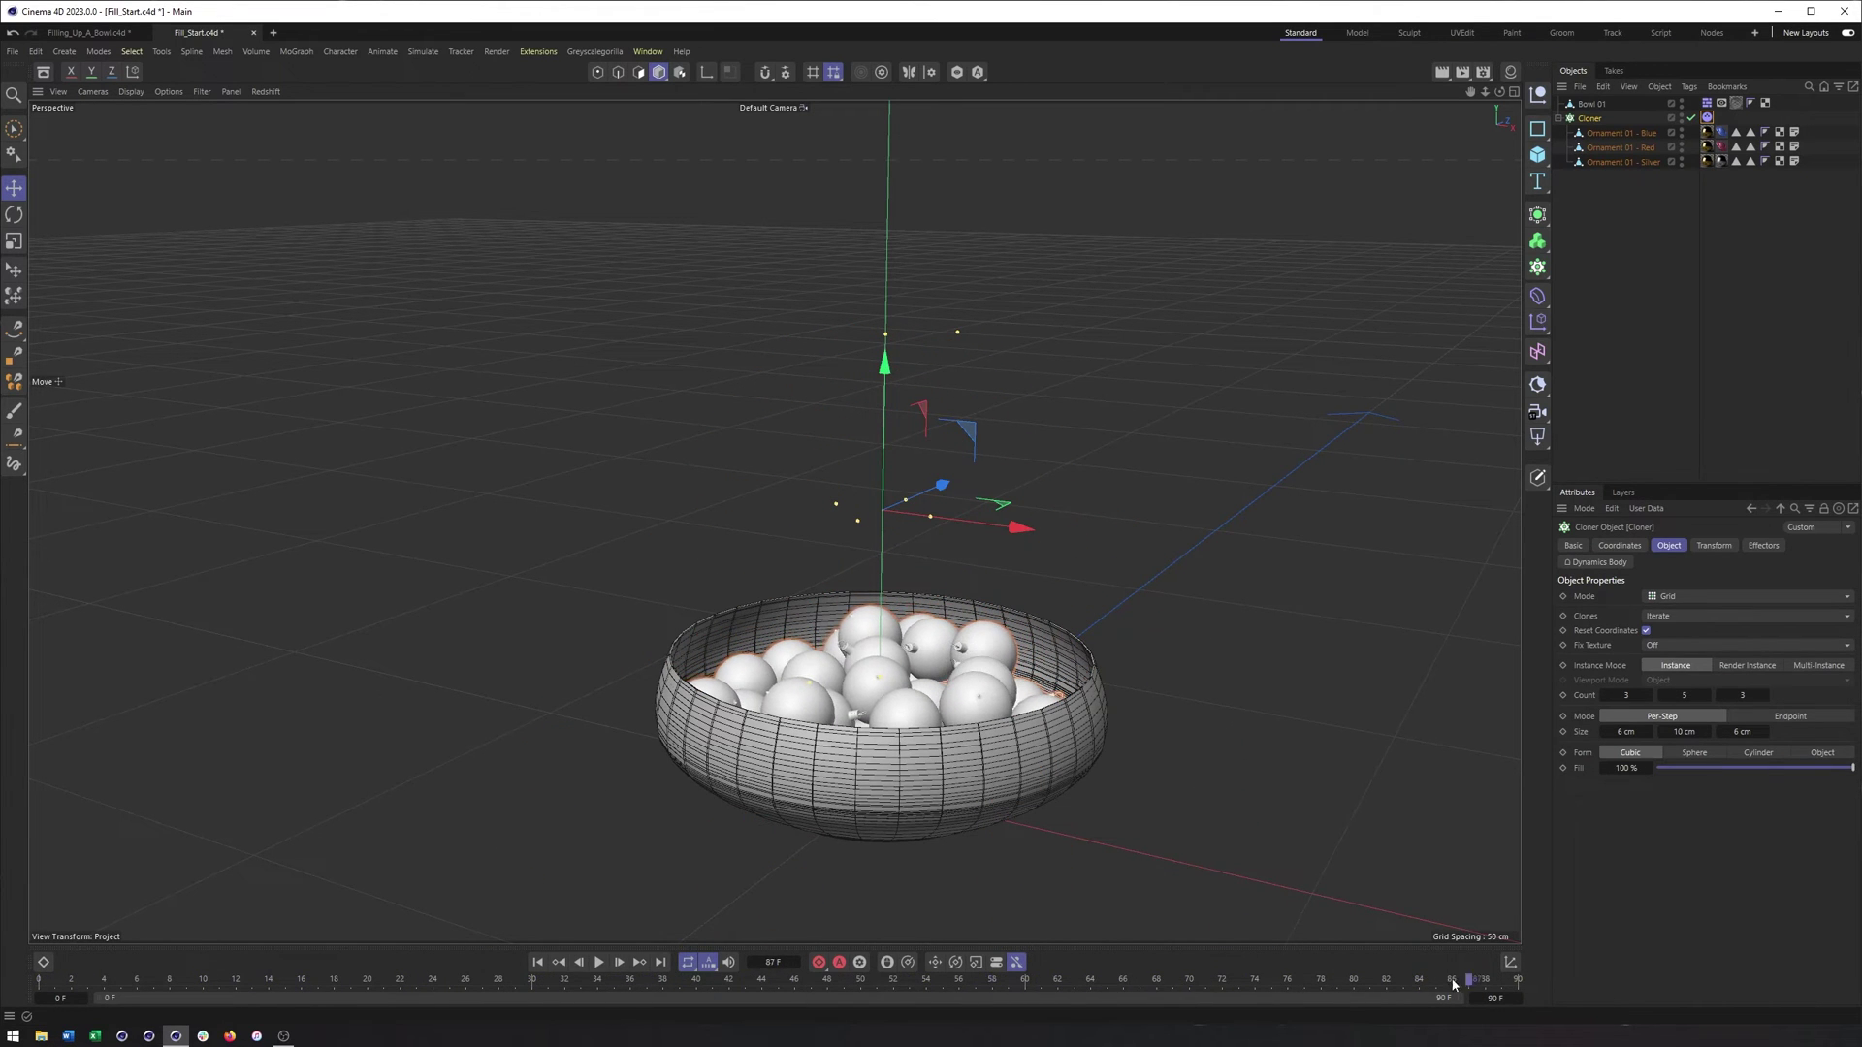
# Set the Cloner grid's X and Z sizes to 9 cm per step and replay the simulation from the start
pyautogui.click(537, 962)
pyautogui.click(598, 962)
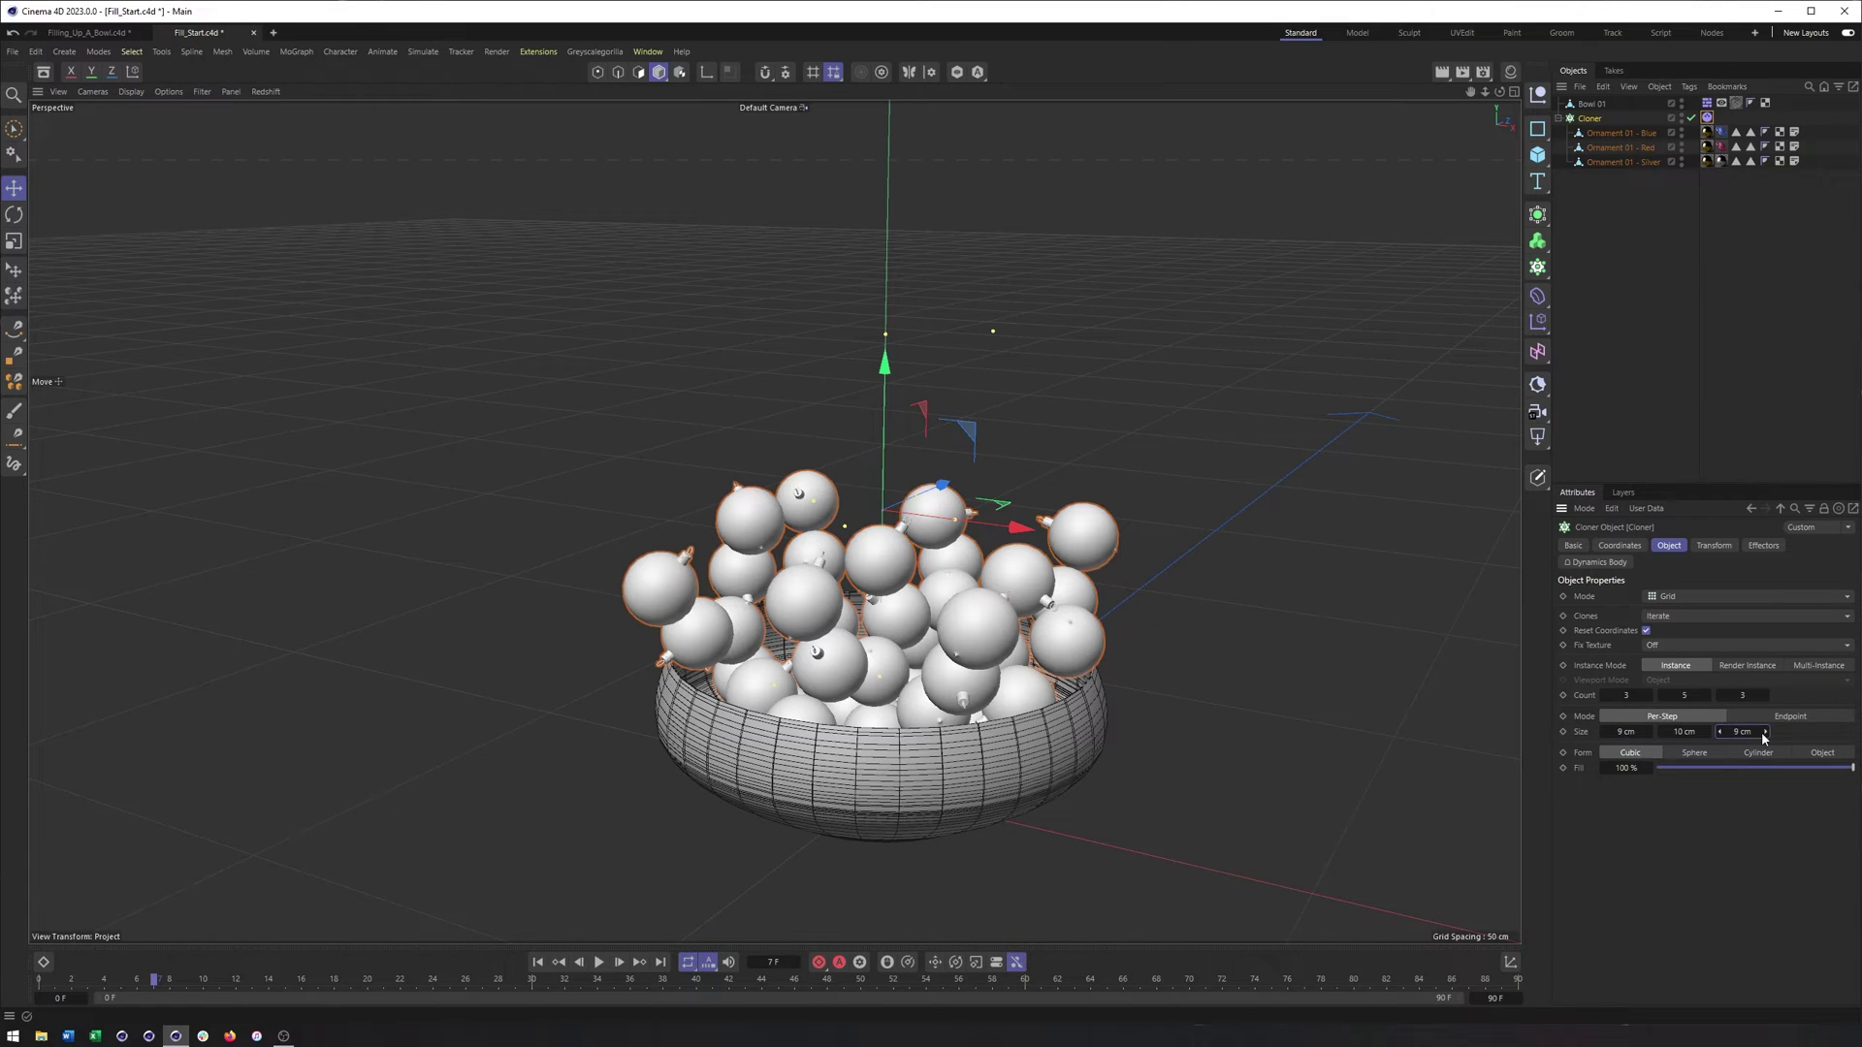
pyautogui.click(537, 962)
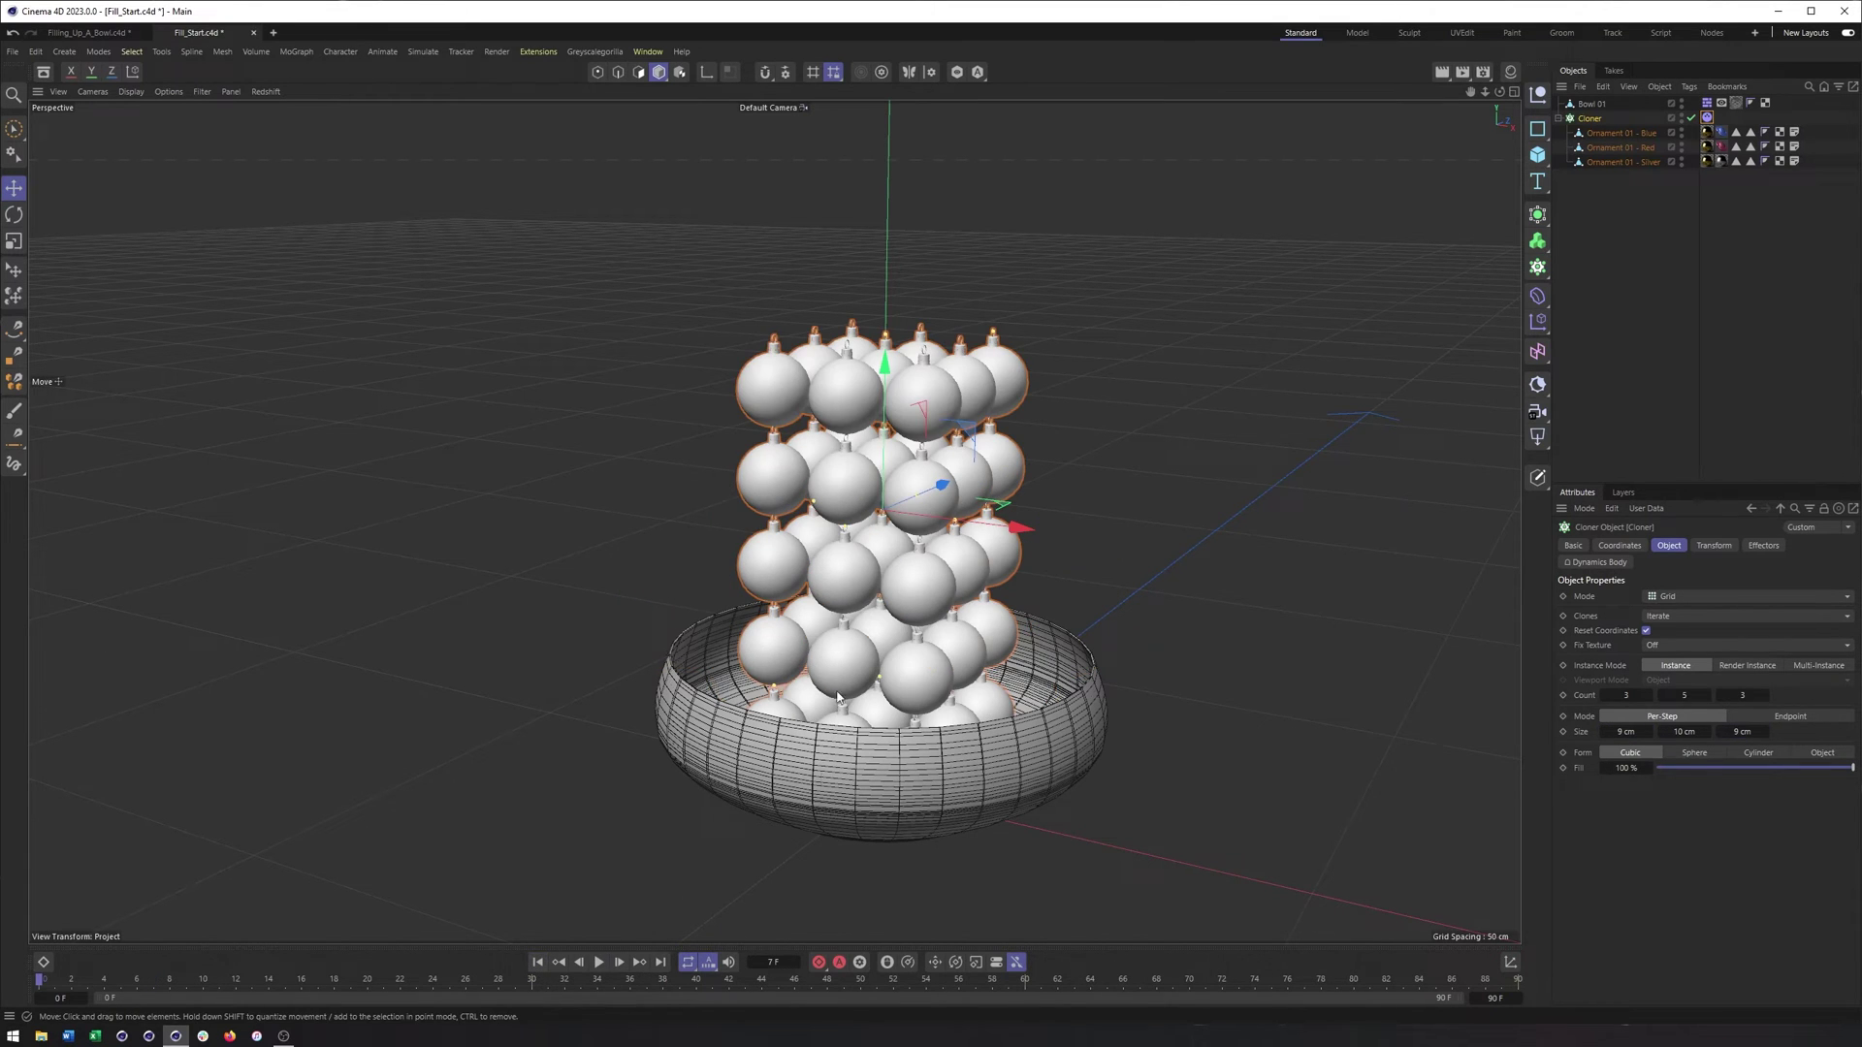
pyautogui.click(599, 962)
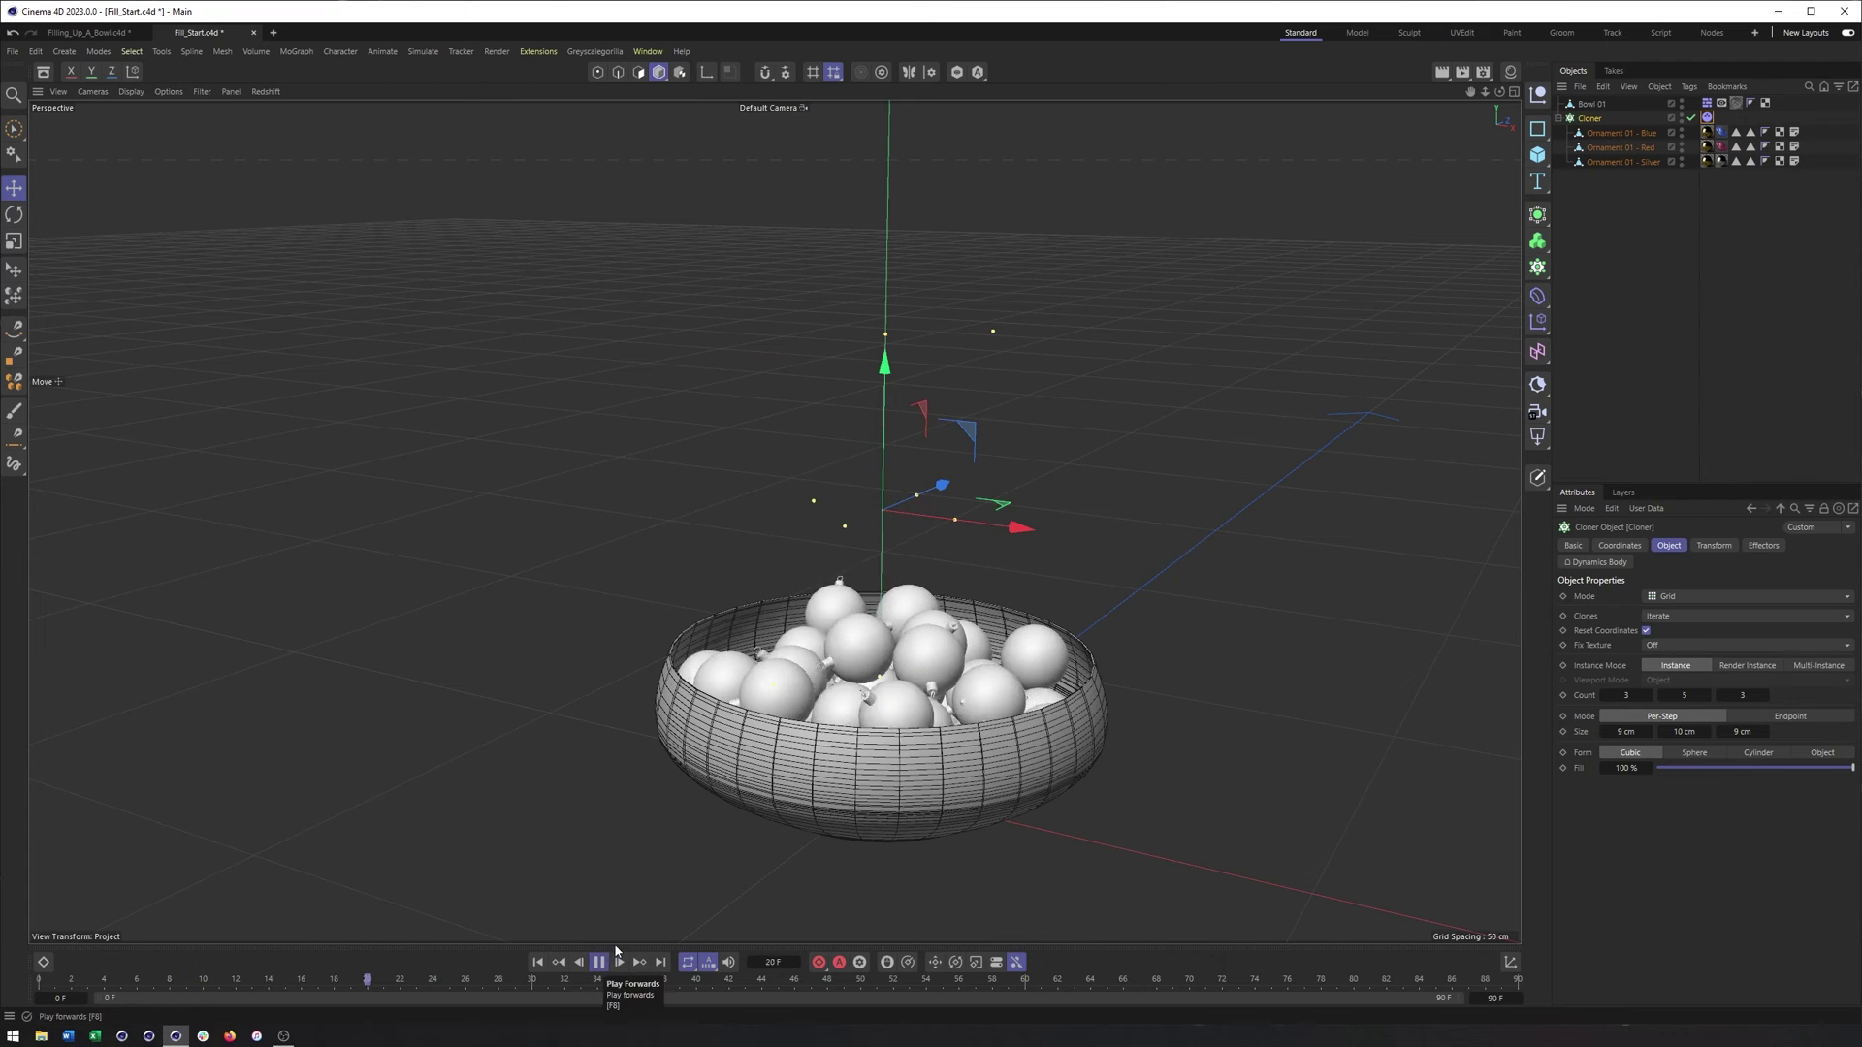
# Set the Cloner's Y count to 7, check the fuller bowl and stop playback
pyautogui.click(1709, 695)
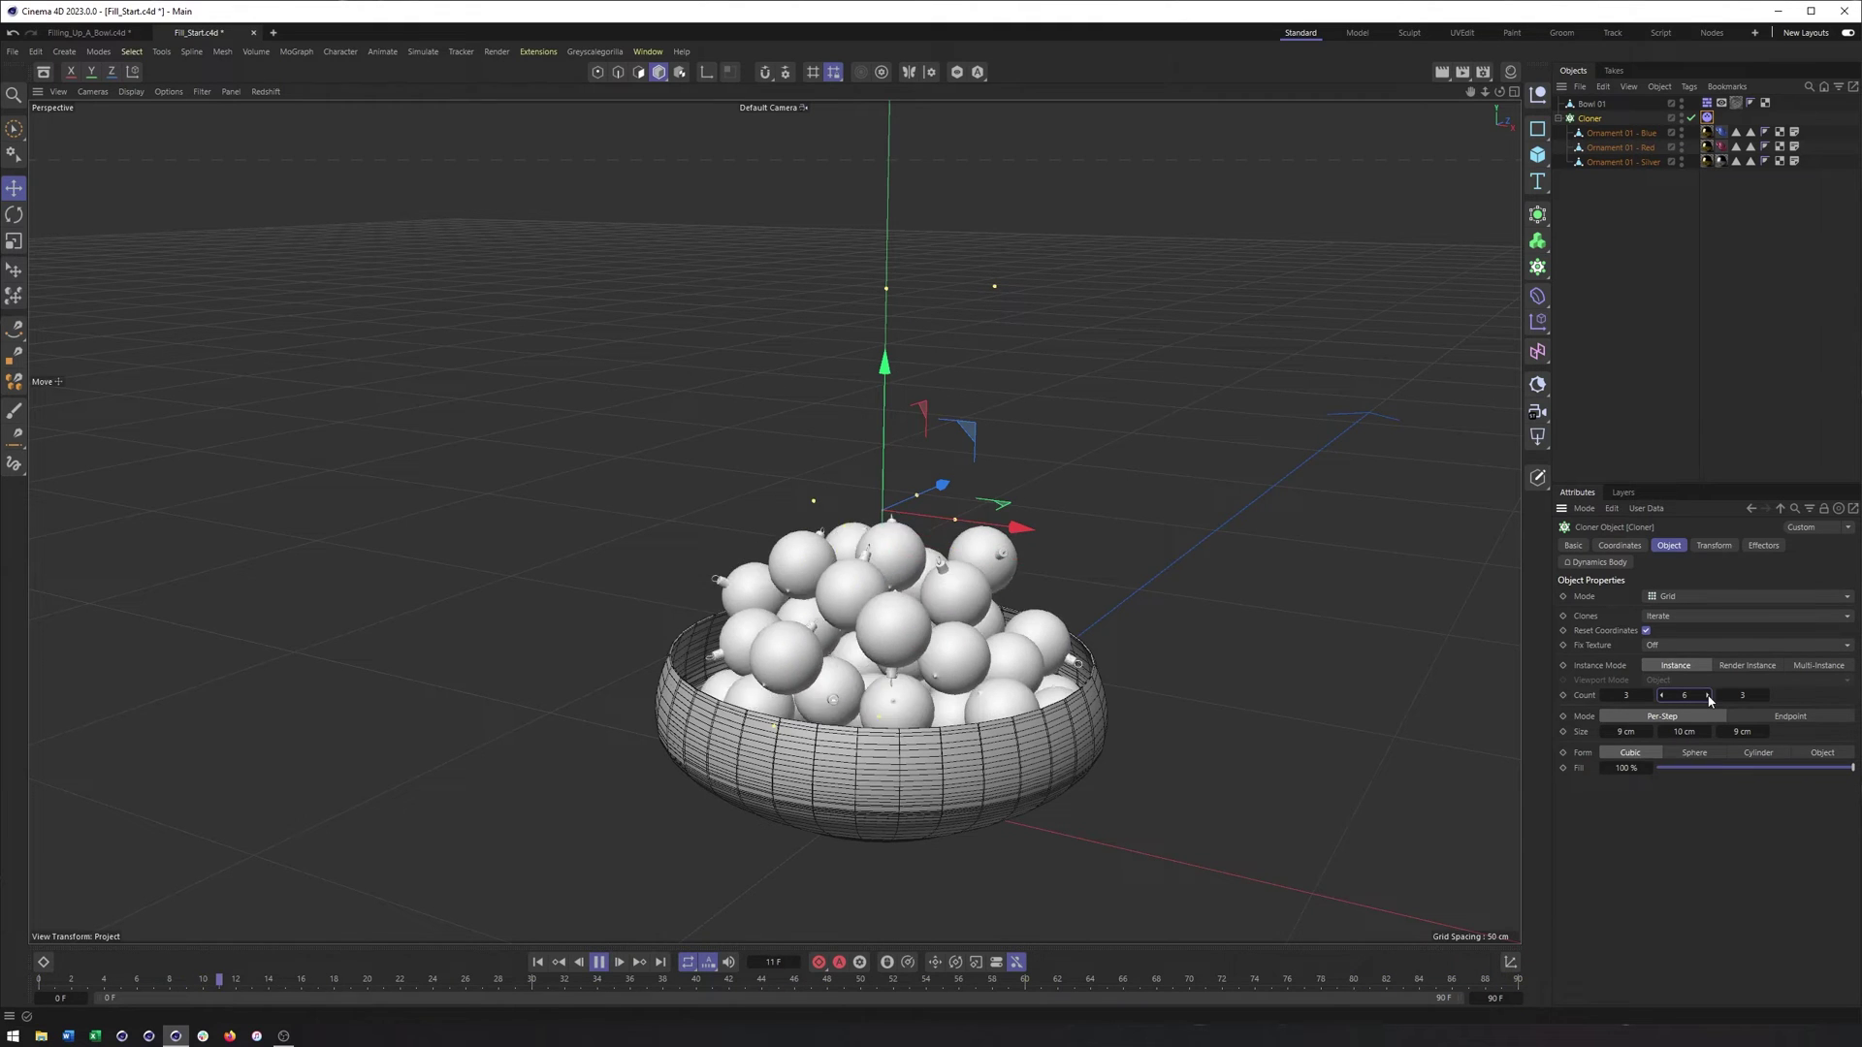
pyautogui.click(1709, 696)
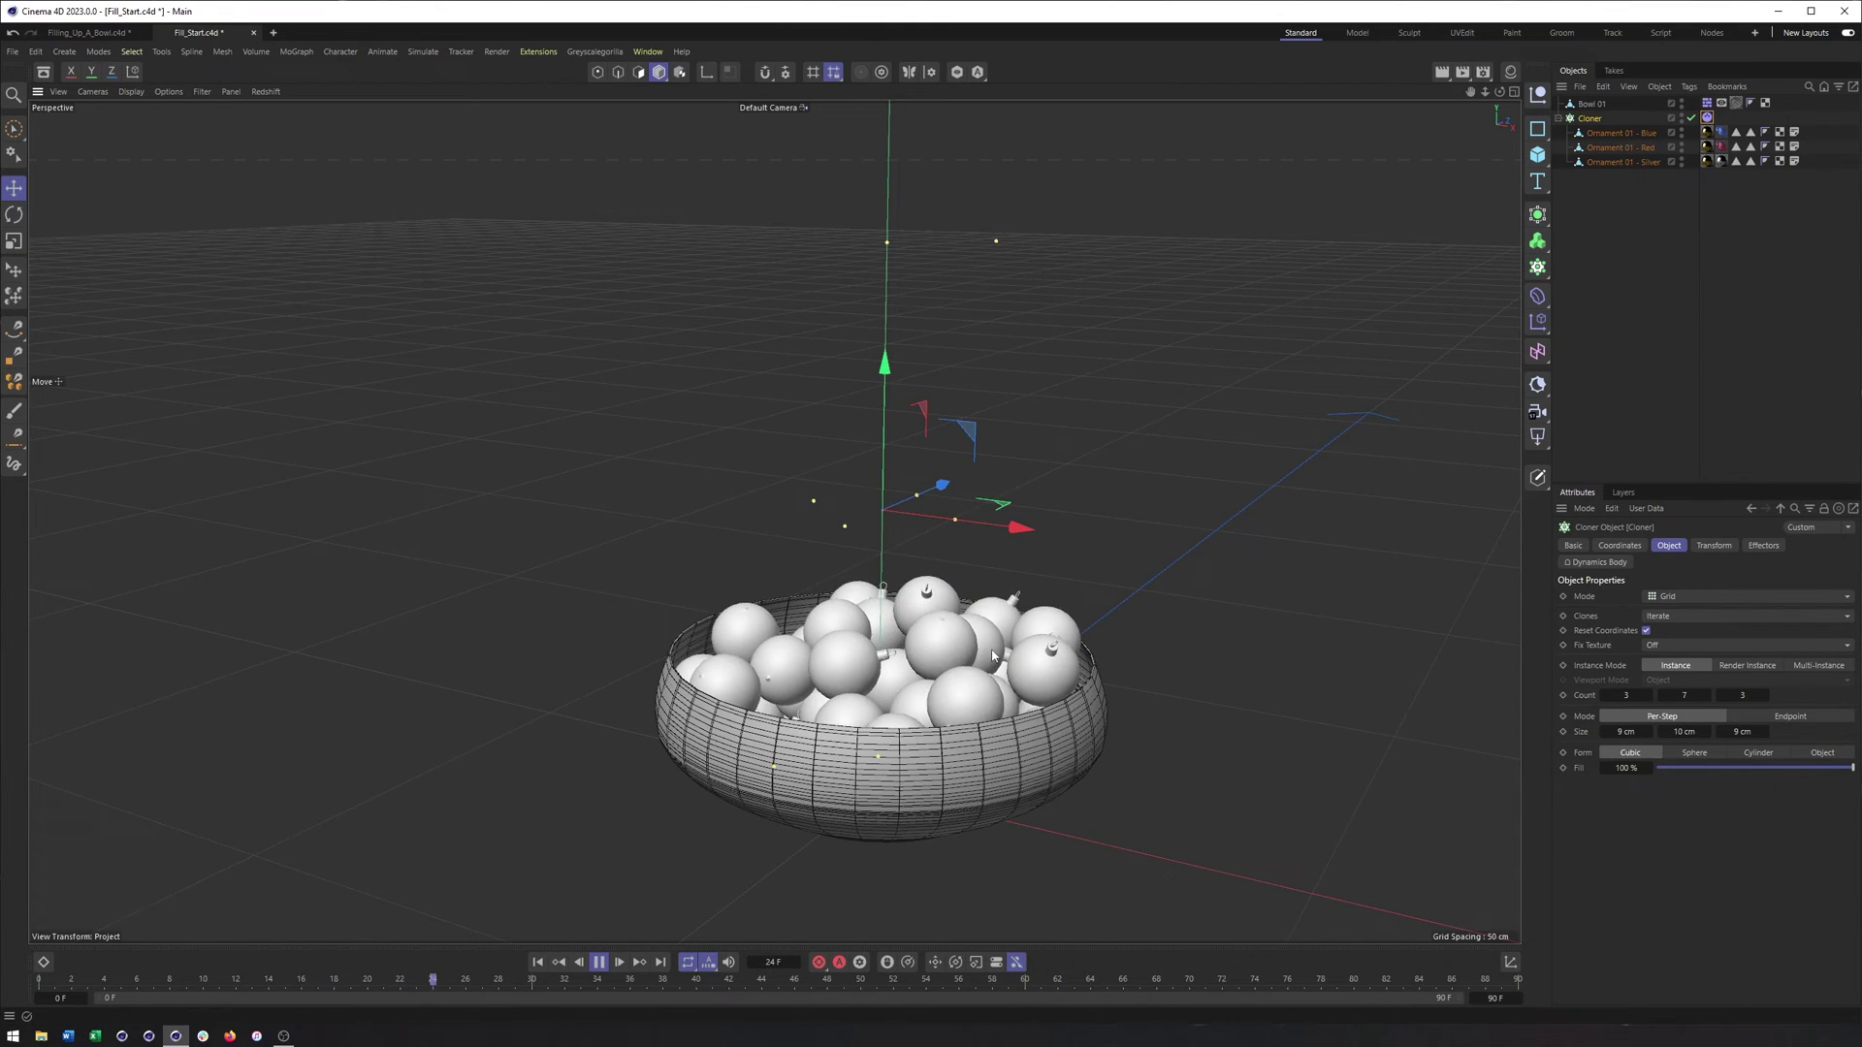
pyautogui.keyDown('alt'); pyautogui.moveTo(873, 679); pyautogui.dragTo(959, 638); pyautogui.keyUp('alt')
pyautogui.keyDown('alt'); pyautogui.moveTo(960, 637); pyautogui.dragTo(680, 900, button='right'); pyautogui.keyUp('alt')
pyautogui.click(598, 962)
pyautogui.keyDown('alt'); pyautogui.moveTo(1037, 710); pyautogui.dragTo(1031, 632, button='middle'); pyautogui.keyUp('alt')
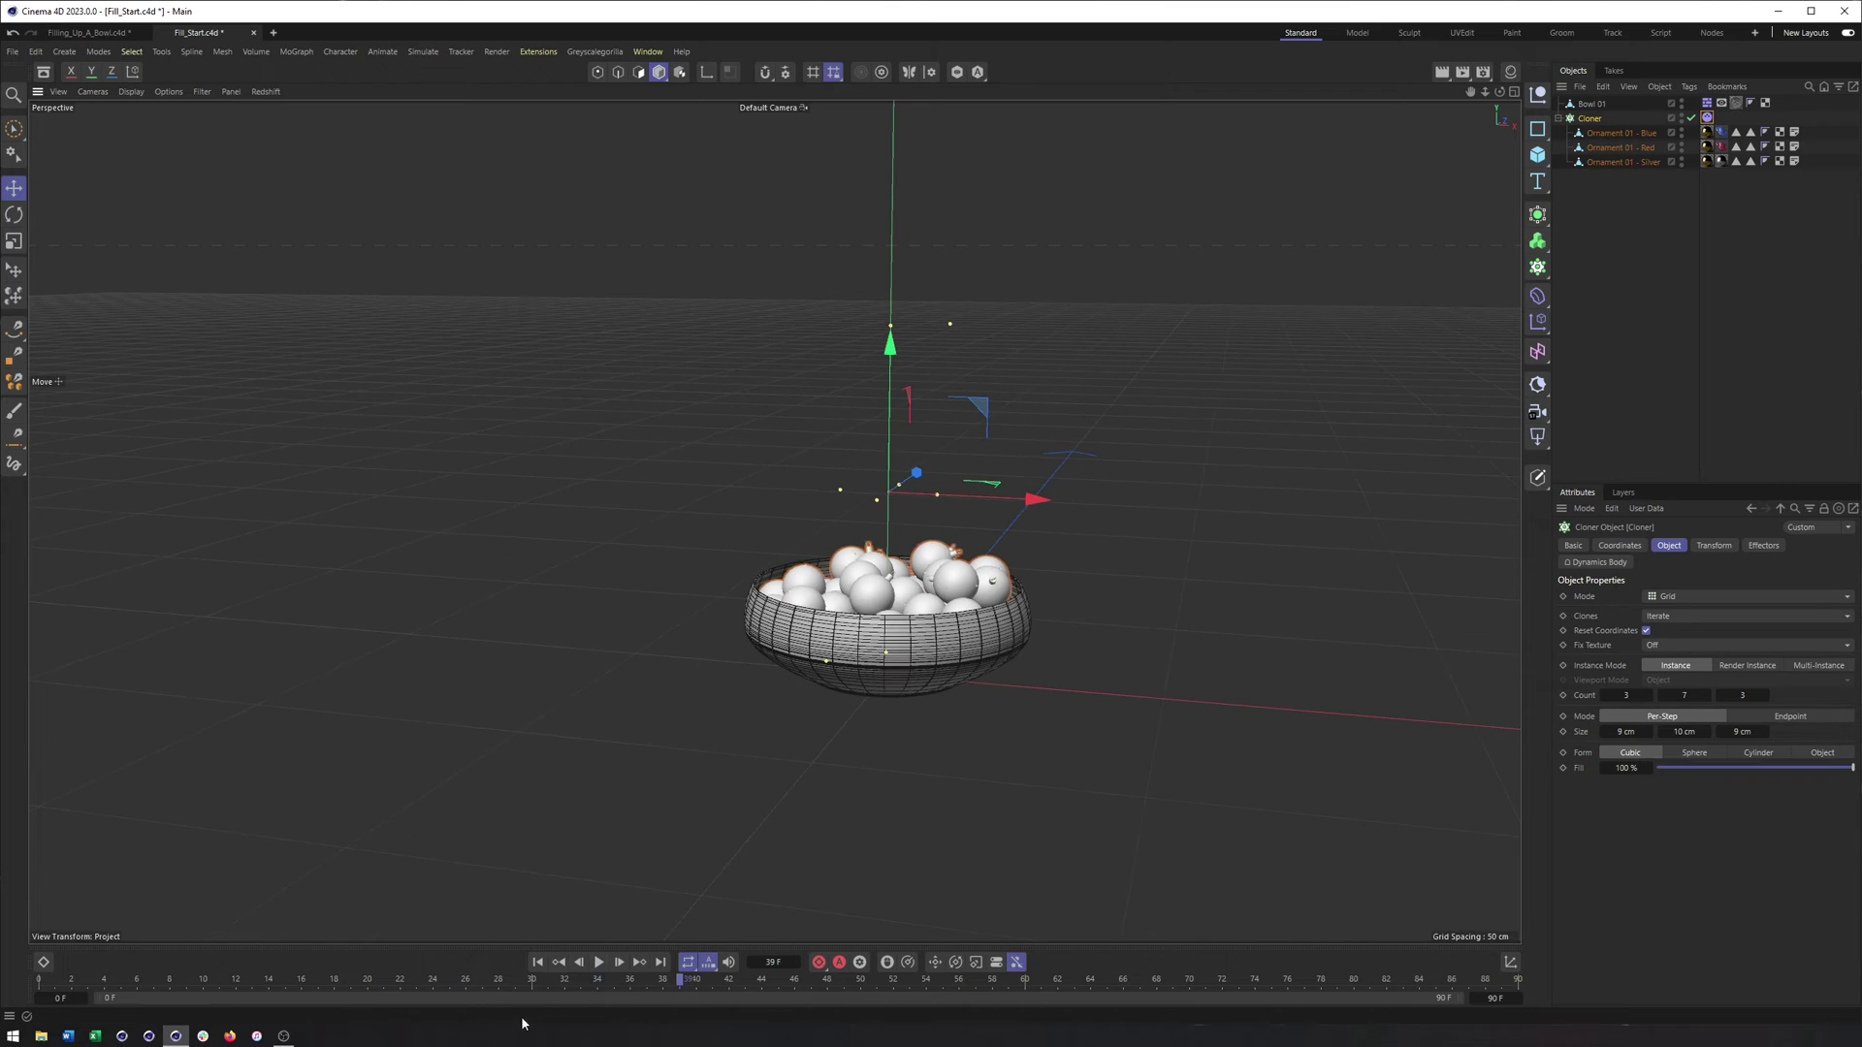
# Raise the ornament stack at the first frame so its lowest row sits just inside the bowl, and replay the simulation
pyautogui.click(538, 964)
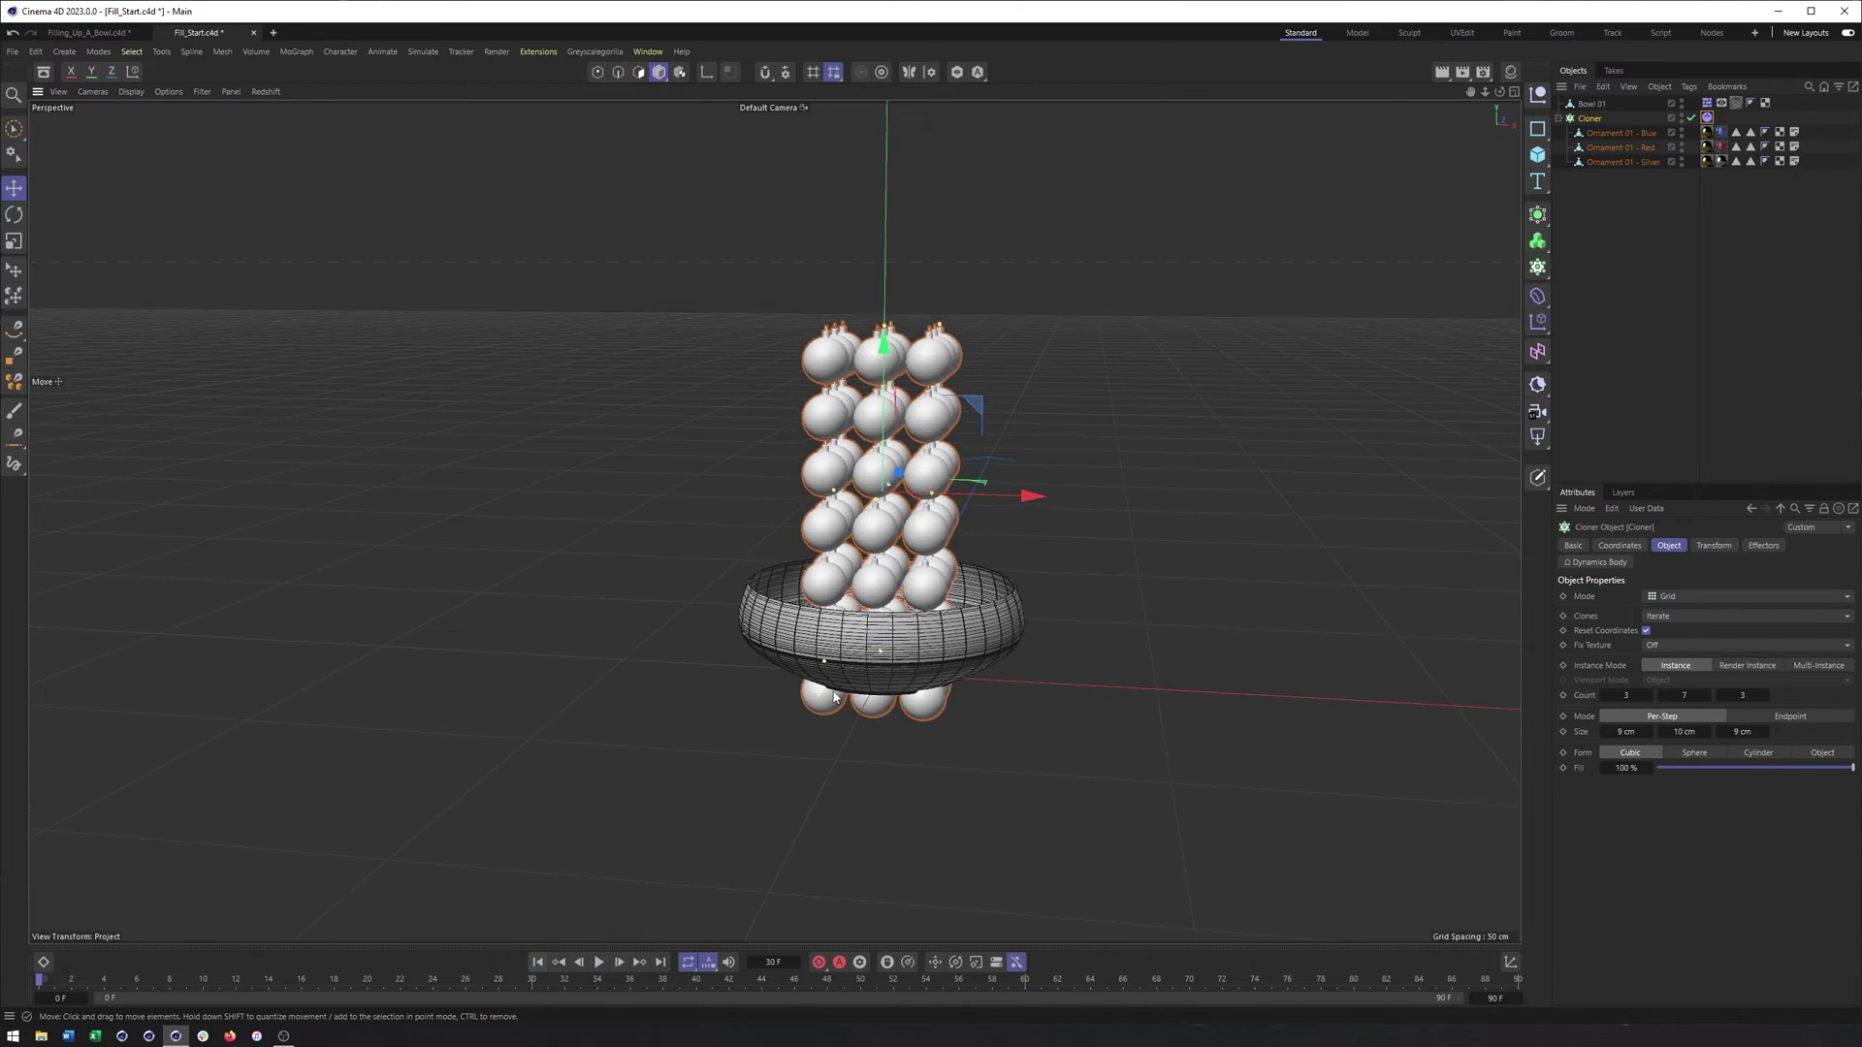
pyautogui.moveTo(866, 407); pyautogui.dragTo(923, 314)
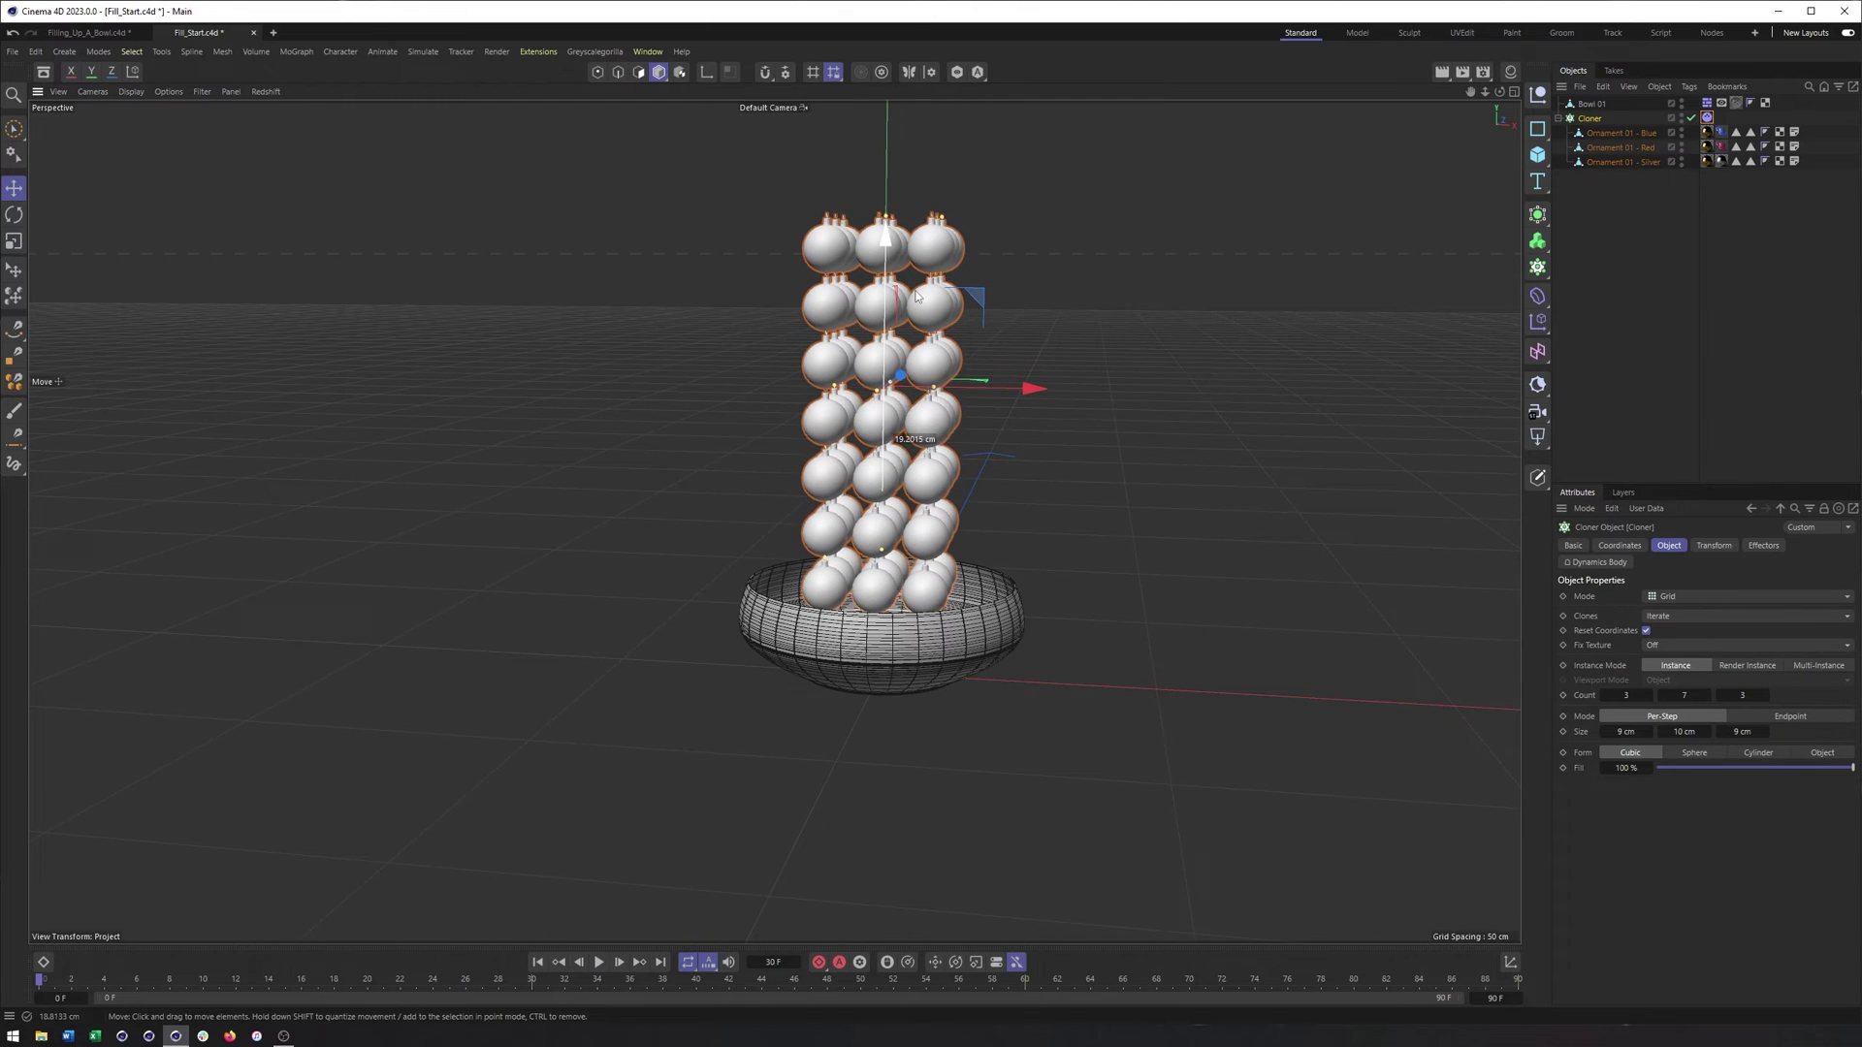
pyautogui.keyDown('alt'); pyautogui.moveTo(912, 426); pyautogui.dragTo(876, 550); pyautogui.keyUp('alt')
pyautogui.keyDown('alt'); pyautogui.moveTo(876, 550); pyautogui.dragTo(974, 529, button='right'); pyautogui.keyUp('alt')
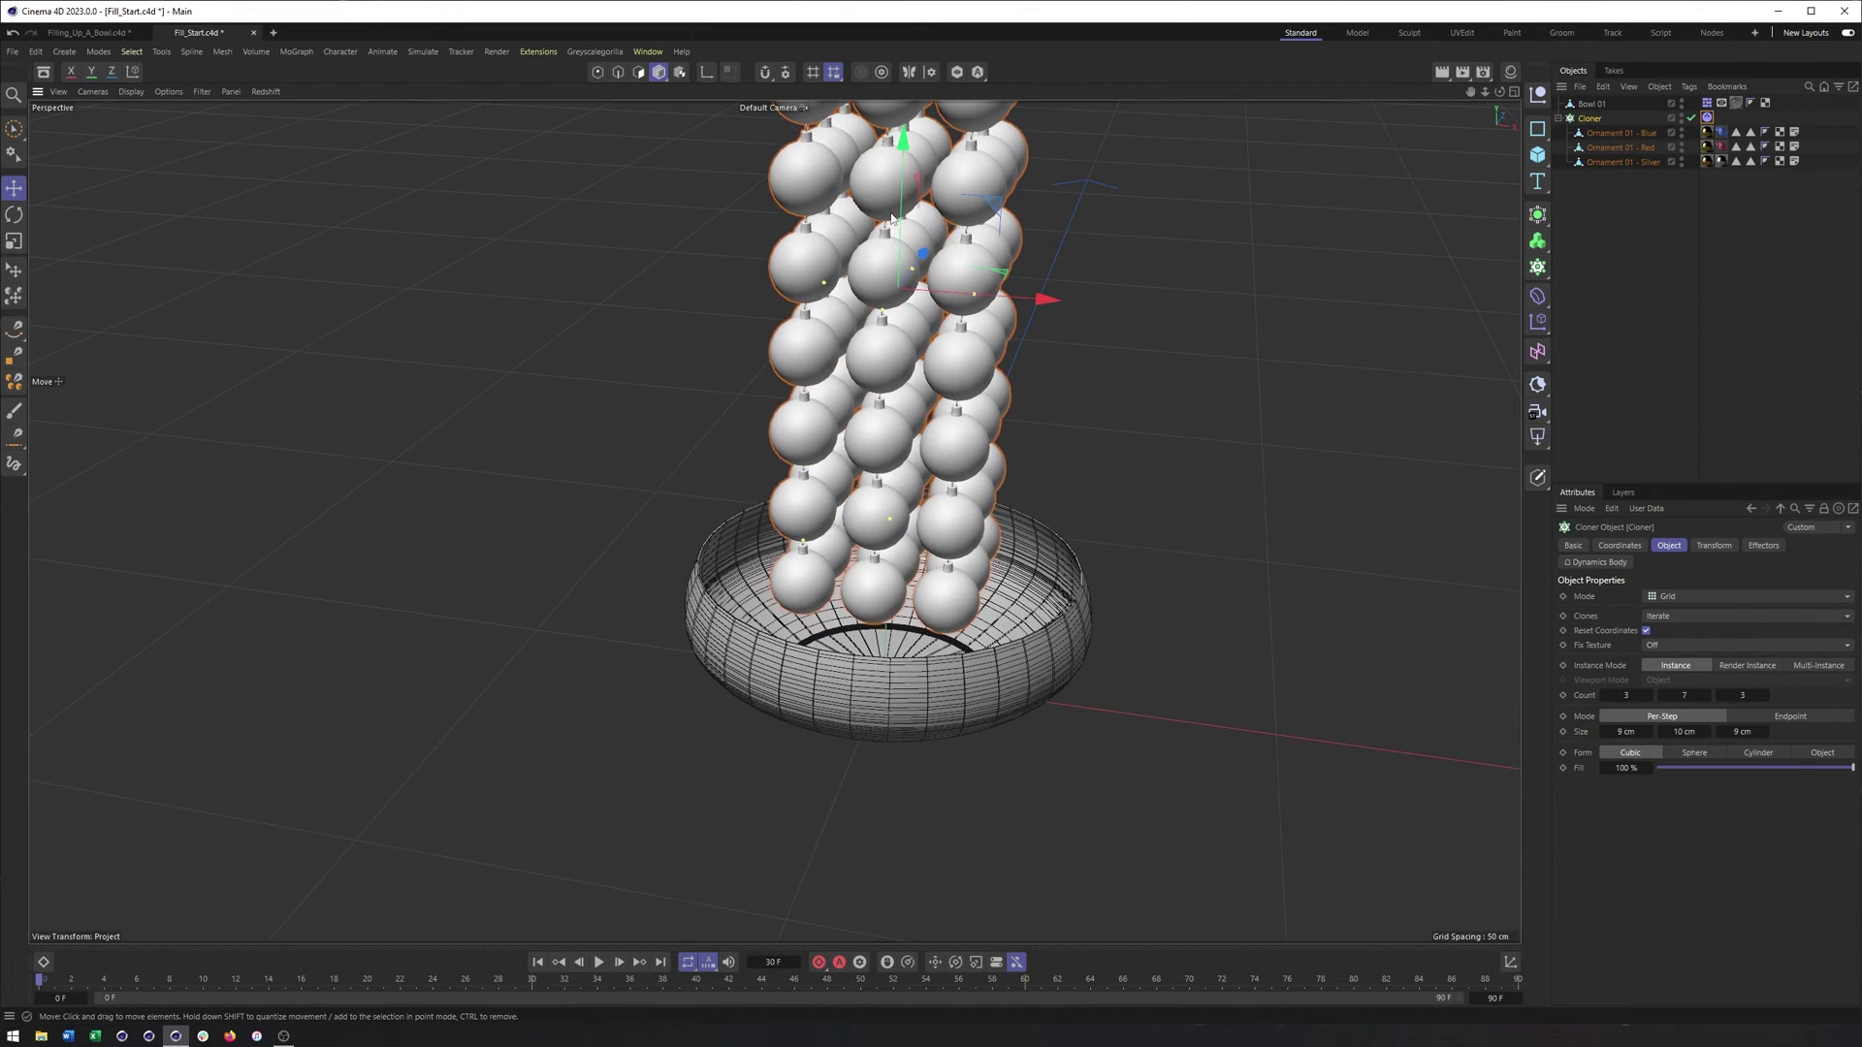
pyautogui.moveTo(898, 202); pyautogui.dragTo(896, 254)
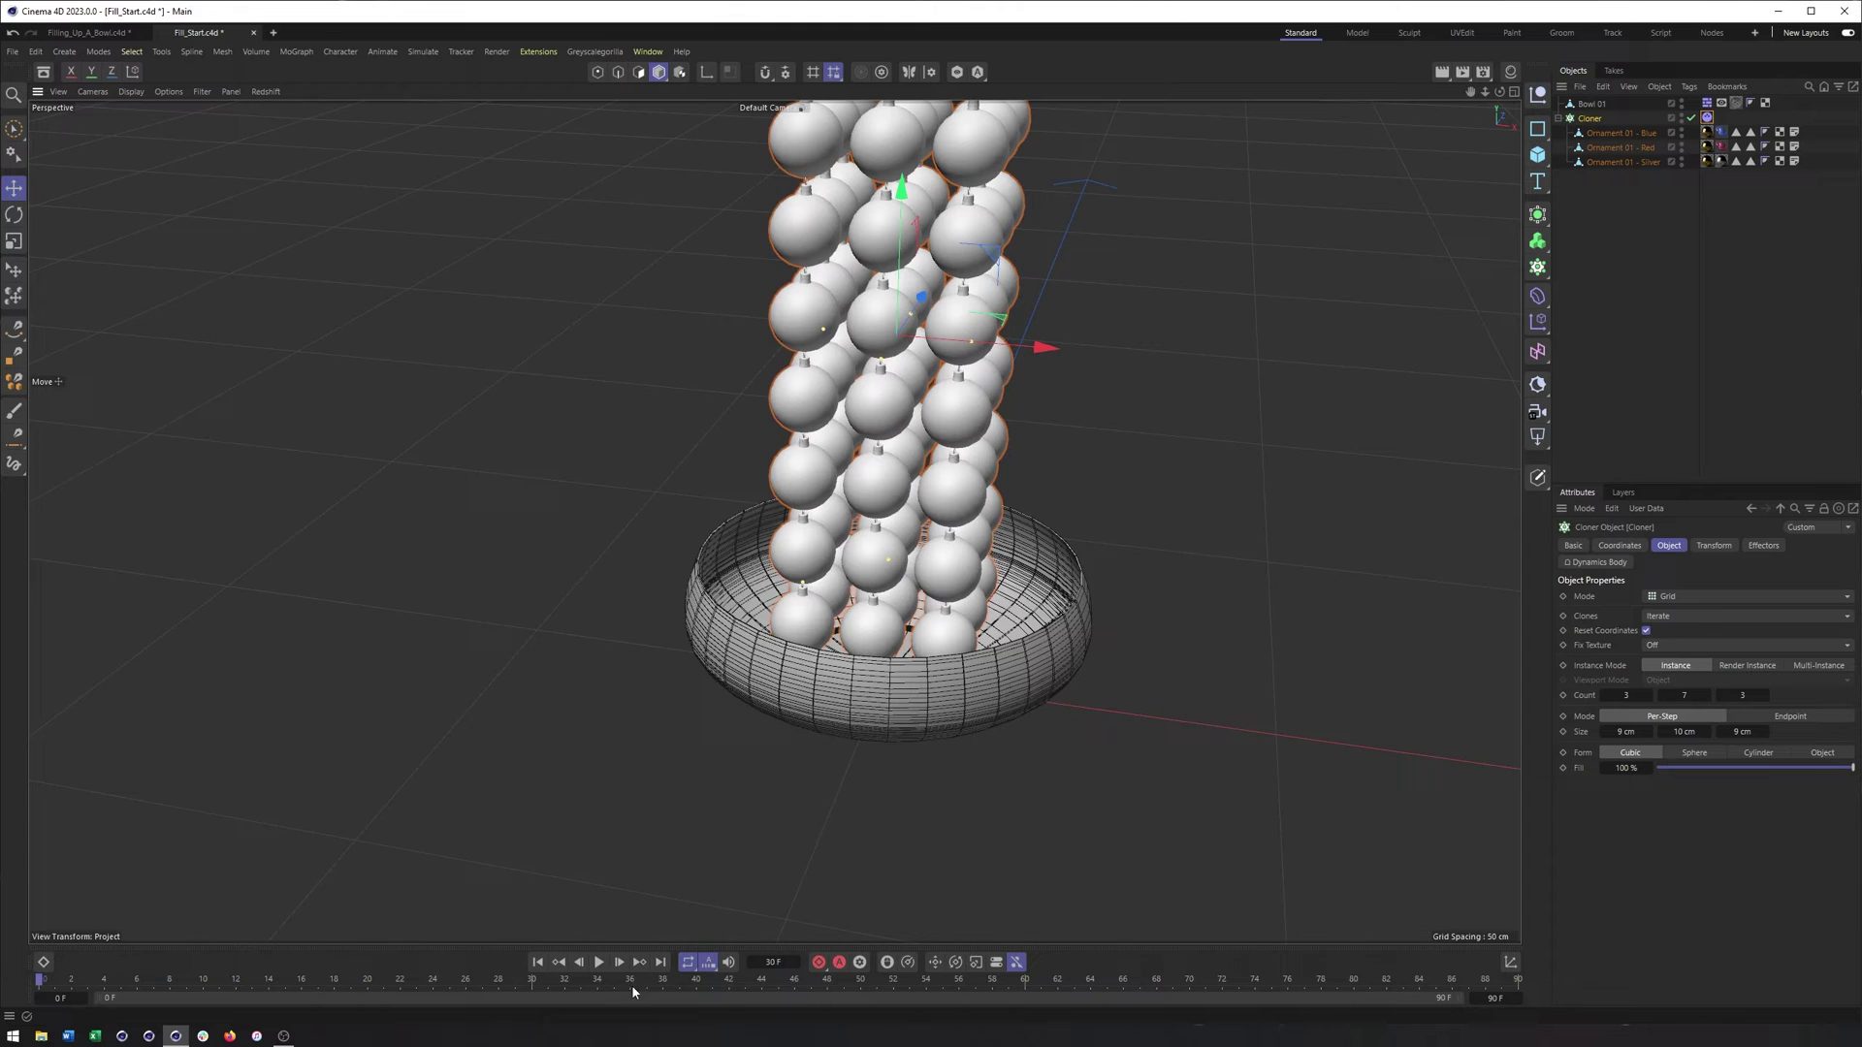
pyautogui.click(601, 969)
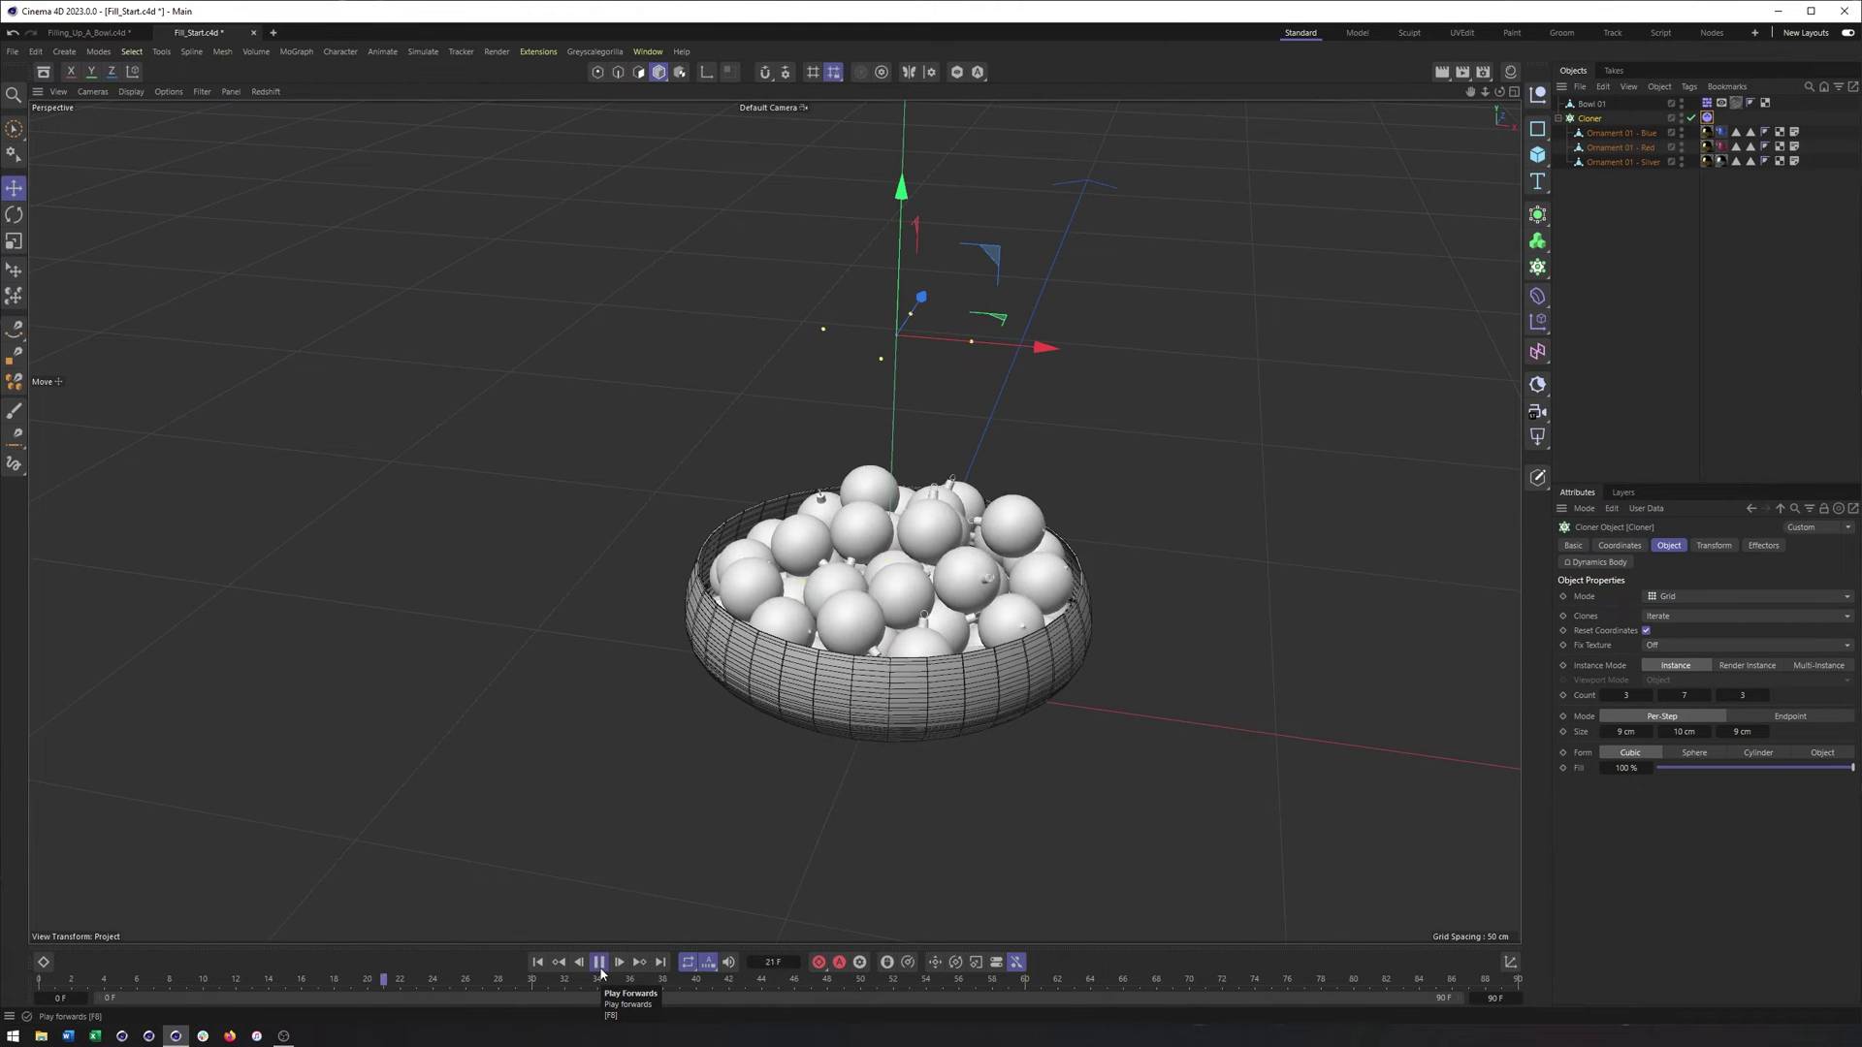
pyautogui.click(600, 969)
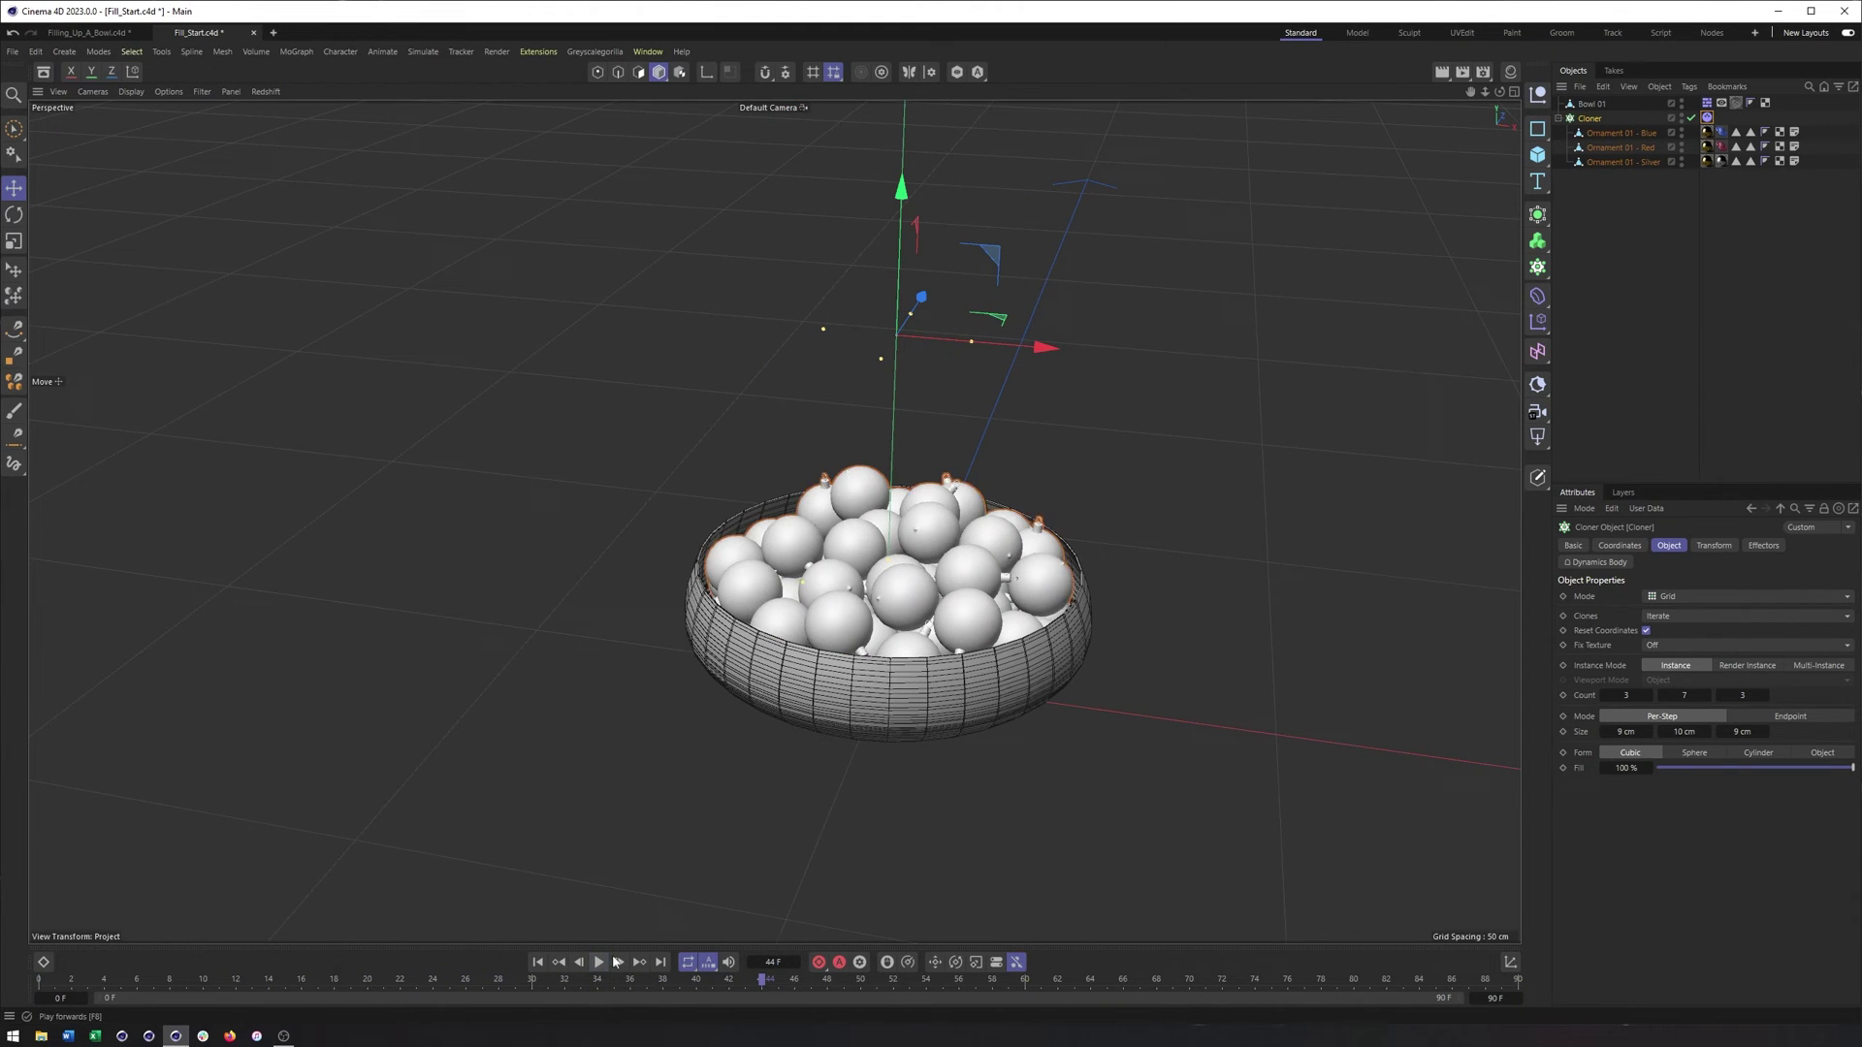
# Set the Cloner's Y count to 8 and replay the simulation from the start, checking for ornaments that spill out of the bowl
pyautogui.keyDown('alt'); pyautogui.moveTo(981, 632); pyautogui.dragTo(994, 612); pyautogui.keyUp('alt')
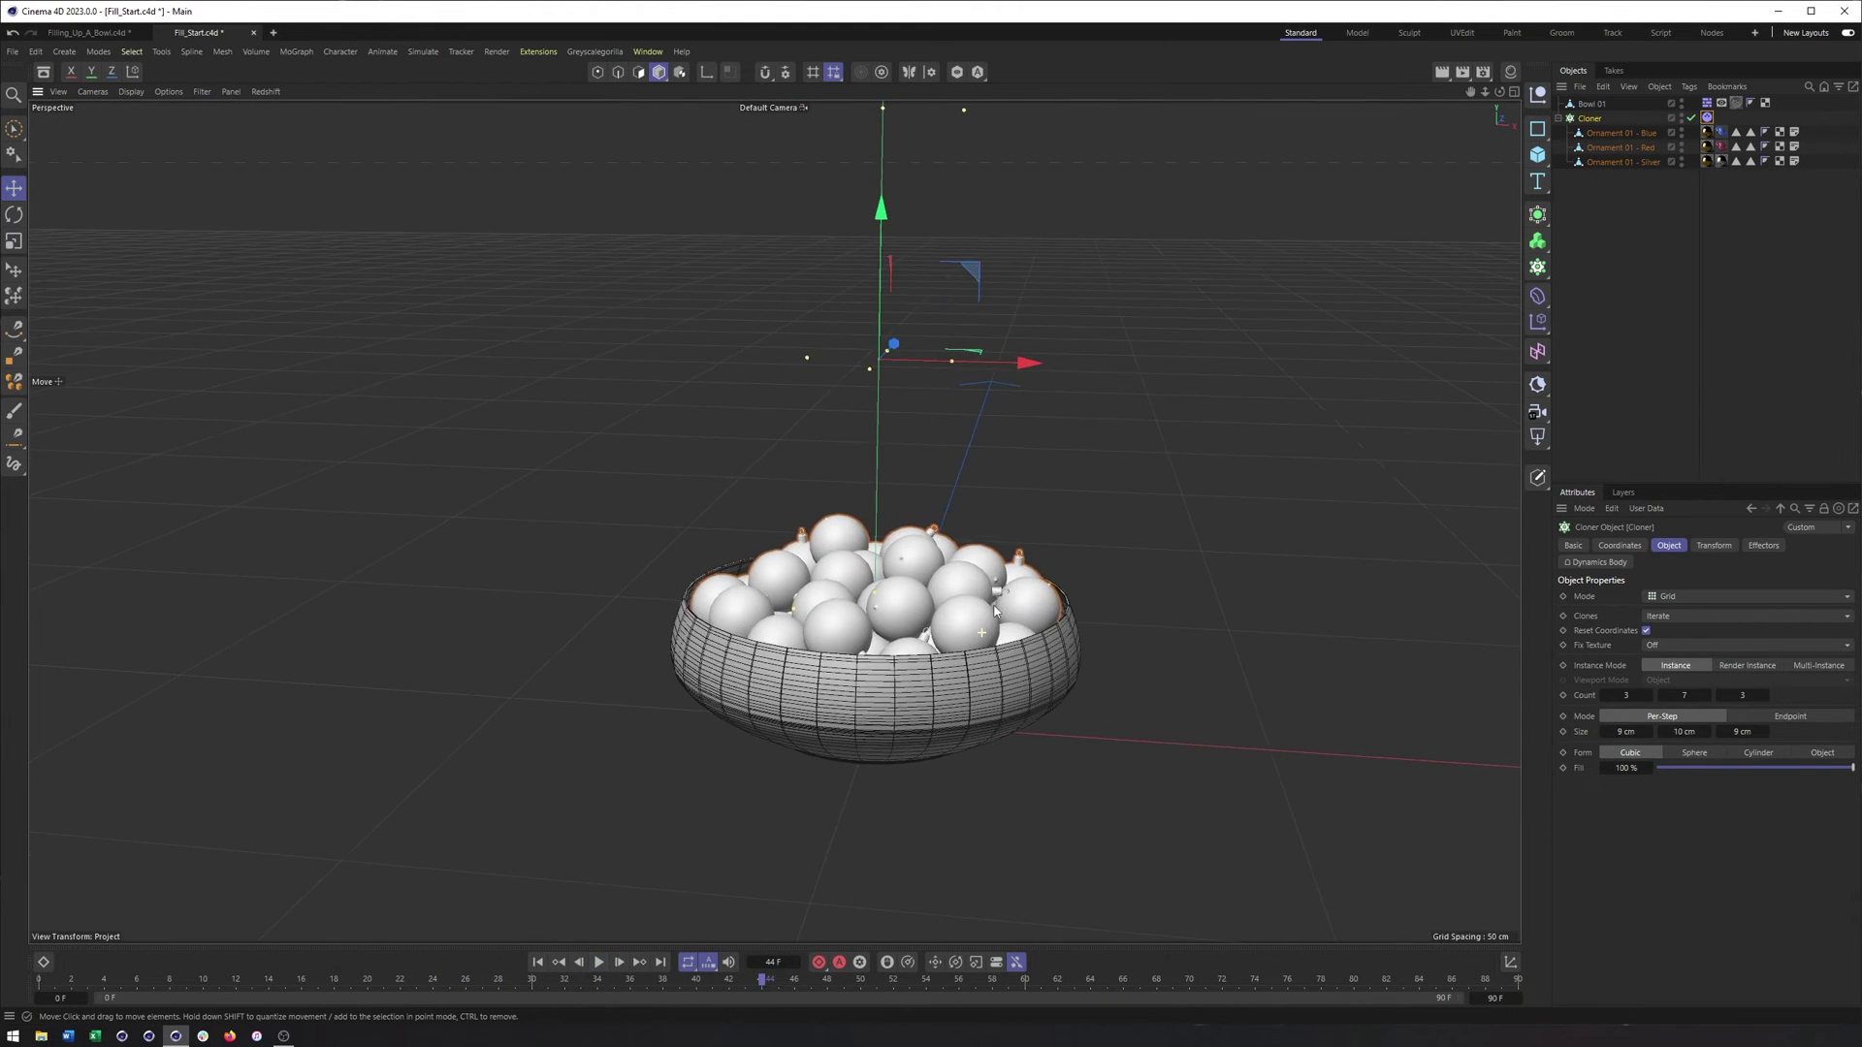
pyautogui.click(1707, 698)
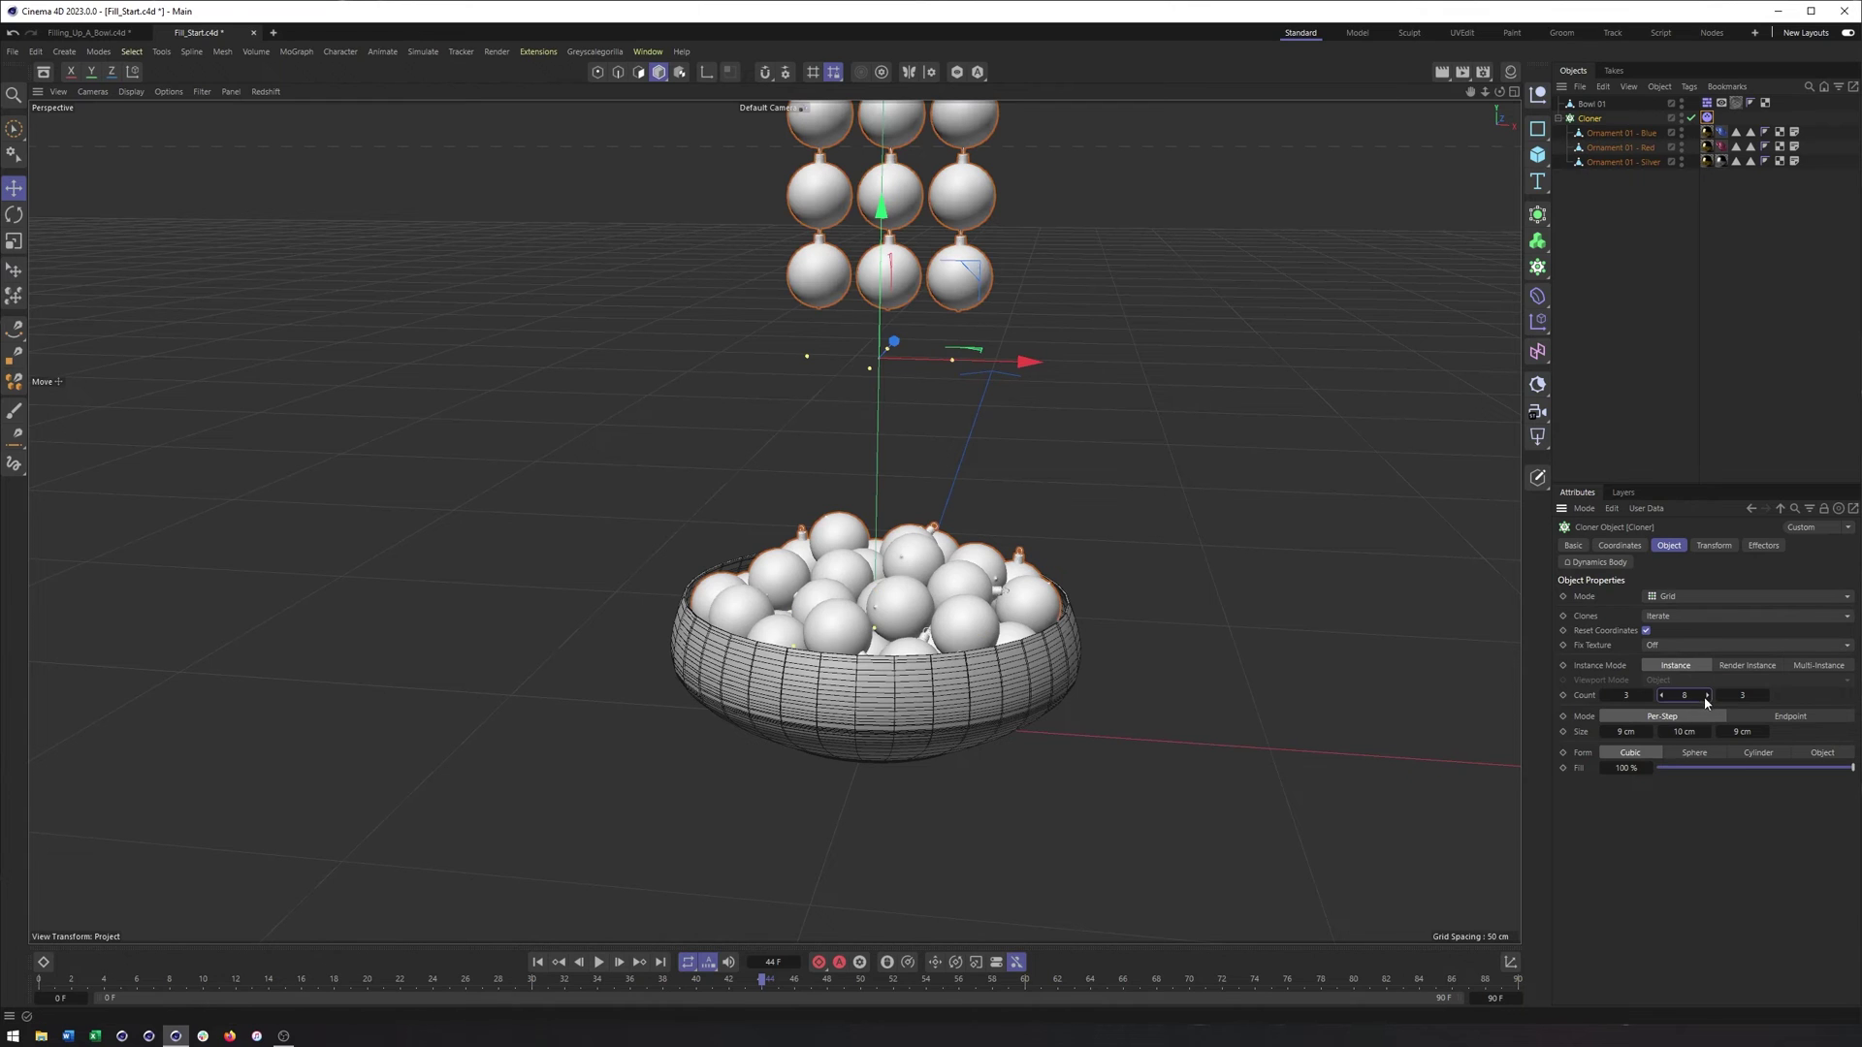
pyautogui.click(538, 962)
pyautogui.click(598, 962)
pyautogui.click(599, 962)
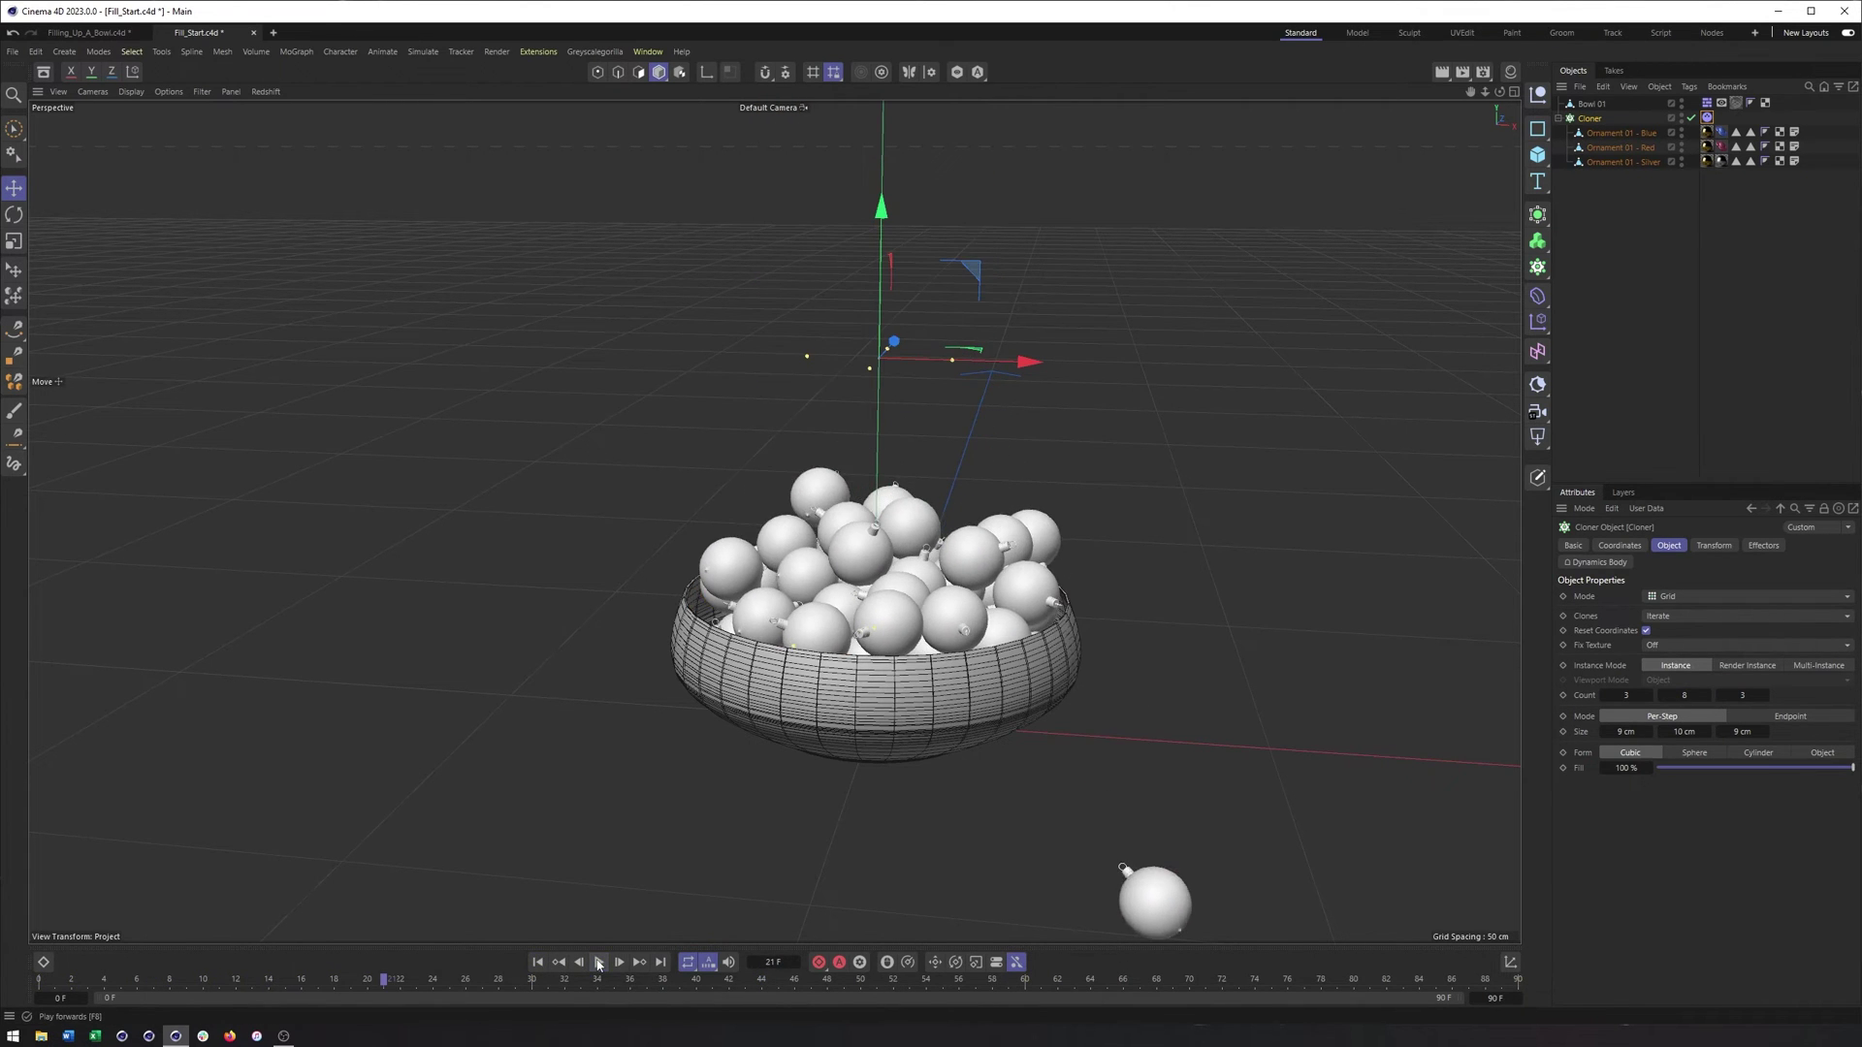
pyautogui.keyDown('alt'); pyautogui.moveTo(1015, 828); pyautogui.dragTo(957, 759, button='middle'); pyautogui.keyUp('alt')
pyautogui.keyDown('alt'); pyautogui.moveTo(957, 759); pyautogui.dragTo(946, 750); pyautogui.keyUp('alt')
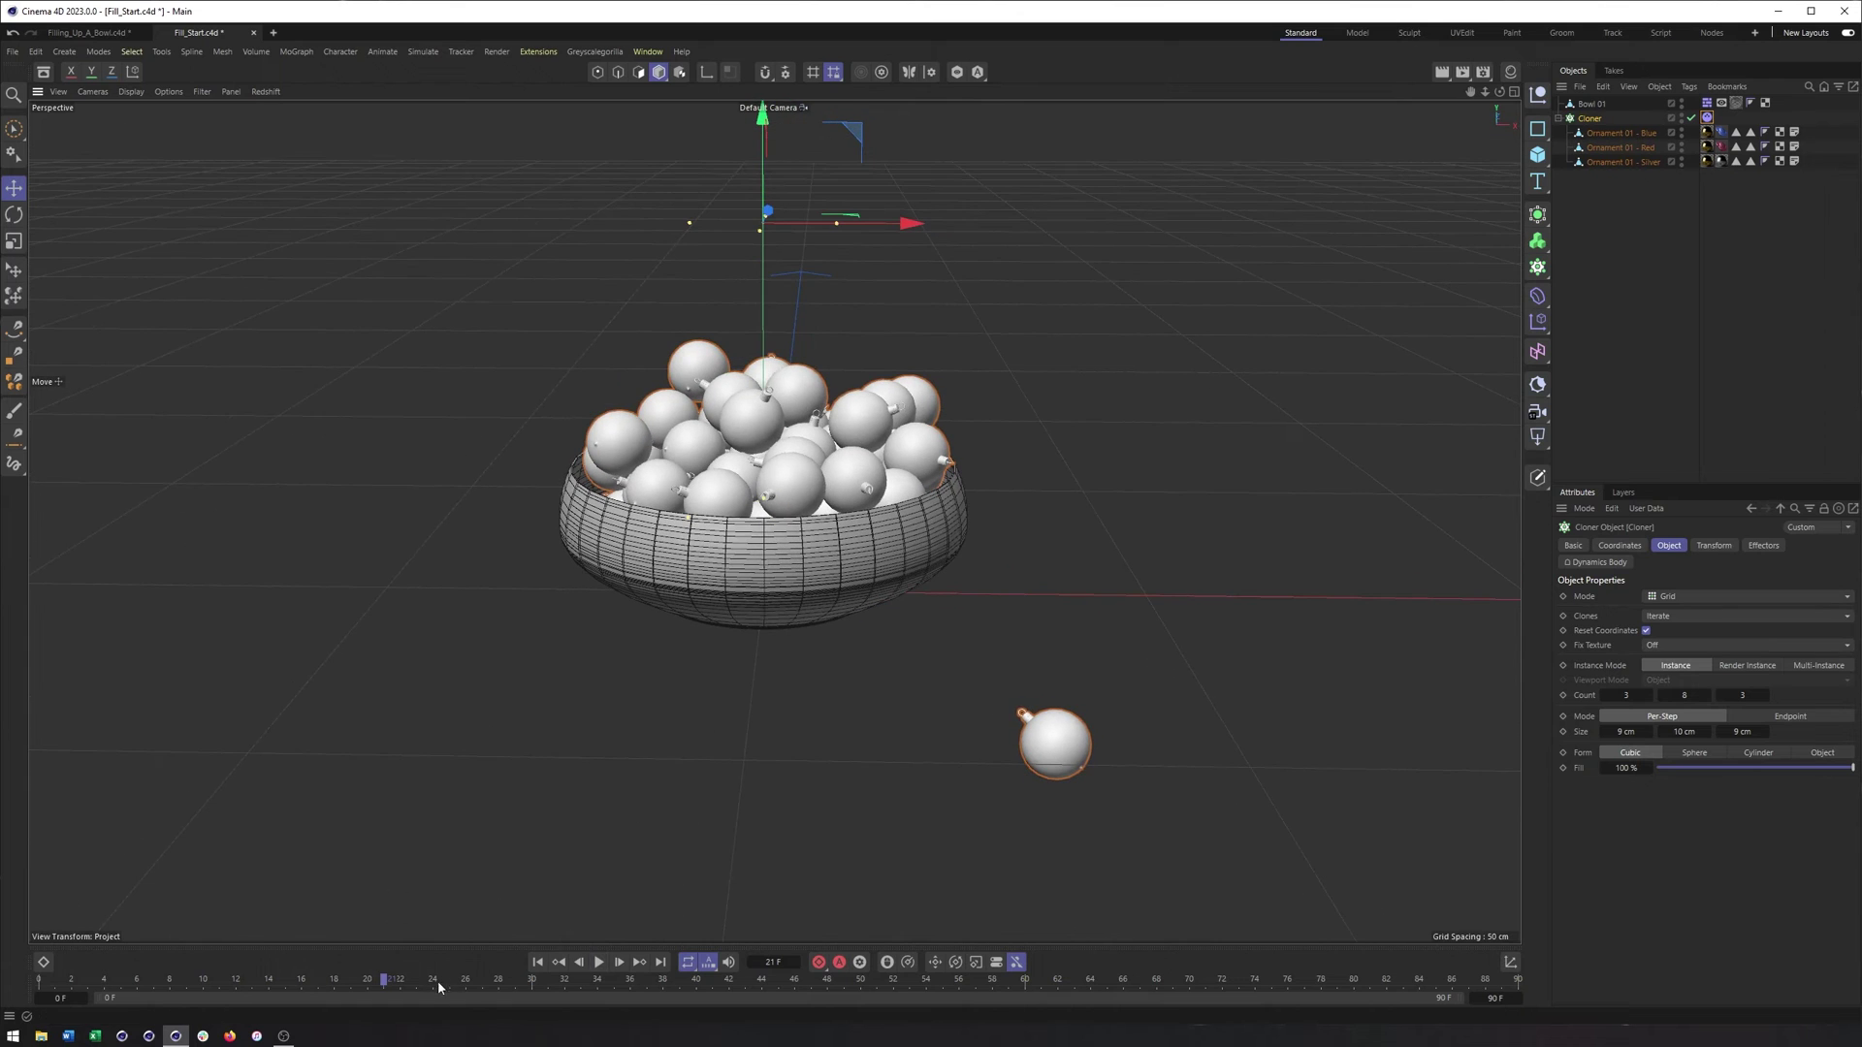
pyautogui.click(598, 963)
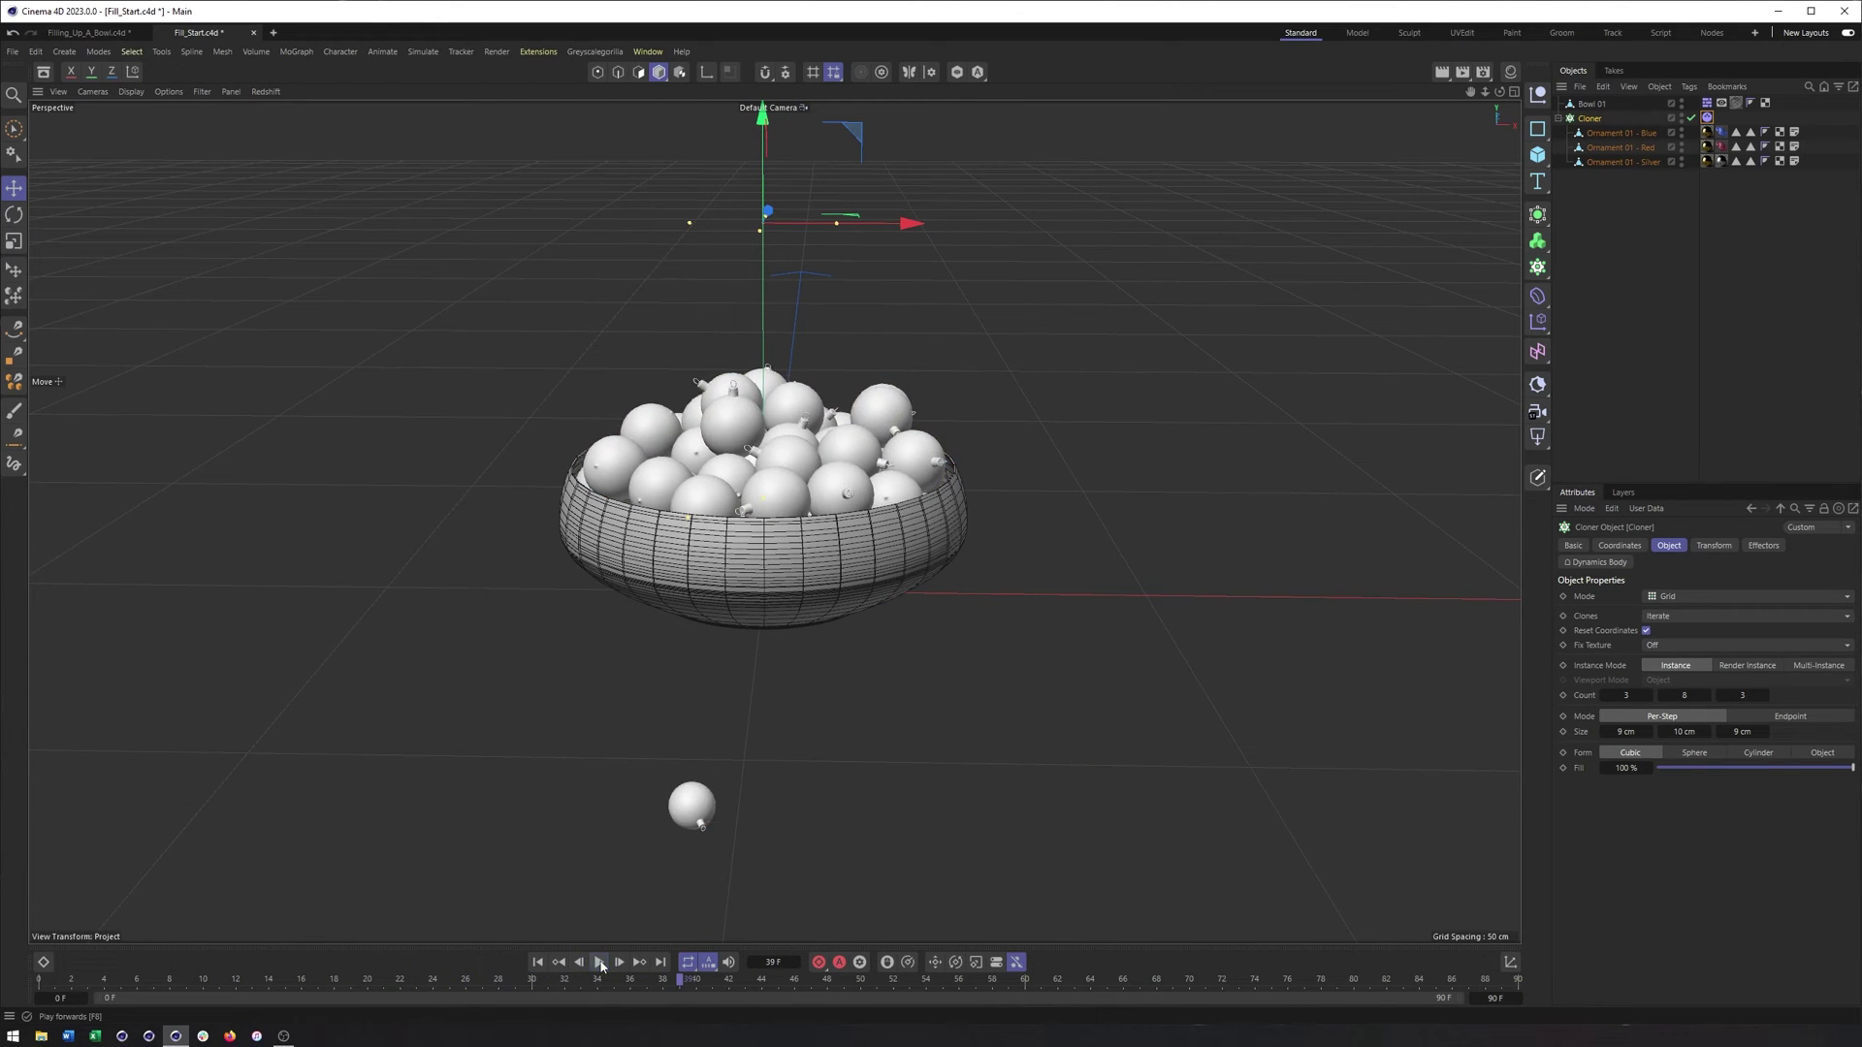
# Return to the first frame, view the whole ornament stack from the side and replay the simulation until the ornaments settle
pyautogui.click(538, 963)
pyautogui.keyDown('alt'); pyautogui.moveTo(897, 602); pyautogui.dragTo(911, 491); pyautogui.keyUp('alt')
pyautogui.keyDown('alt'); pyautogui.moveTo(910, 491); pyautogui.dragTo(969, 711, button='middle'); pyautogui.keyUp('alt')
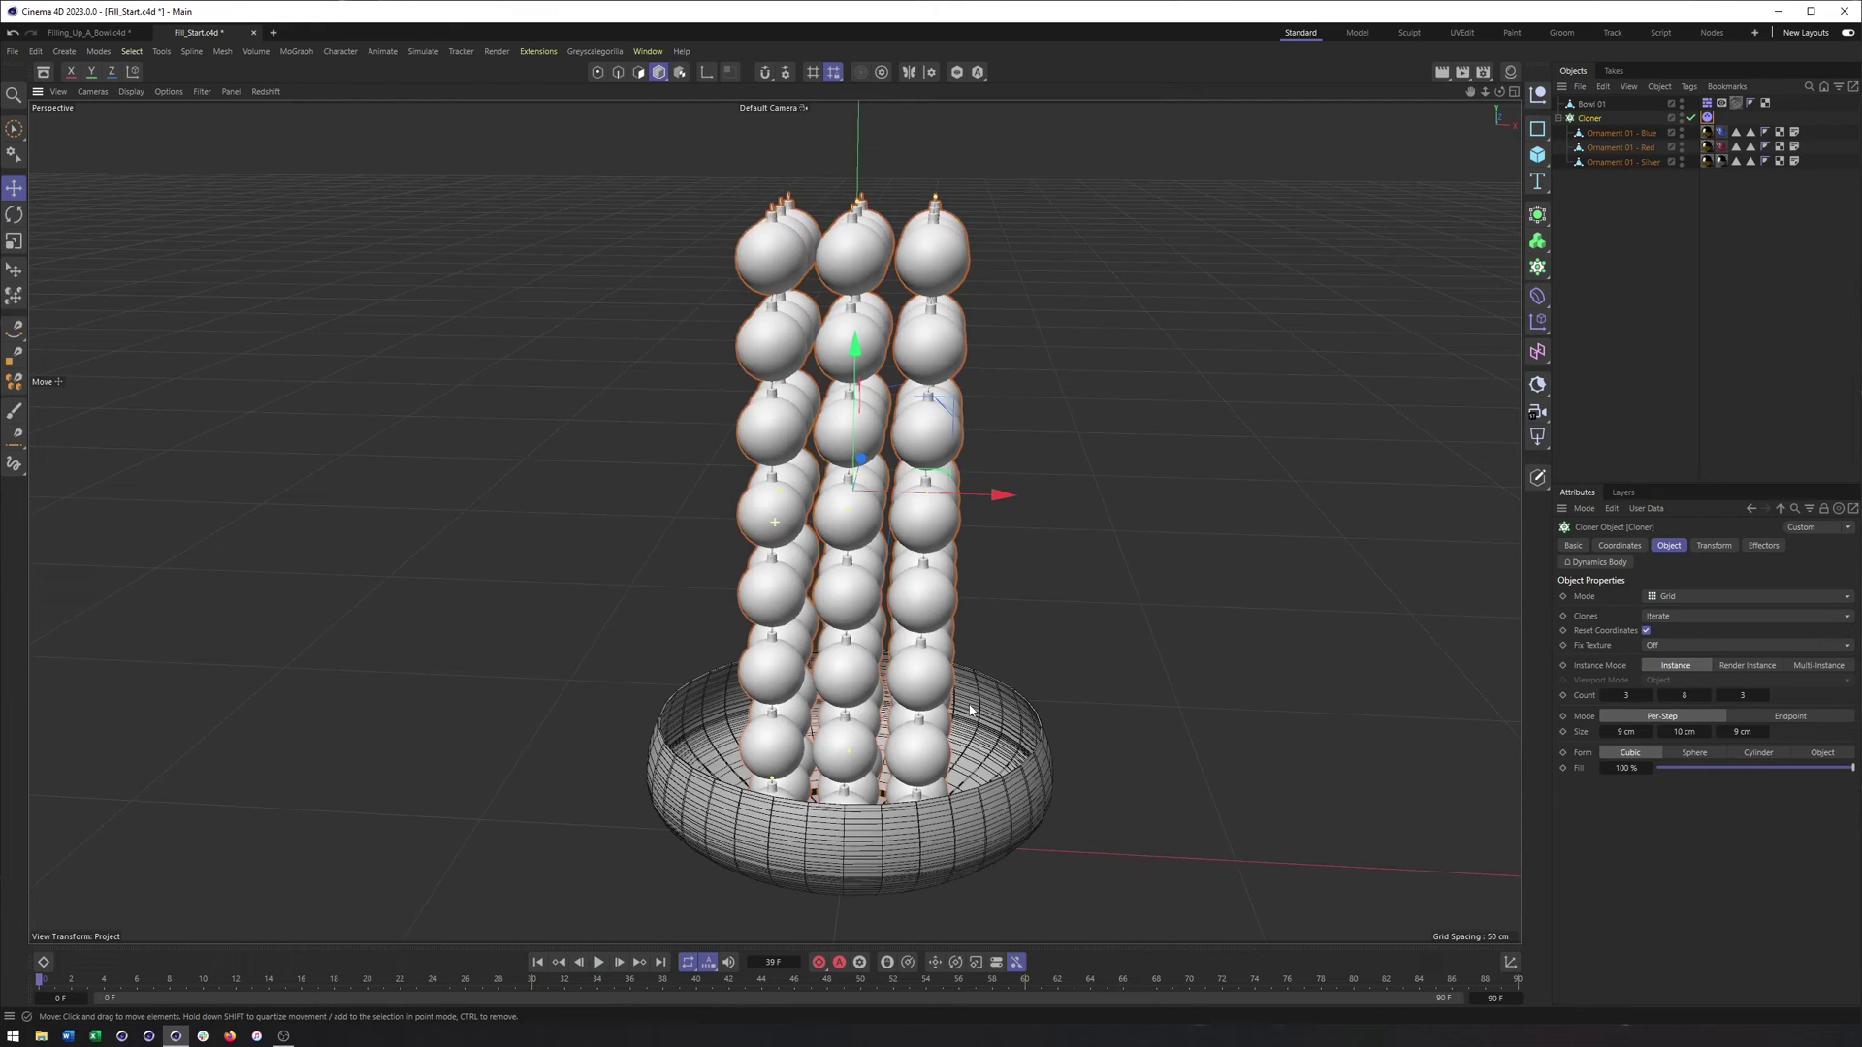
pyautogui.keyDown('alt'); pyautogui.moveTo(969, 710); pyautogui.dragTo(921, 711, button='right'); pyautogui.keyUp('alt')
pyautogui.keyDown('alt'); pyautogui.moveTo(921, 710); pyautogui.dragTo(923, 689); pyautogui.keyUp('alt')
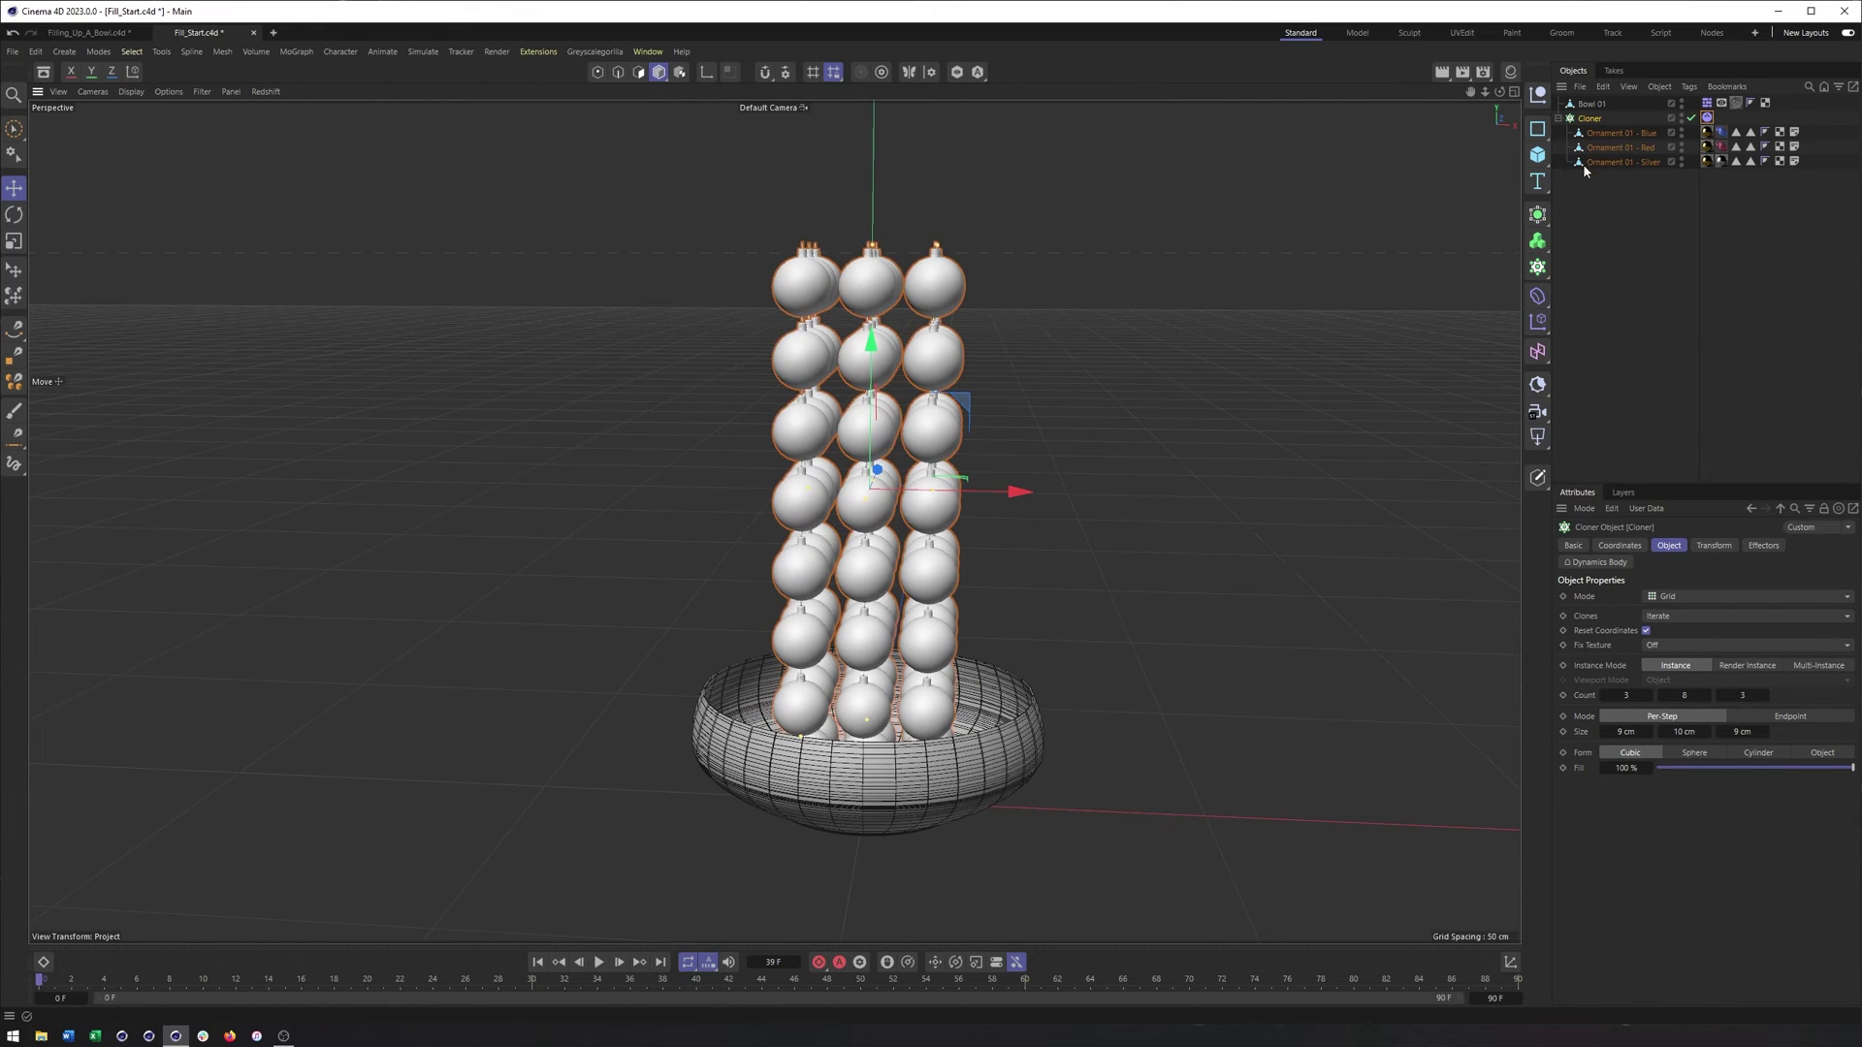
pyautogui.click(600, 963)
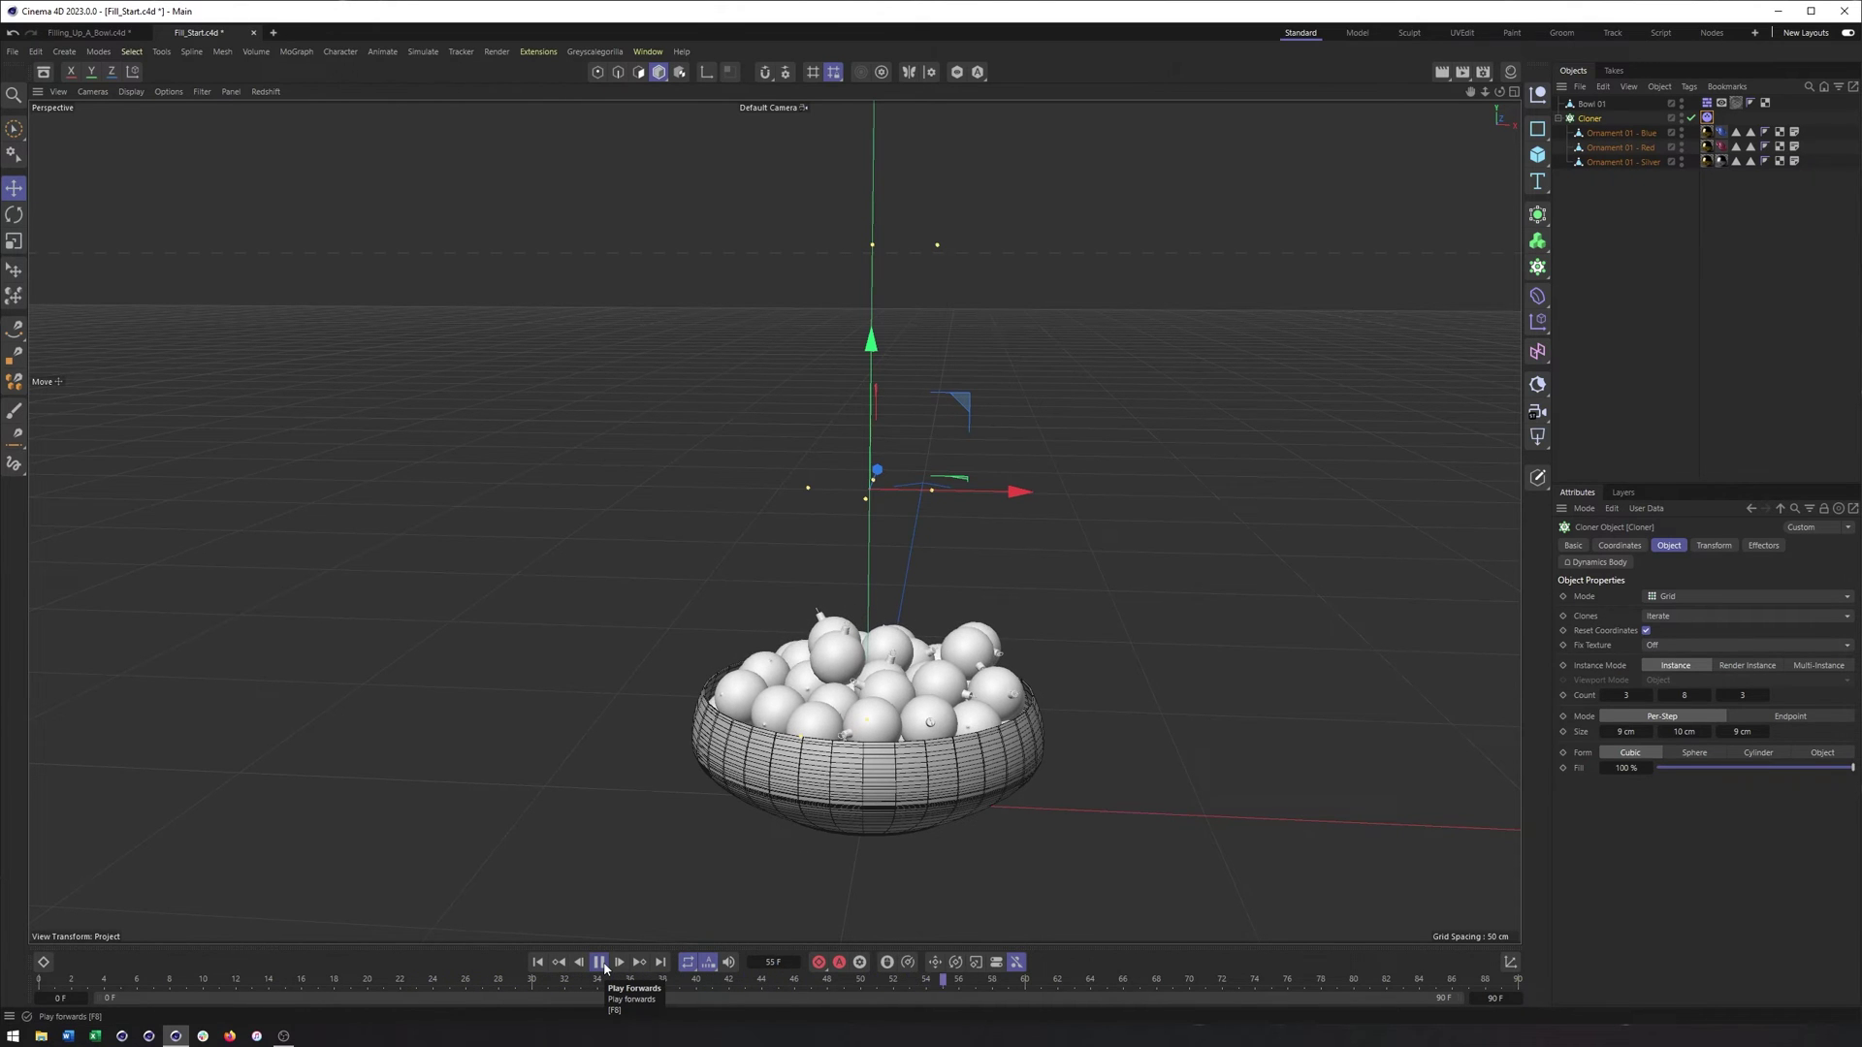
pyautogui.click(600, 963)
# Bake all dynamics from the cache settings of the Cloner's Dynamics Body tag and scrub forward through the timeline
pyautogui.click(1708, 118)
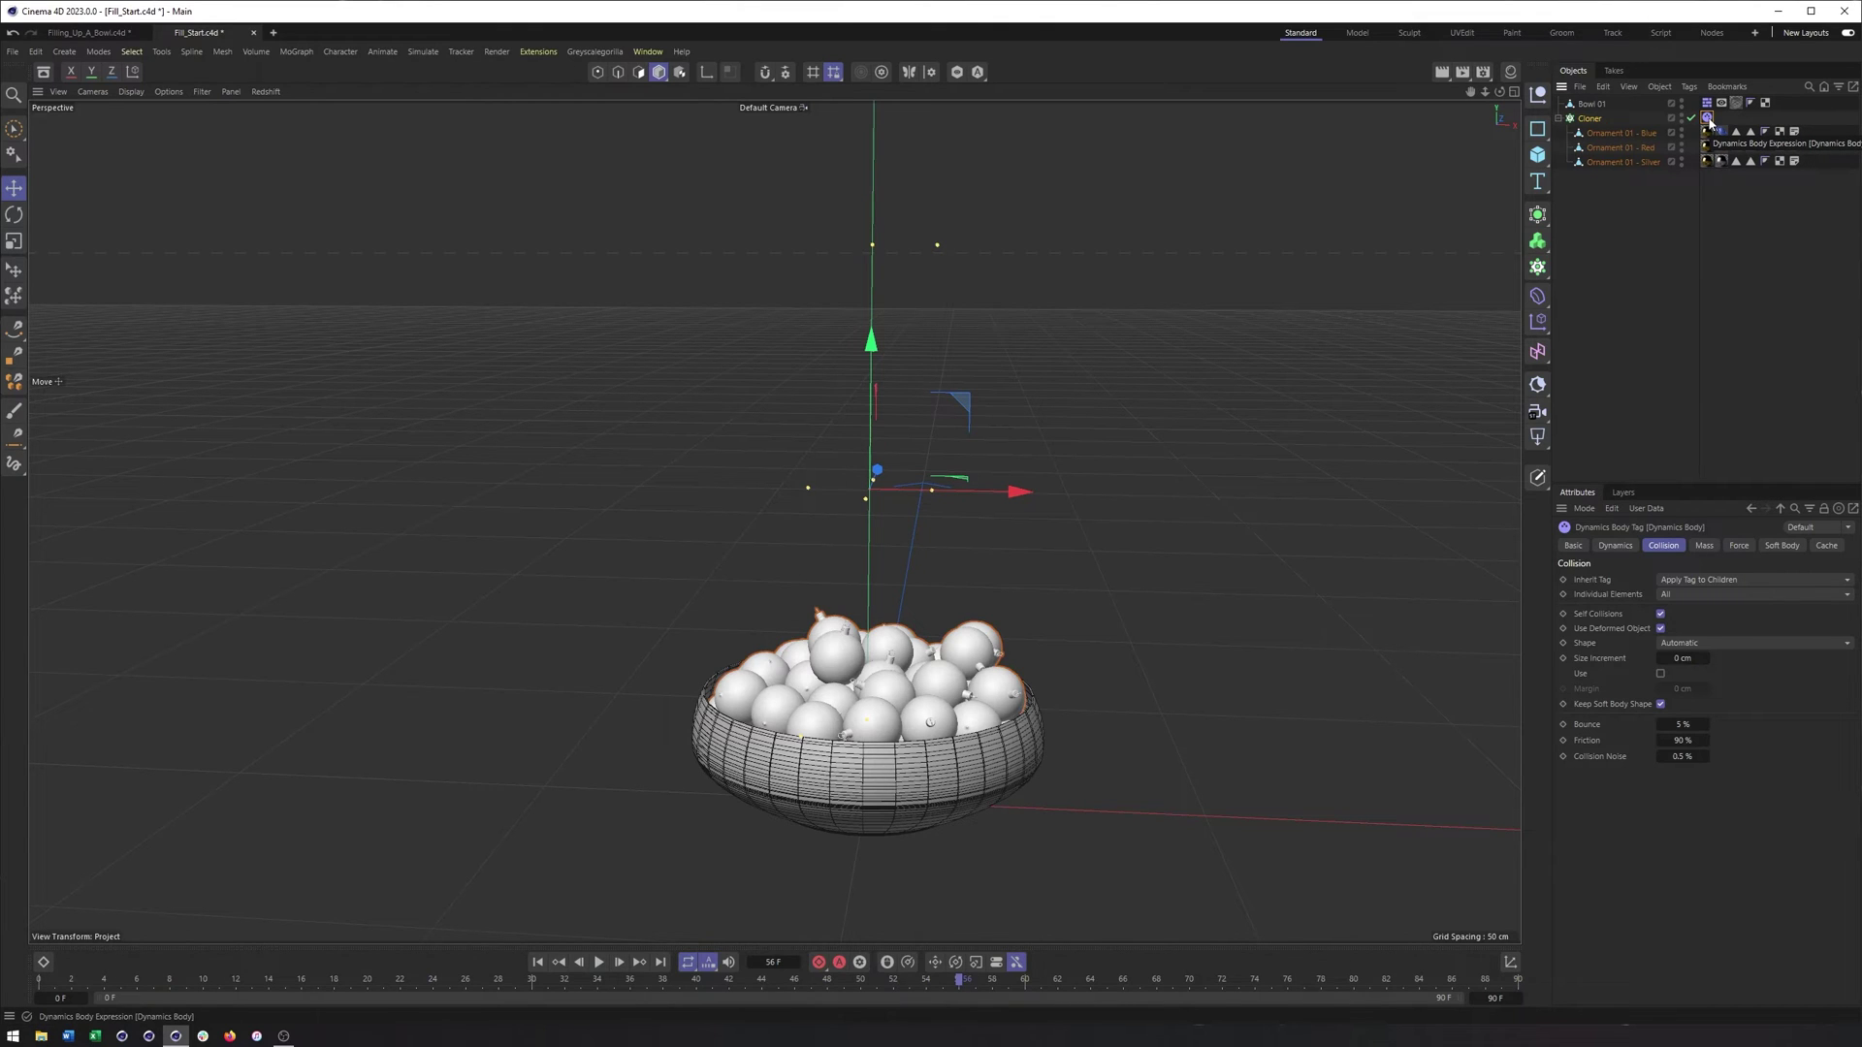
pyautogui.click(1823, 547)
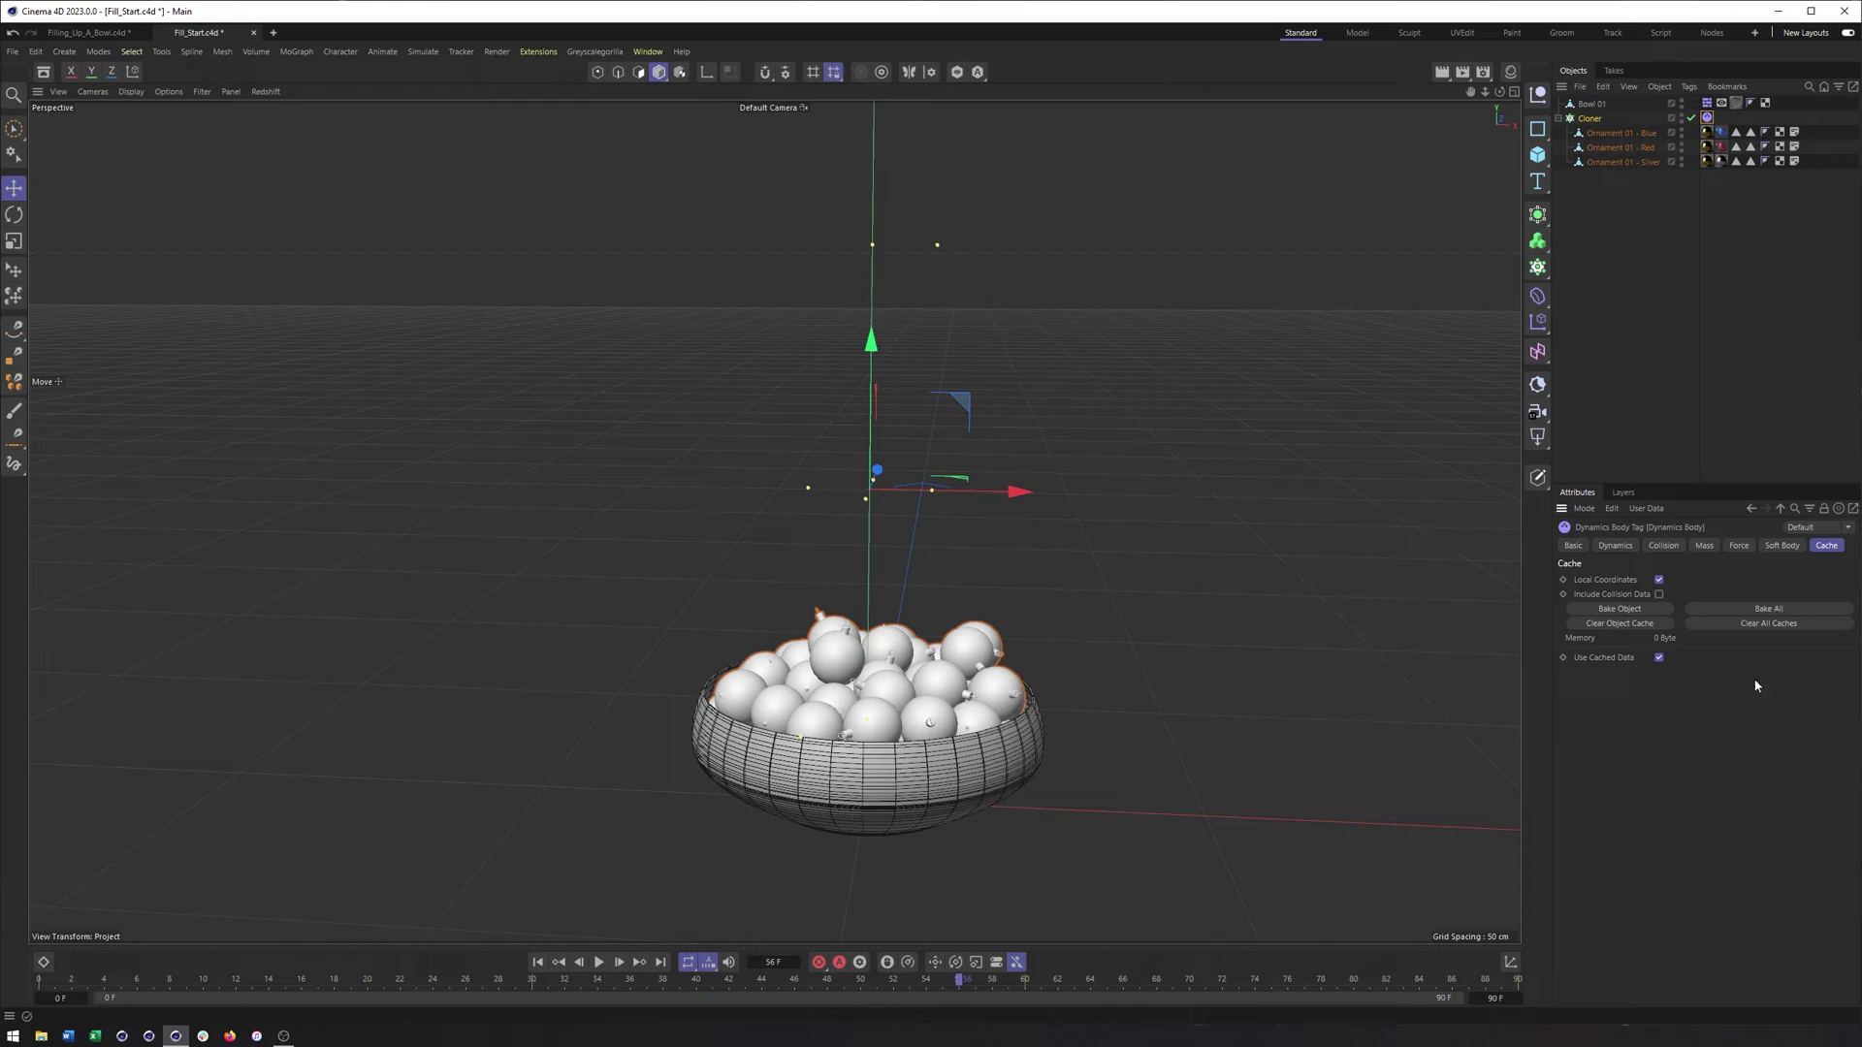
pyautogui.click(1723, 611)
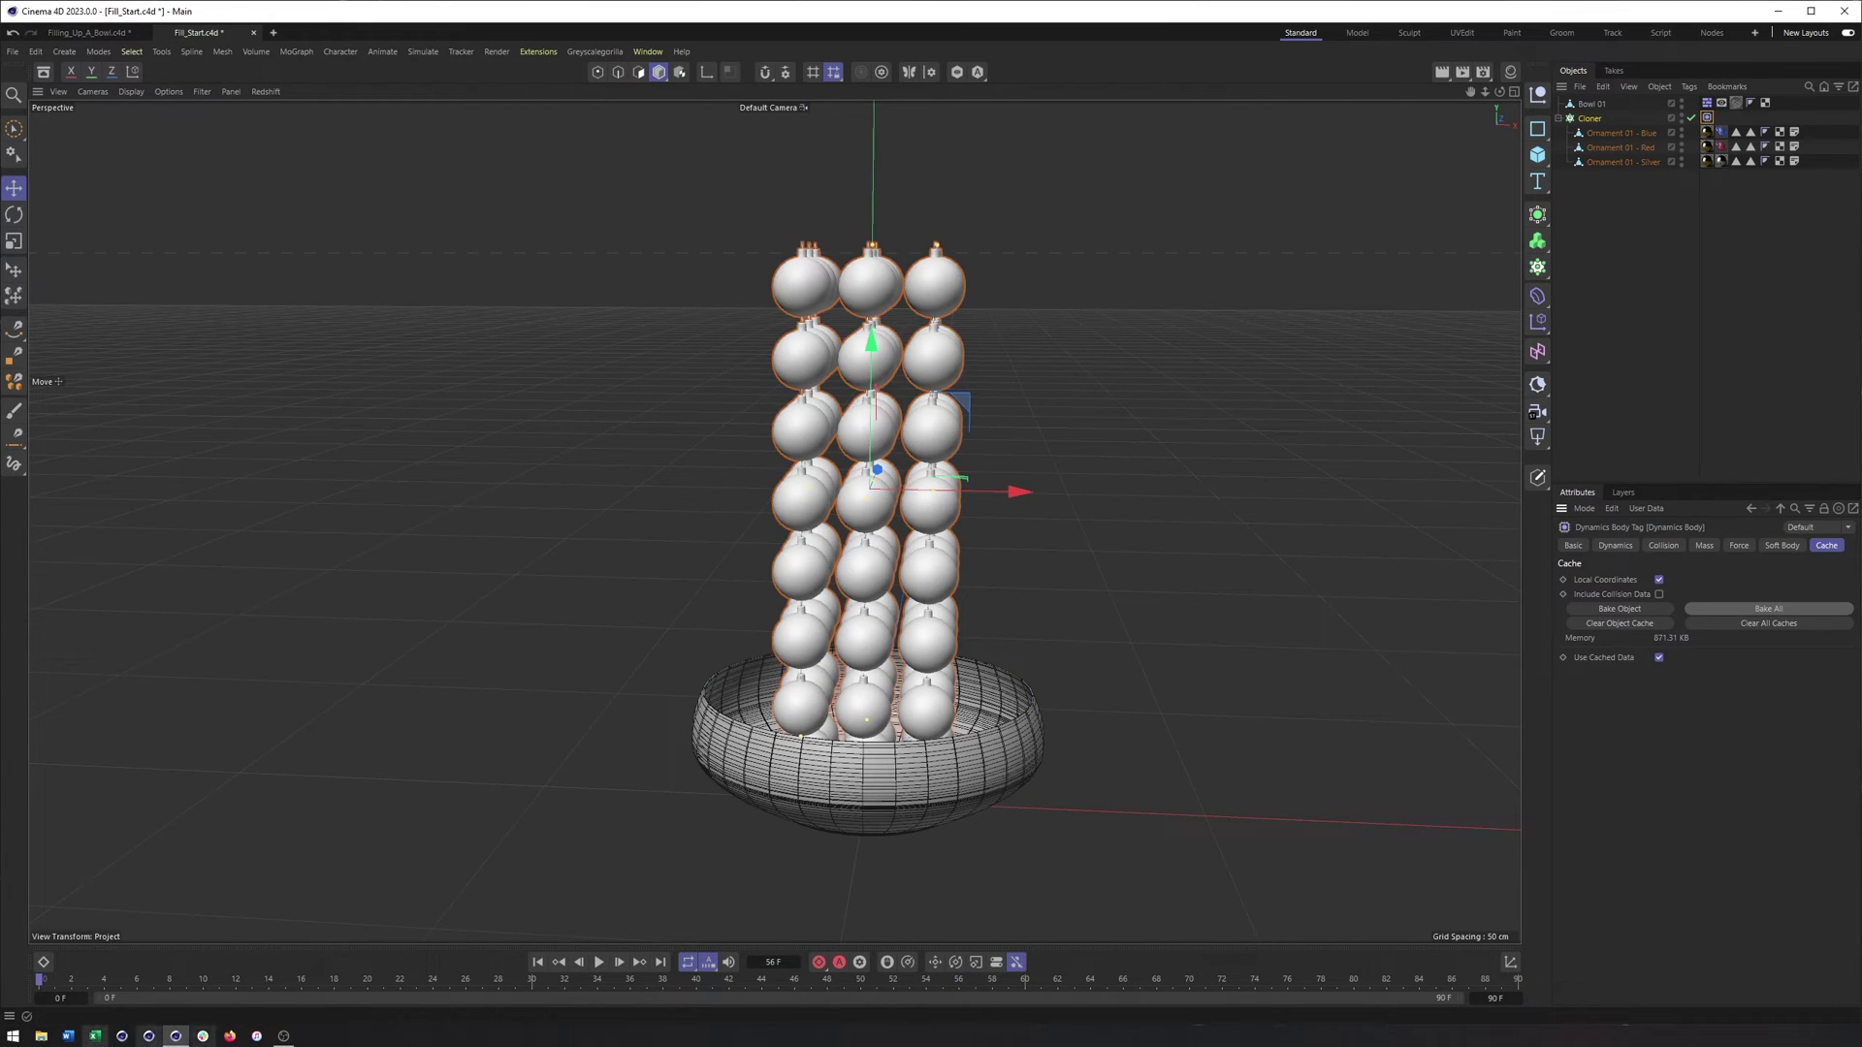
pyautogui.moveTo(51, 987); pyautogui.dragTo(1371, 986)
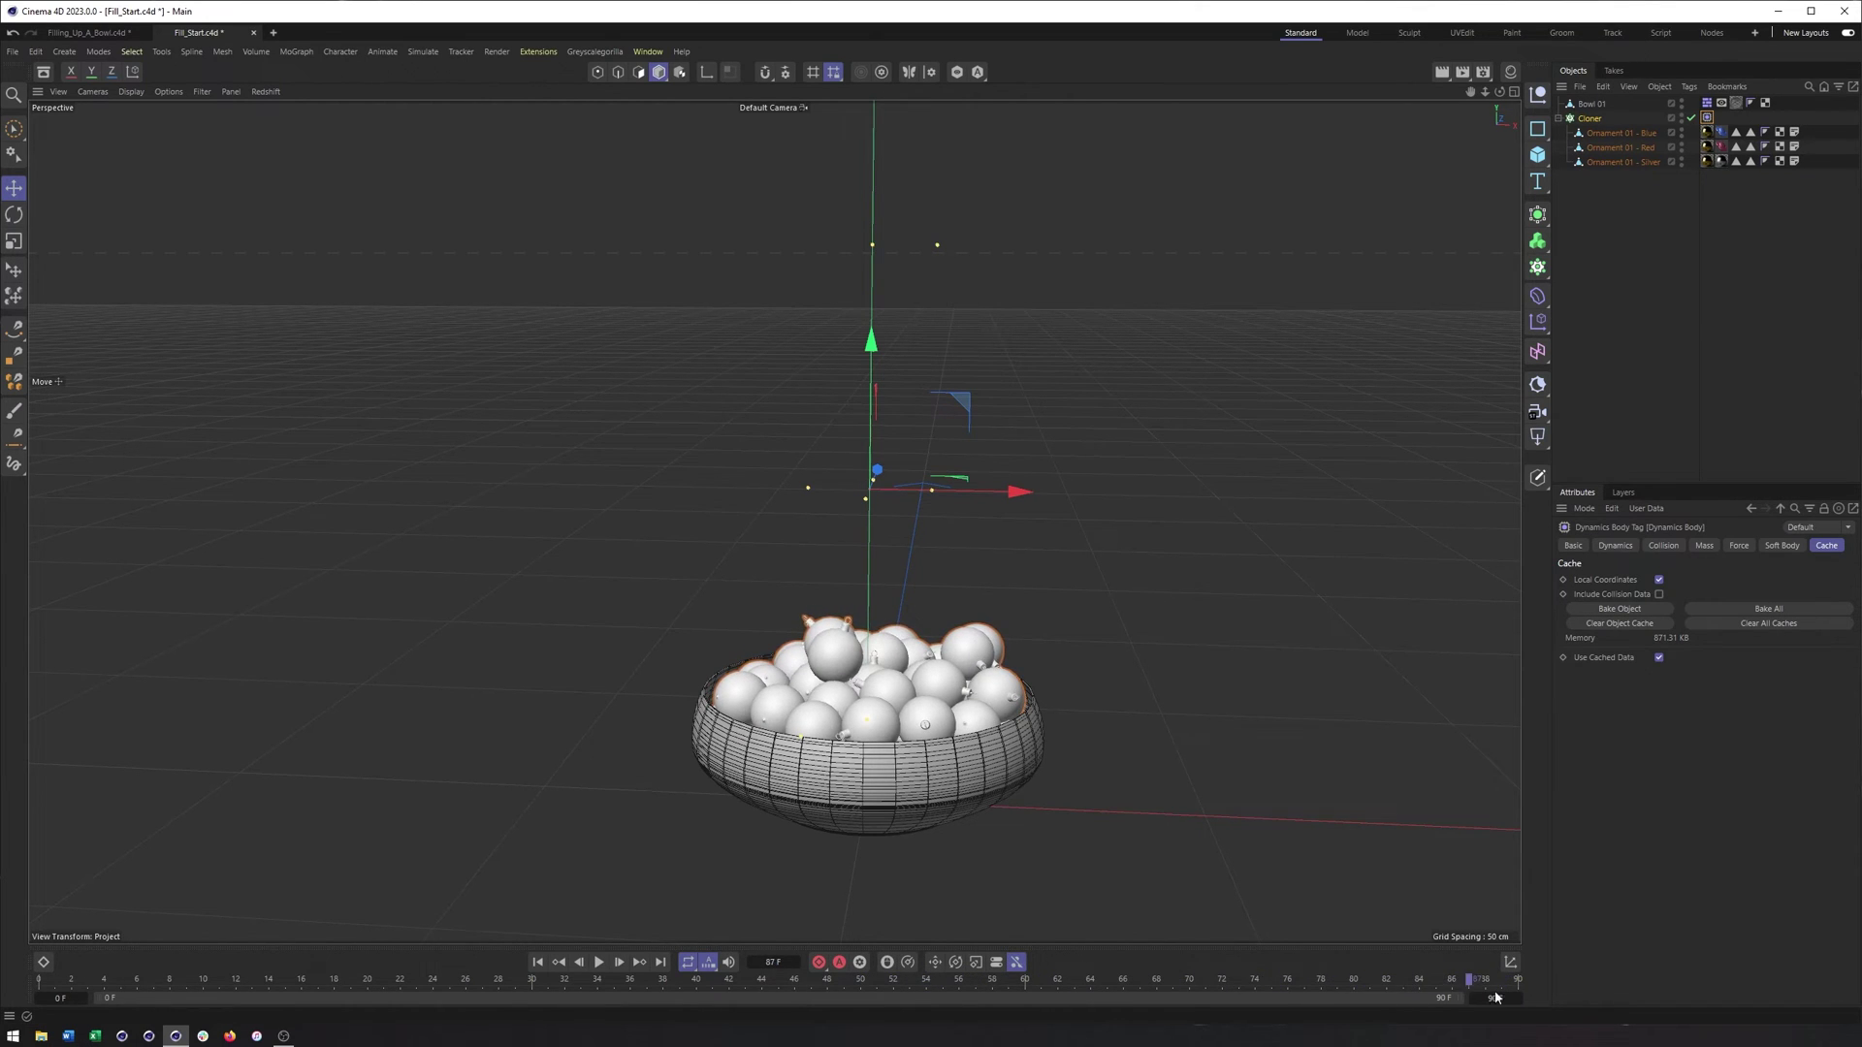
# Scrub back to frame 22 and examine the ornaments that have fallen outside the bowl from several angles
pyautogui.moveTo(1491, 989); pyautogui.dragTo(645, 979)
pyautogui.keyDown('alt'); pyautogui.moveTo(1009, 873); pyautogui.dragTo(993, 527, button='middle'); pyautogui.keyUp('alt')
pyautogui.keyDown('alt'); pyautogui.moveTo(993, 527); pyautogui.dragTo(765, 561, button='right'); pyautogui.keyUp('alt')
pyautogui.keyDown('alt'); pyautogui.moveTo(765, 562); pyautogui.dragTo(926, 608); pyautogui.keyUp('alt')
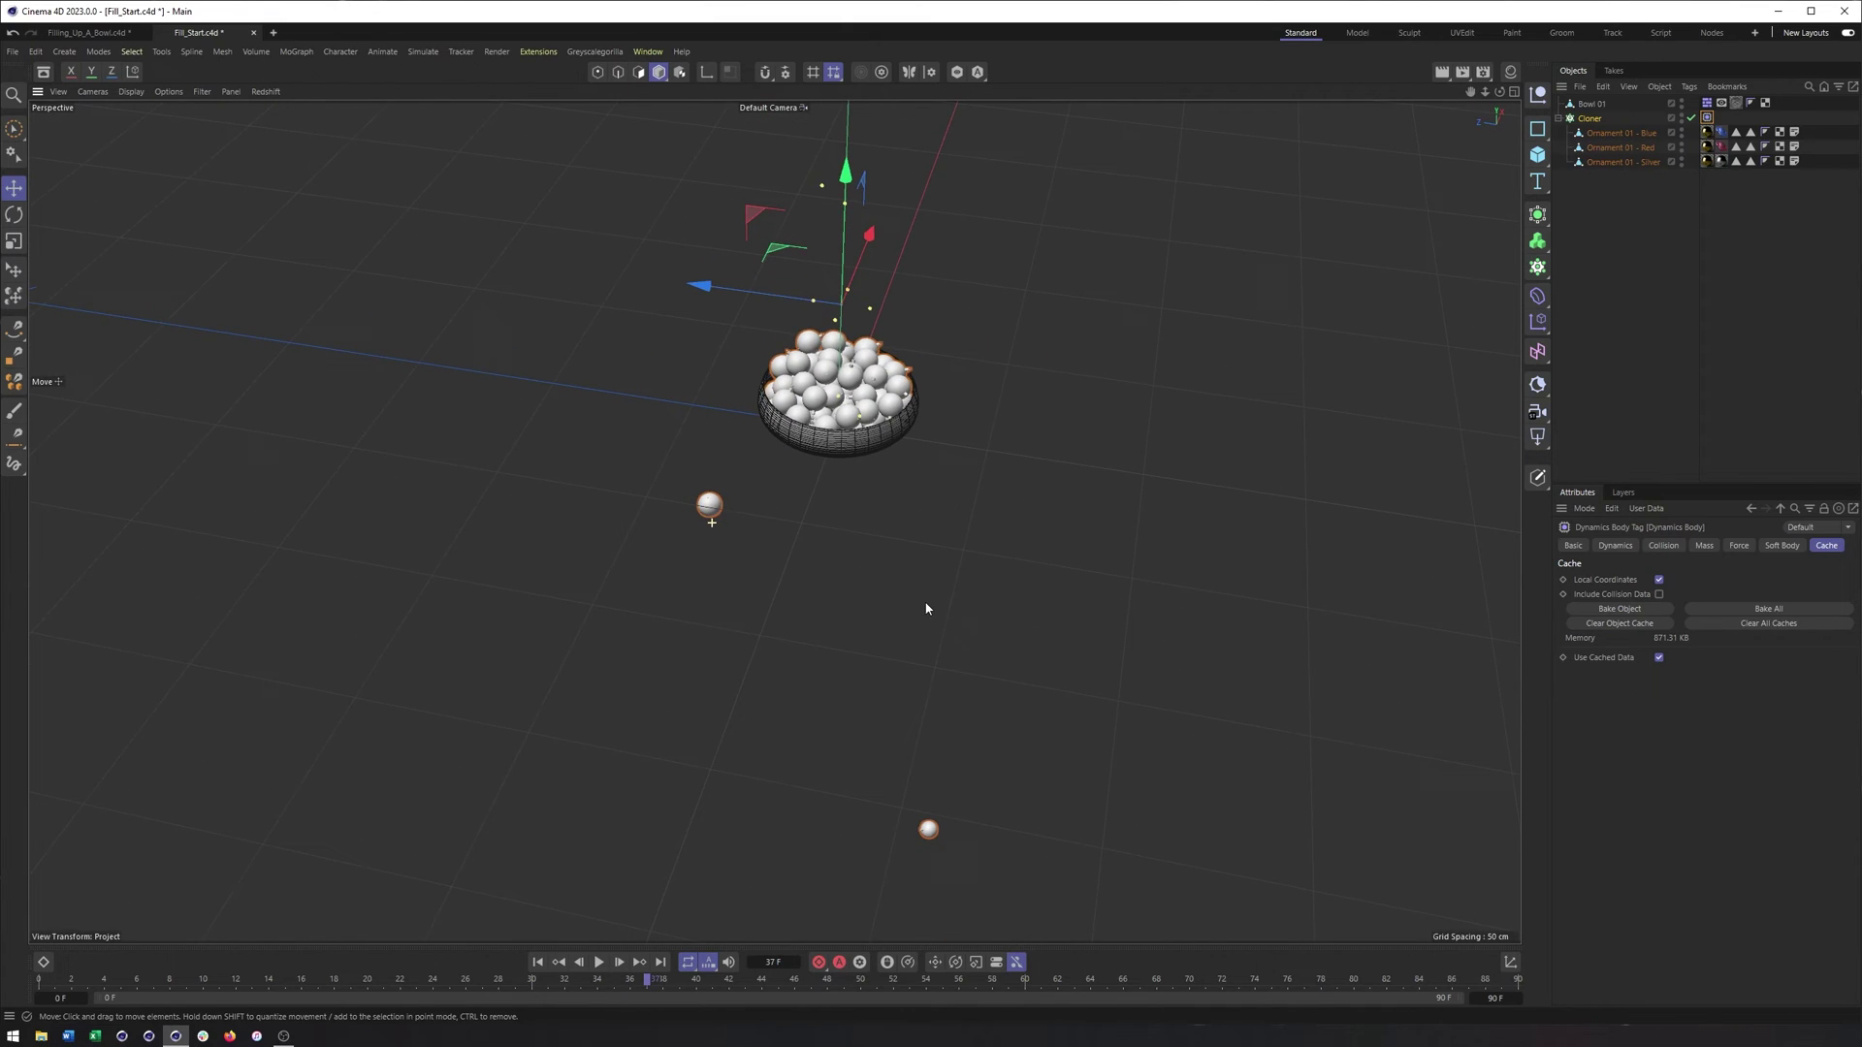
pyautogui.moveTo(650, 985); pyautogui.dragTo(399, 974)
pyautogui.keyDown('alt'); pyautogui.moveTo(854, 417); pyautogui.dragTo(700, 316); pyautogui.keyUp('alt')
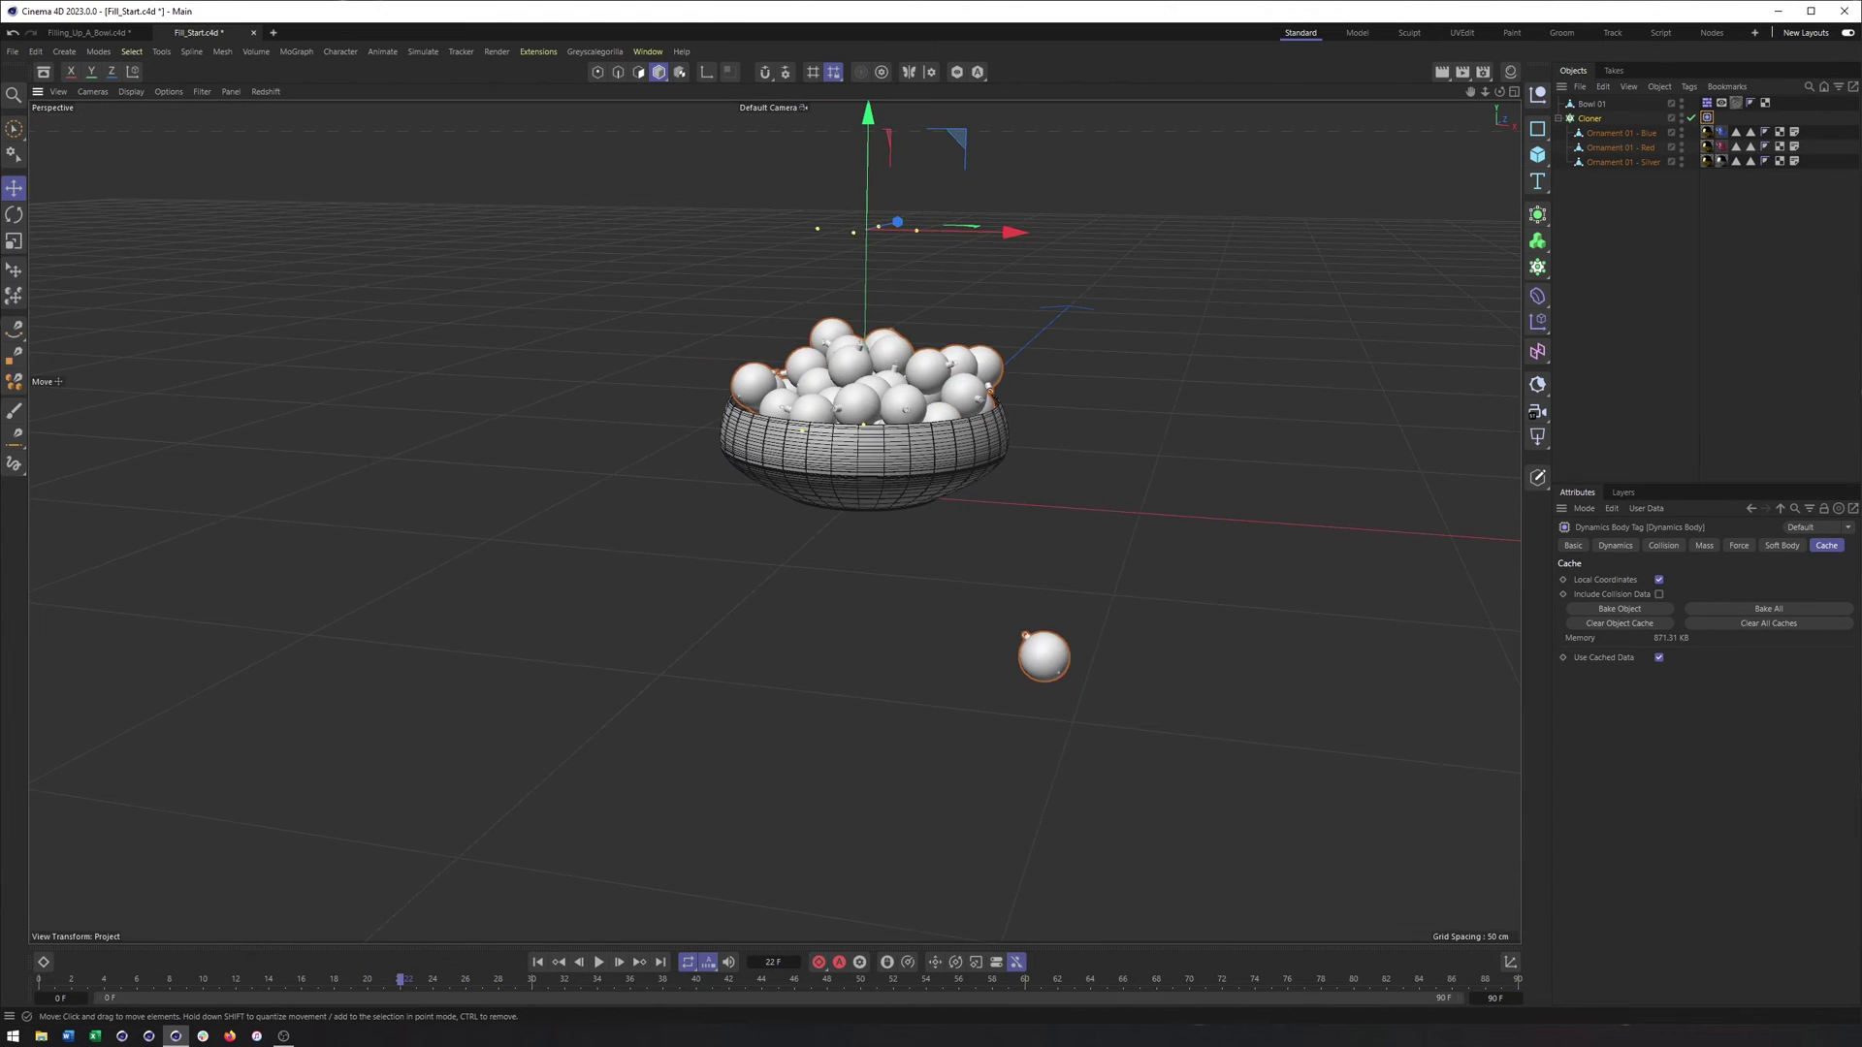
# Convert the Cloner into one polygon object with Connect Objects + Delete and remove its Dynamics Body tag
pyautogui.rightClick(1588, 122)
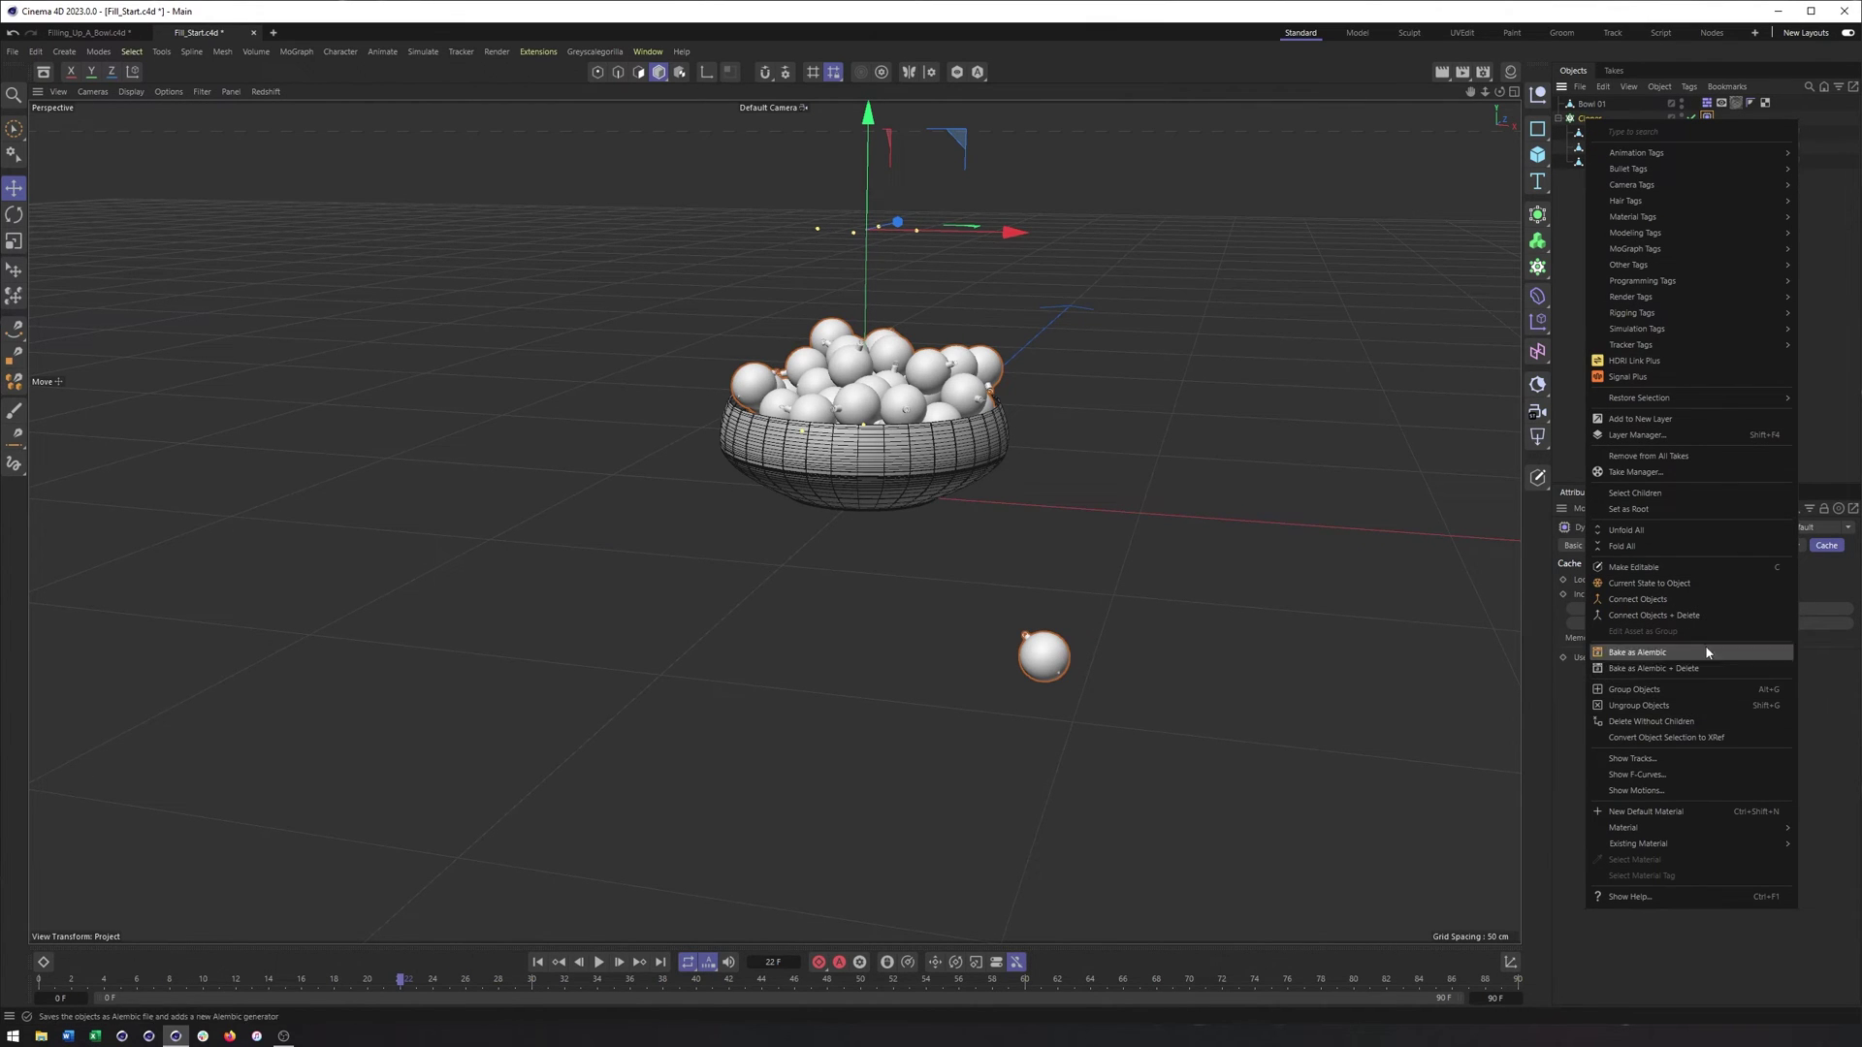
pyautogui.click(1707, 615)
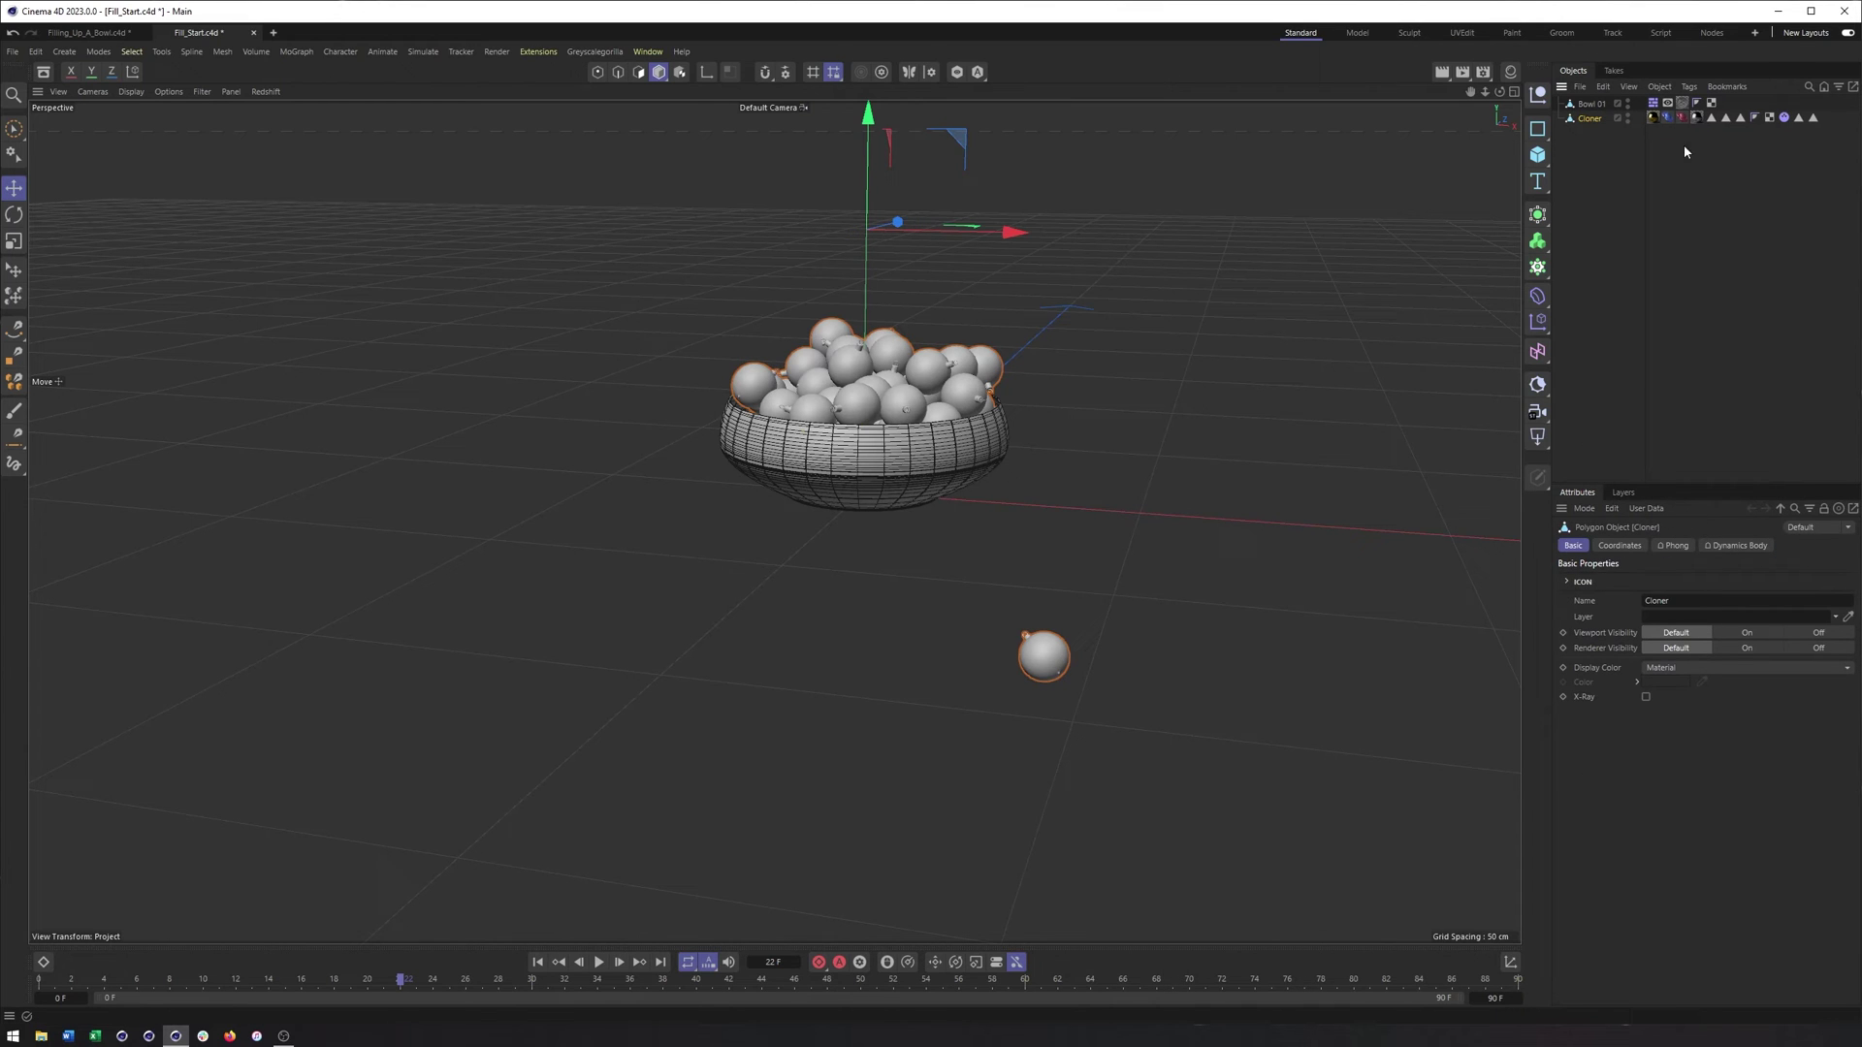
pyautogui.click(1782, 118)
pyautogui.press('Delete')
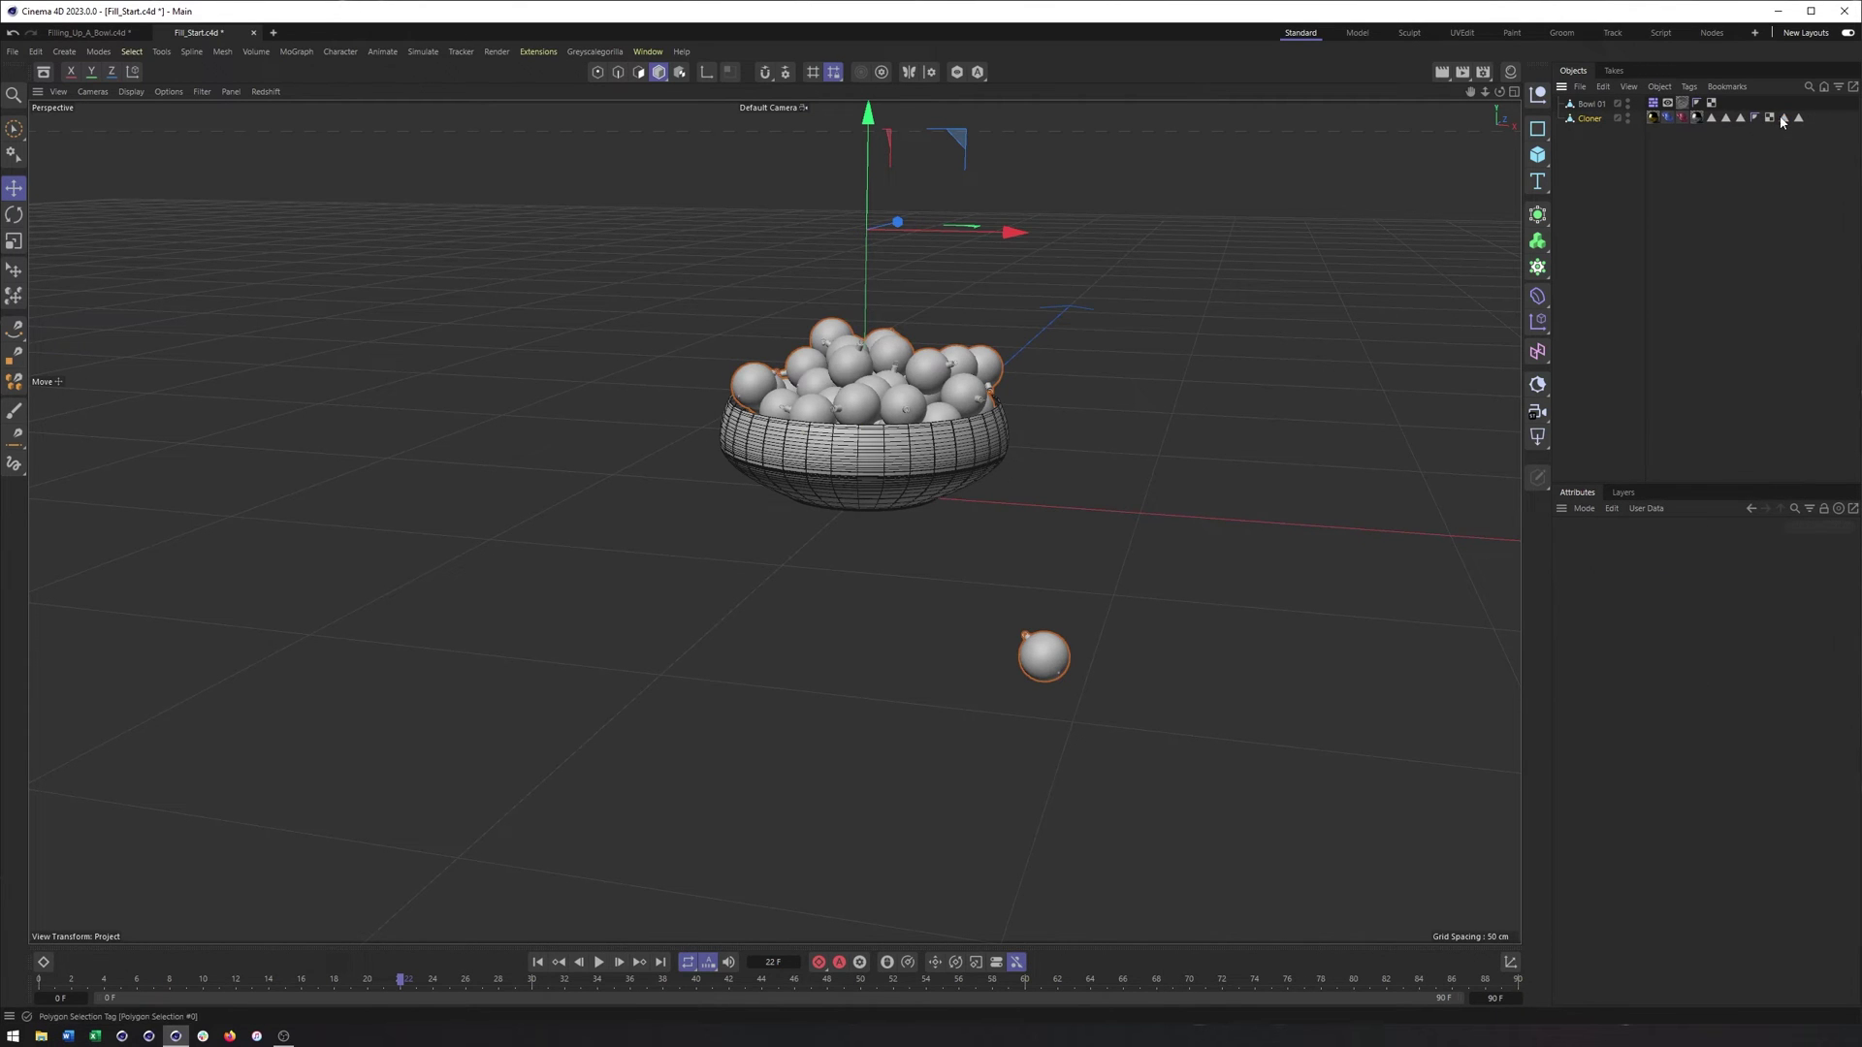
# In polygon mode, select the entire stray ornament beside the bowl, including its cap and ring, and delete it
pyautogui.keyDown('alt'); pyautogui.moveTo(948, 448); pyautogui.dragTo(965, 485); pyautogui.keyUp('alt')
pyautogui.keyDown('alt'); pyautogui.moveTo(965, 485); pyautogui.dragTo(956, 535, button='middle'); pyautogui.keyUp('alt')
pyautogui.keyDown('alt'); pyautogui.moveTo(935, 578); pyautogui.dragTo(1325, 407, button='right'); pyautogui.keyUp('alt')
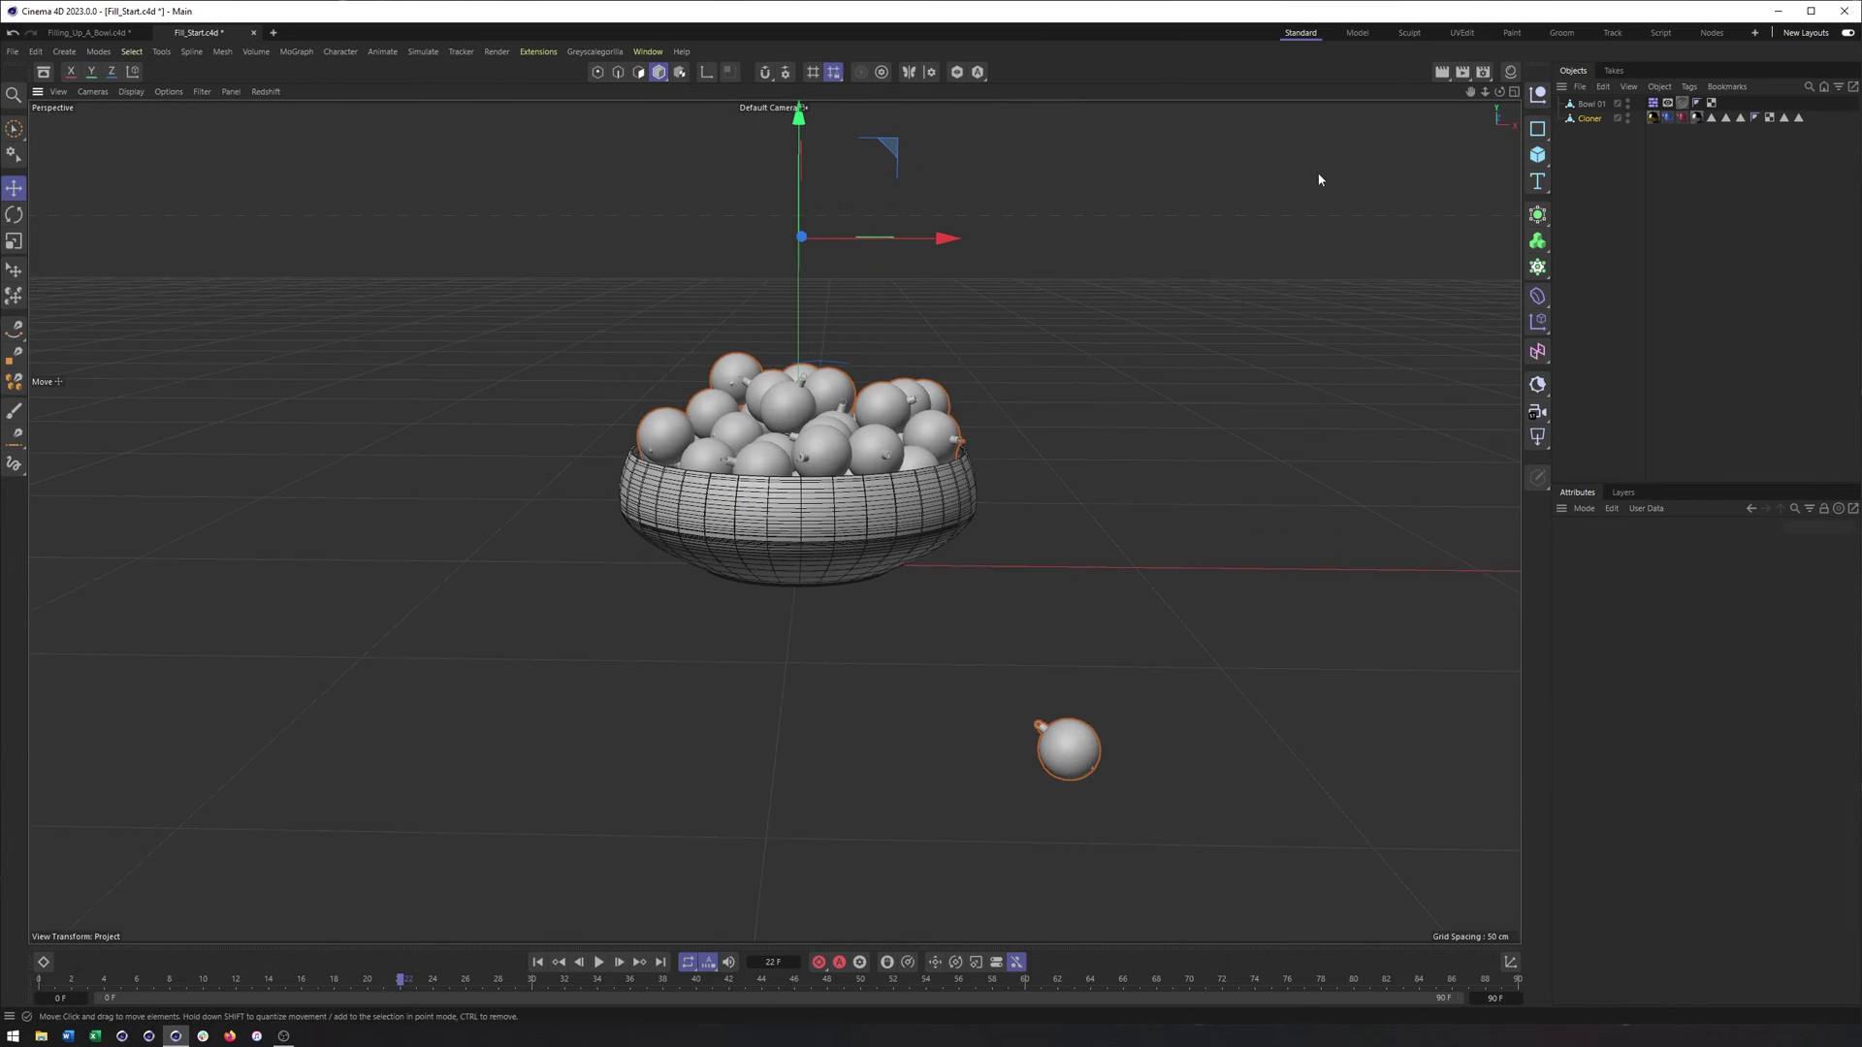
pyautogui.click(639, 72)
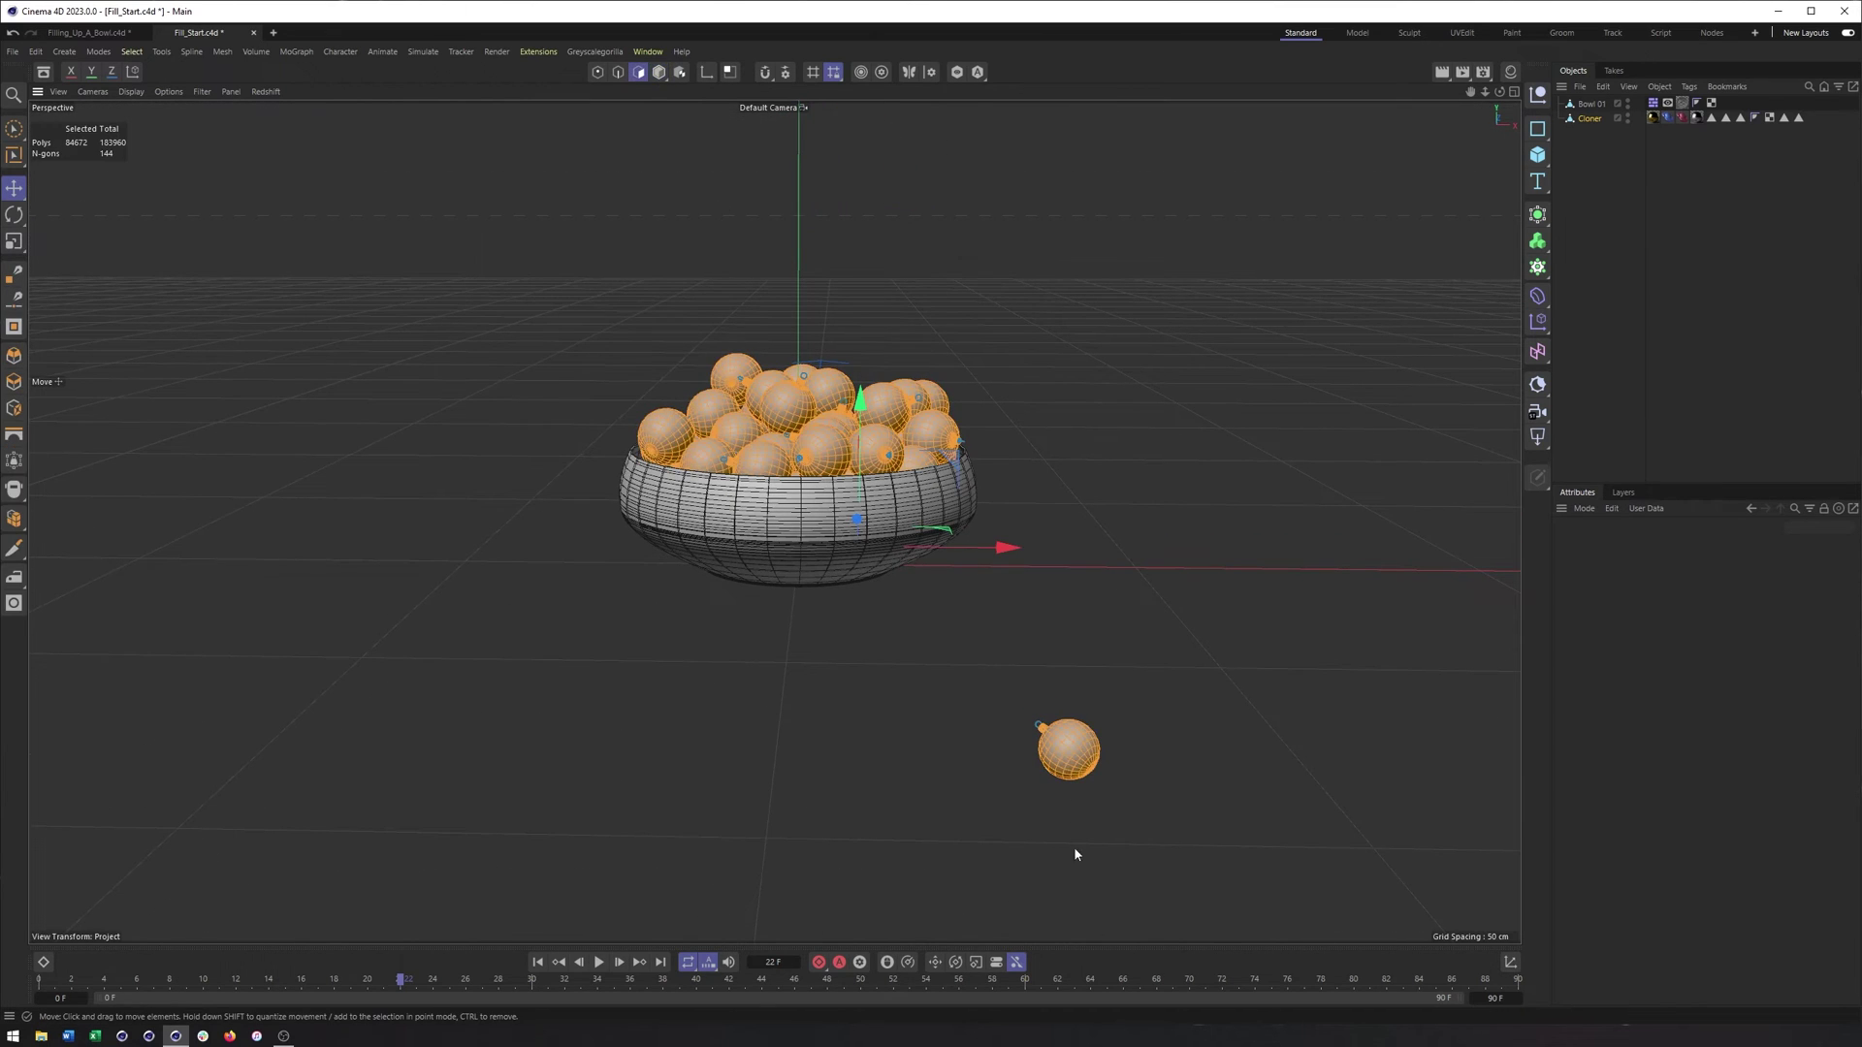
pyautogui.click(1063, 758)
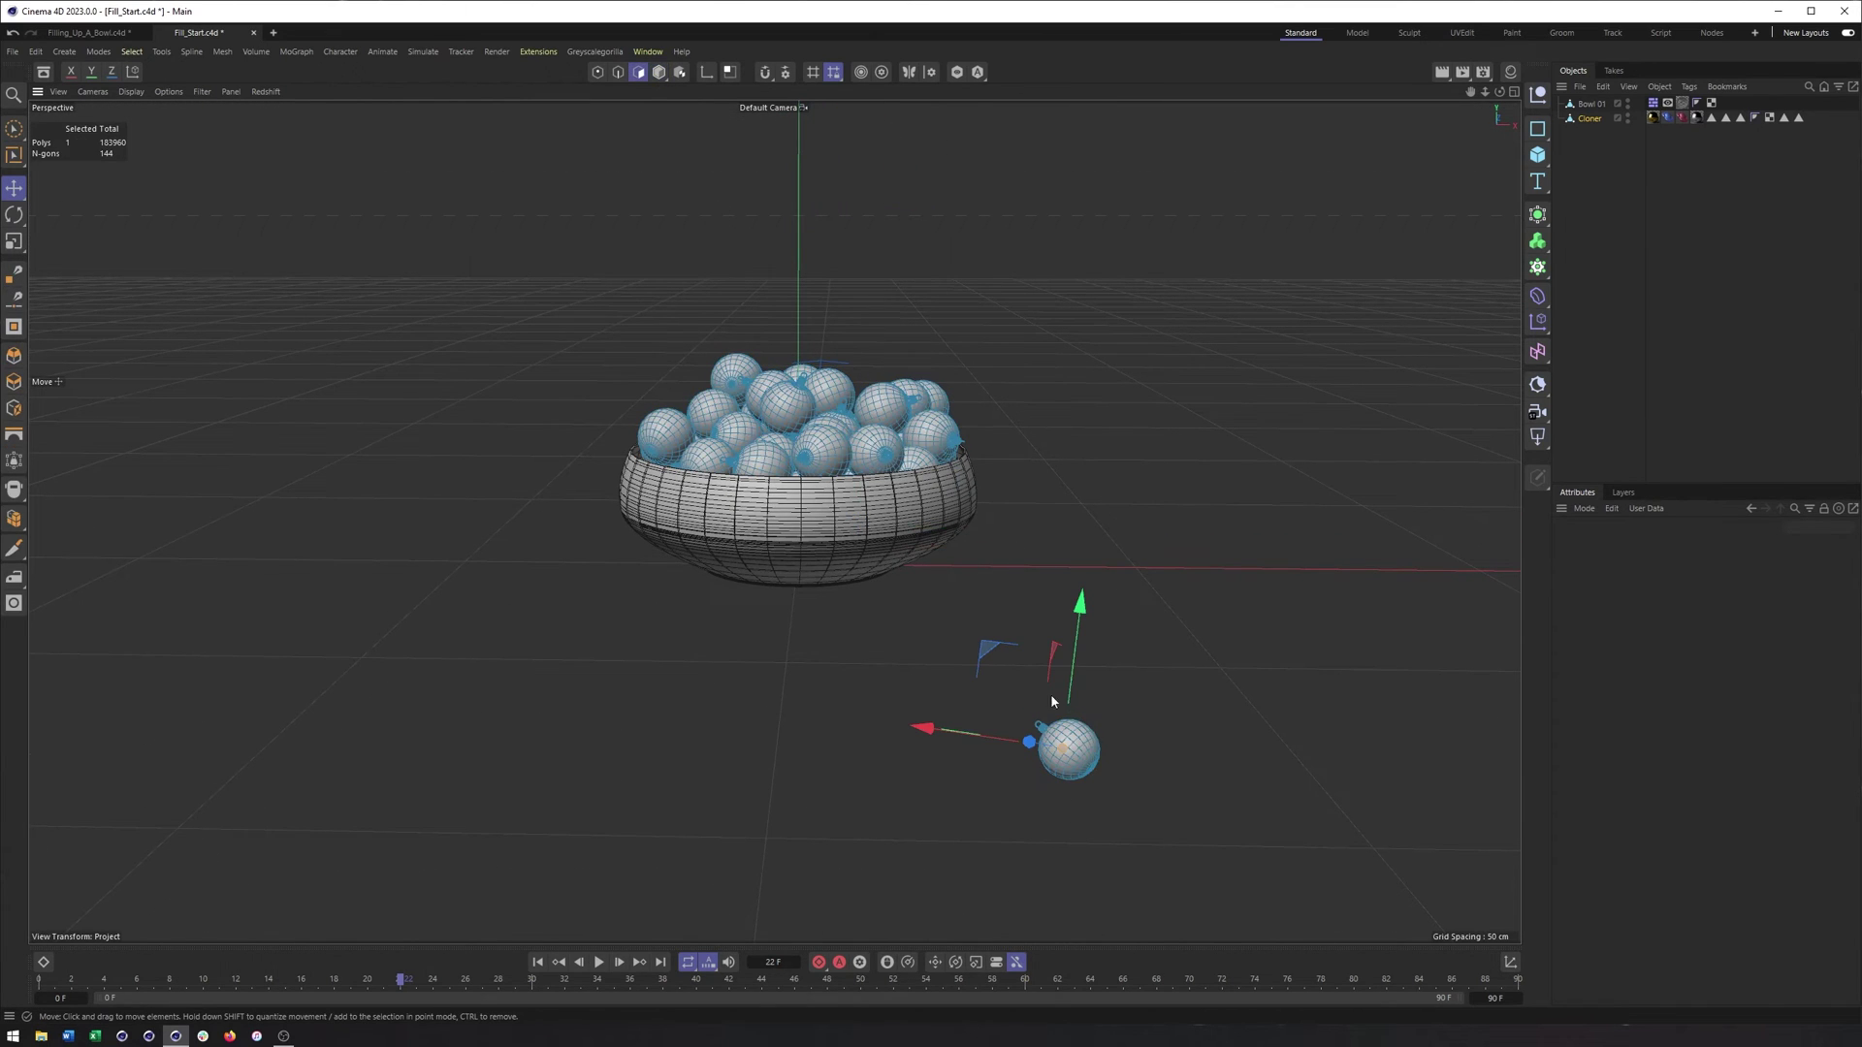
pyautogui.click(132, 52)
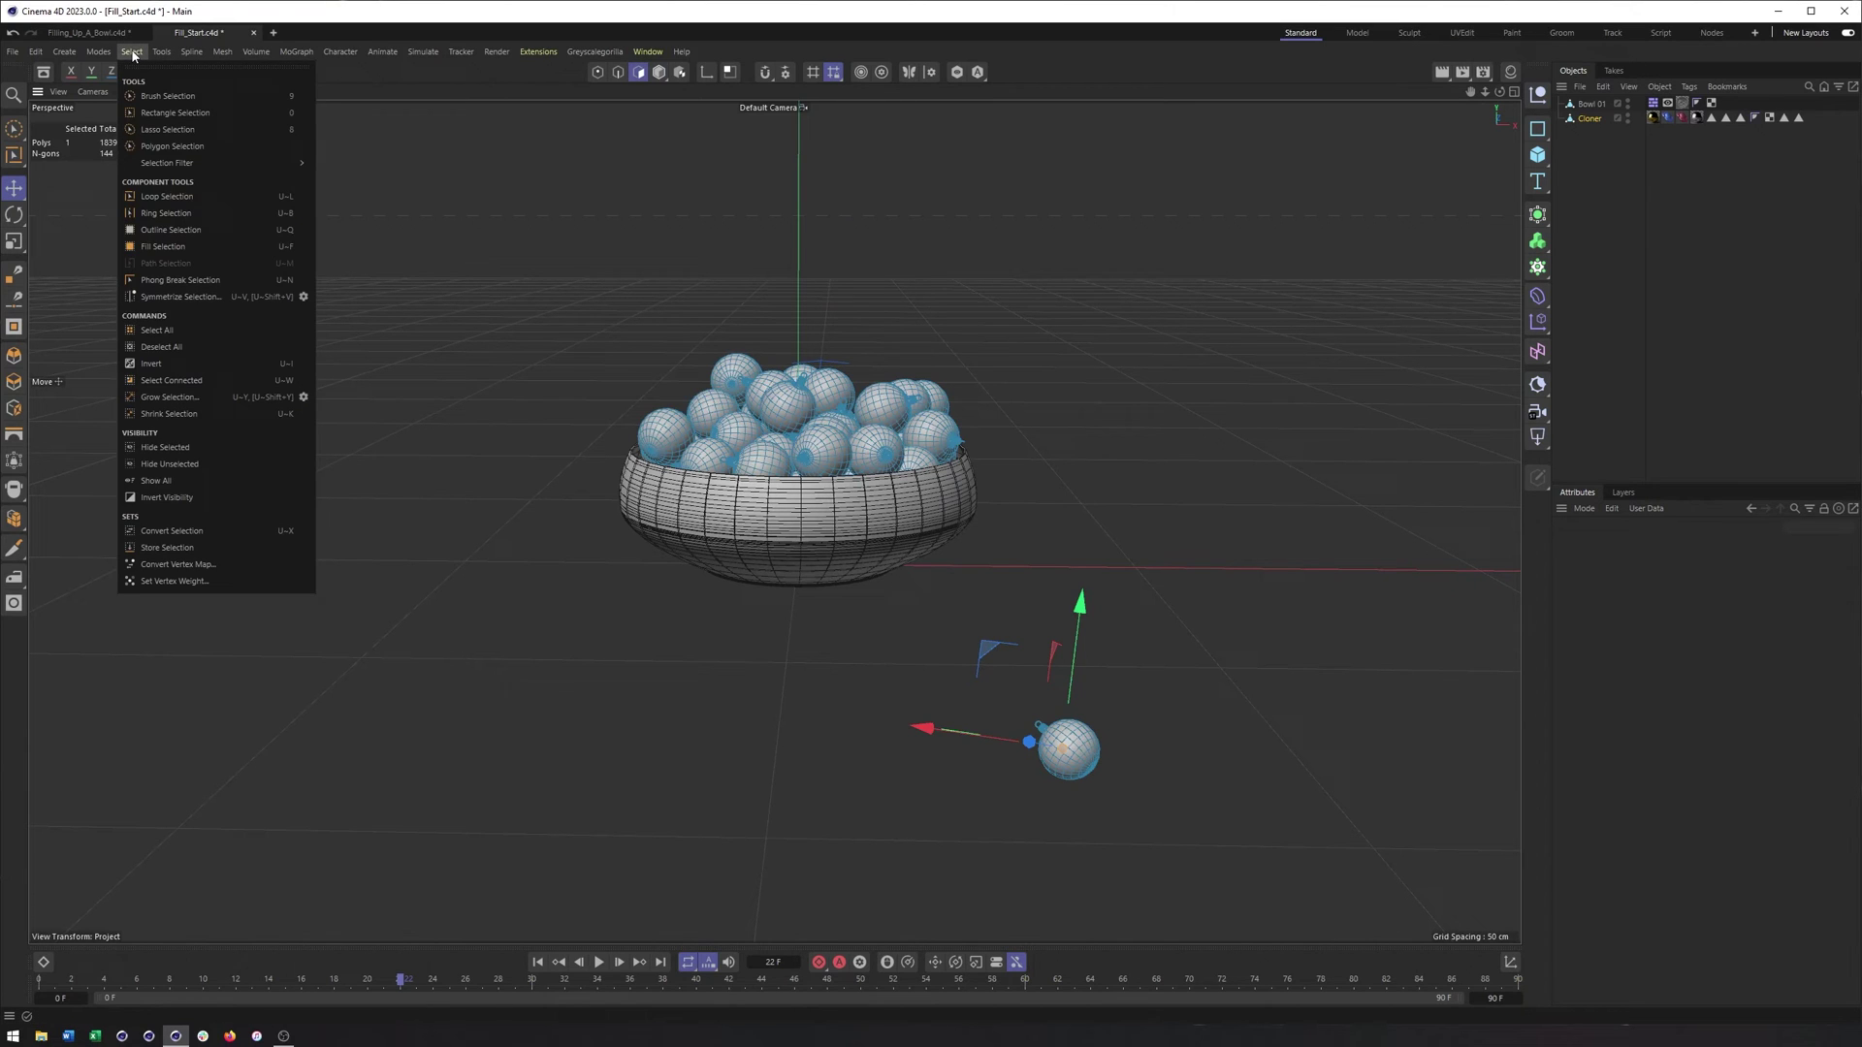
pyautogui.click(174, 380)
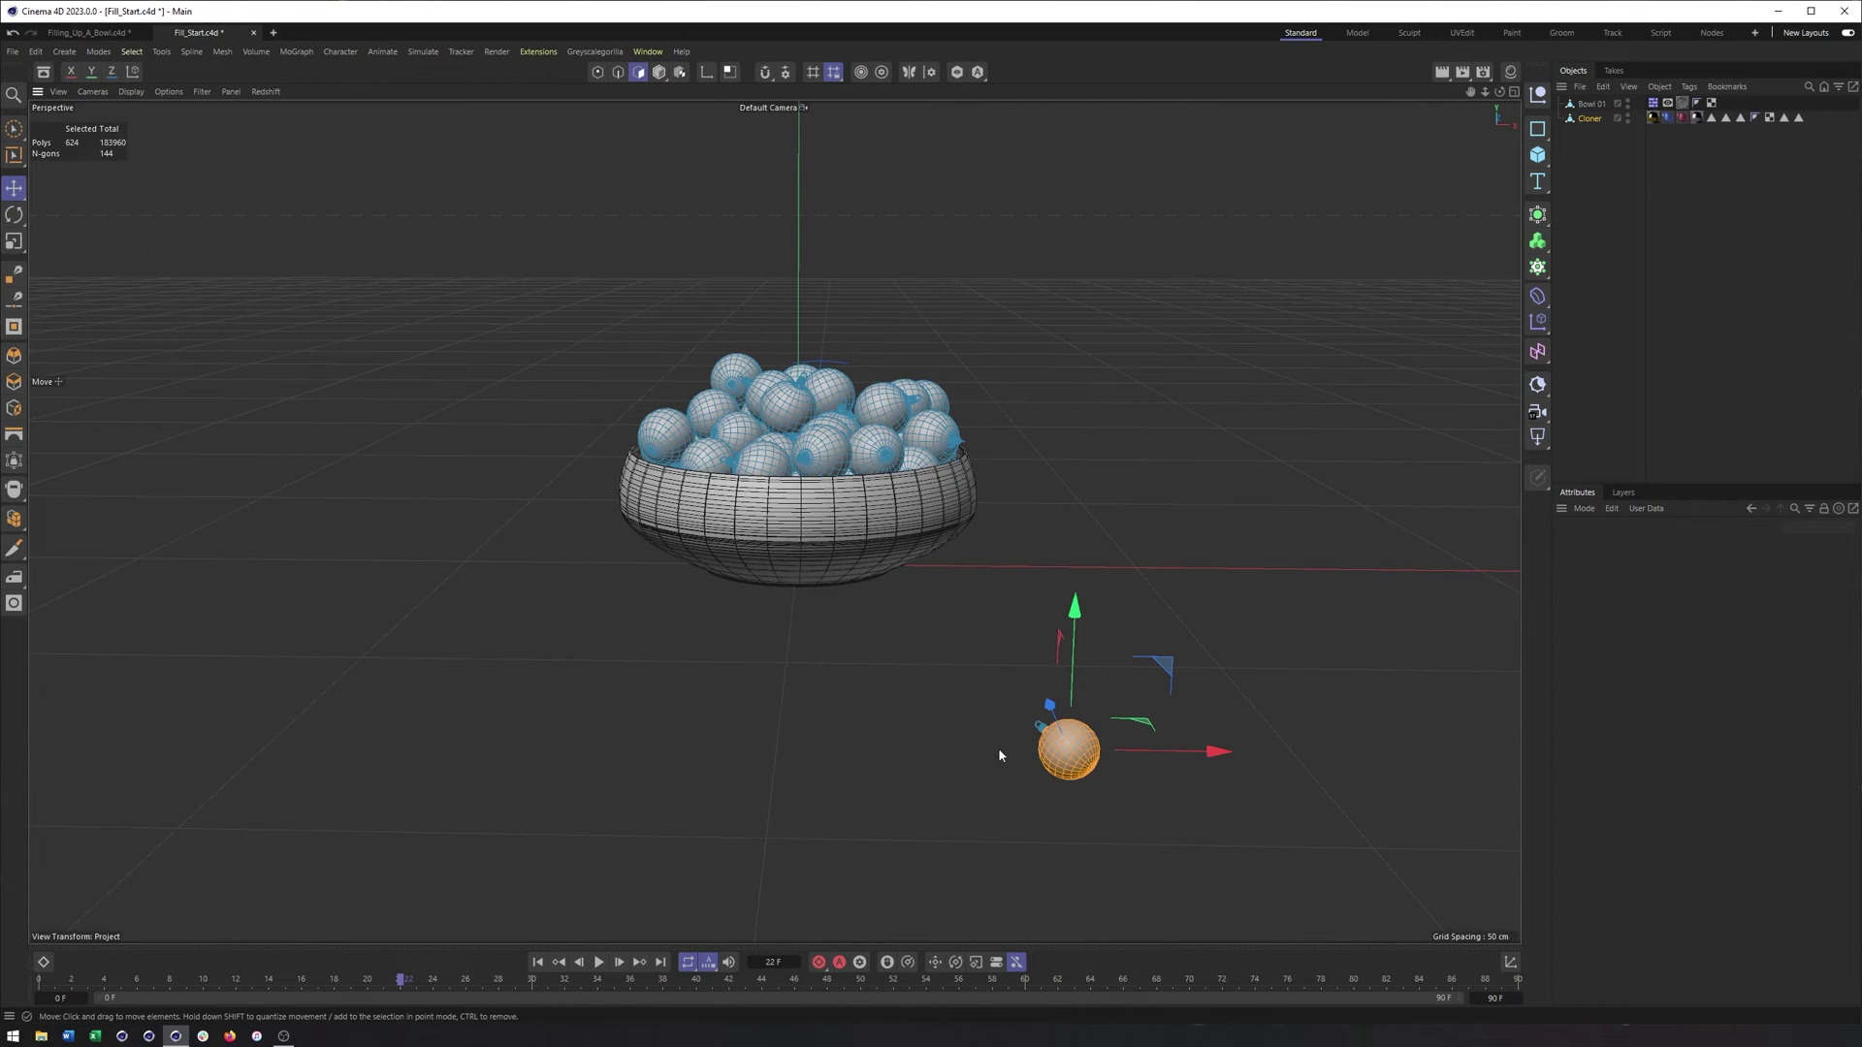
pyautogui.moveTo(13, 128); pyautogui.dragTo(68, 179)
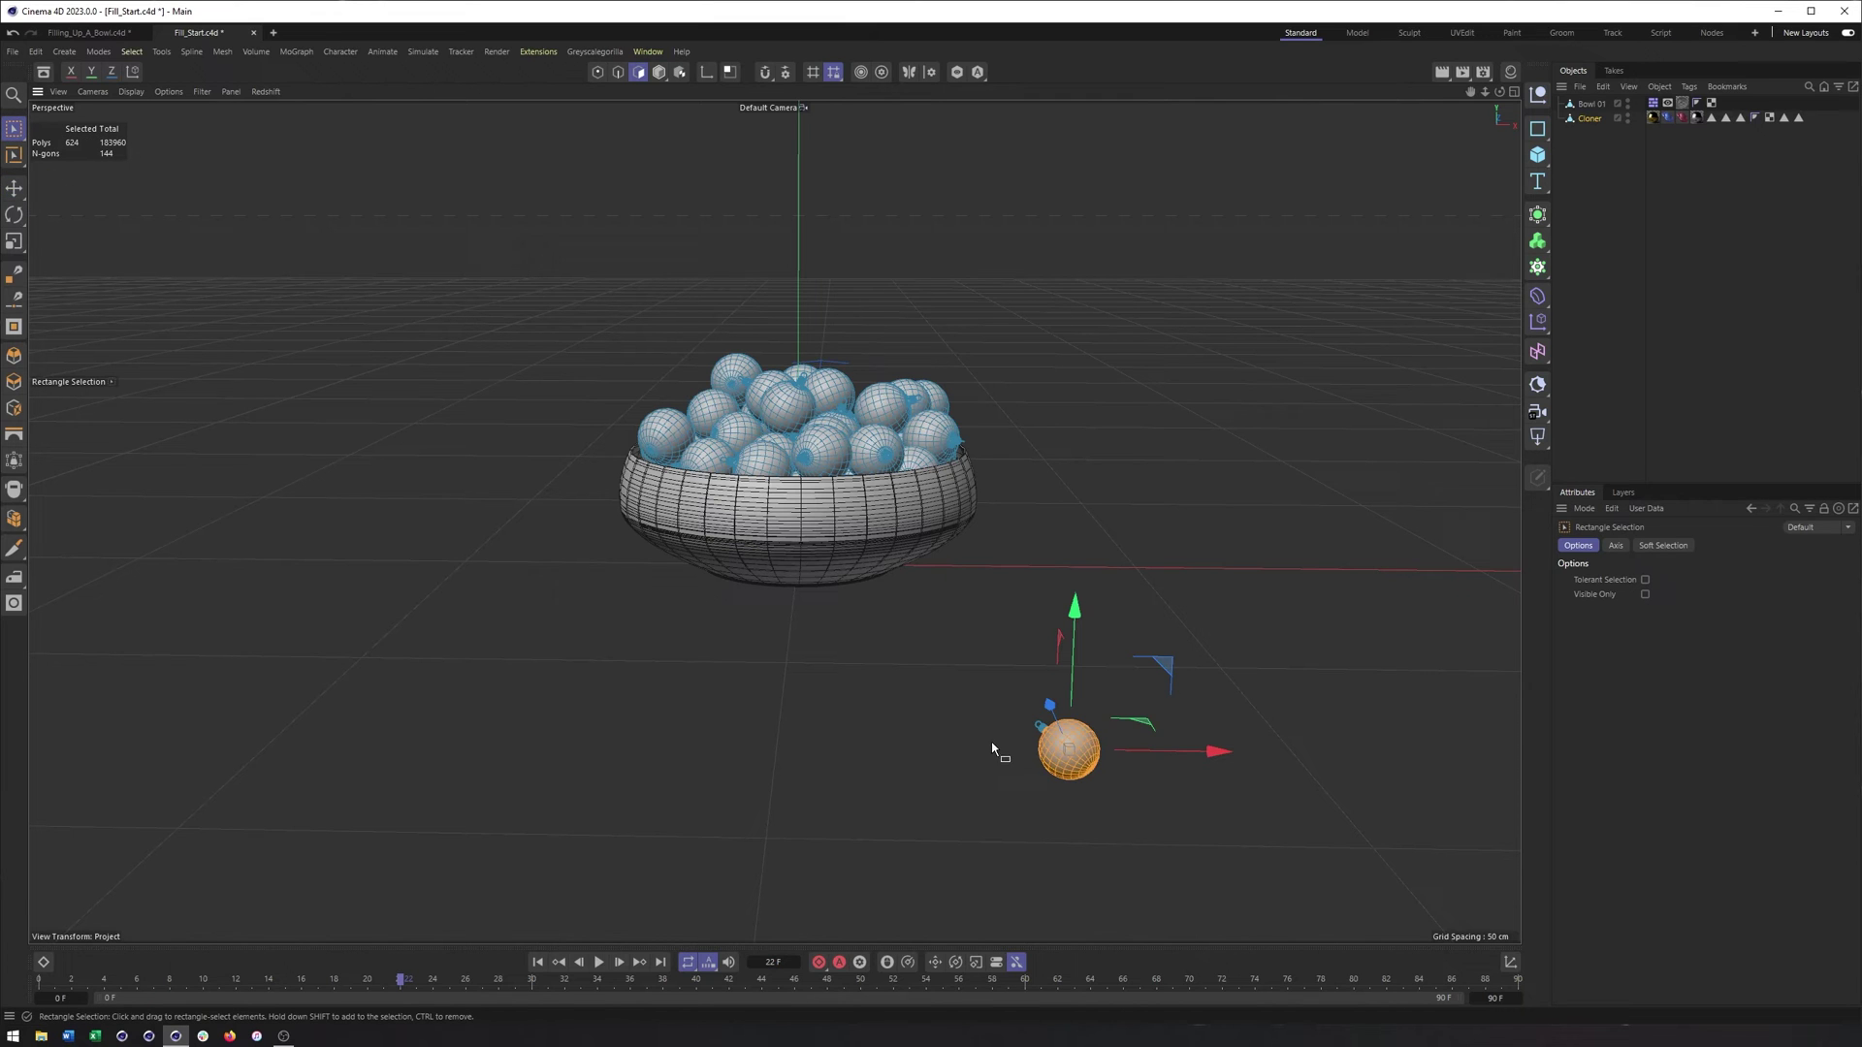
pyautogui.keyDown('alt'); pyautogui.moveTo(1033, 759); pyautogui.dragTo(1435, 727, button='right'); pyautogui.keyUp('alt')
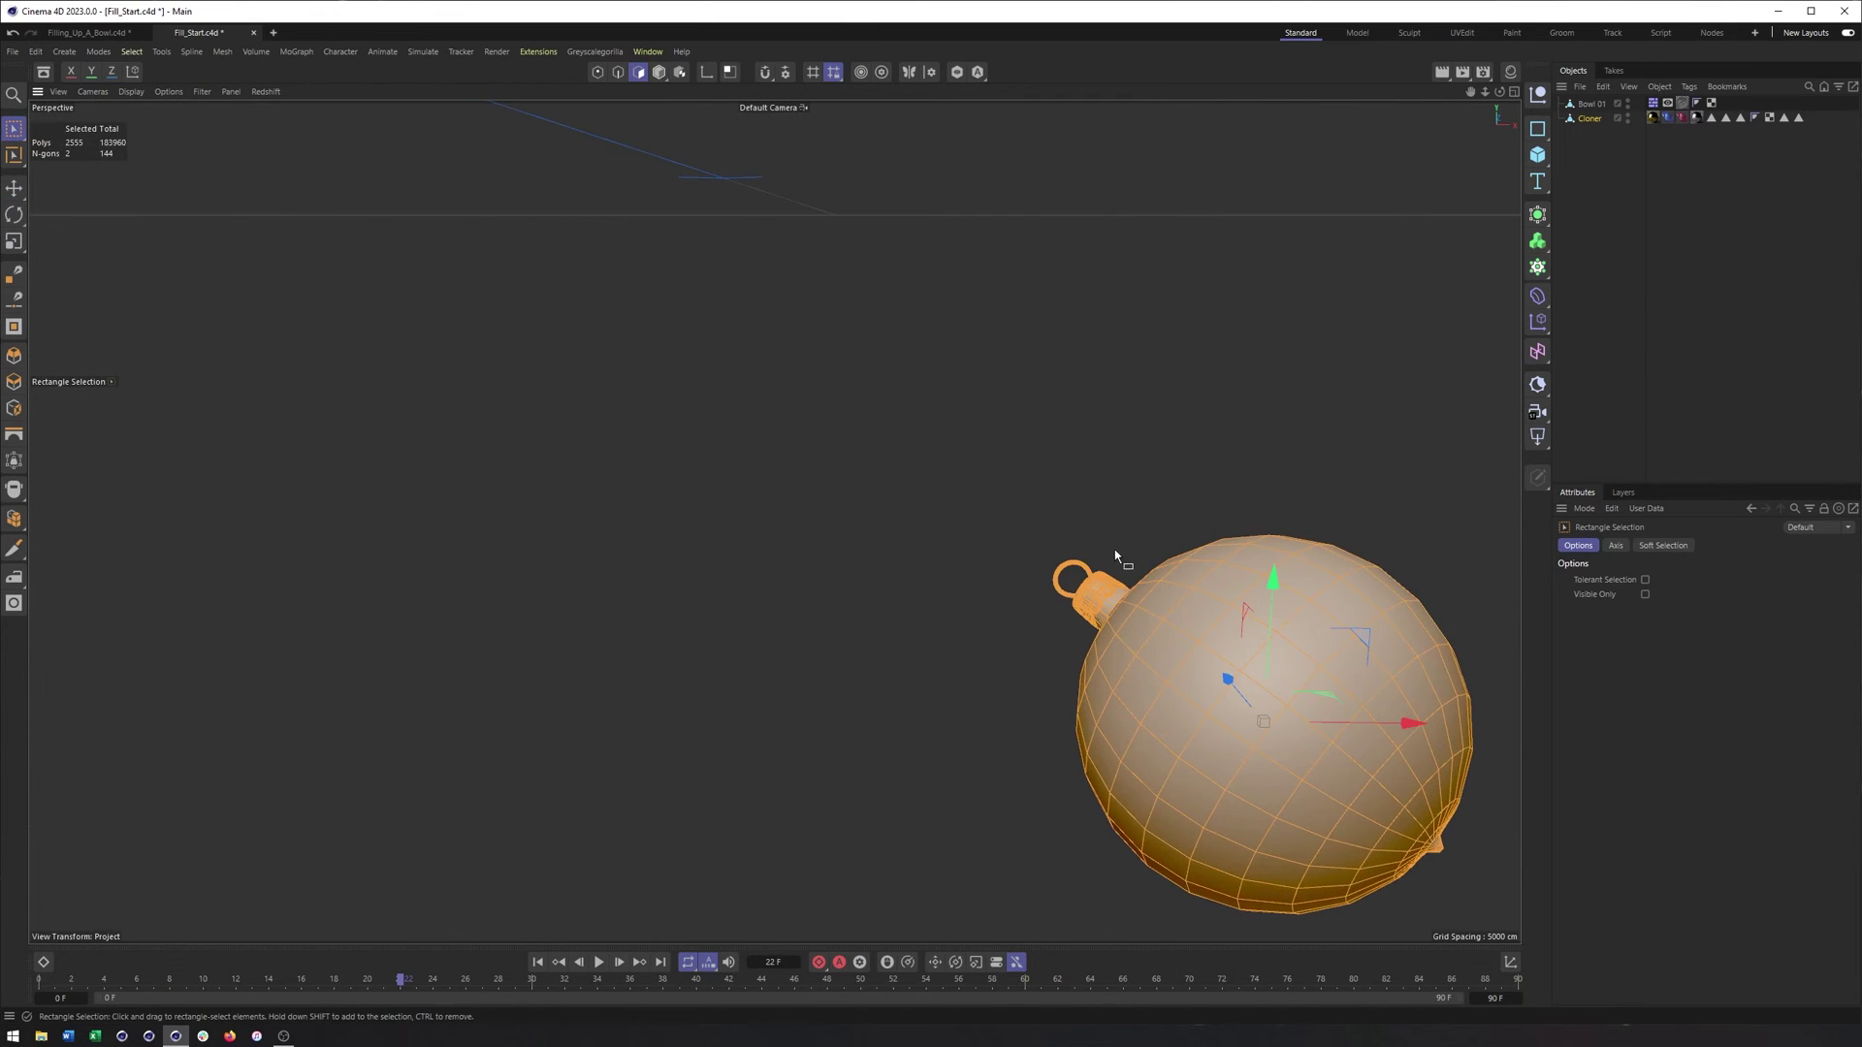
pyautogui.moveTo(1114, 549)
pyautogui.keyDown('alt'); pyautogui.mouseDown()
pyautogui.moveTo(1177, 586)
pyautogui.moveTo(1121, 572)
pyautogui.mouseUp(); pyautogui.keyUp('alt')
pyautogui.keyDown('alt'); pyautogui.moveTo(1111, 568); pyautogui.dragTo(790, 590, button='right'); pyautogui.keyUp('alt')
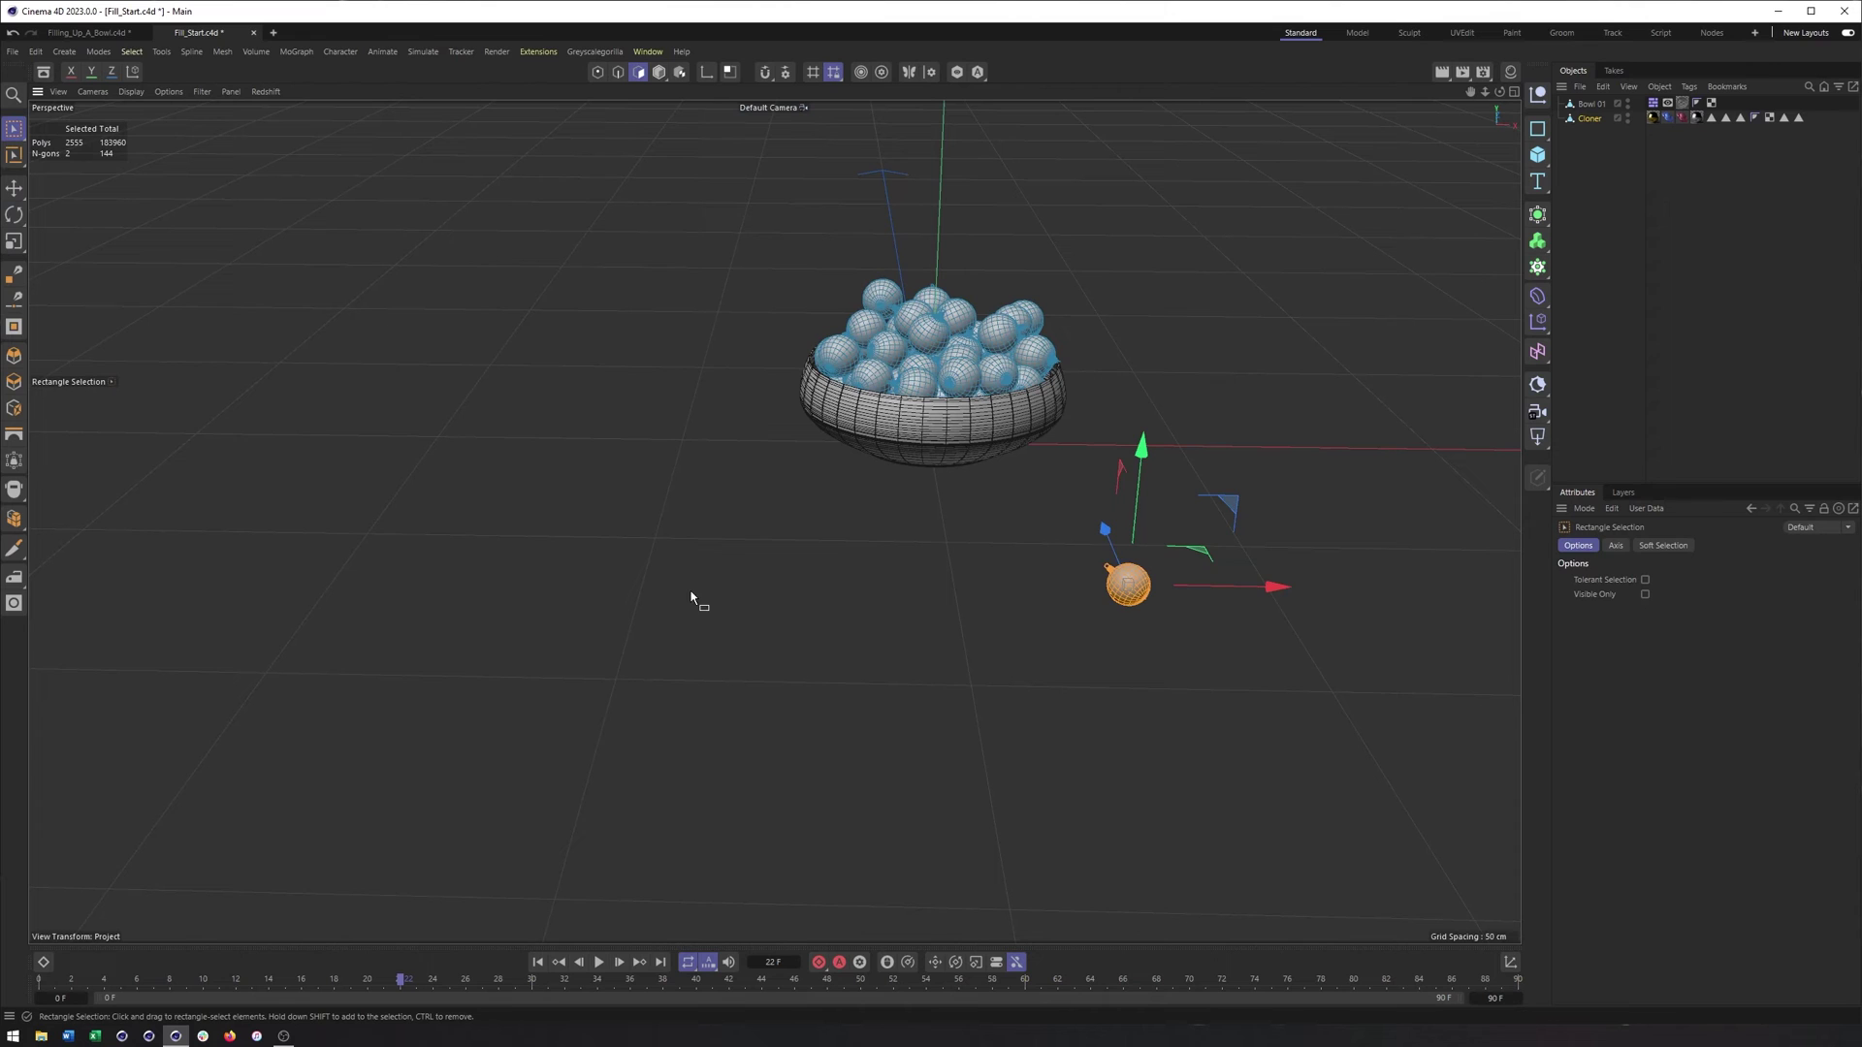
pyautogui.press('Delete')
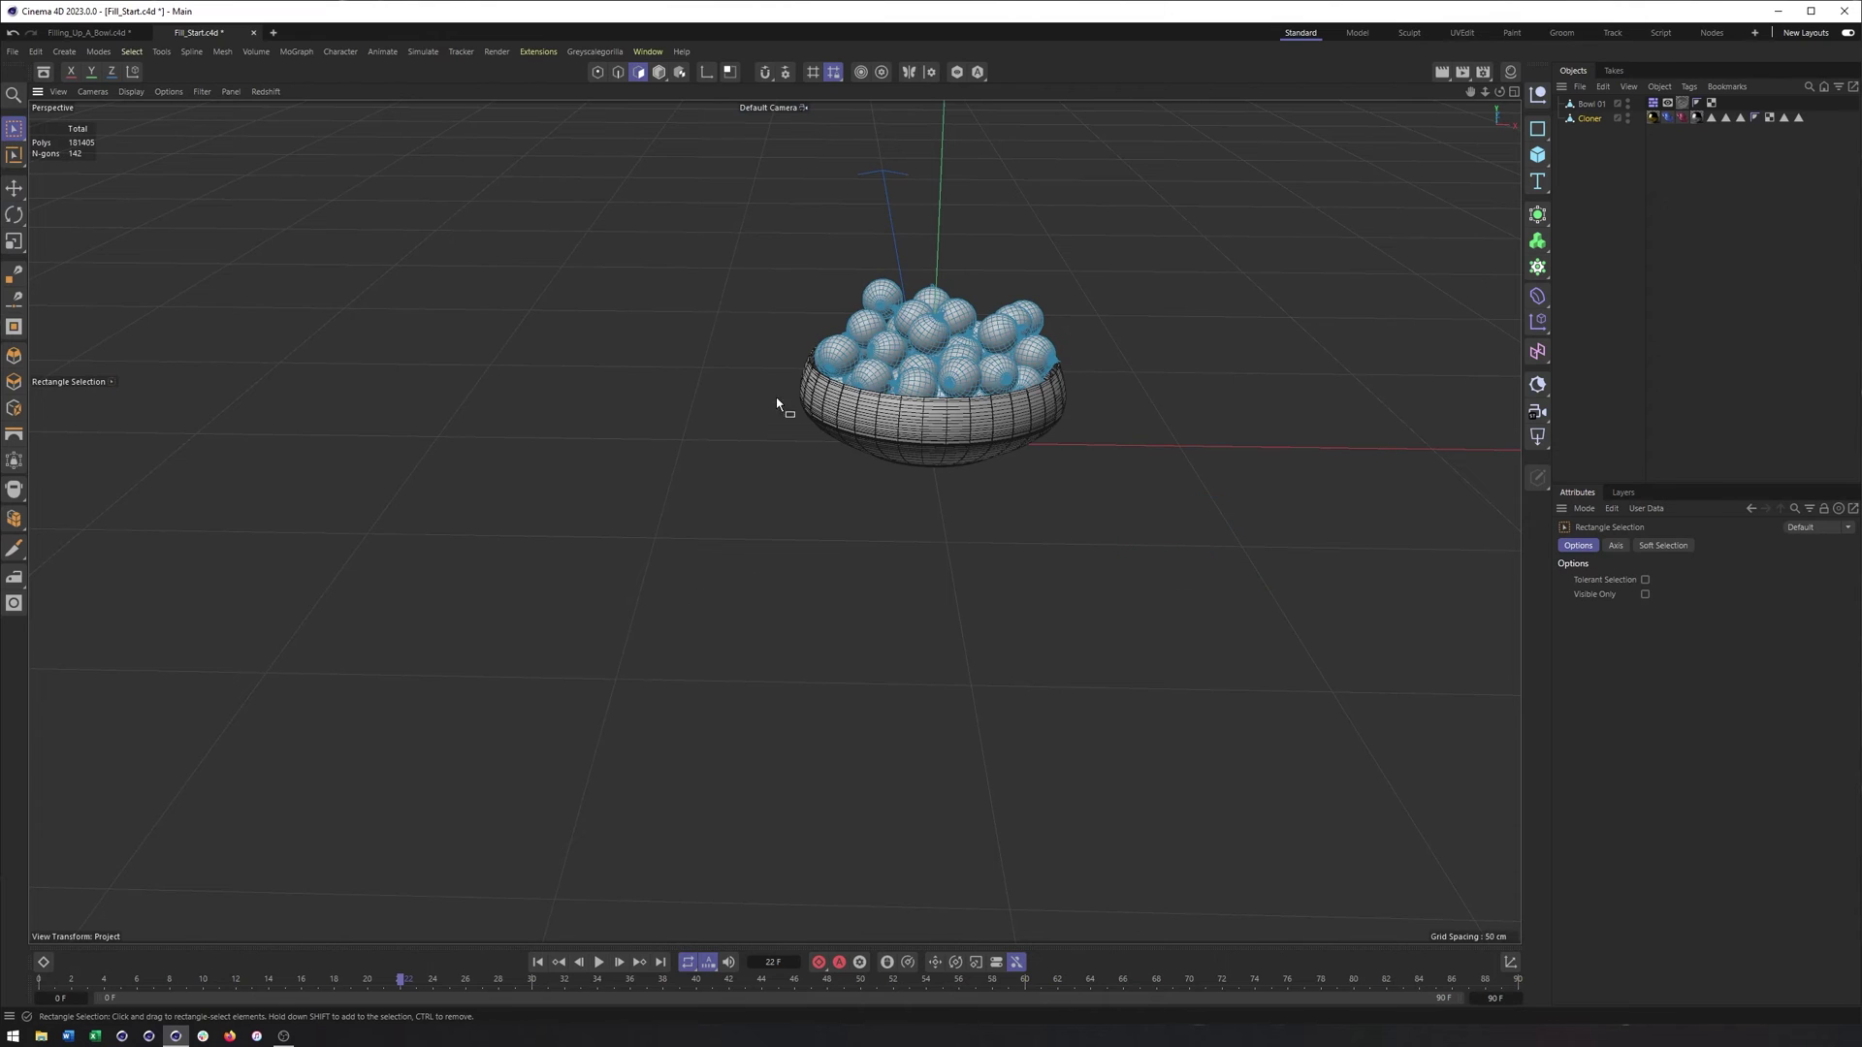
# Return to model mode and turn on texture display in the viewport, viewing the ornament colours in the bowl up close
pyautogui.click(658, 72)
pyautogui.keyDown('alt'); pyautogui.moveTo(968, 432); pyautogui.dragTo(829, 615, button='middle'); pyautogui.keyUp('alt')
pyautogui.keyDown('alt'); pyautogui.moveTo(829, 615); pyautogui.dragTo(791, 565); pyautogui.keyUp('alt')
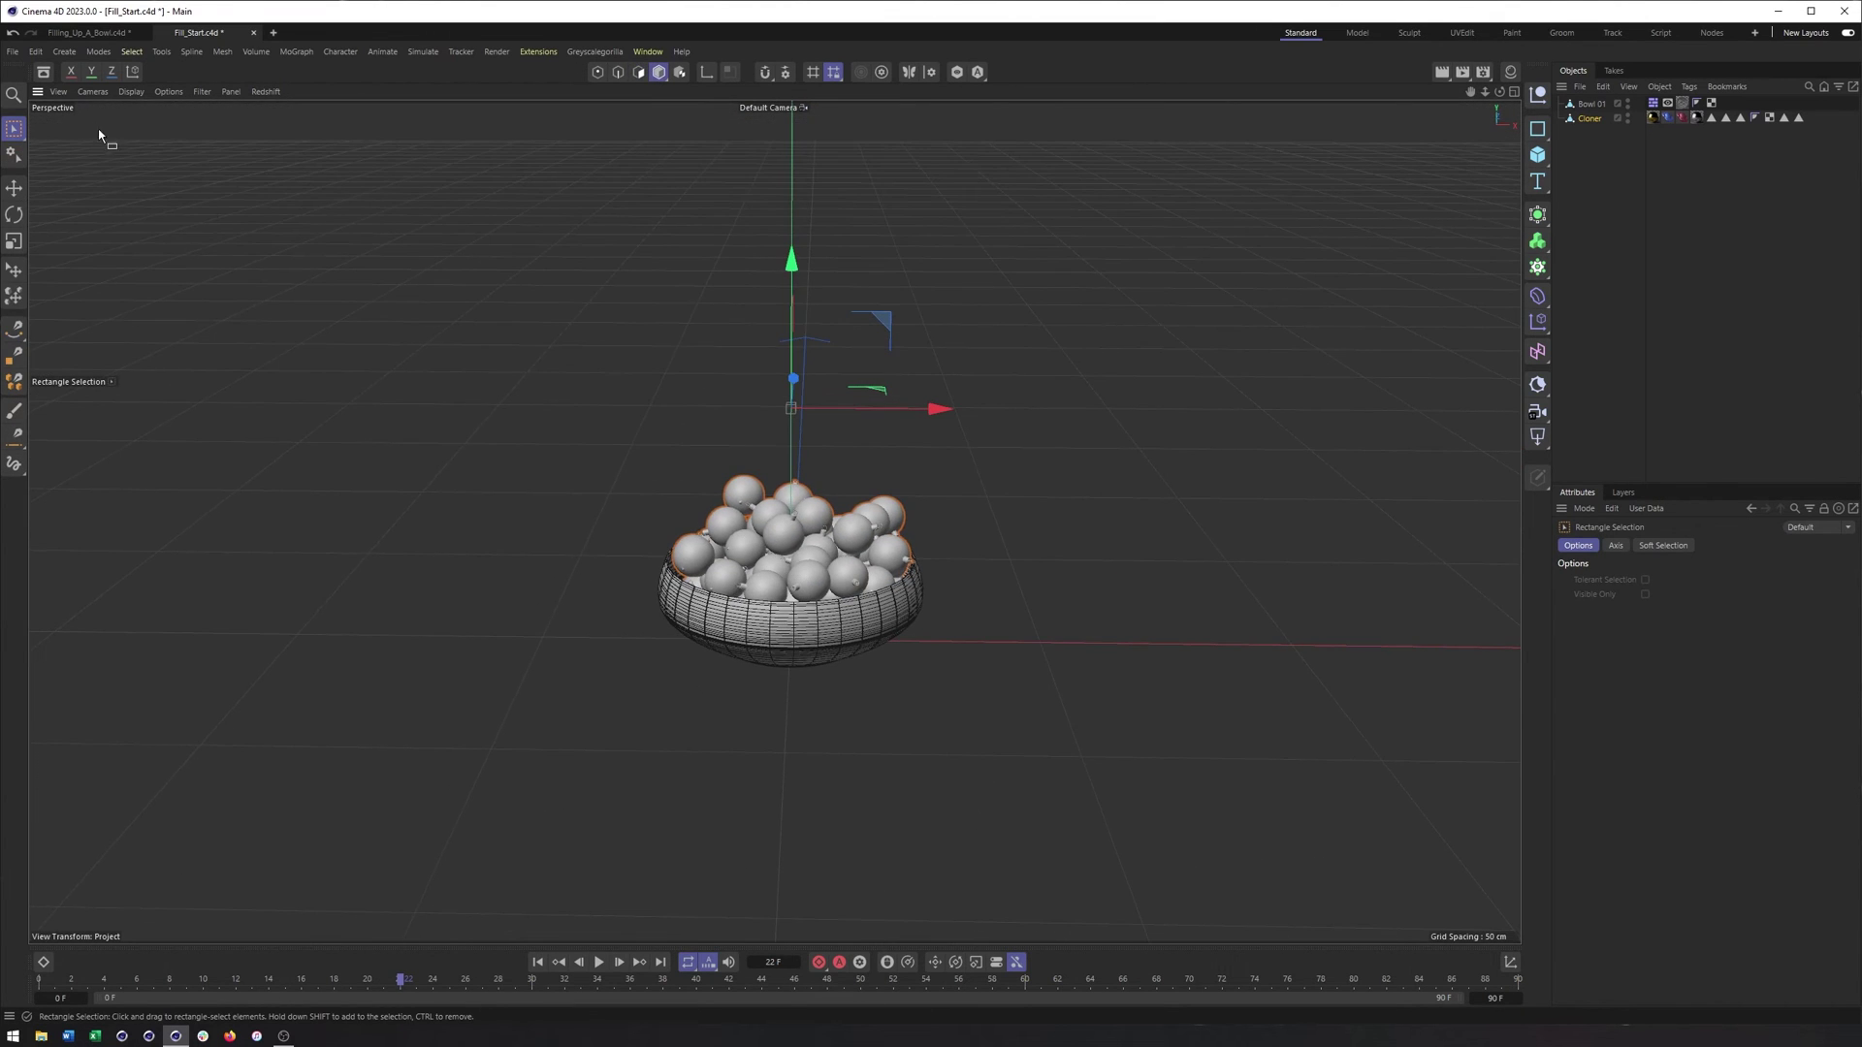
pyautogui.click(168, 91)
pyautogui.click(189, 393)
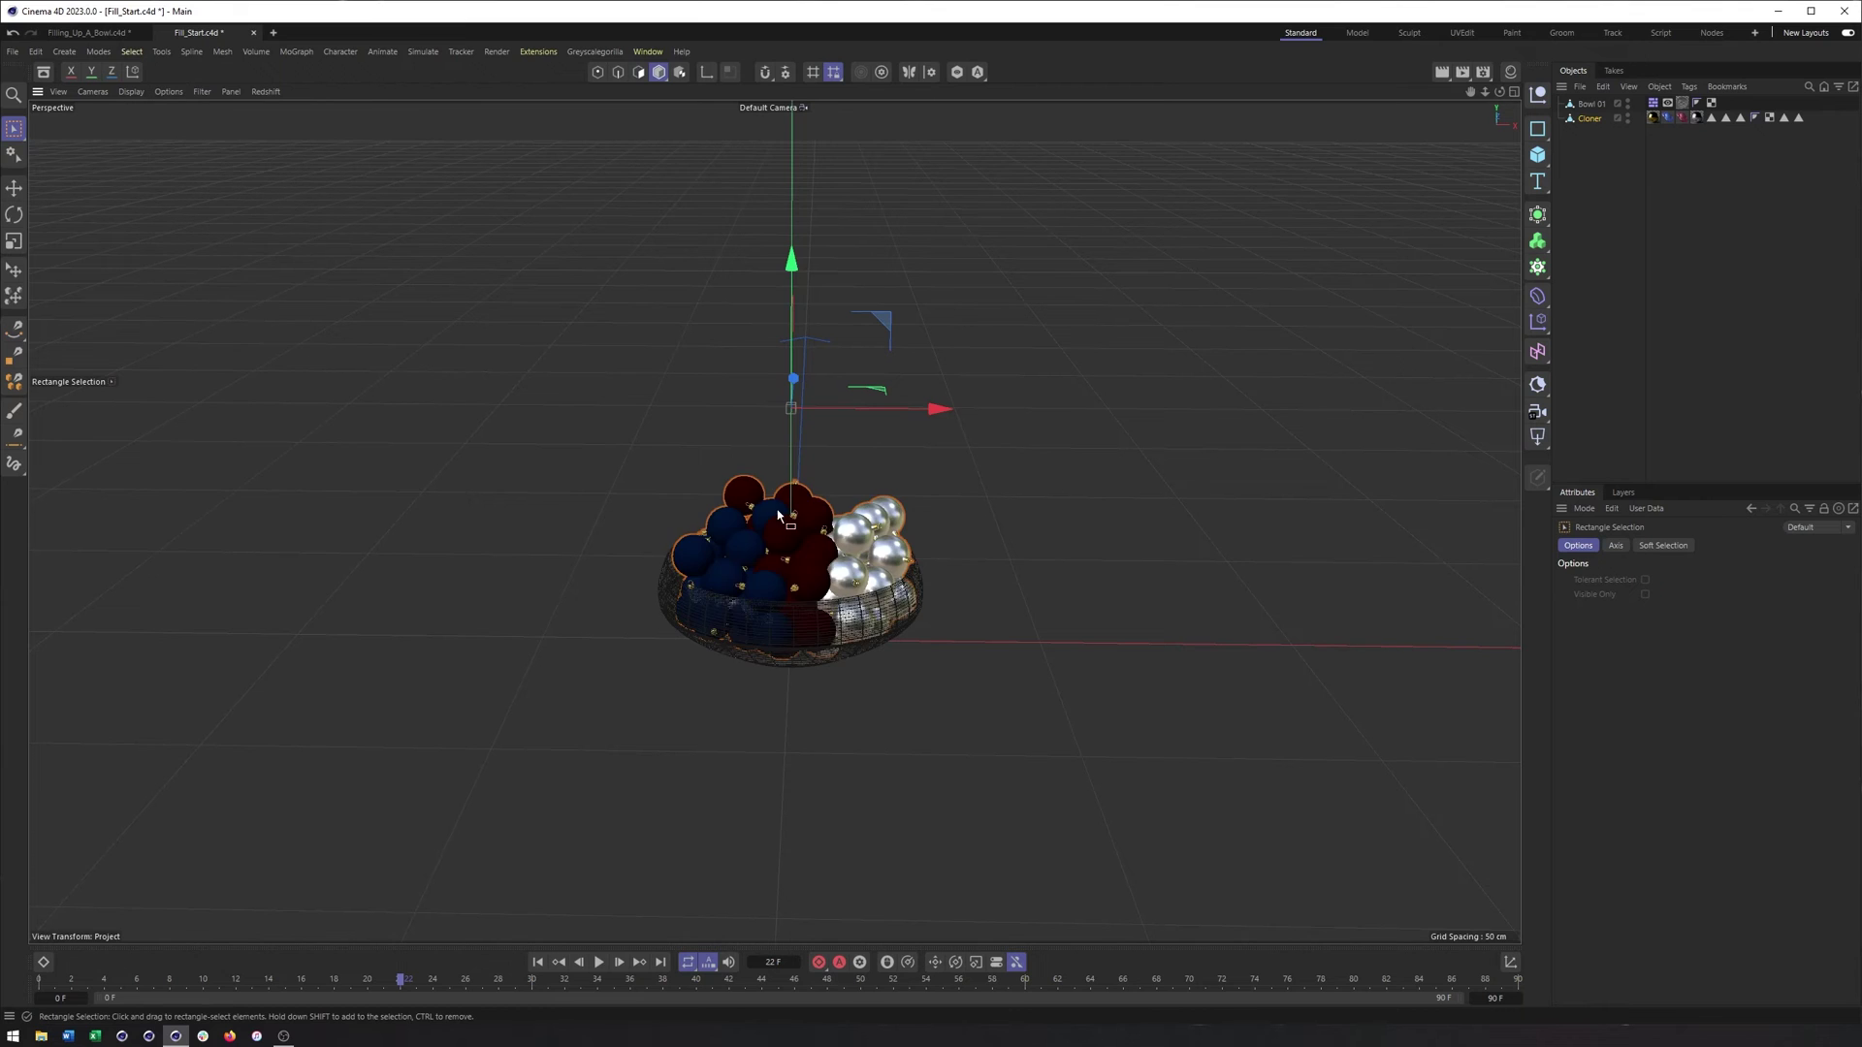
pyautogui.scroll(5, 887, 549)
pyautogui.keyDown('alt'); pyautogui.moveTo(887, 548); pyautogui.dragTo(884, 603); pyautogui.keyUp('alt')
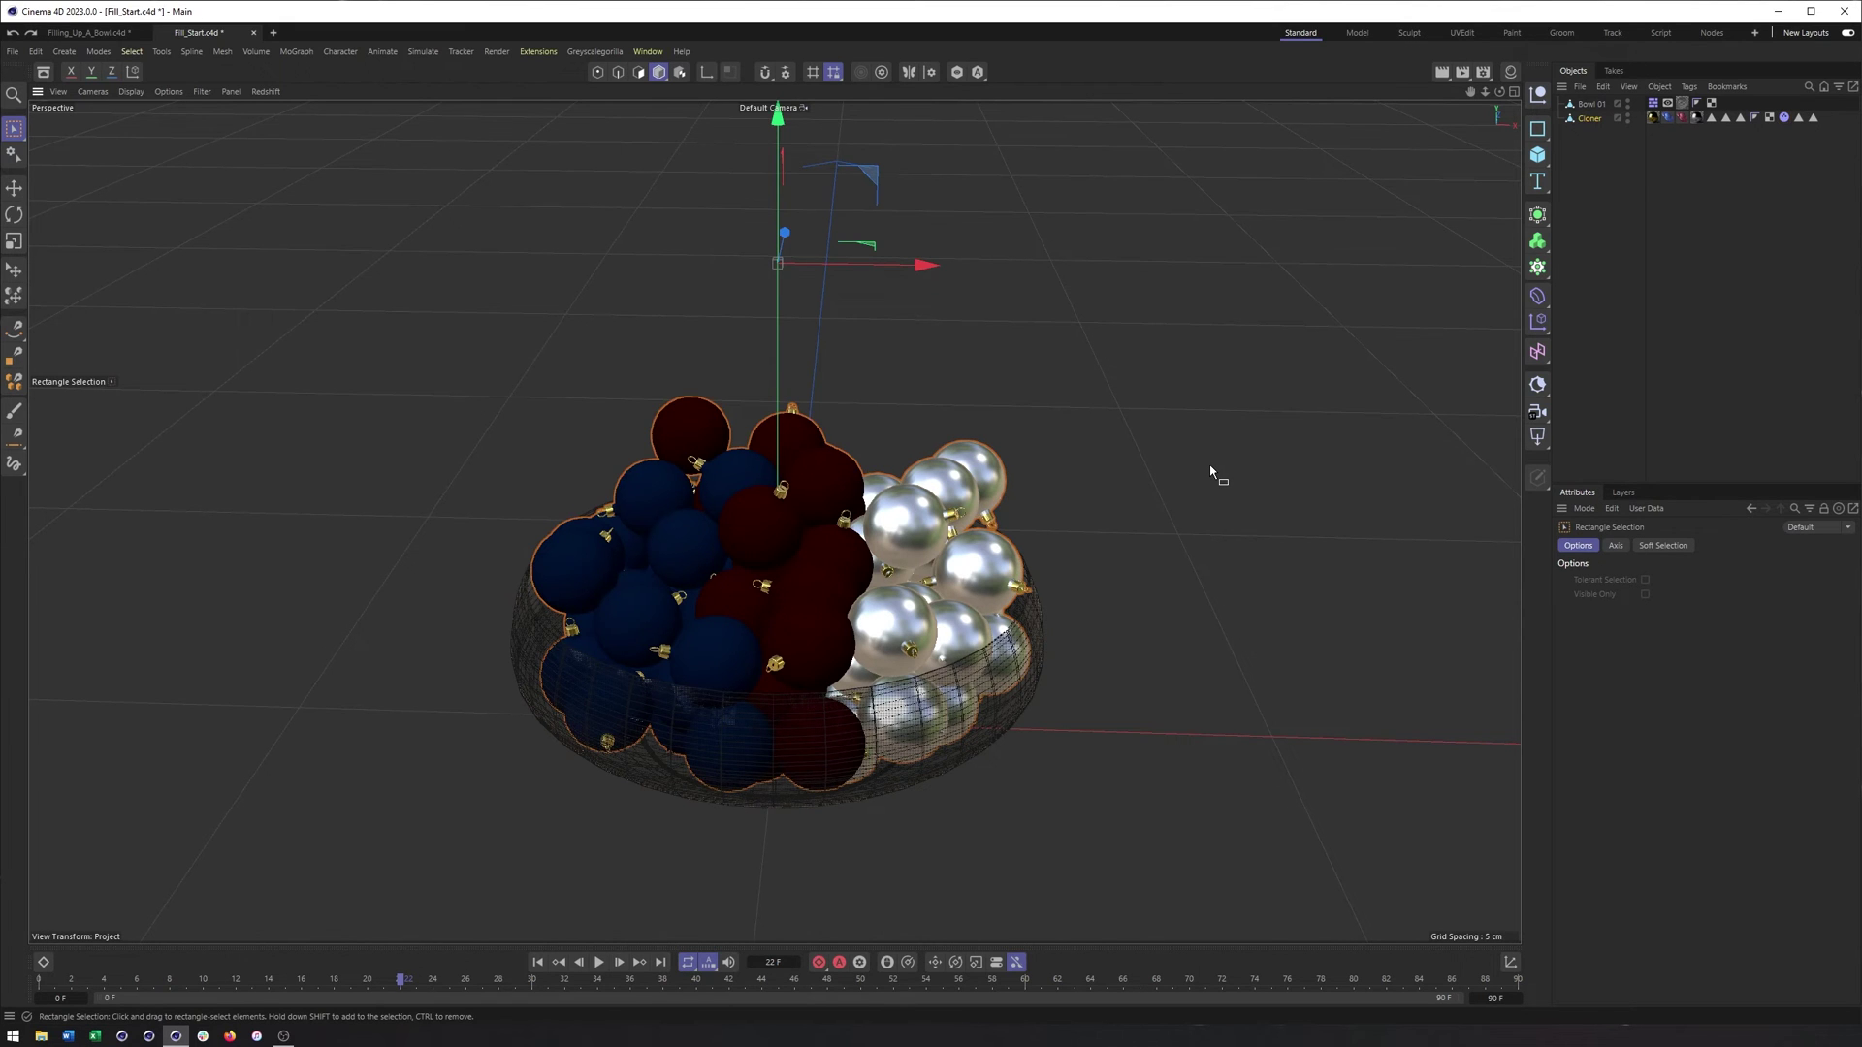
# Undo the polygon deletion, the object merge and the bake, back to the live Cloner with its three ornament children
pyautogui.hotkey('ctrl', 'z')
pyautogui.keyDown('alt'); pyautogui.moveTo(1183, 408); pyautogui.dragTo(1180, 446, button='middle'); pyautogui.keyUp('alt')
pyautogui.keyDown('alt'); pyautogui.moveTo(1140, 467); pyautogui.dragTo(1042, 457, button='right'); pyautogui.keyUp('alt')
pyautogui.keyDown('alt'); pyautogui.moveTo(1042, 456); pyautogui.dragTo(1018, 640, button='middle'); pyautogui.keyUp('alt')
pyautogui.scroll(2, 1017, 559)
pyautogui.keyDown('alt'); pyautogui.moveTo(1014, 558); pyautogui.dragTo(1014, 568, button='middle'); pyautogui.keyUp('alt')
pyautogui.scroll(-2, 1015, 570)
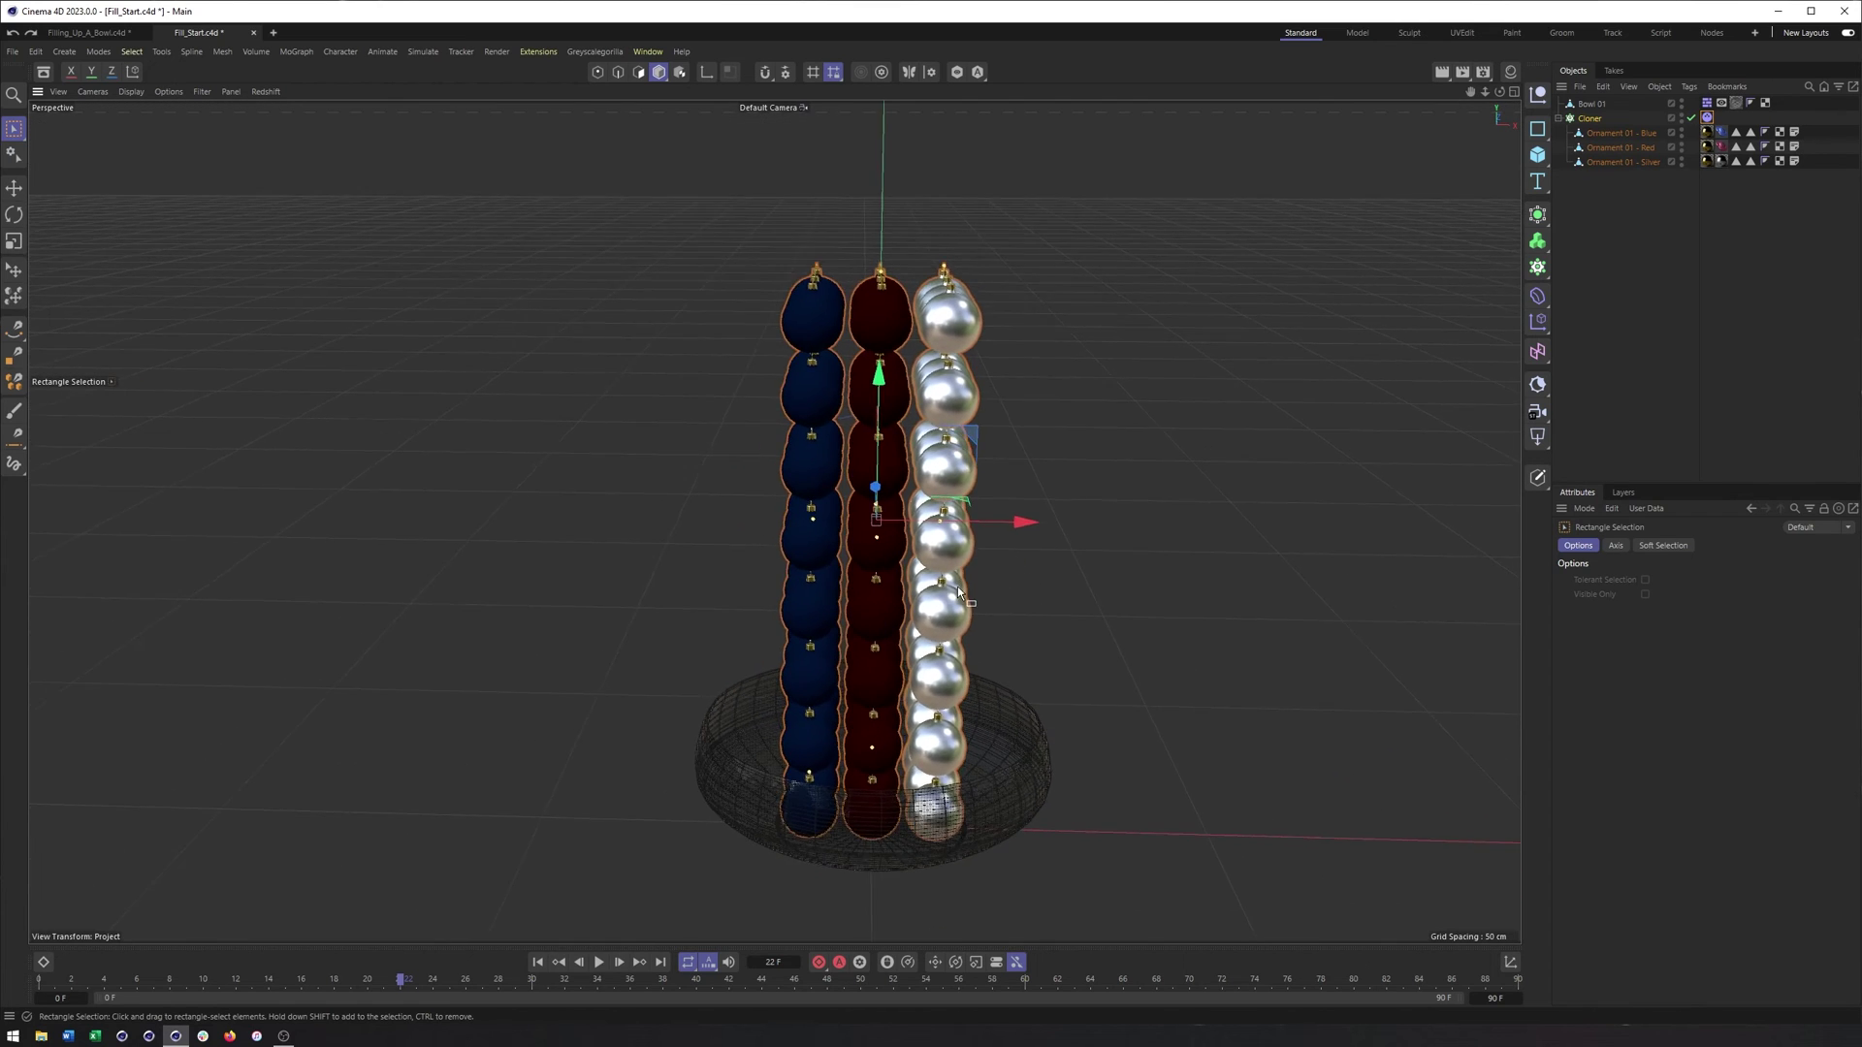
# Set the Cloner's Clones distribution to Random so the blue, red and silver ornaments are mixed
pyautogui.click(1587, 119)
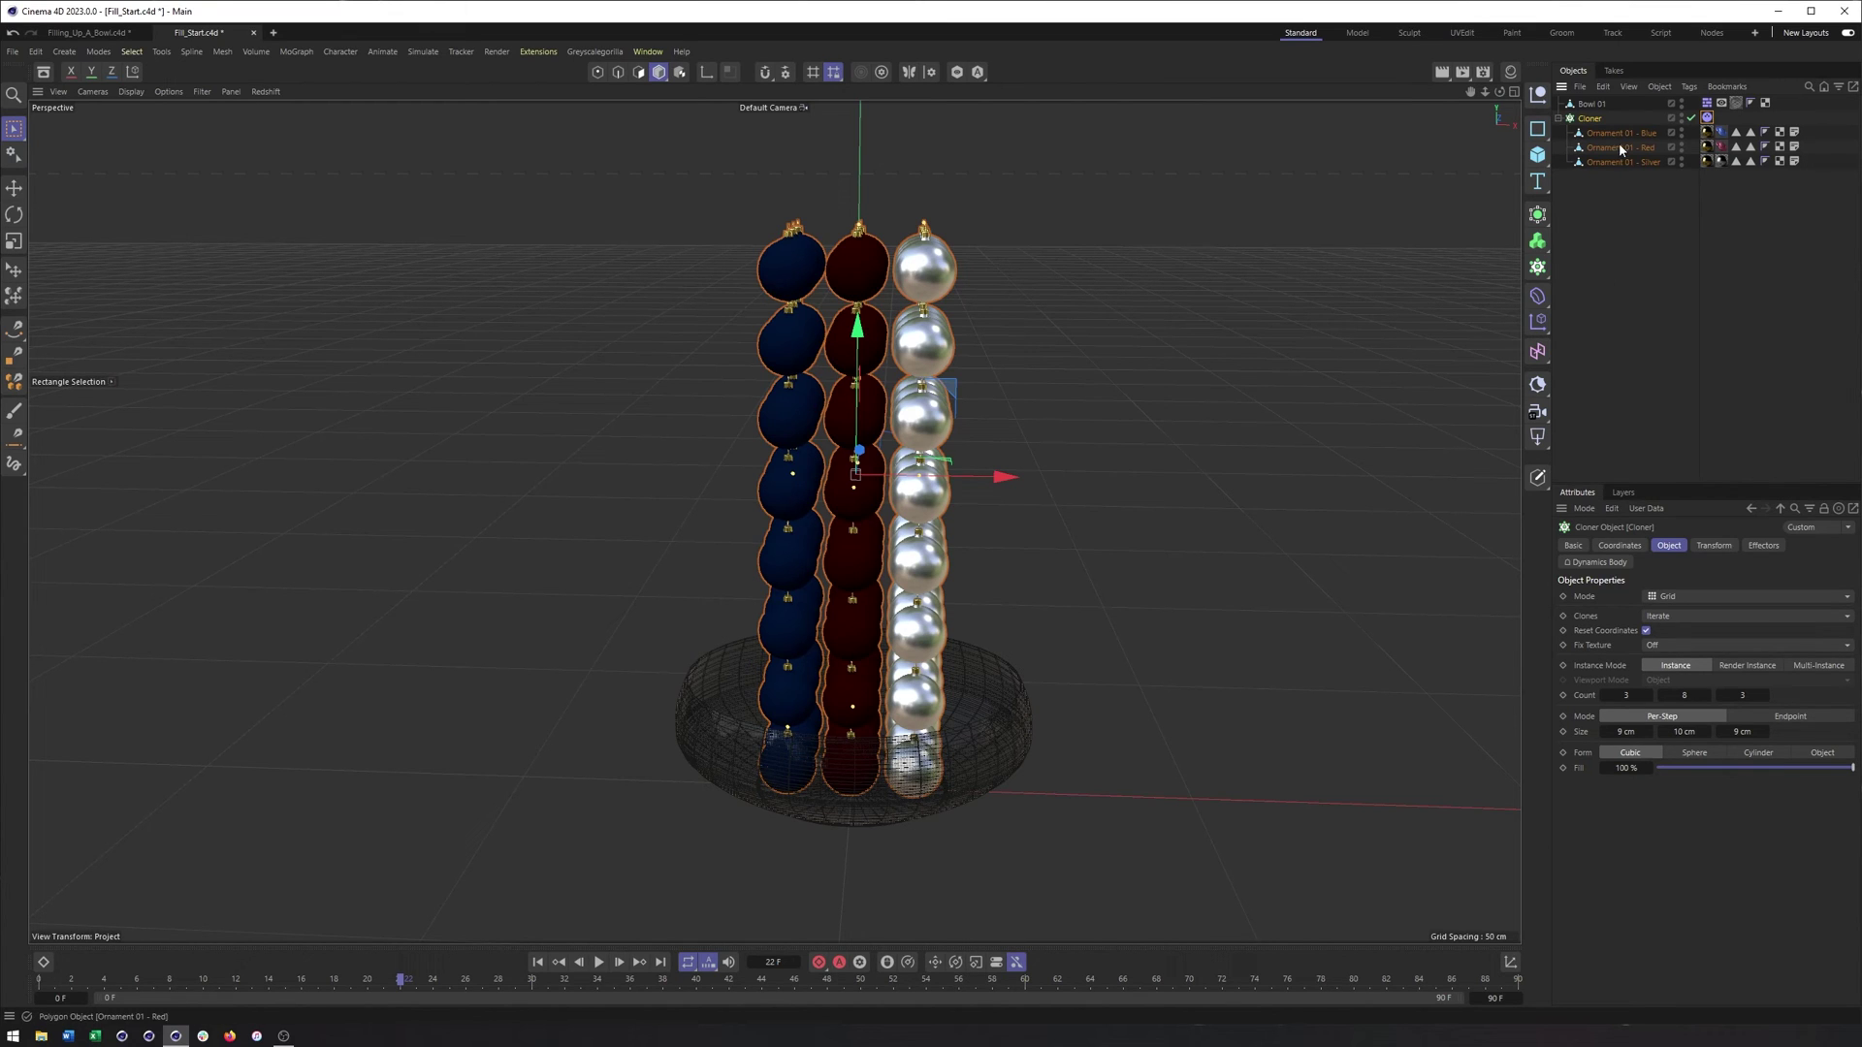
pyautogui.click(1695, 620)
pyautogui.click(1695, 648)
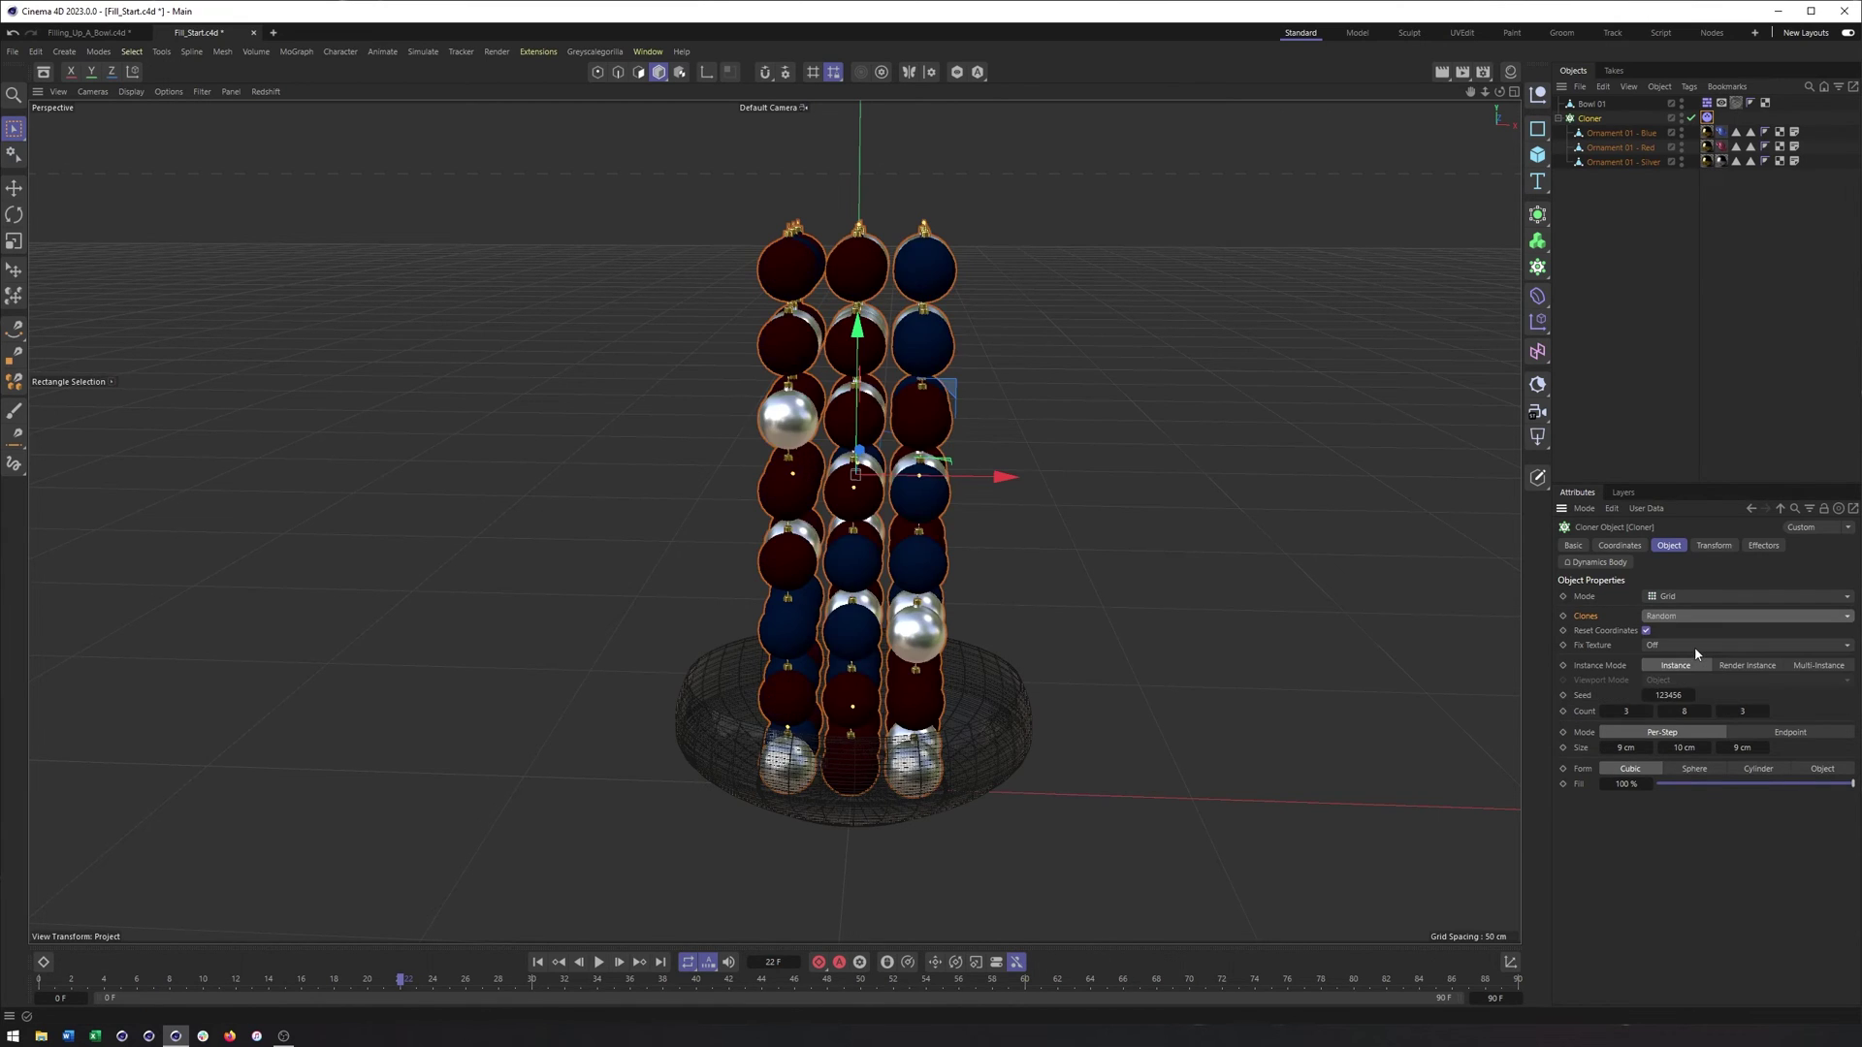
# Set the Cloner's random seed to 123441 and view the resulting colour mix of the stack from different angles
pyautogui.keyDown('alt'); pyautogui.moveTo(952, 393); pyautogui.dragTo(991, 417); pyautogui.keyUp('alt')
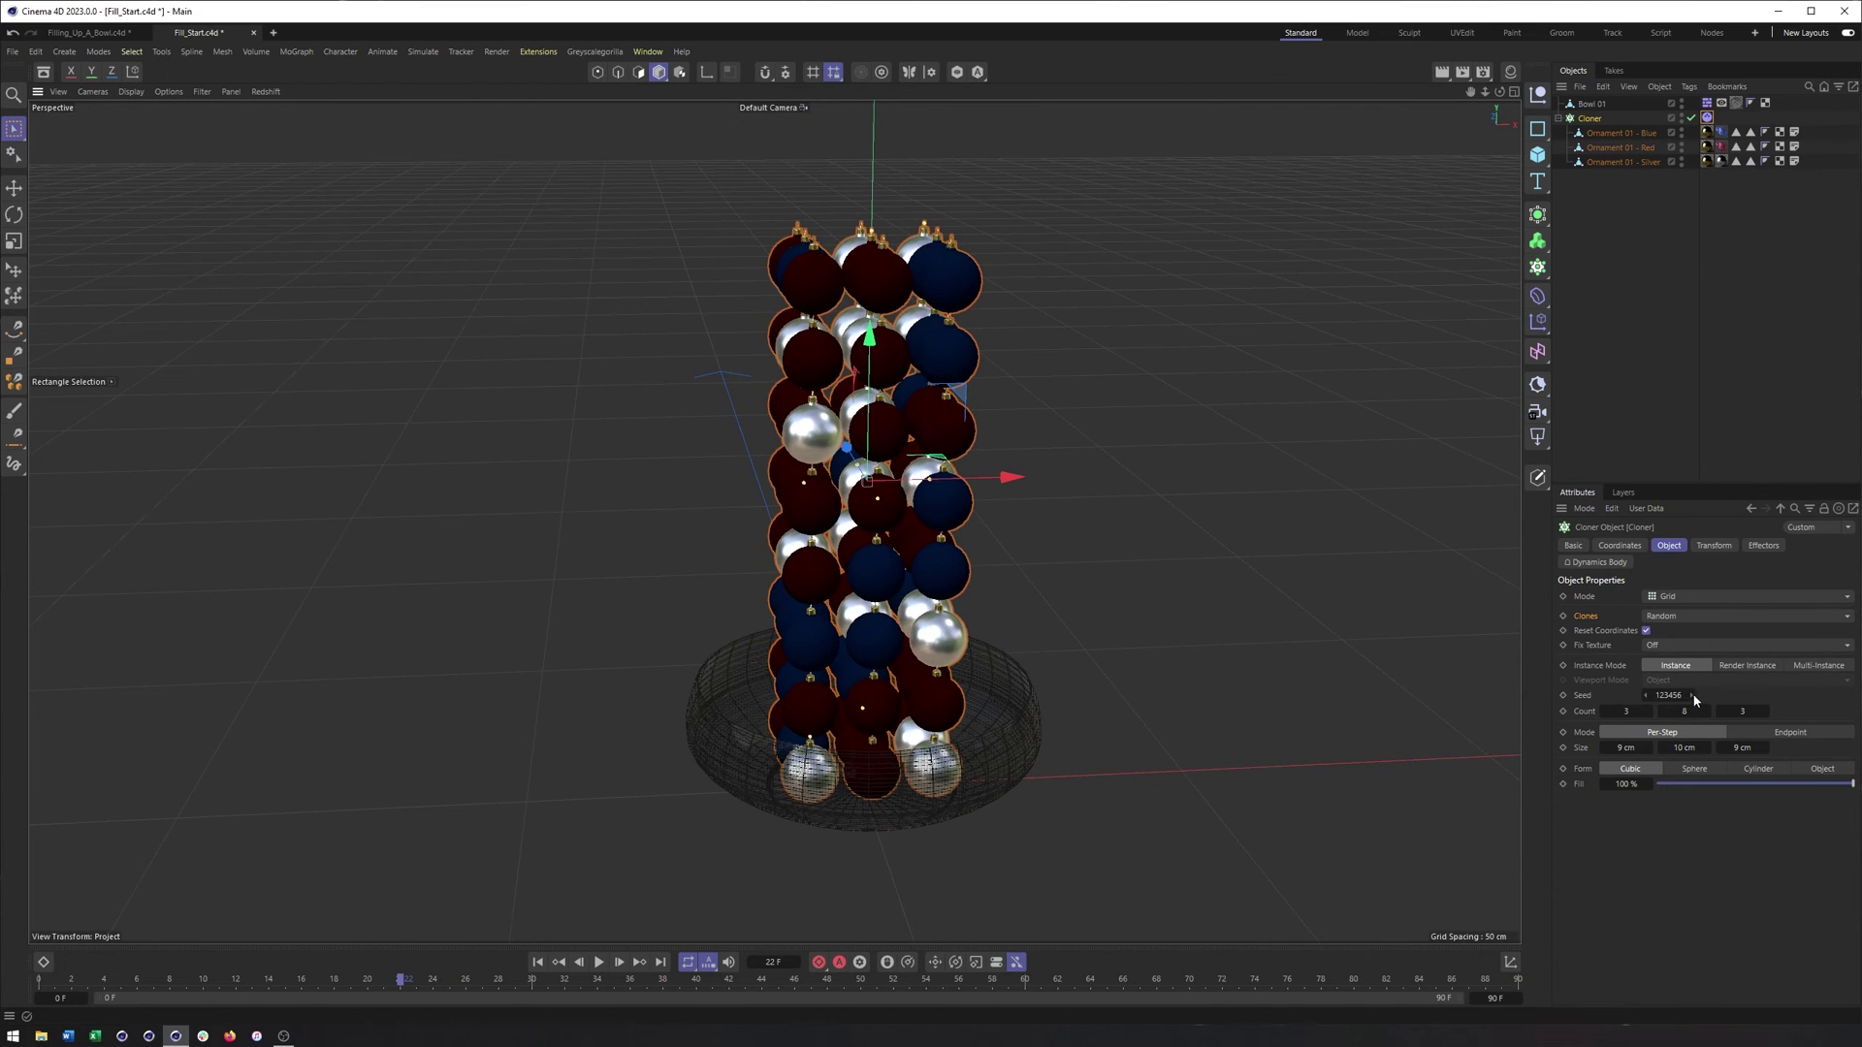
pyautogui.moveTo(1694, 698)
pyautogui.mouseDown()
pyautogui.moveTo(1745, 698)
pyautogui.moveTo(1690, 698)
pyautogui.mouseUp()
pyautogui.keyDown('alt'); pyautogui.moveTo(1018, 722); pyautogui.dragTo(947, 673); pyautogui.keyUp('alt')
pyautogui.keyDown('alt'); pyautogui.moveTo(947, 673); pyautogui.dragTo(972, 729, button='middle'); pyautogui.keyUp('alt')
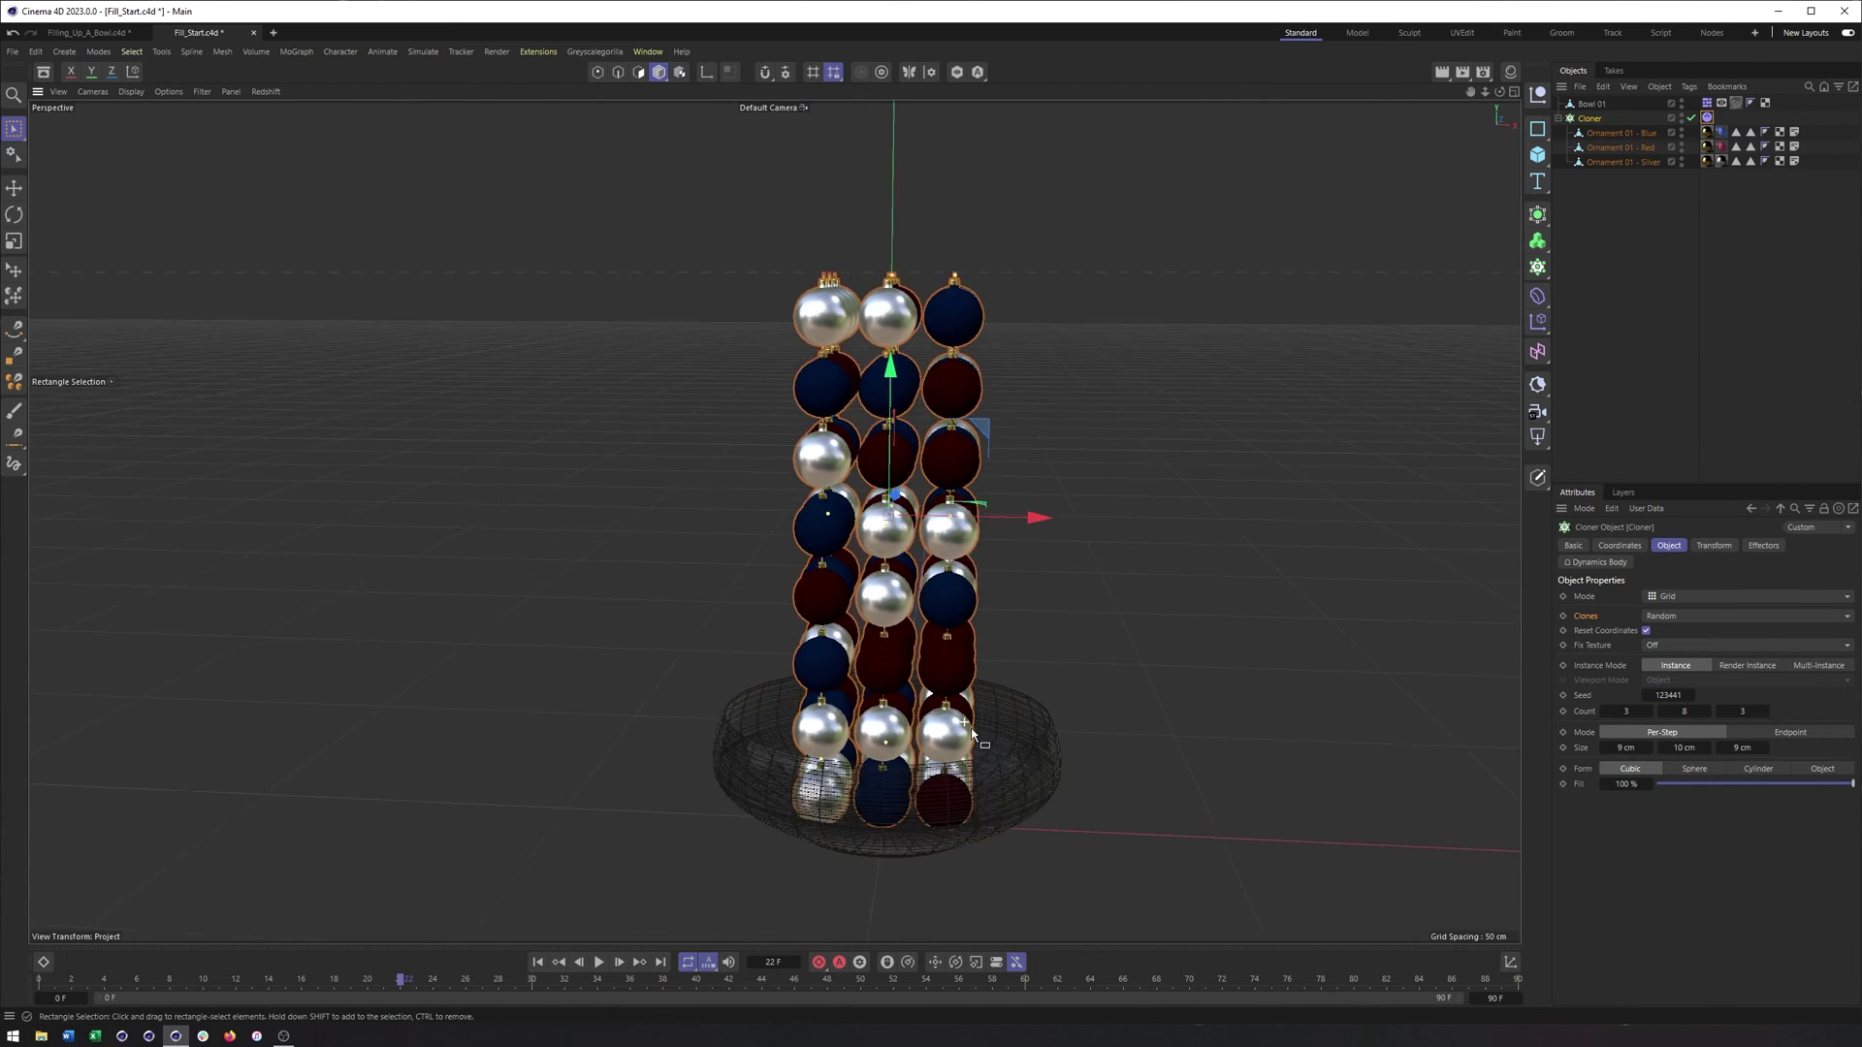
pyautogui.keyDown('alt'); pyautogui.moveTo(727, 512); pyautogui.dragTo(773, 520); pyautogui.keyUp('alt')
pyautogui.keyDown('alt'); pyautogui.moveTo(773, 520); pyautogui.dragTo(655, 484, button='middle'); pyautogui.keyUp('alt')
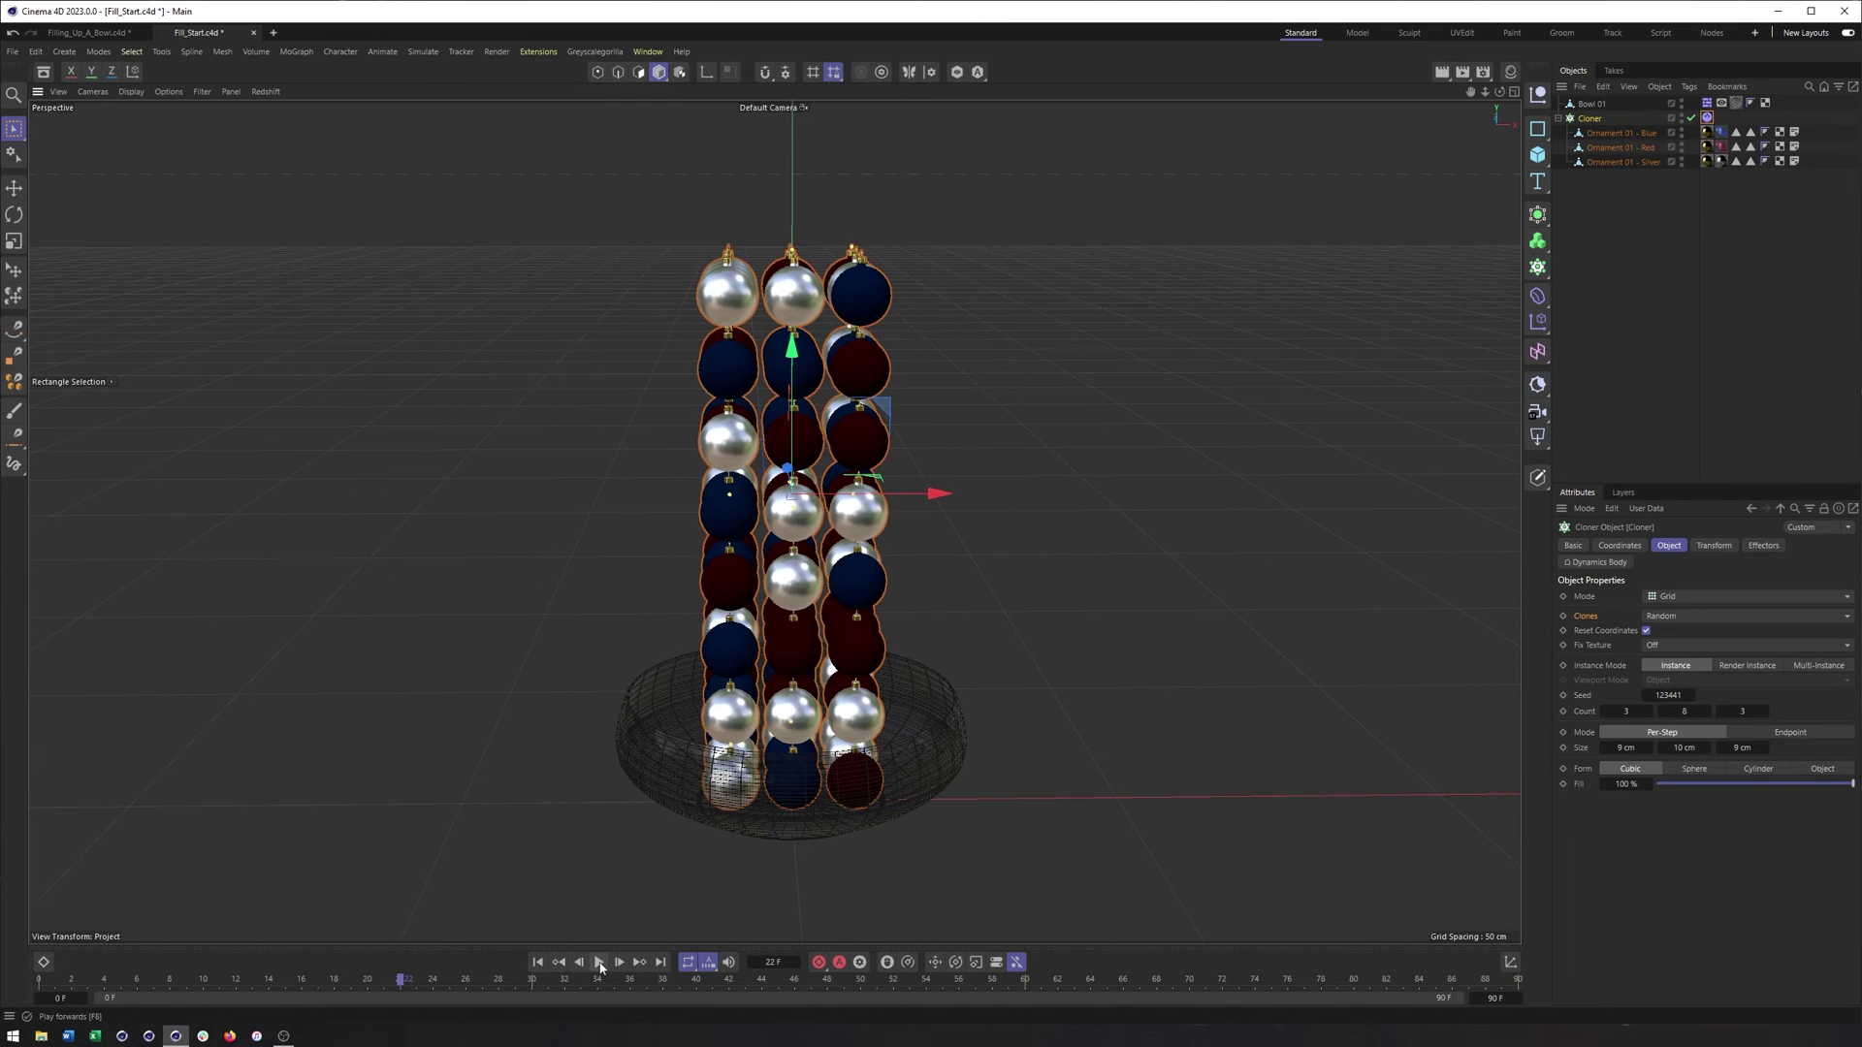
# Bake the dynamics simulation through the Cloner's Dynamics Body tag cache
pyautogui.click(1707, 118)
pyautogui.click(1619, 608)
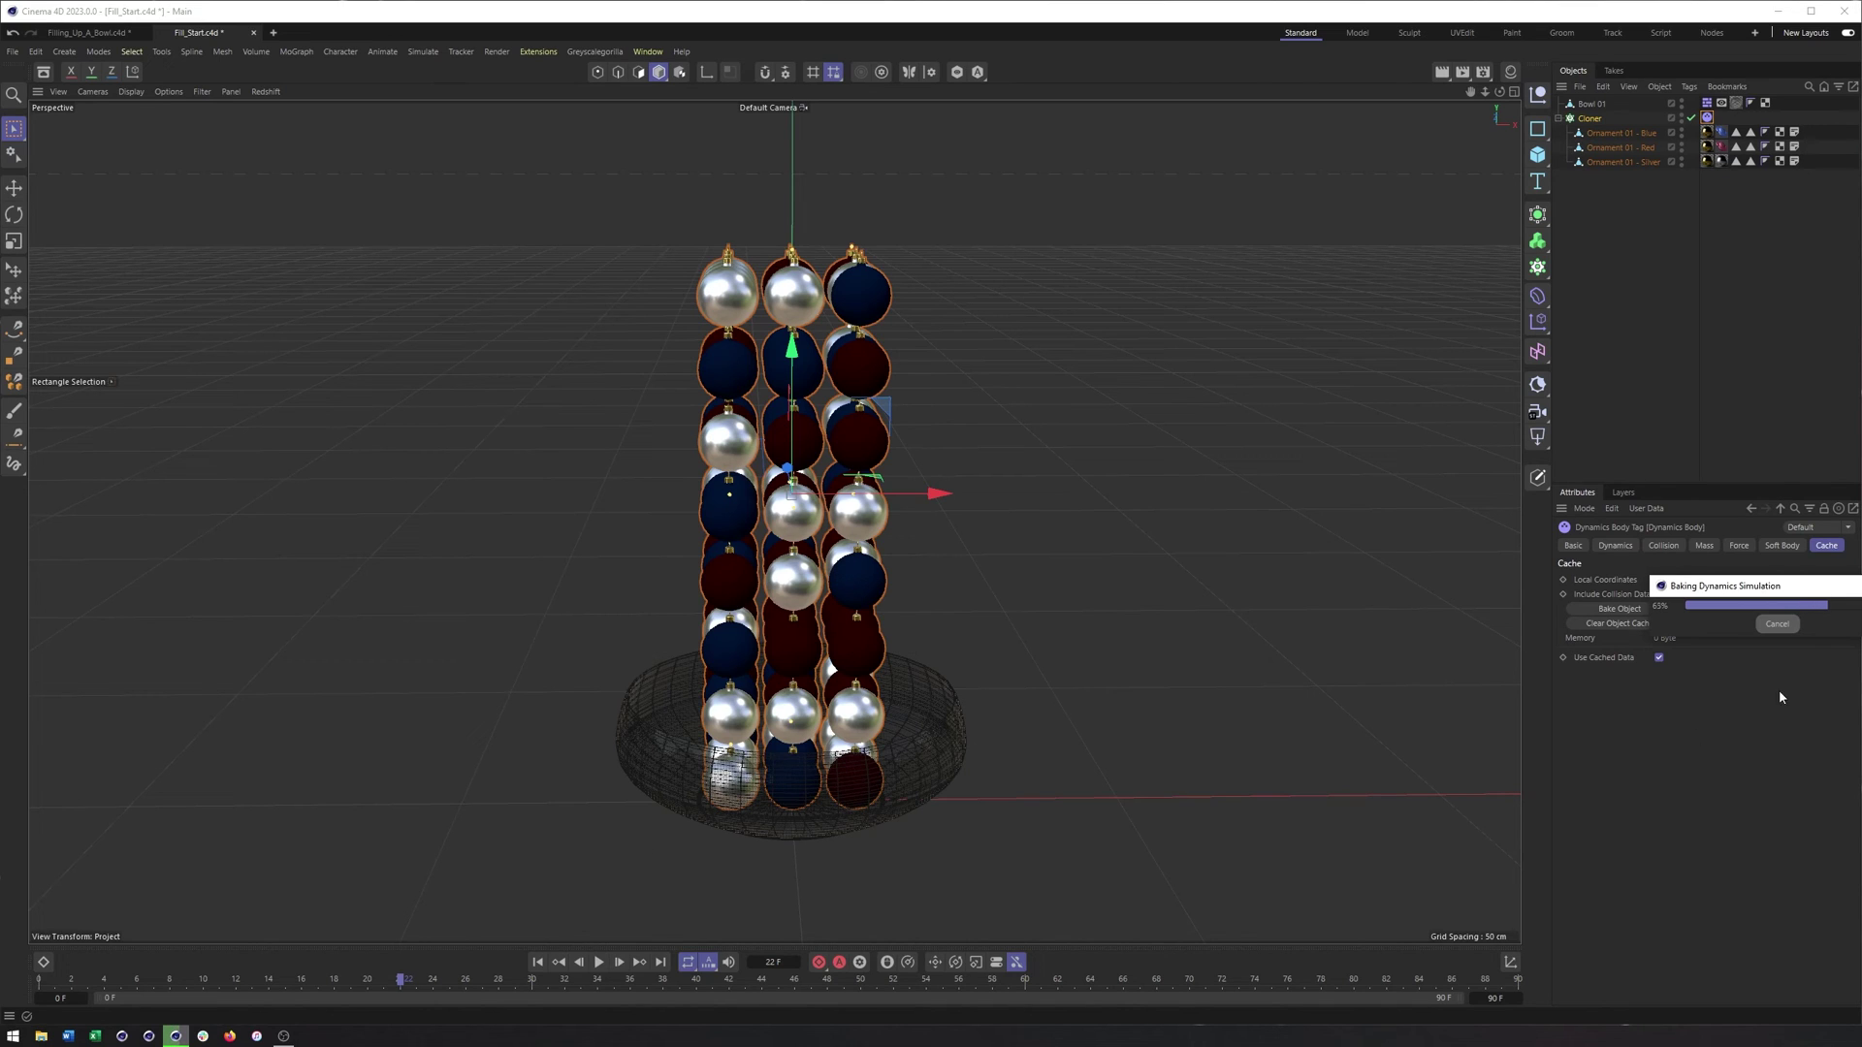
pyautogui.moveTo(1693, 585); pyautogui.dragTo(1486, 556)
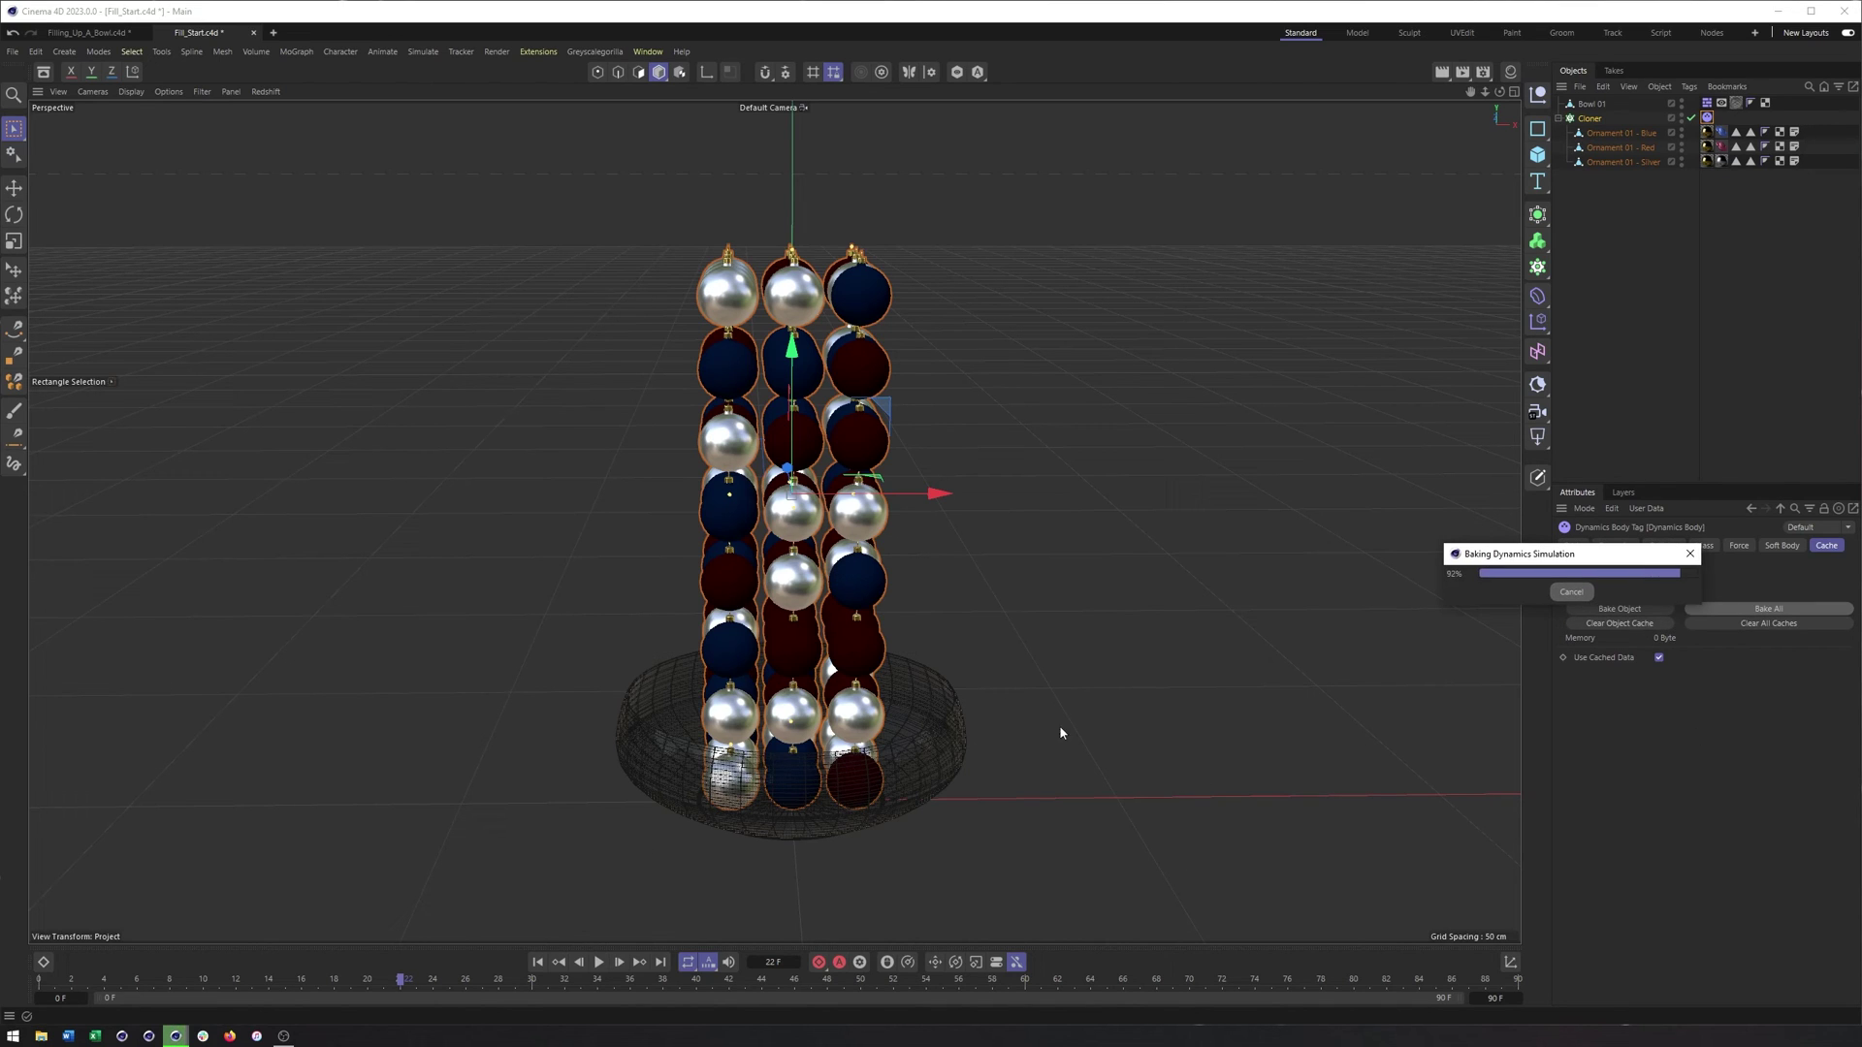
# Play back the baked simulation and set the timeline to frame 23, with the ornaments resting in the bowl
pyautogui.click(598, 962)
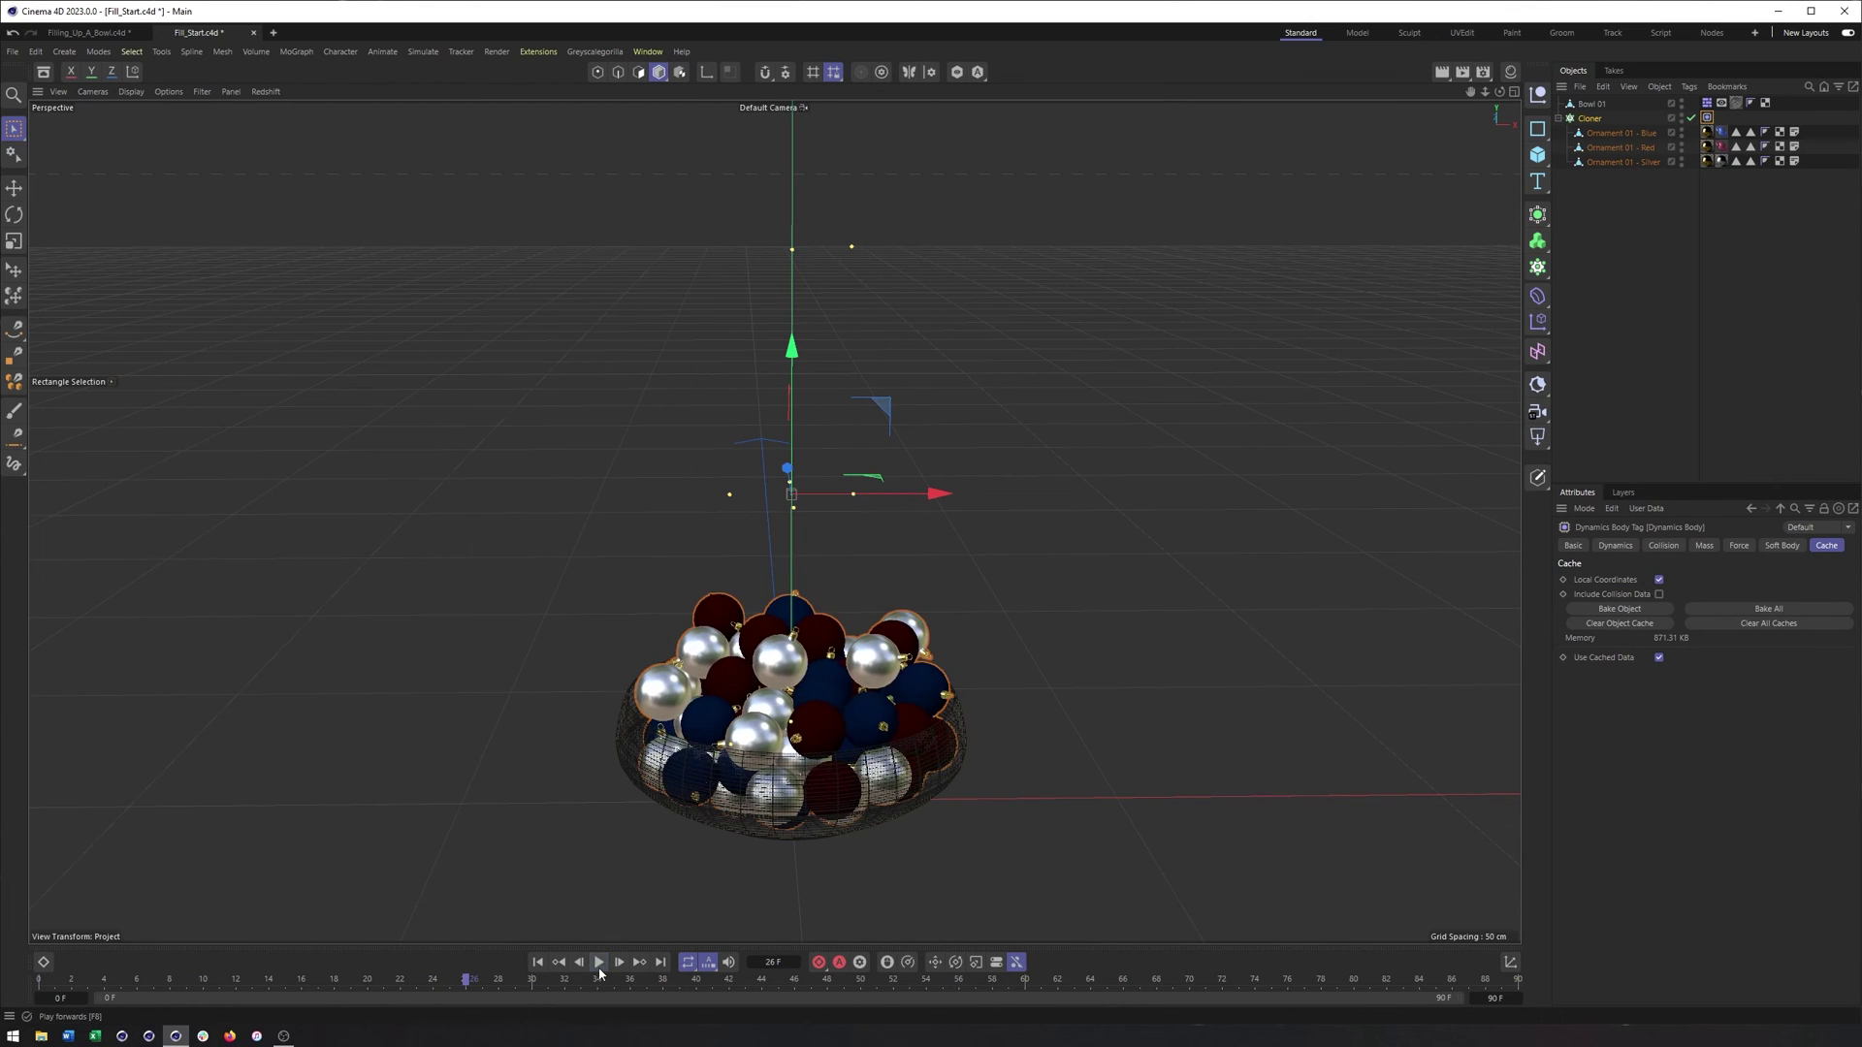
pyautogui.scroll(-3, 1080, 805)
pyautogui.keyDown('alt'); pyautogui.moveTo(1079, 798); pyautogui.dragTo(868, 513, button='middle'); pyautogui.keyUp('alt')
pyautogui.scroll(-1, 878, 550)
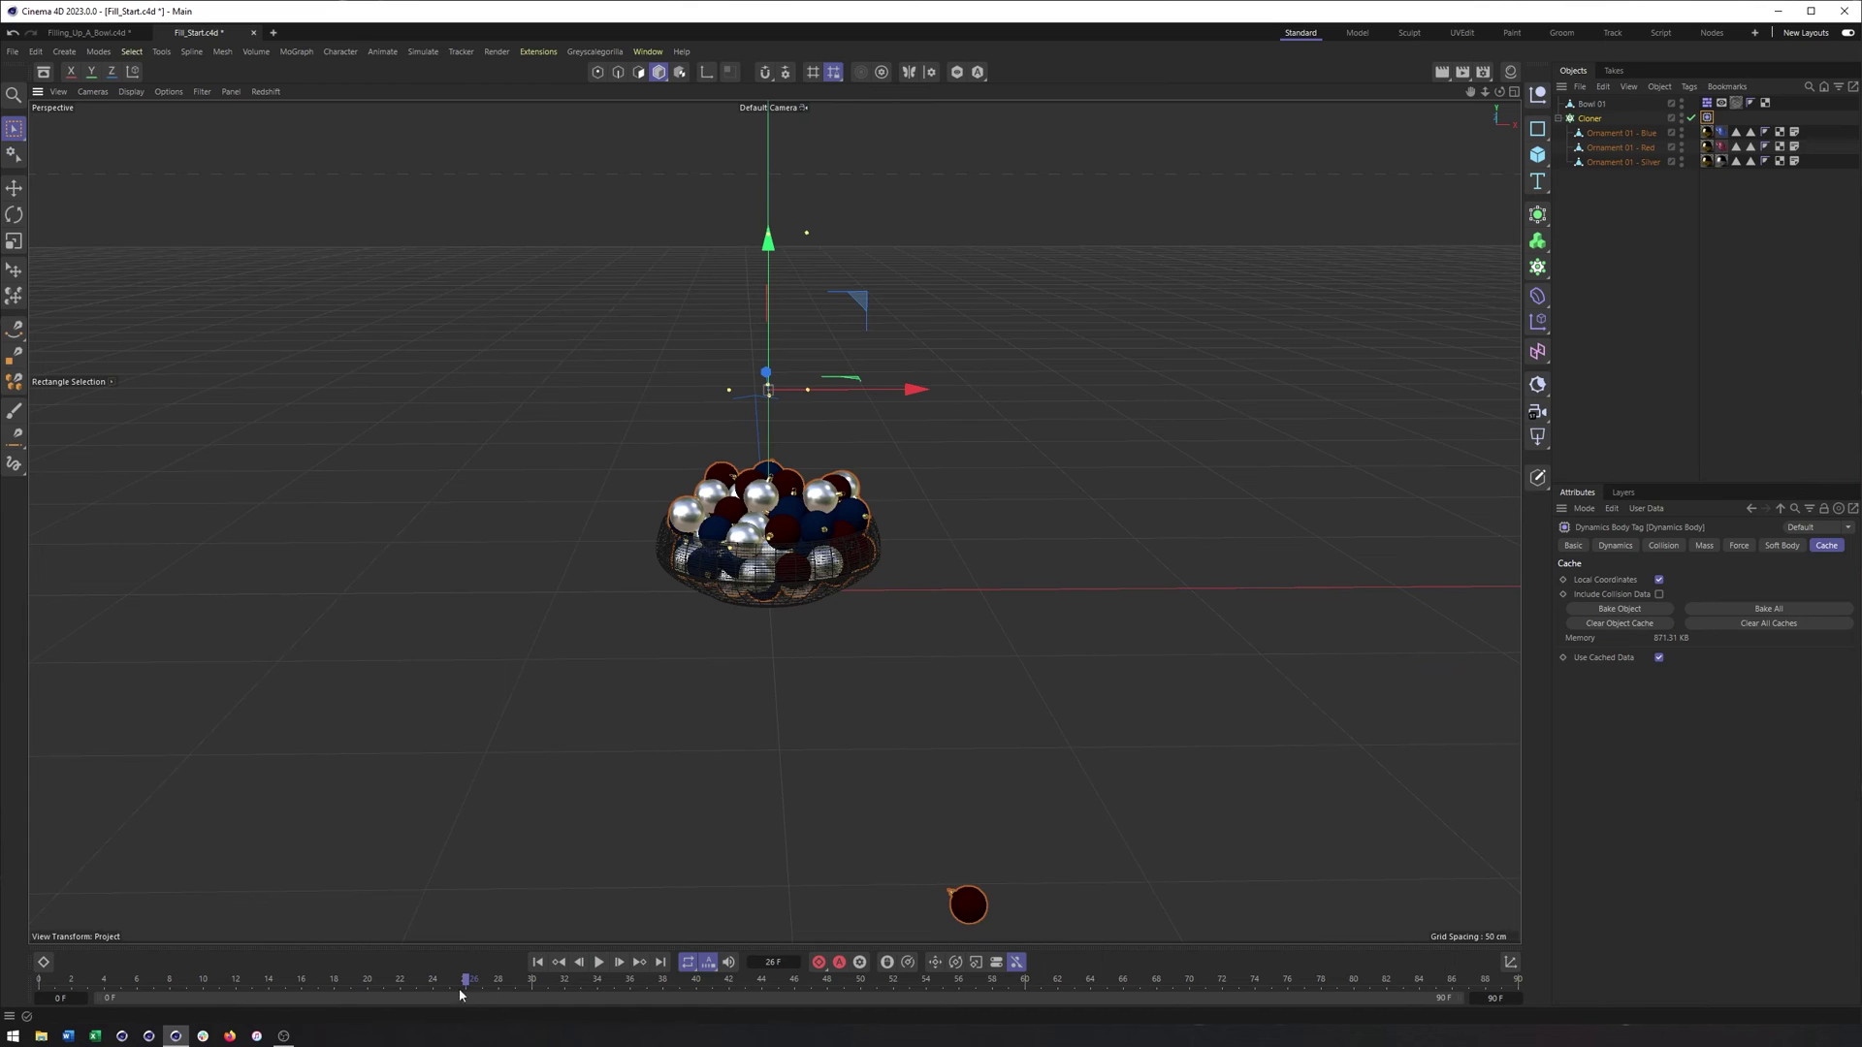
pyautogui.moveTo(458, 981); pyautogui.dragTo(417, 981)
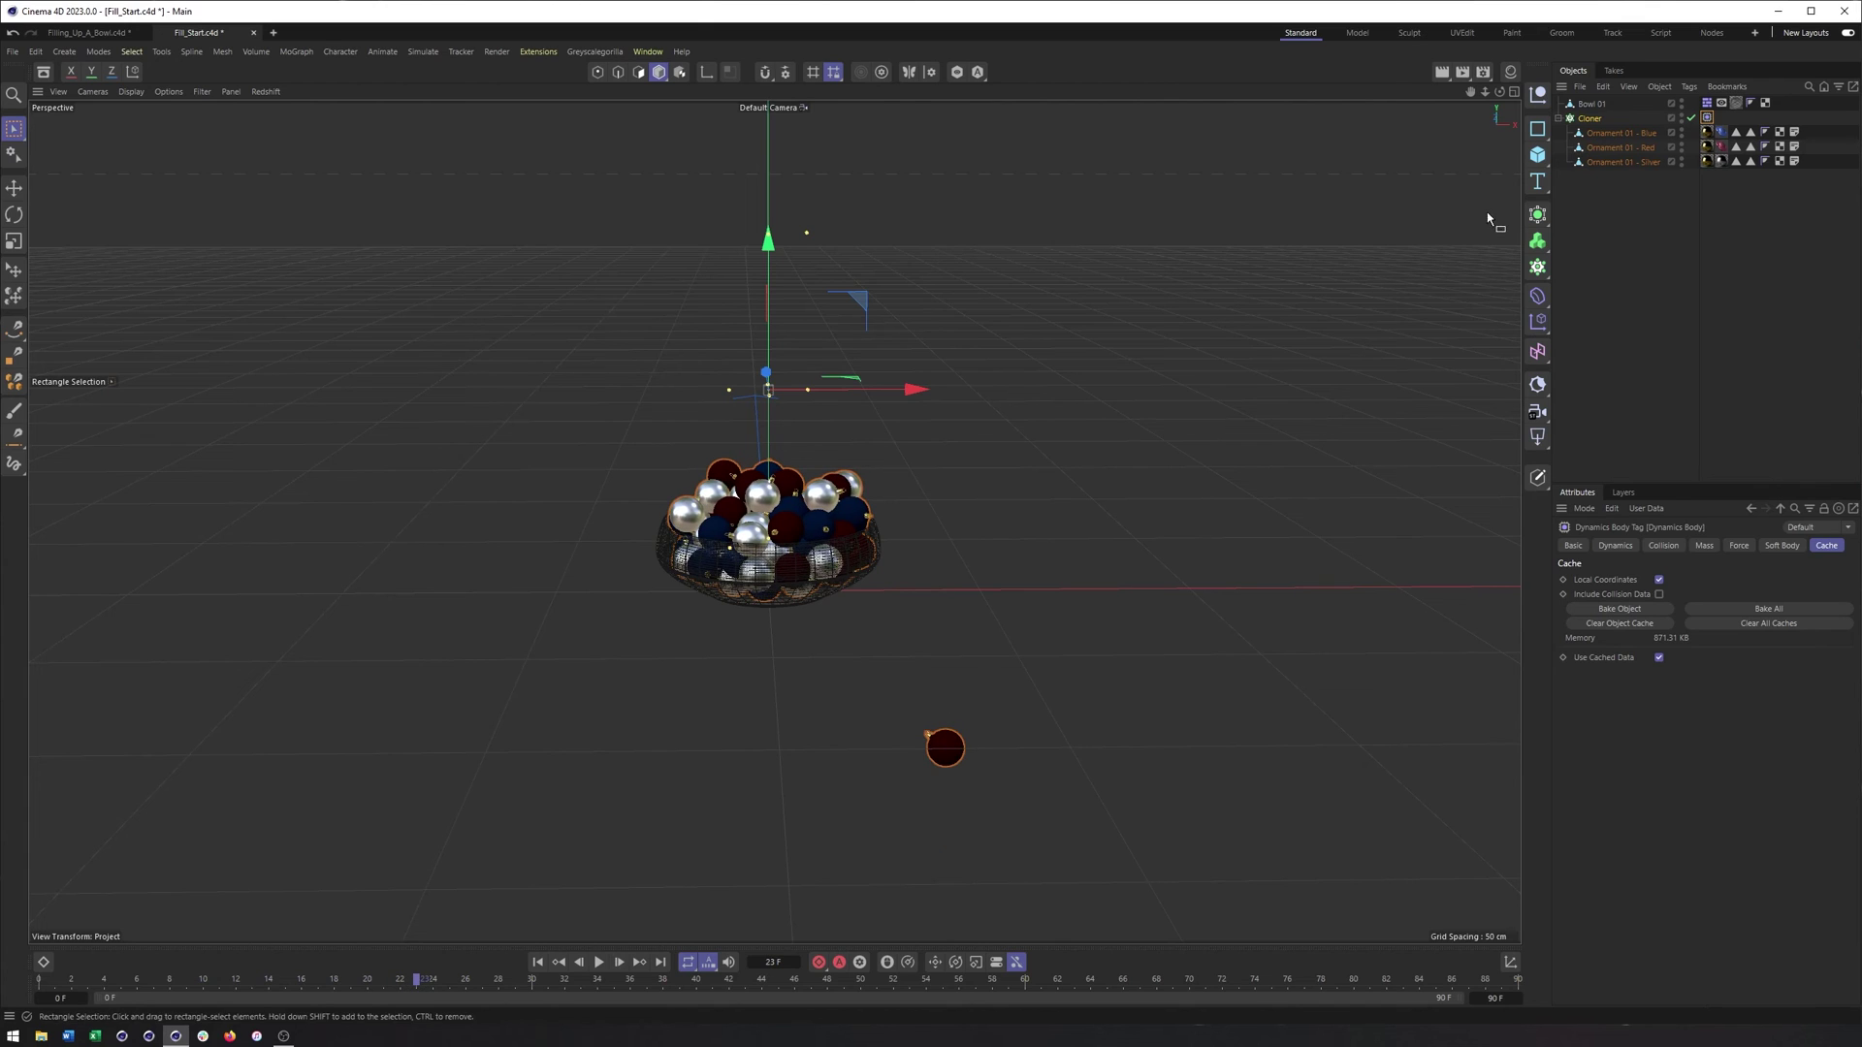
# Merge the Cloner into a single polygon object with Connect Objects + Delete and remove its Dynamics Body tag
pyautogui.rightClick(1591, 117)
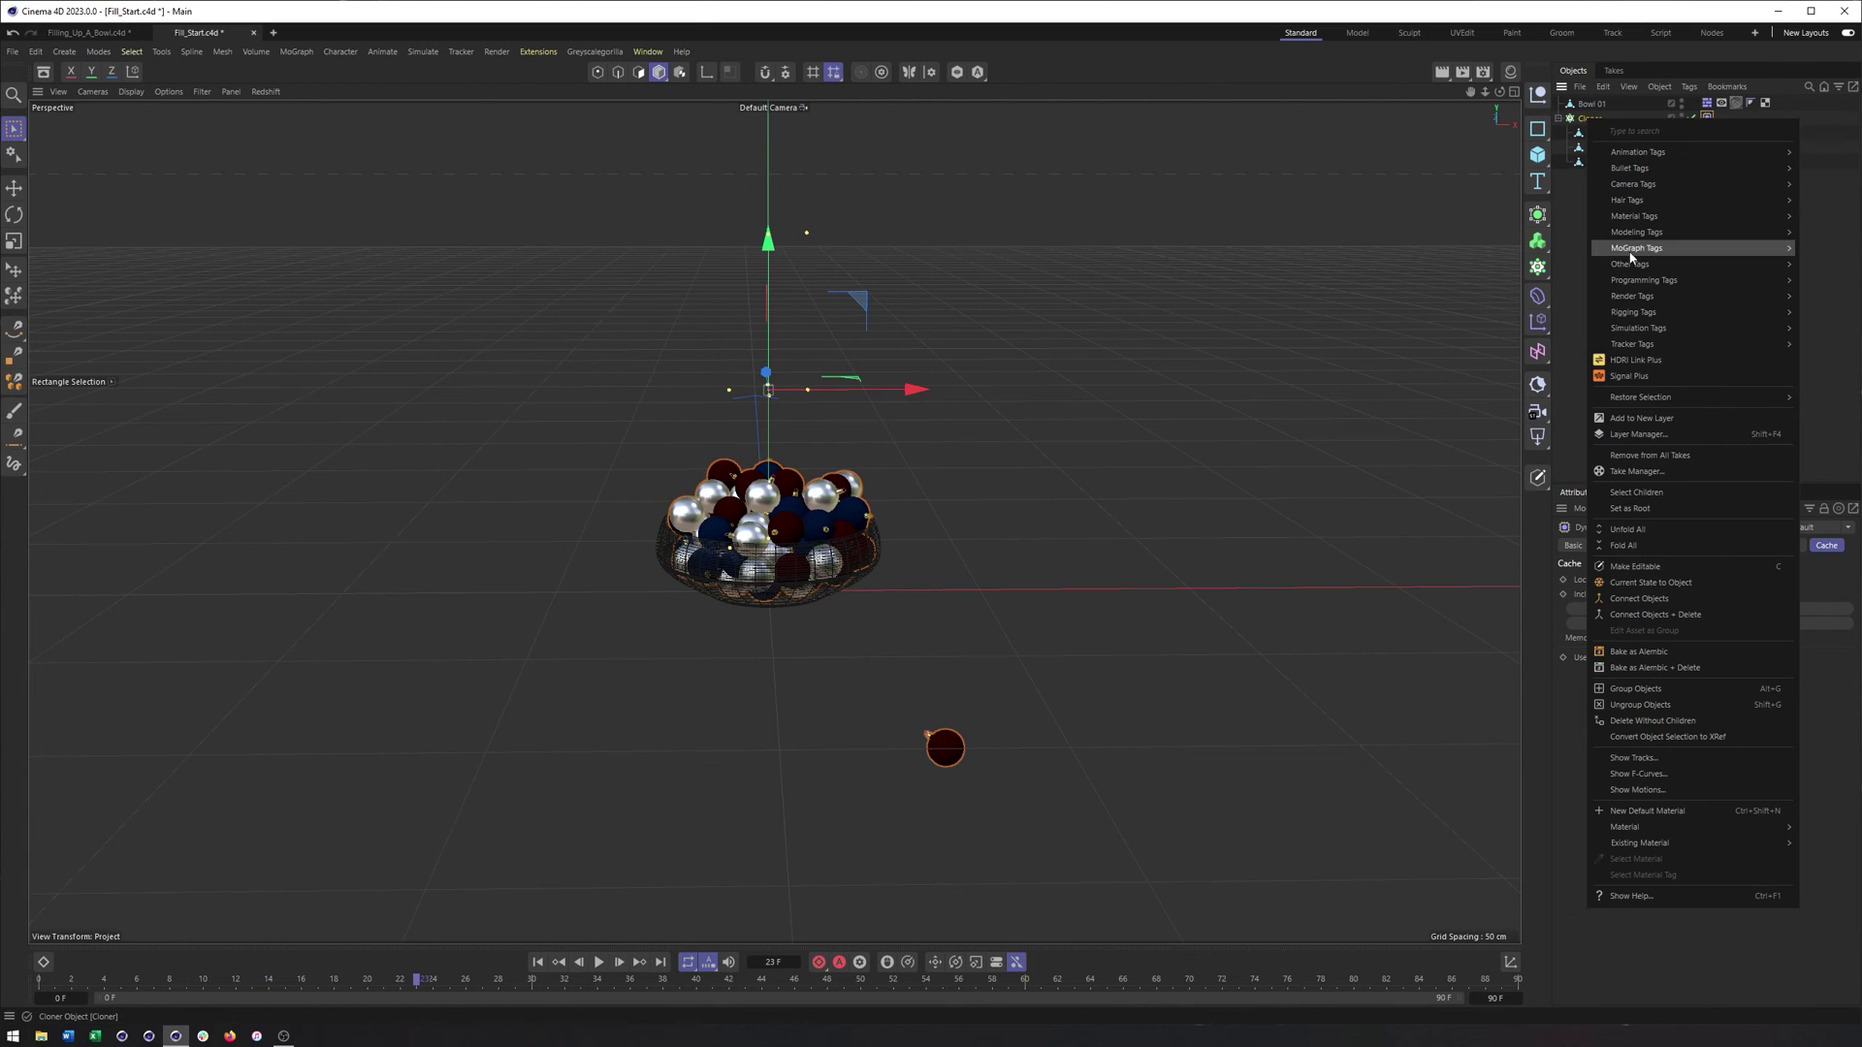
pyautogui.click(1681, 616)
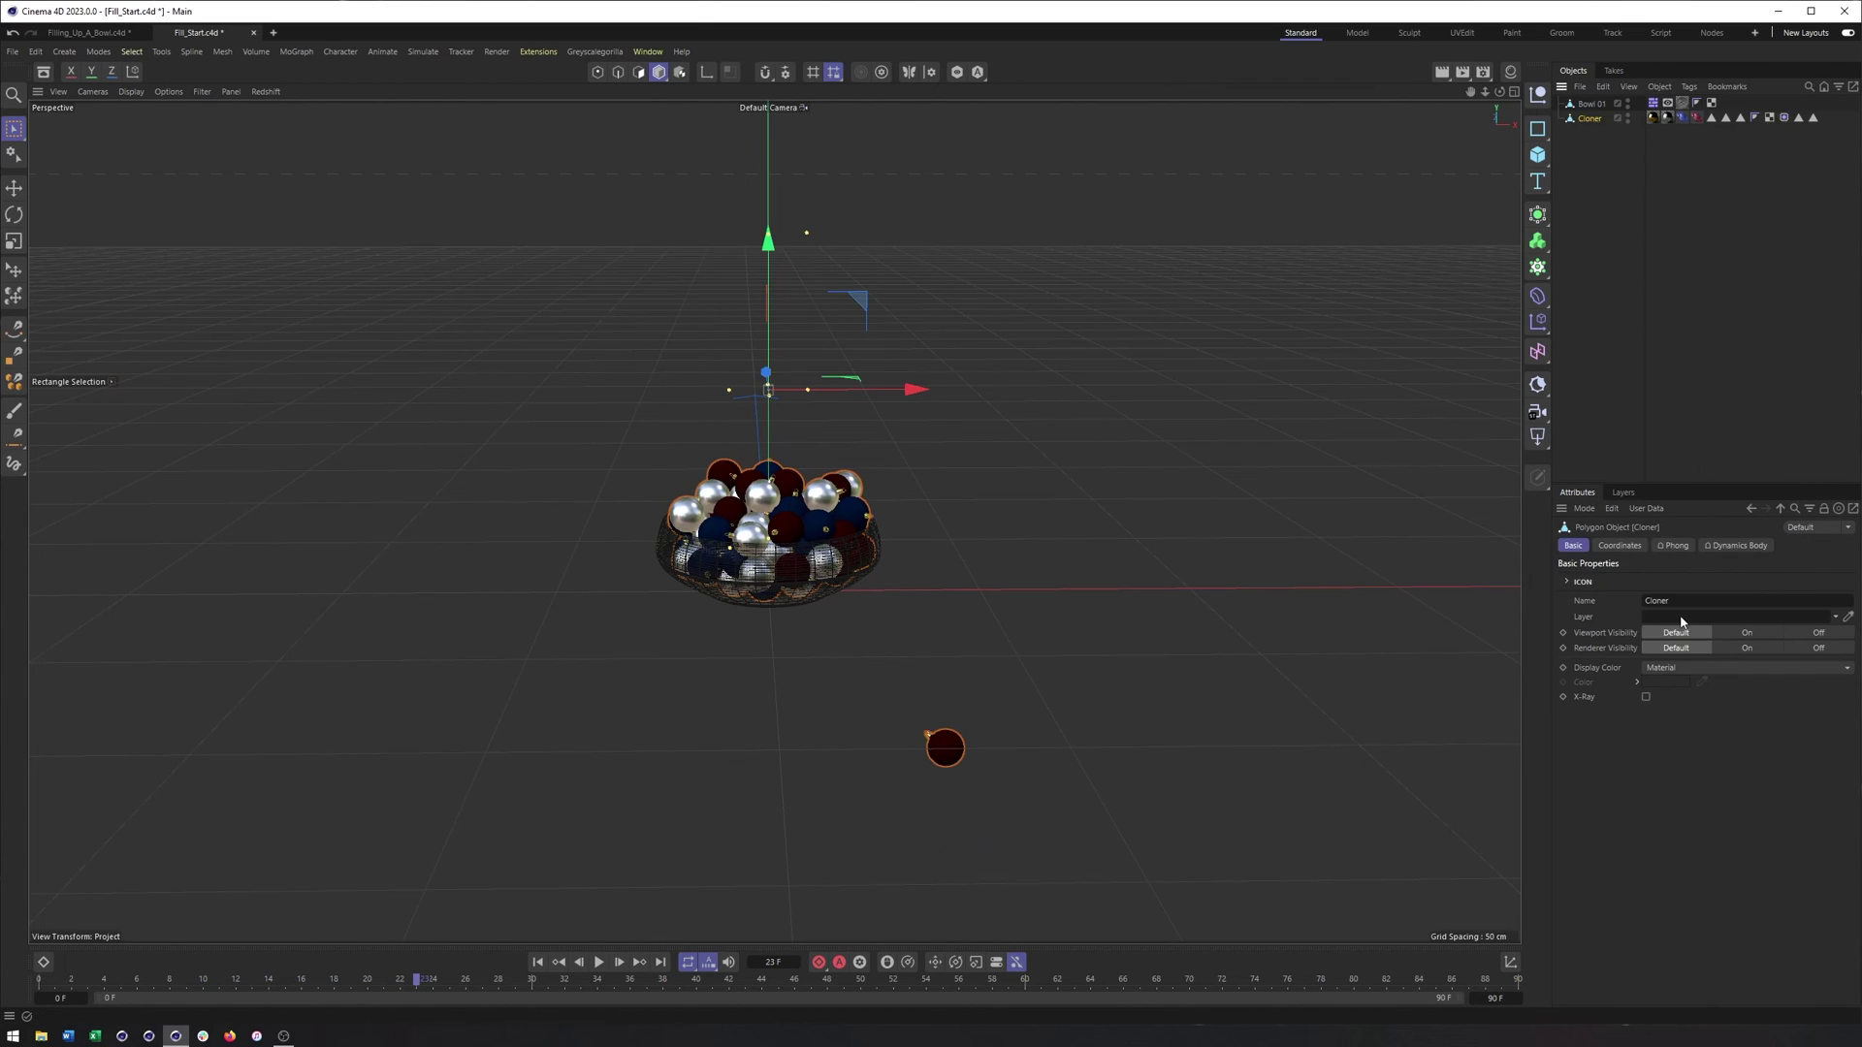
pyautogui.click(1784, 117)
pyautogui.press('Delete')
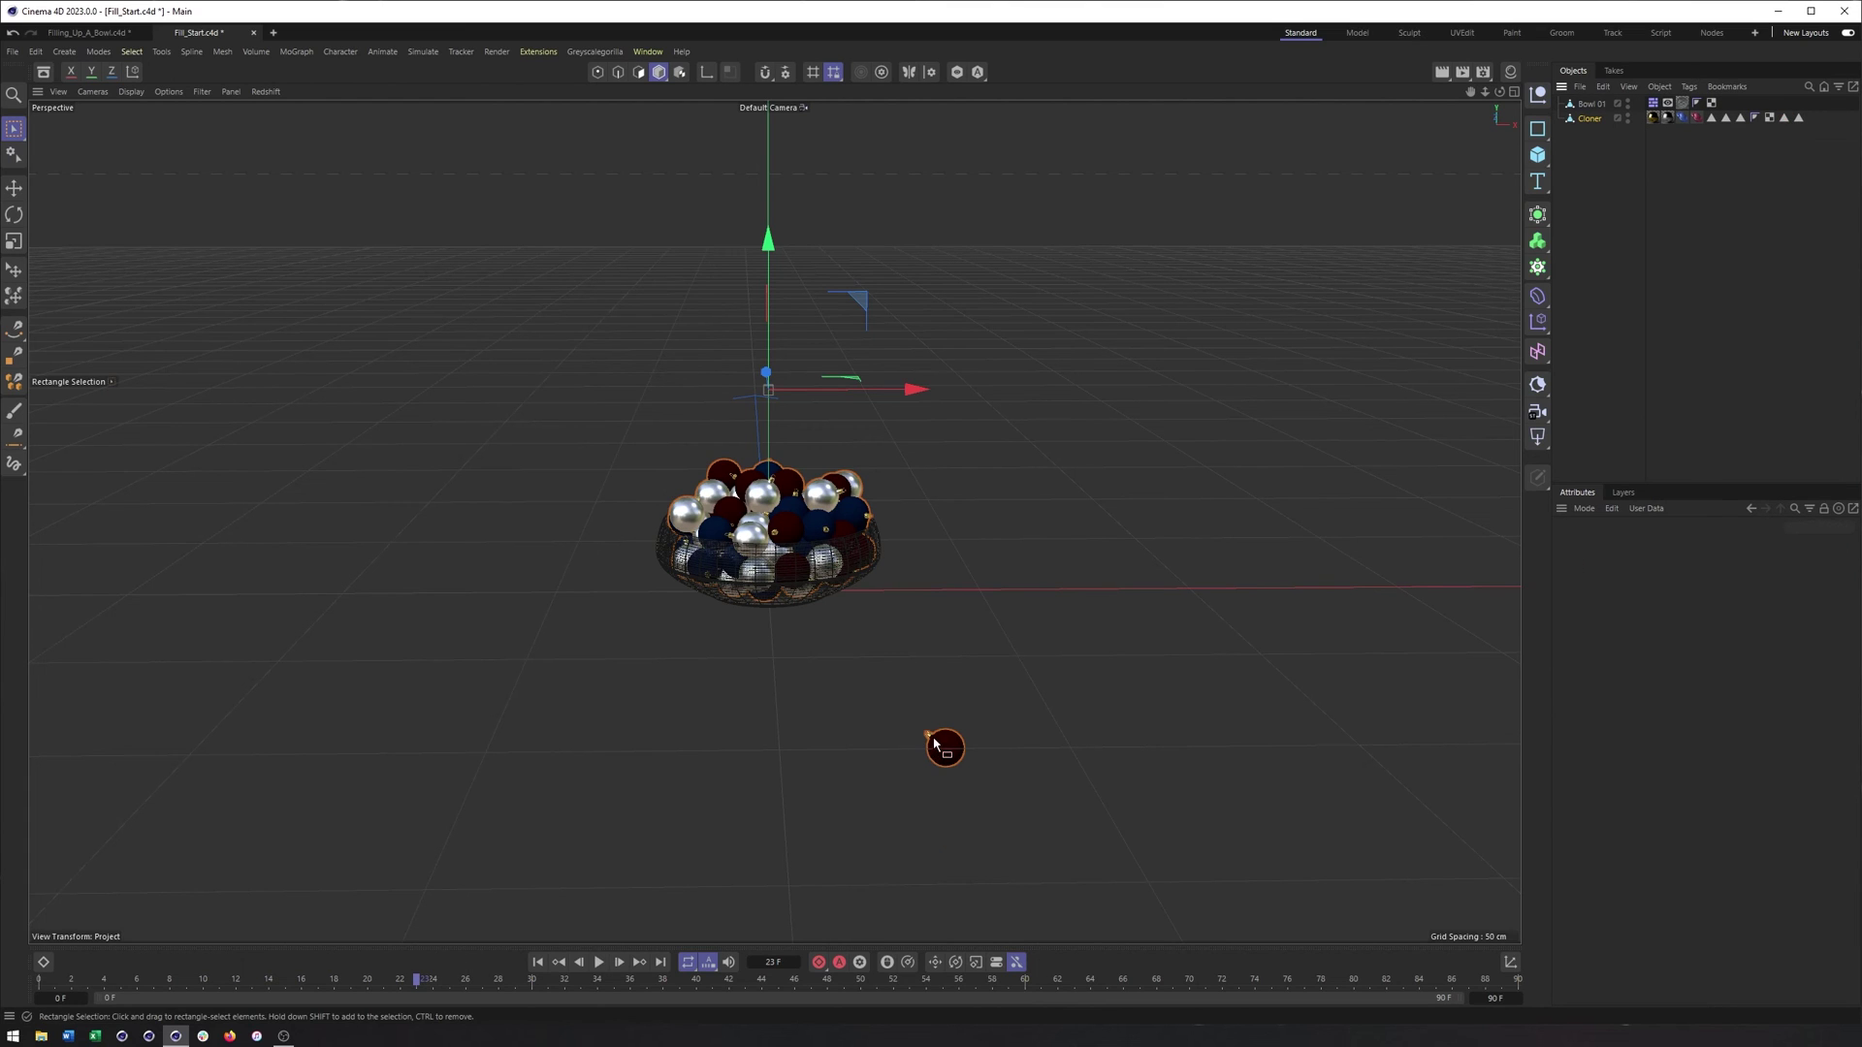
# Select all connected polygons of the stray red ornament outside the bowl and delete them
pyautogui.click(638, 72)
pyautogui.hotkey('ctrl', 'a')
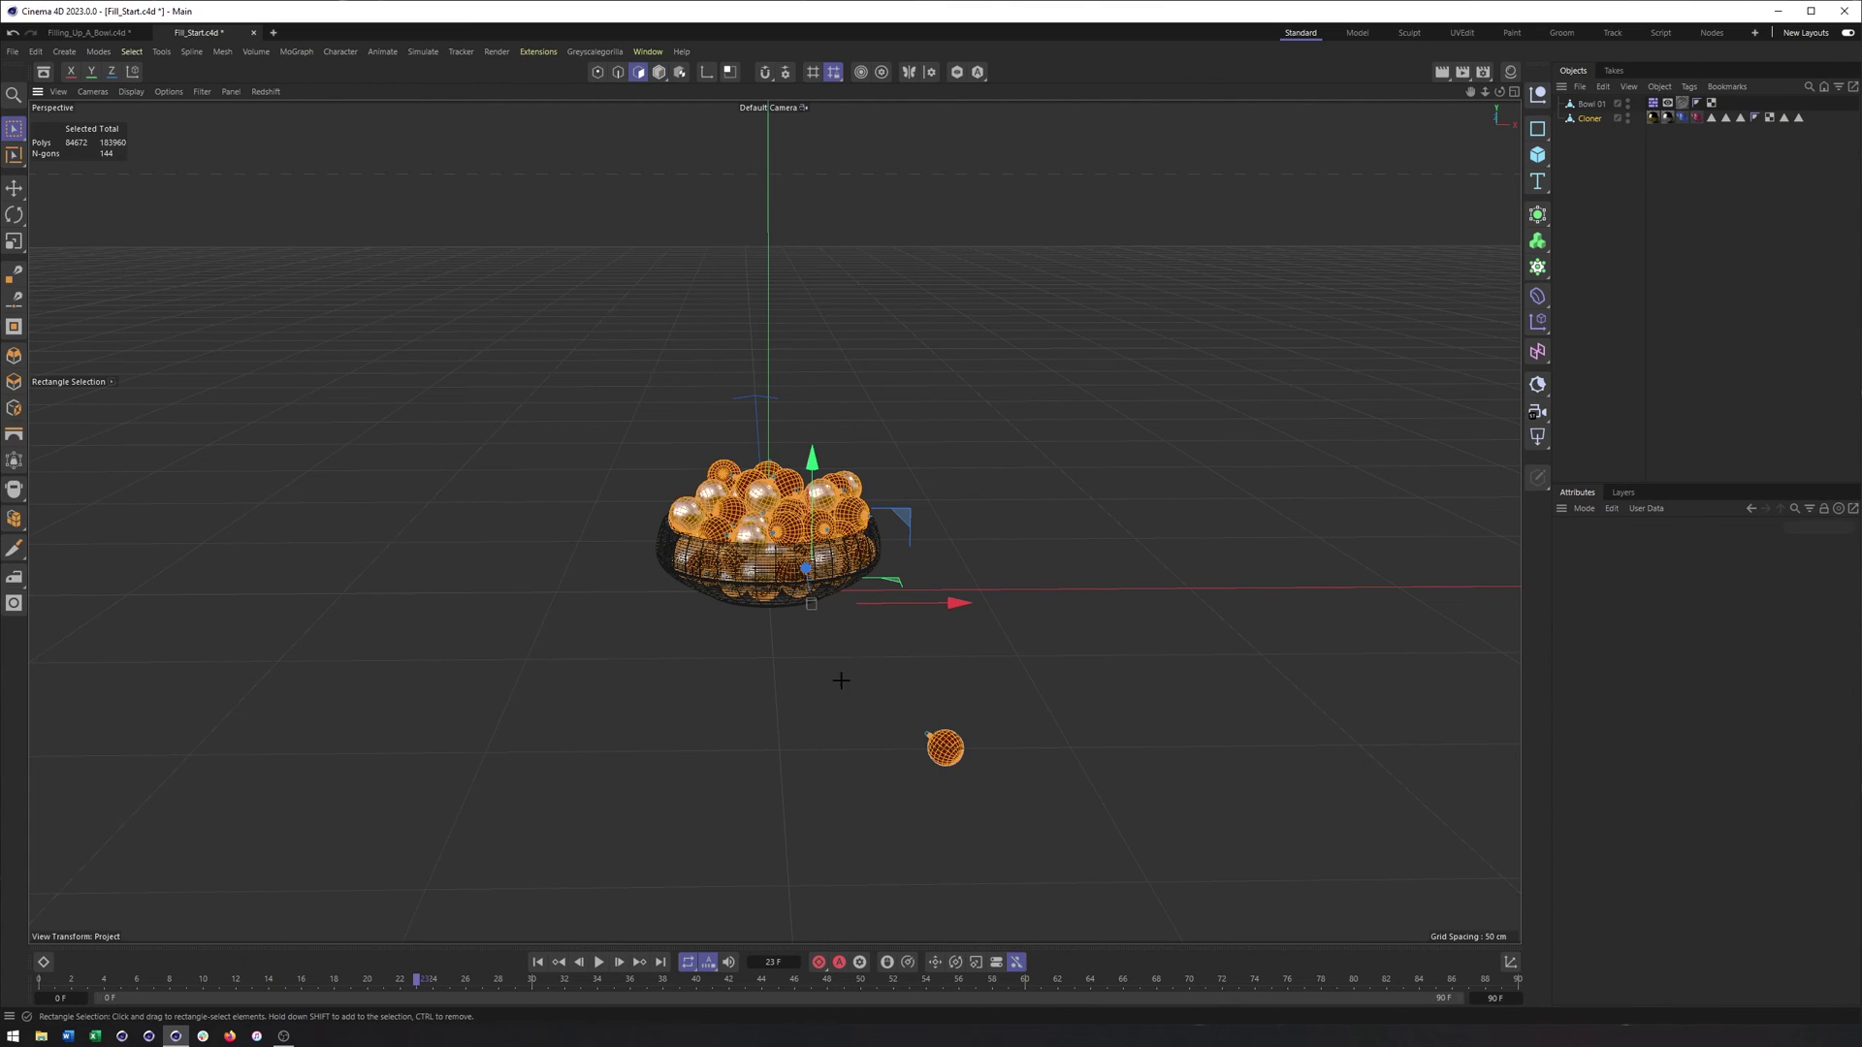
pyautogui.moveTo(840, 681); pyautogui.dragTo(1115, 795)
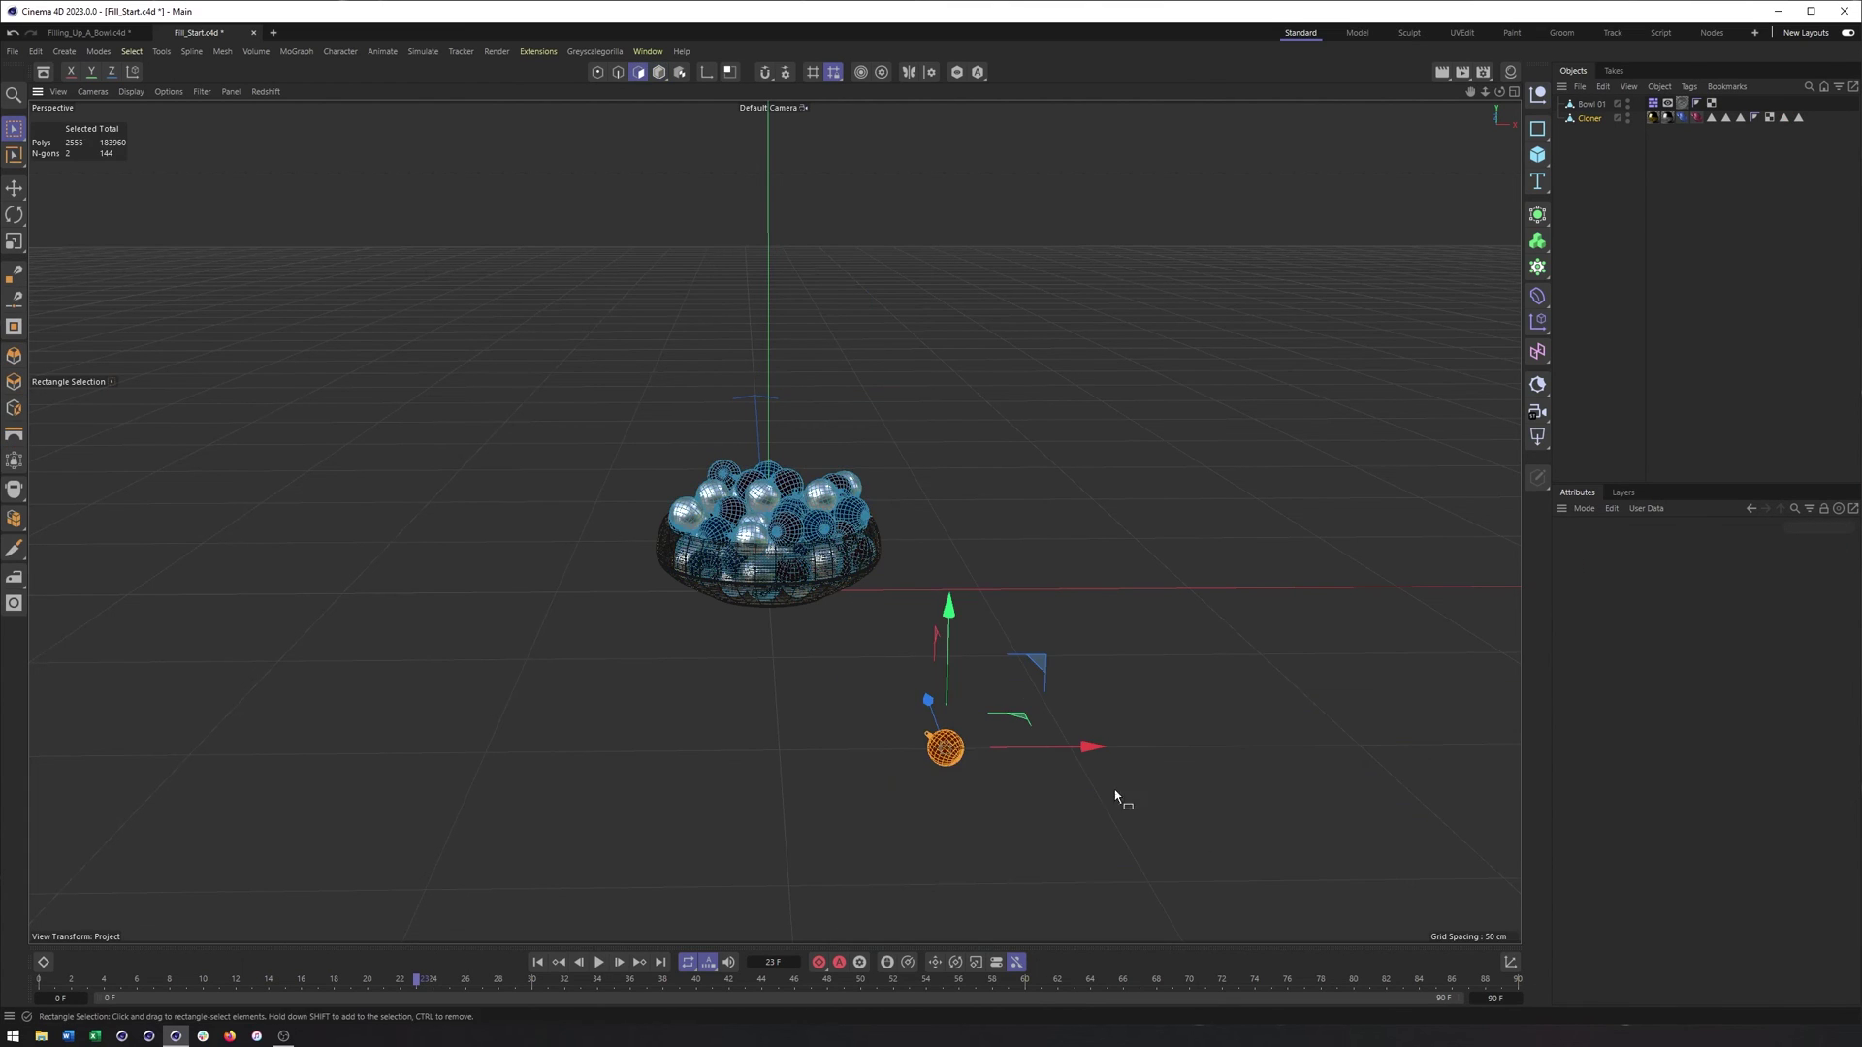
pyautogui.click(131, 52)
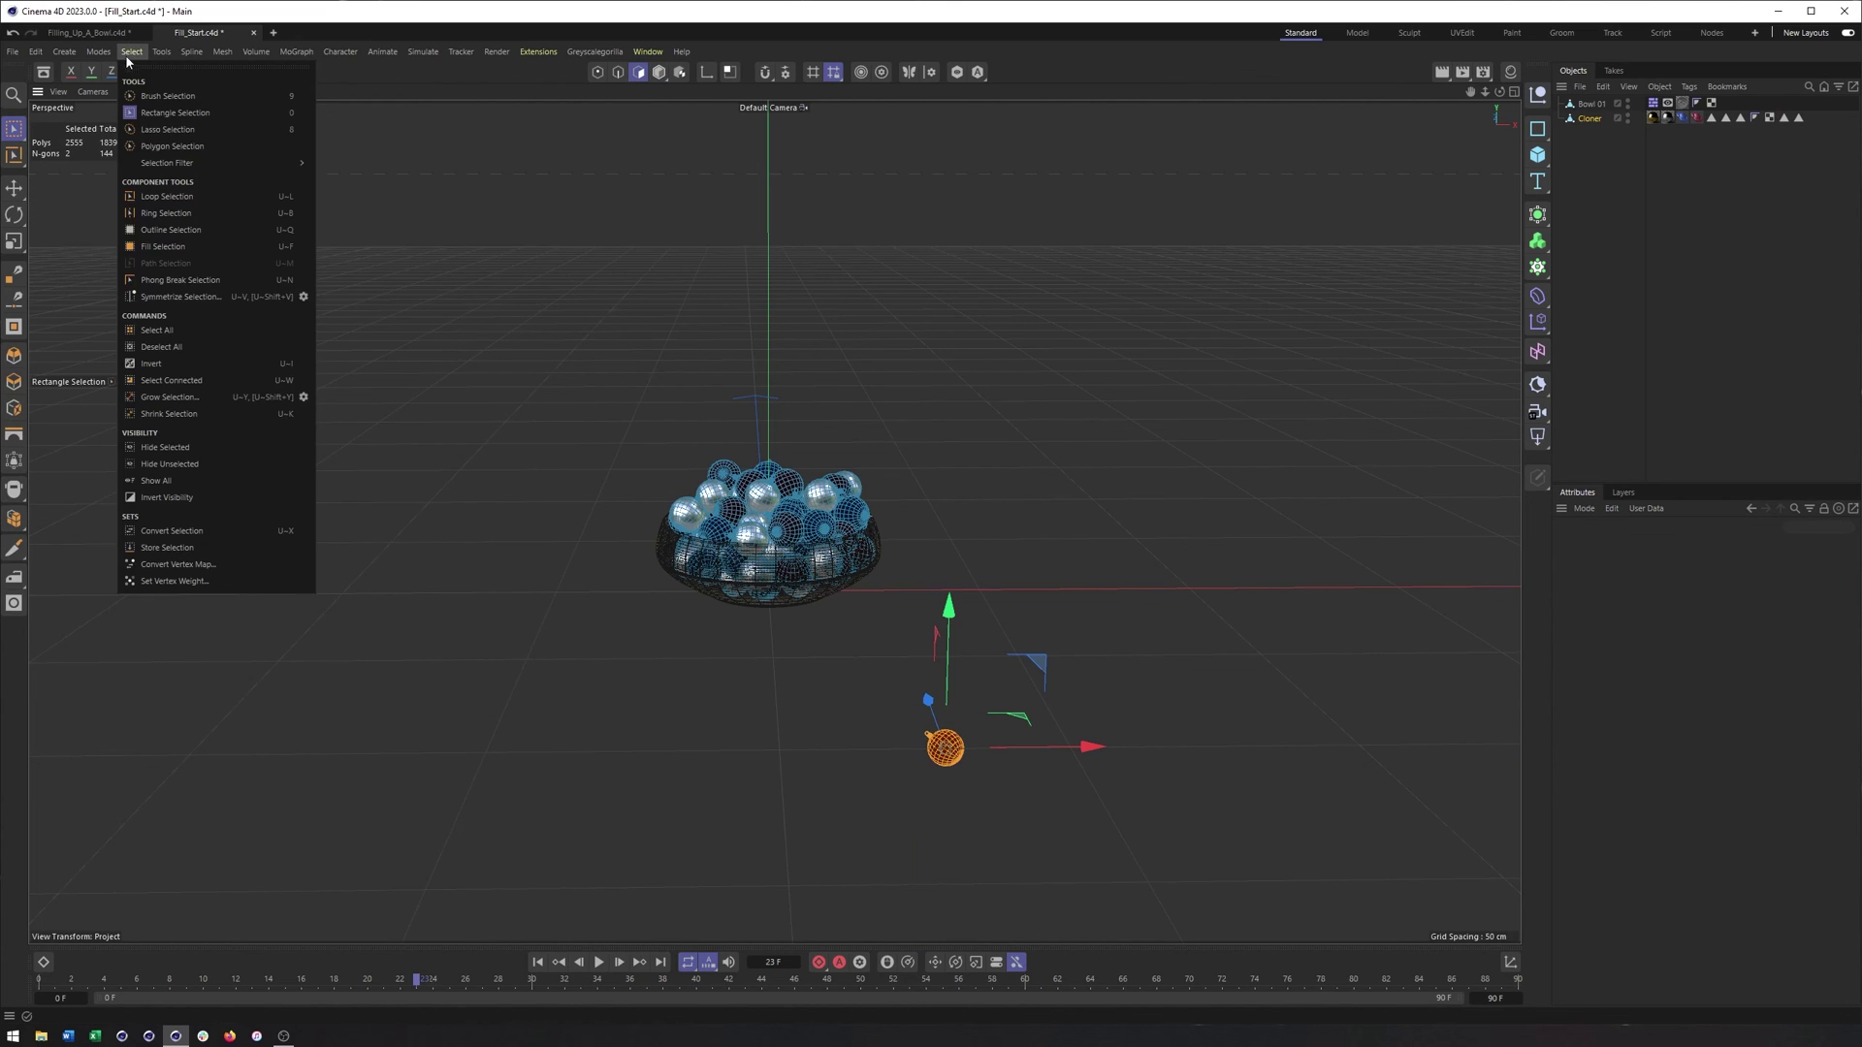
pyautogui.click(190, 381)
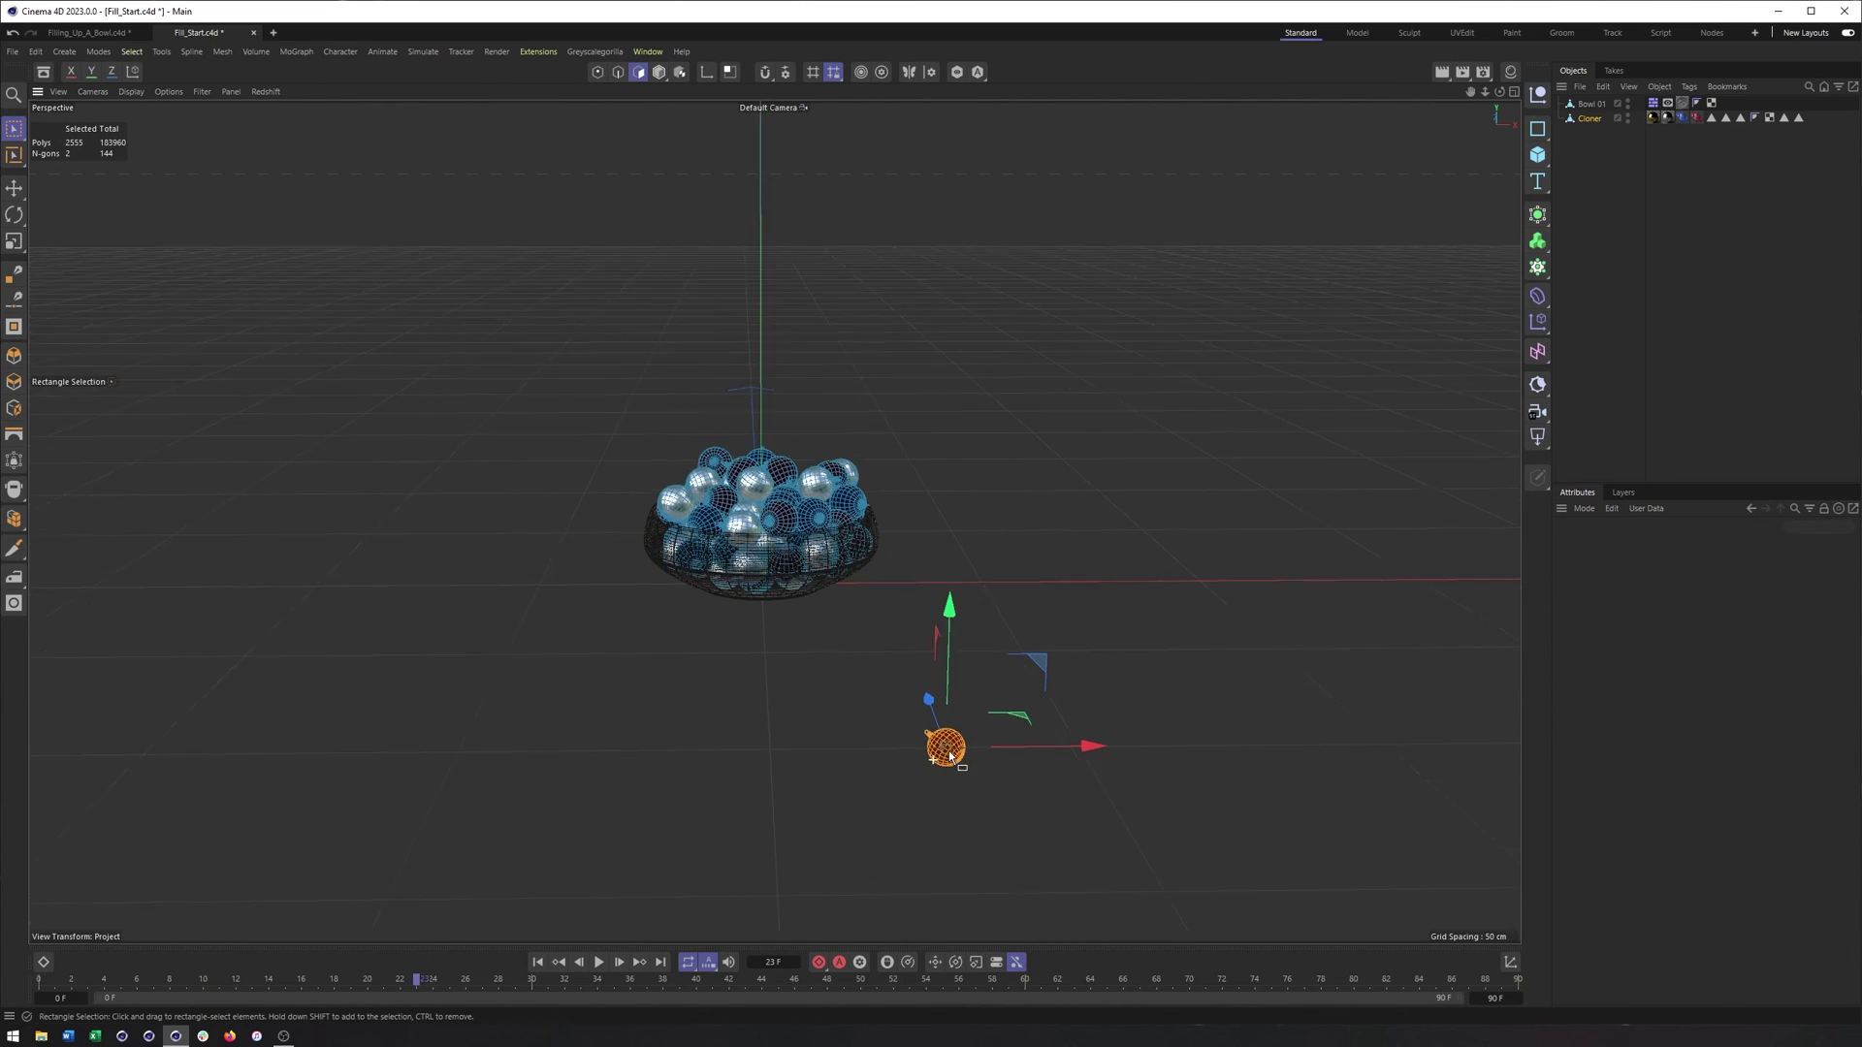
pyautogui.scroll(8, 936, 761)
pyautogui.keyDown('alt'); pyautogui.moveTo(929, 657); pyautogui.dragTo(1311, 640); pyautogui.keyUp('alt')
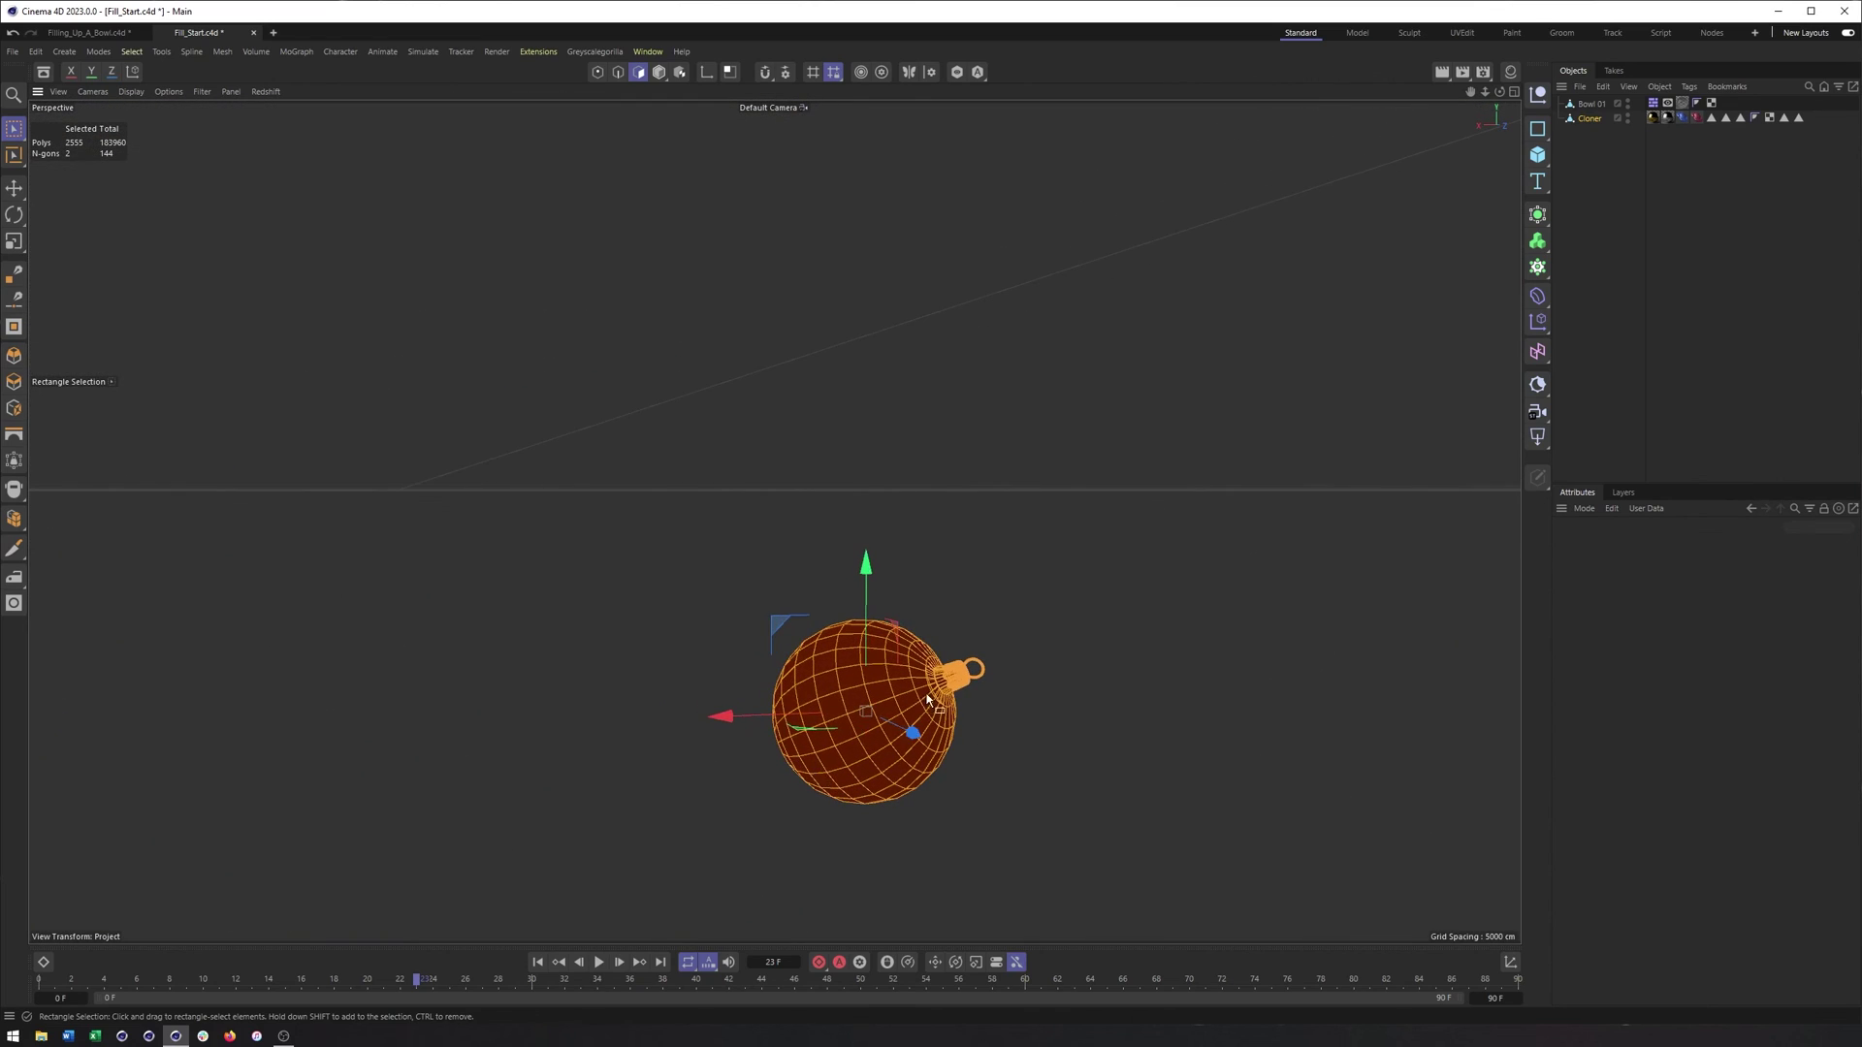
pyautogui.keyDown('alt'); pyautogui.moveTo(926, 696); pyautogui.dragTo(731, 744); pyautogui.keyUp('alt')
pyautogui.keyDown('alt'); pyautogui.moveTo(731, 743); pyautogui.dragTo(681, 752, button='right'); pyautogui.keyUp('alt')
pyautogui.keyDown('alt'); pyautogui.moveTo(681, 752); pyautogui.dragTo(752, 762); pyautogui.keyUp('alt')
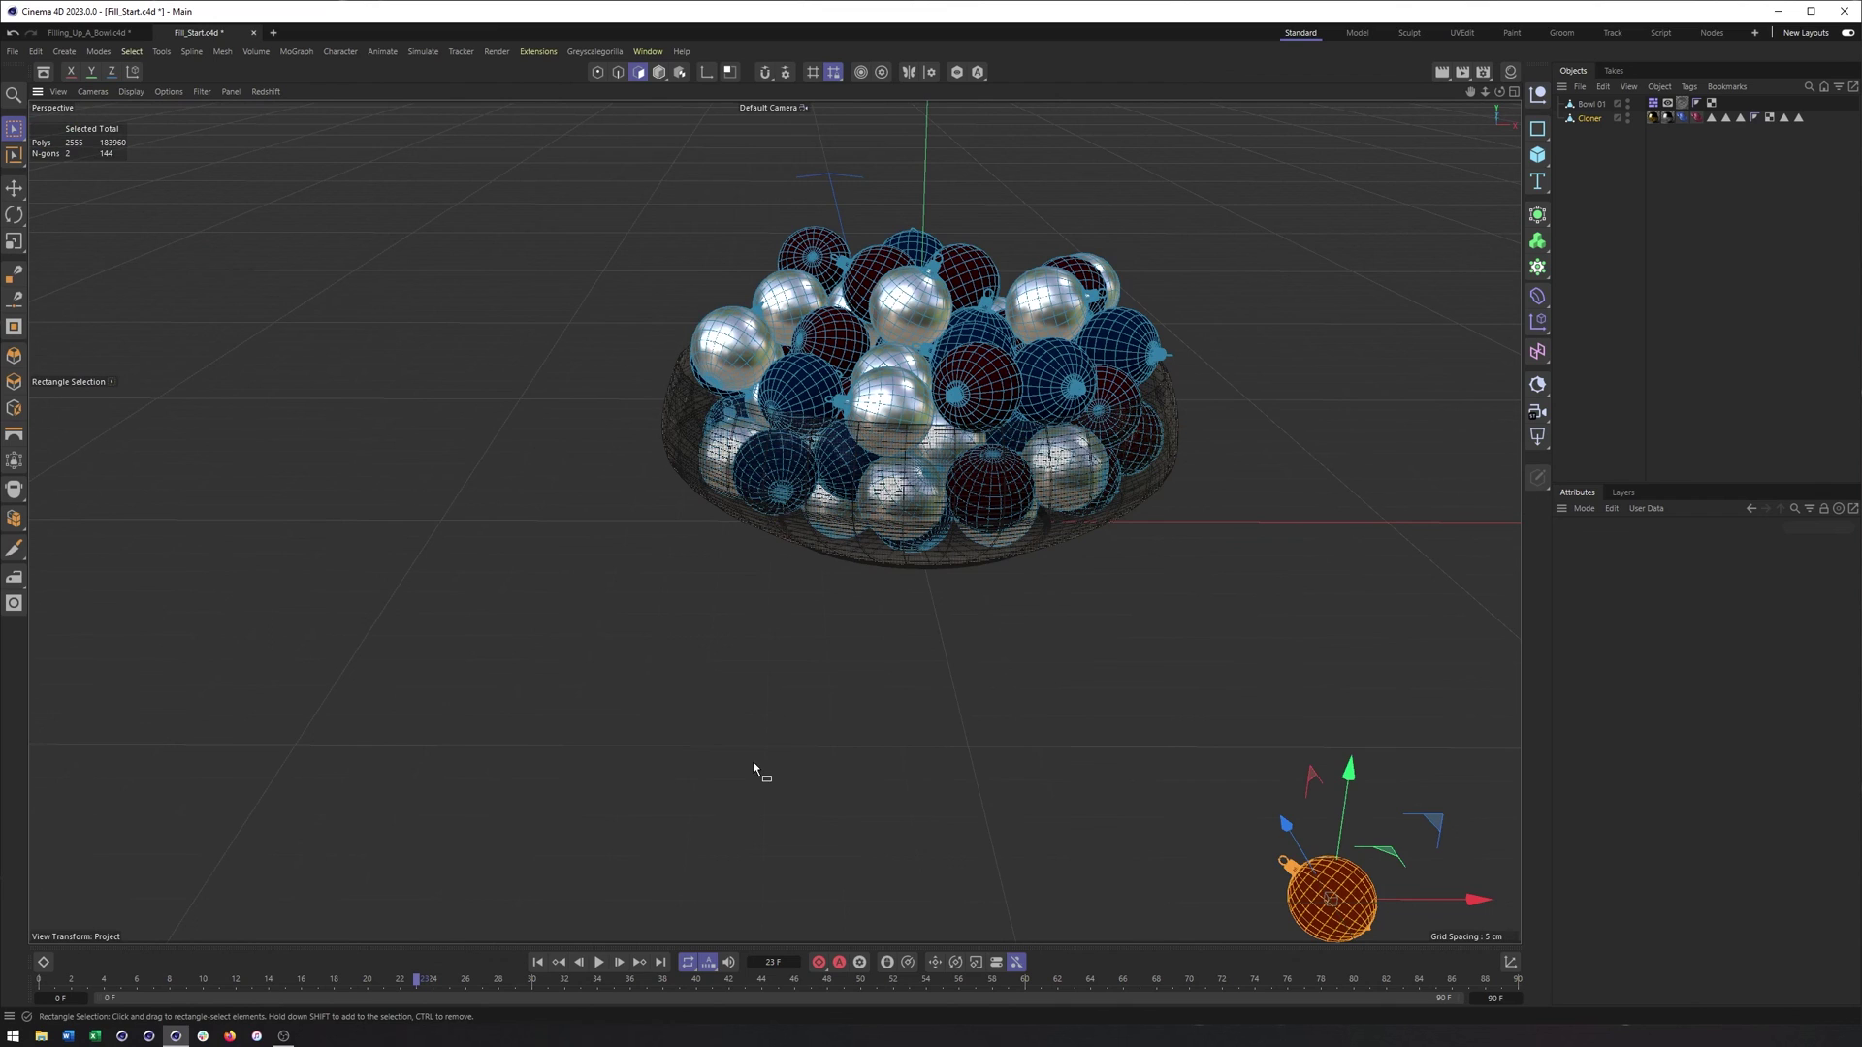
pyautogui.press('Delete')
# Return to model mode and view the ornament-filled bowl up close from different angles
pyautogui.keyDown('alt'); pyautogui.moveTo(986, 676); pyautogui.dragTo(863, 687, button='right'); pyautogui.keyUp('alt')
pyautogui.keyDown('alt'); pyautogui.moveTo(863, 687); pyautogui.dragTo(707, 787, button='middle'); pyautogui.keyUp('alt')
pyautogui.click(658, 72)
pyautogui.keyDown('alt'); pyautogui.moveTo(853, 640); pyautogui.dragTo(863, 562); pyautogui.keyUp('alt')
pyautogui.keyDown('alt'); pyautogui.moveTo(863, 568); pyautogui.dragTo(1010, 594, button='right'); pyautogui.keyUp('alt')
pyautogui.keyDown('alt'); pyautogui.moveTo(1011, 588); pyautogui.dragTo(1046, 665, button='middle'); pyautogui.keyUp('alt')
pyautogui.keyDown('alt'); pyautogui.moveTo(977, 678); pyautogui.dragTo(969, 651); pyautogui.keyUp('alt')
pyautogui.keyDown('alt'); pyautogui.moveTo(957, 676); pyautogui.dragTo(945, 628, button='middle'); pyautogui.keyUp('alt')
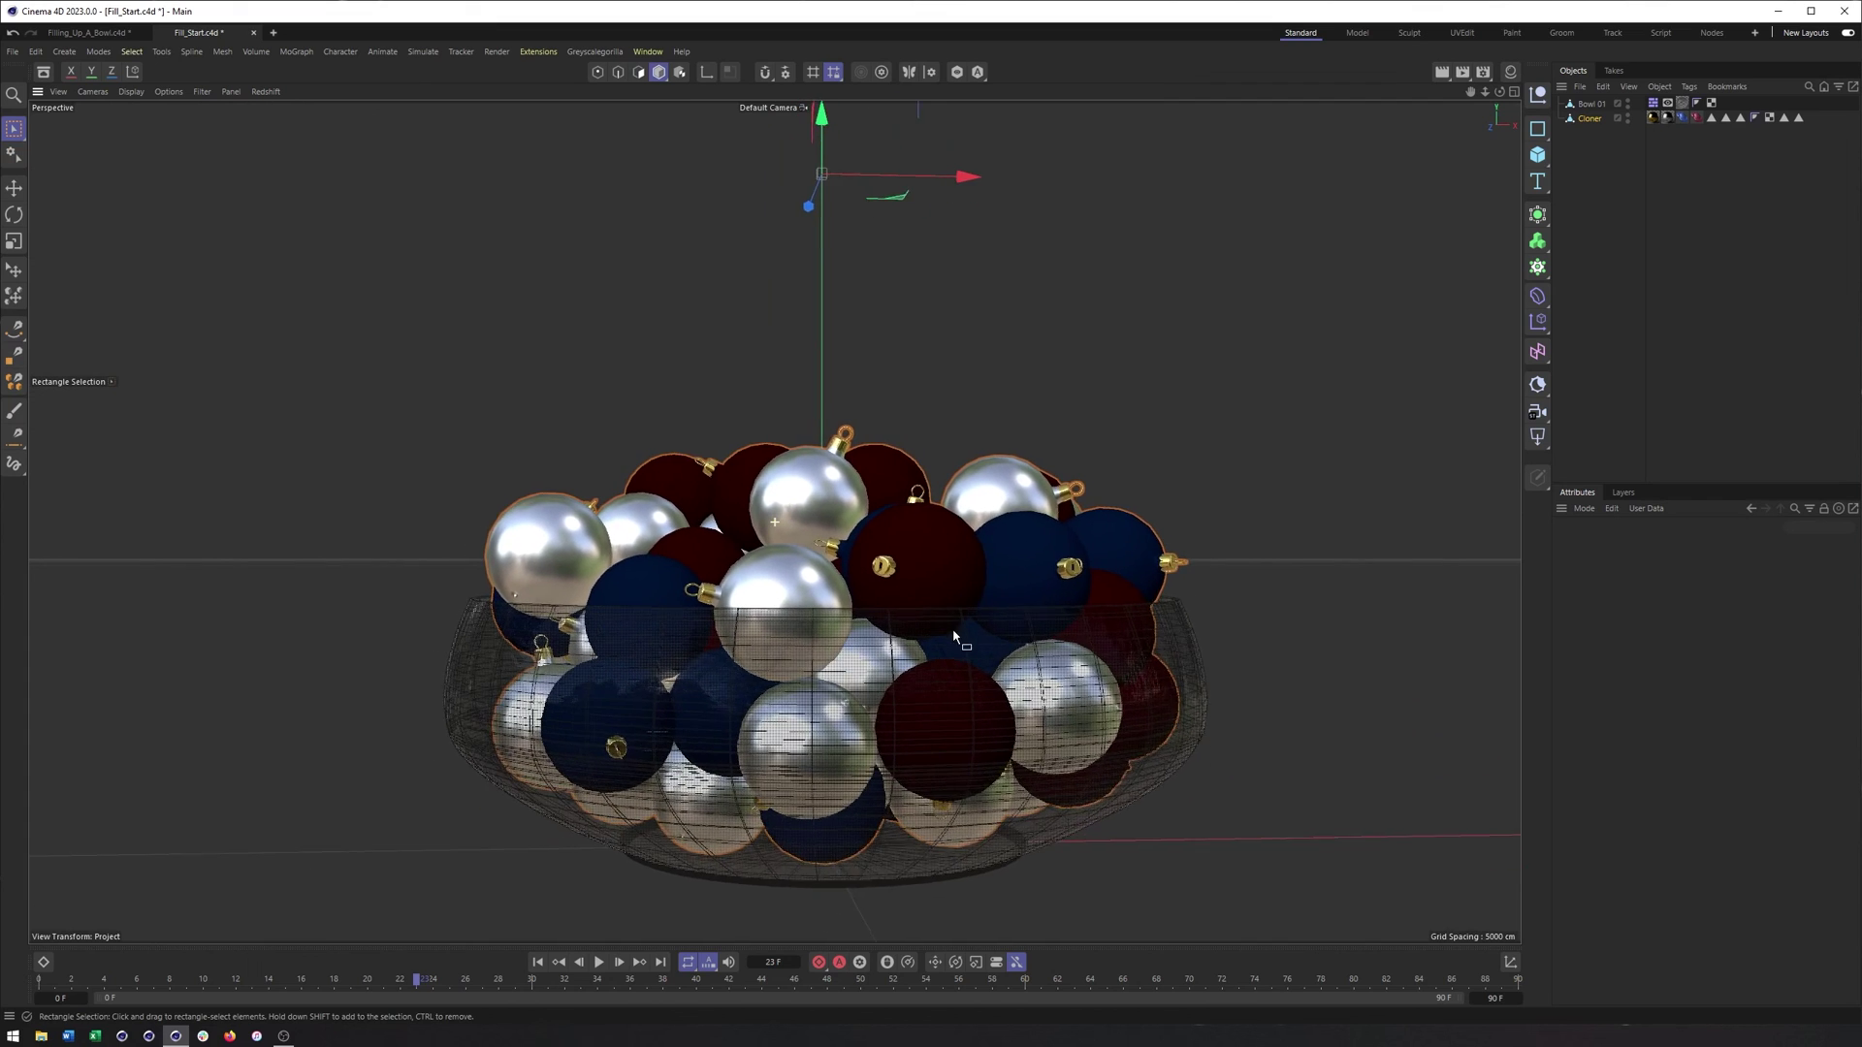
pyautogui.keyDown('alt'); pyautogui.moveTo(952, 625); pyautogui.dragTo(957, 644); pyautogui.keyUp('alt')
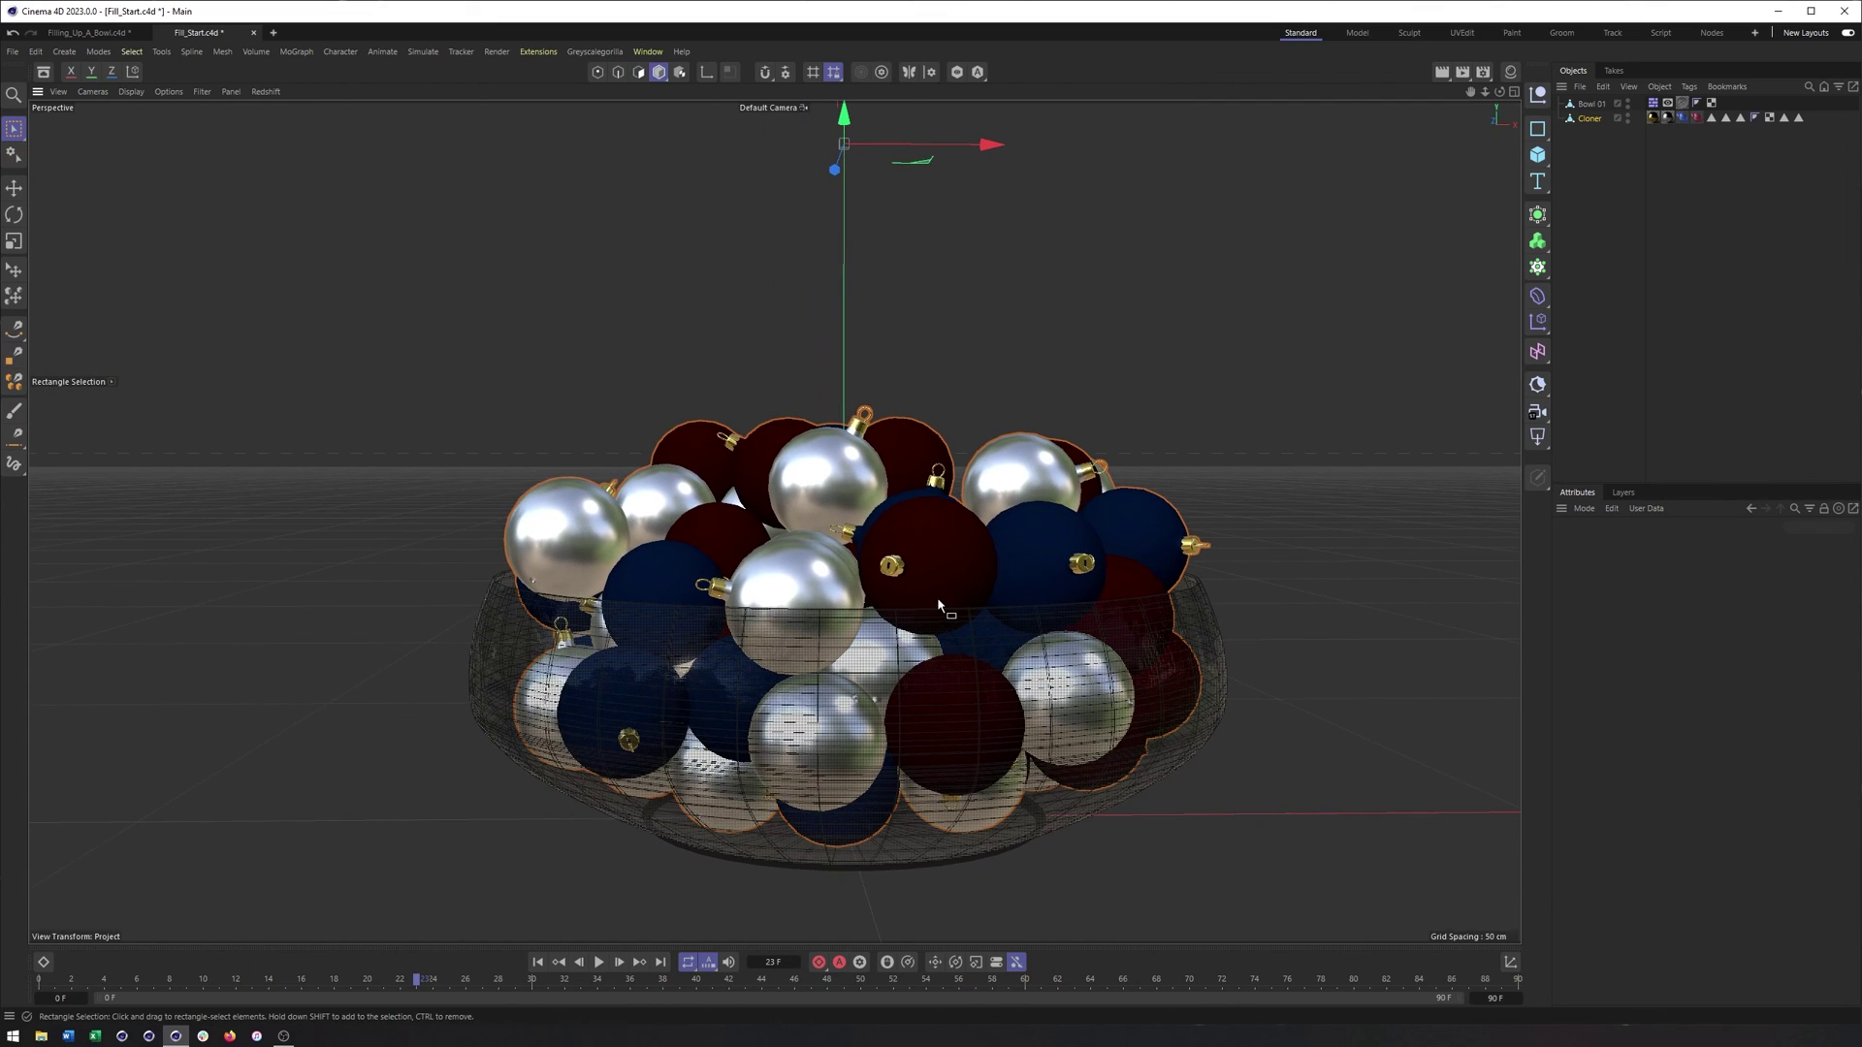